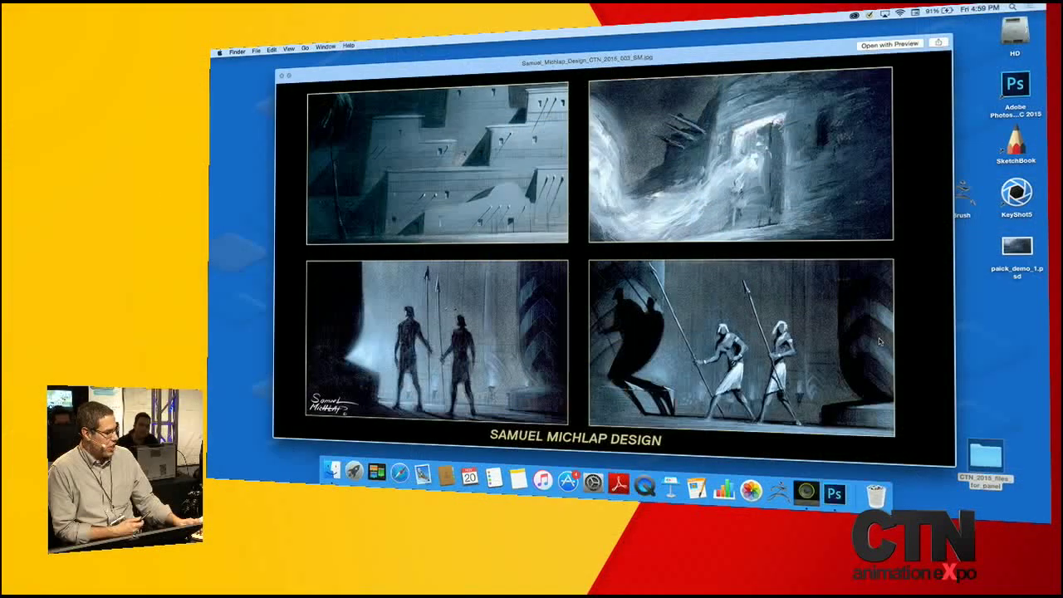
Look through the portfolio images from number 003 to number 022 in the file preview and close it.
{"action": "key", "text": "Right"}
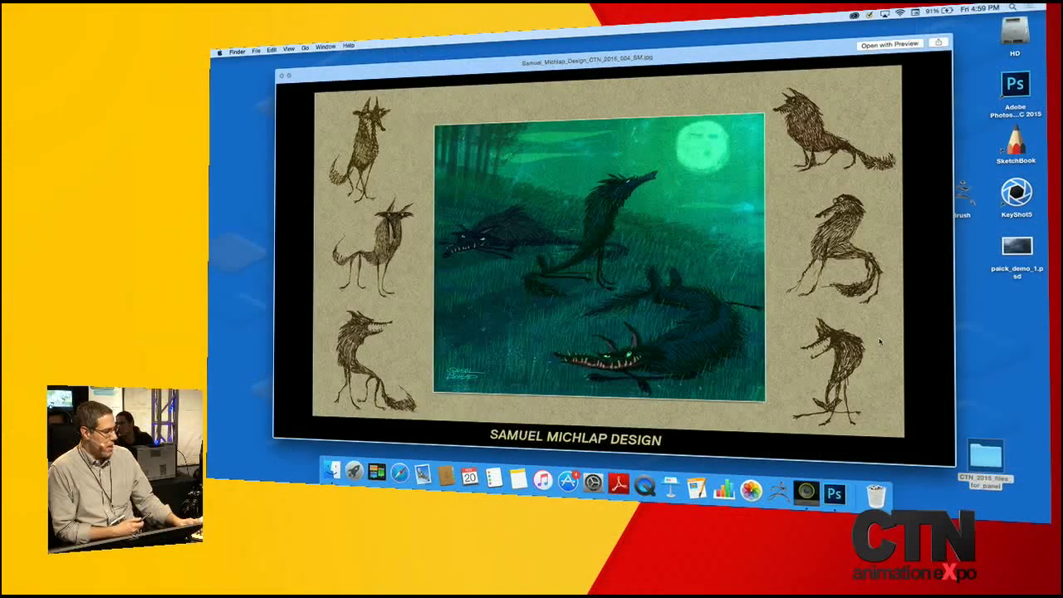
{"action": "key", "text": "Right"}
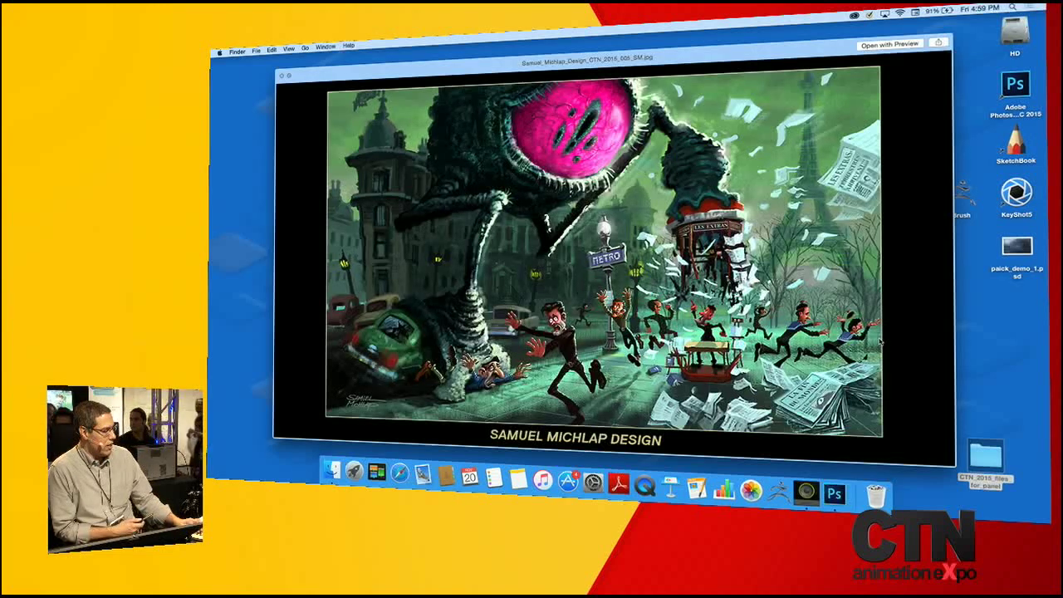
{"action": "key", "text": "Right"}
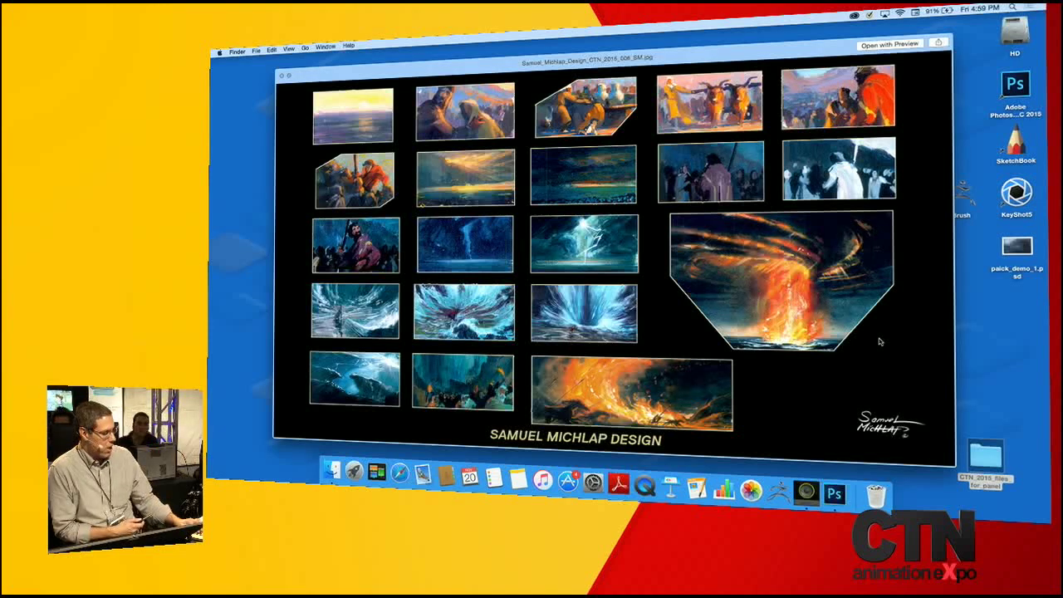
{"action": "key", "text": "Right"}
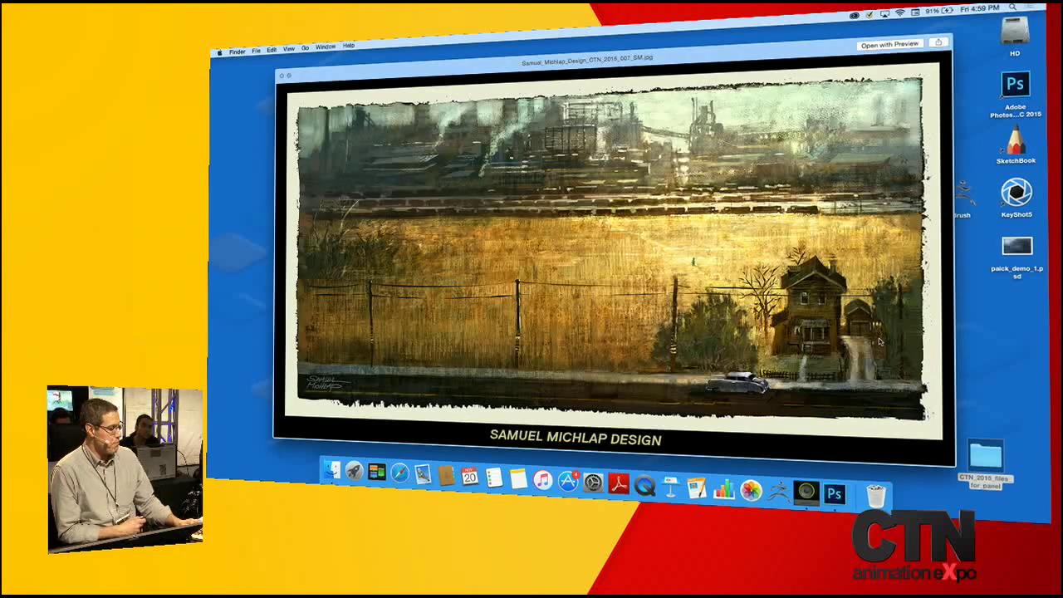
{"action": "key", "text": "Right"}
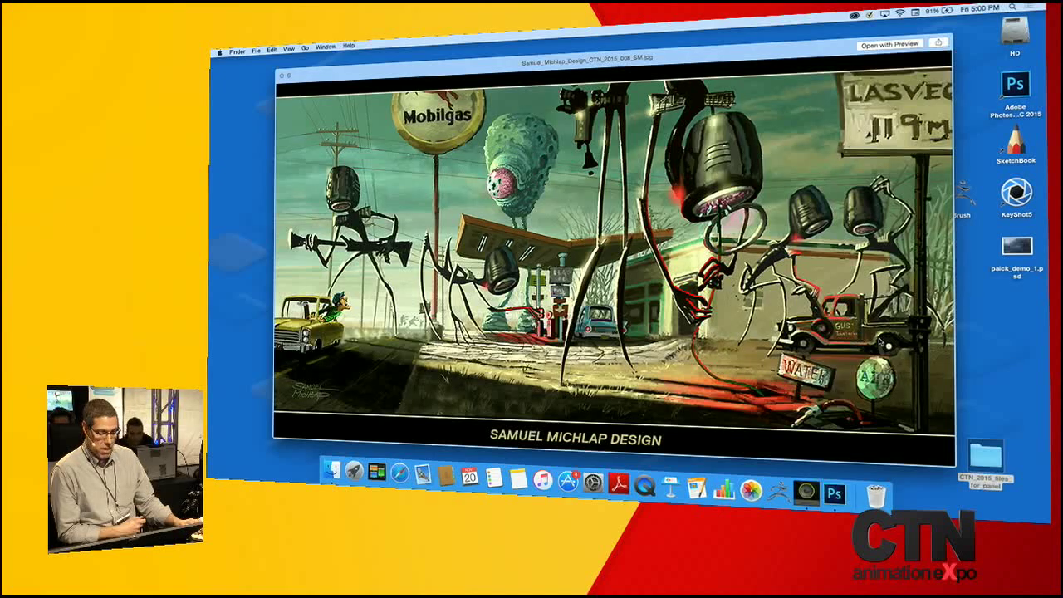
{"action": "key", "text": "Right"}
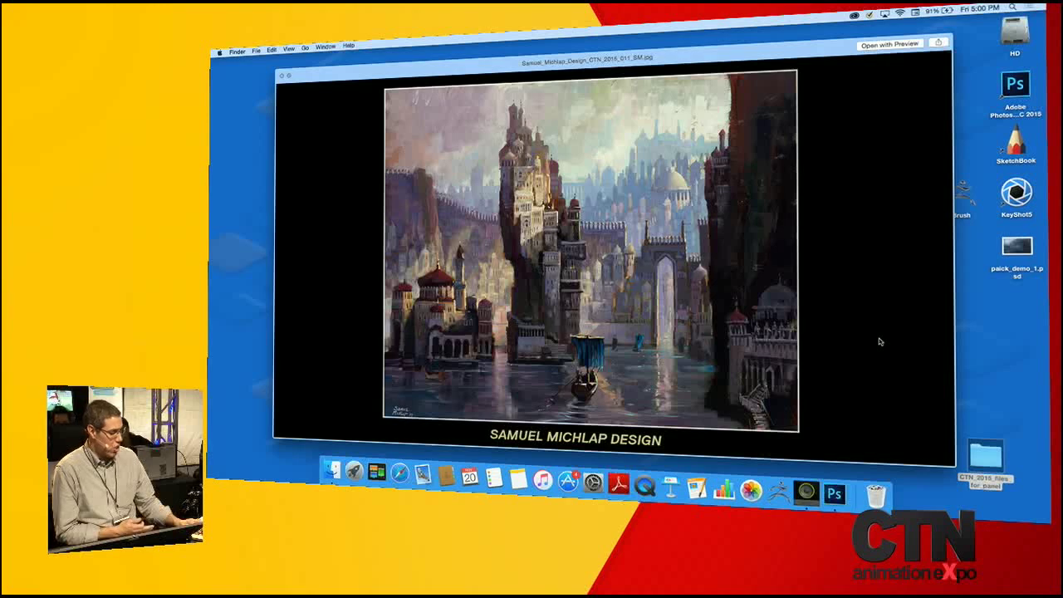
{"action": "key", "text": "Right"}
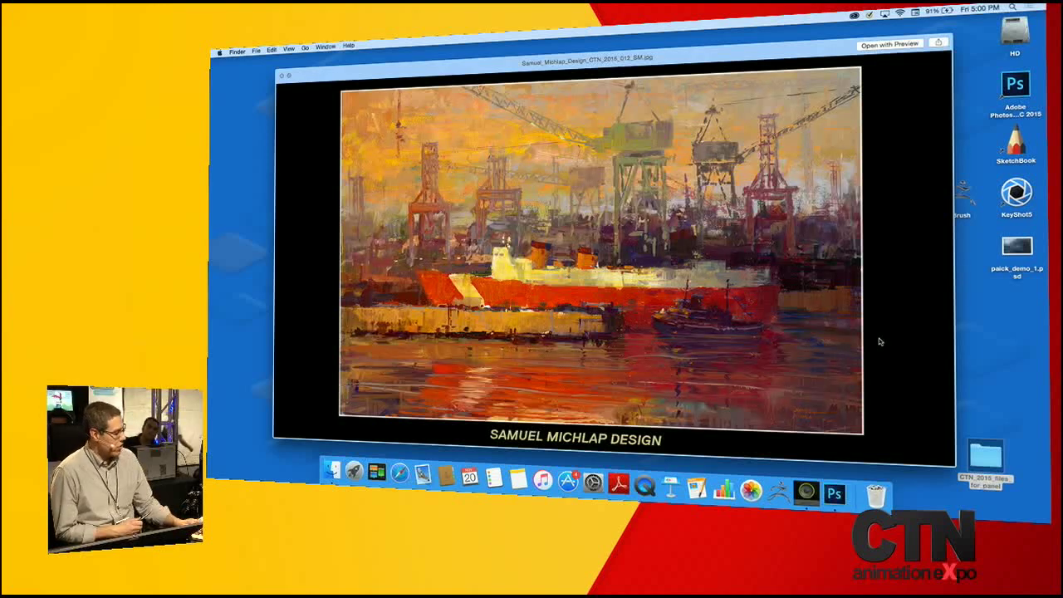
{"action": "key", "text": "Right"}
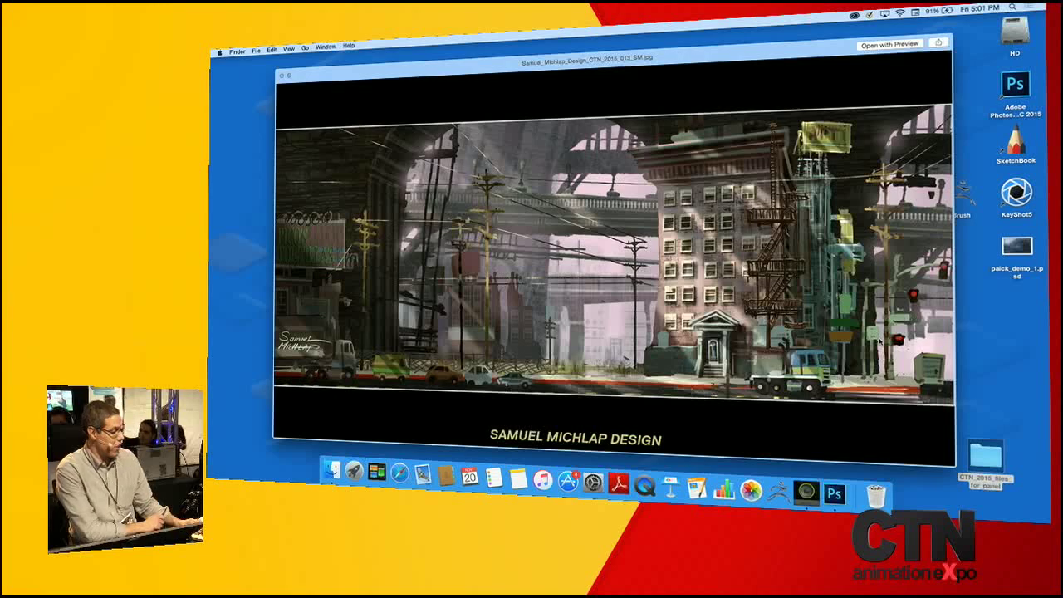
{"action": "key", "text": "Right"}
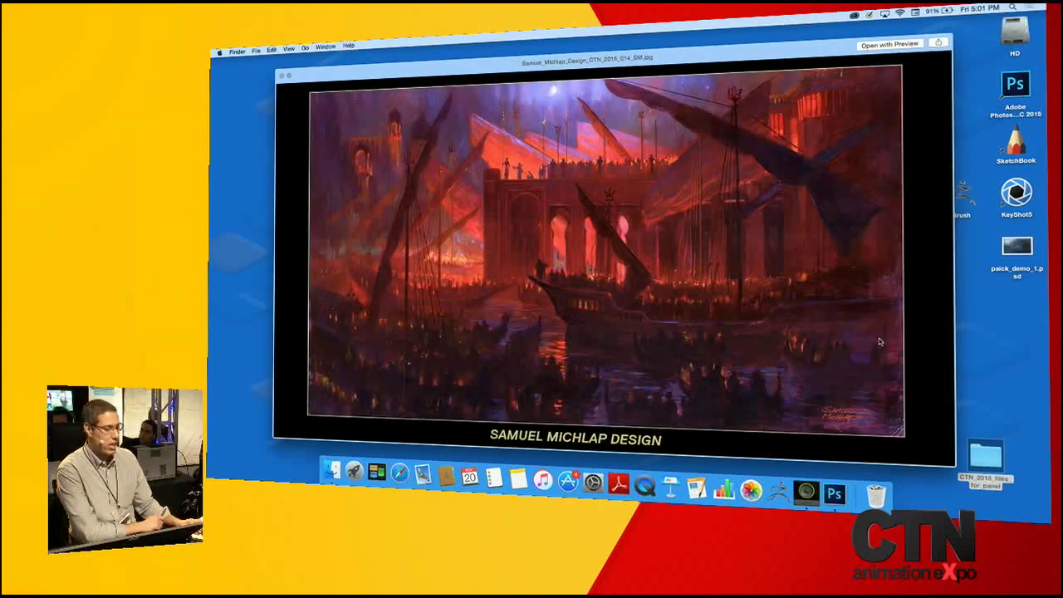
{"action": "key", "text": "Right"}
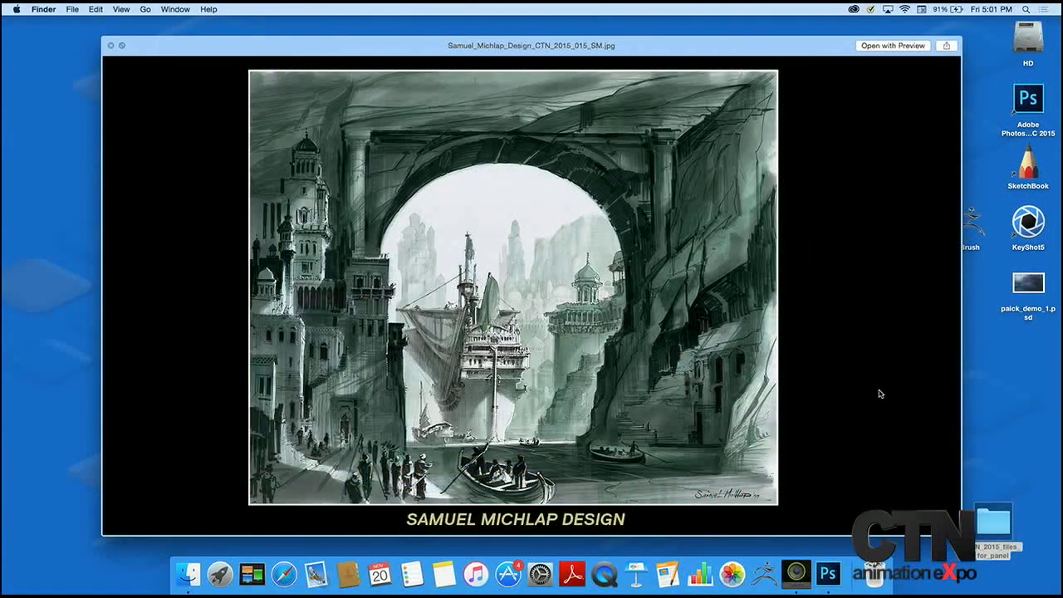
{"action": "key", "text": "Right"}
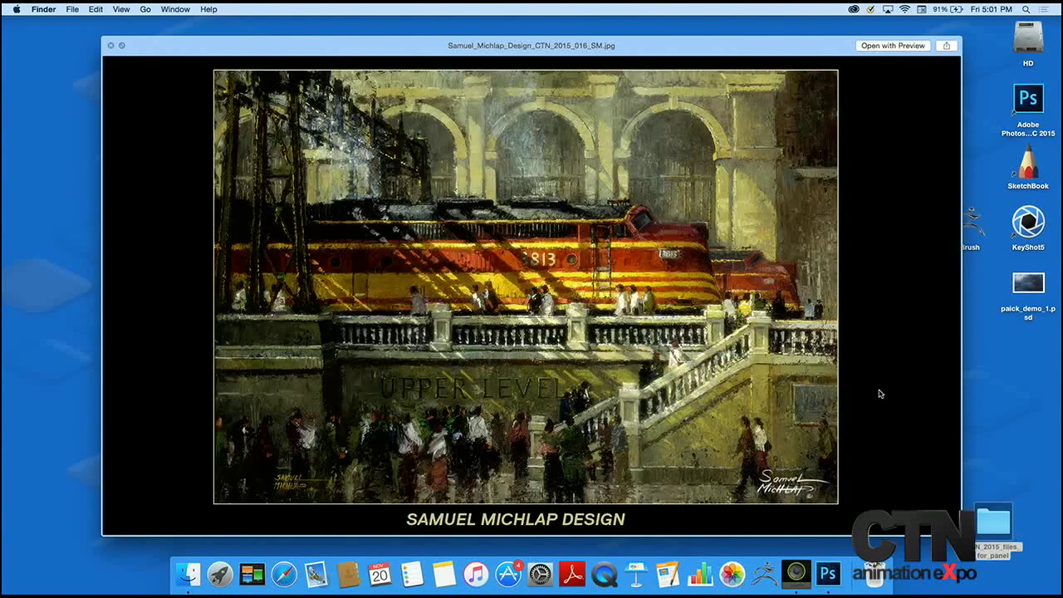
{"action": "key", "text": "Right"}
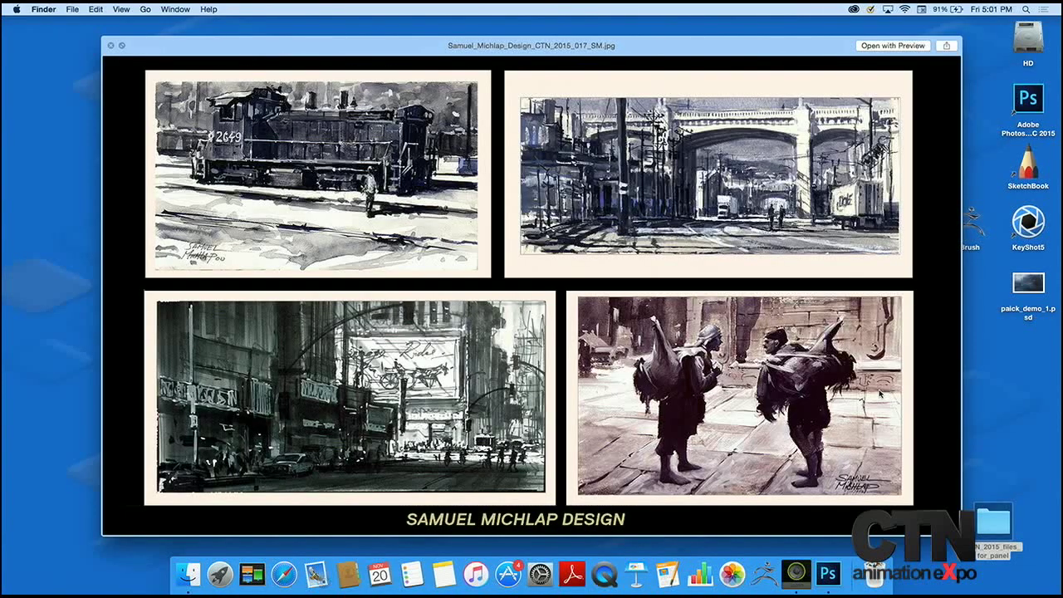
{"action": "key", "text": "Right"}
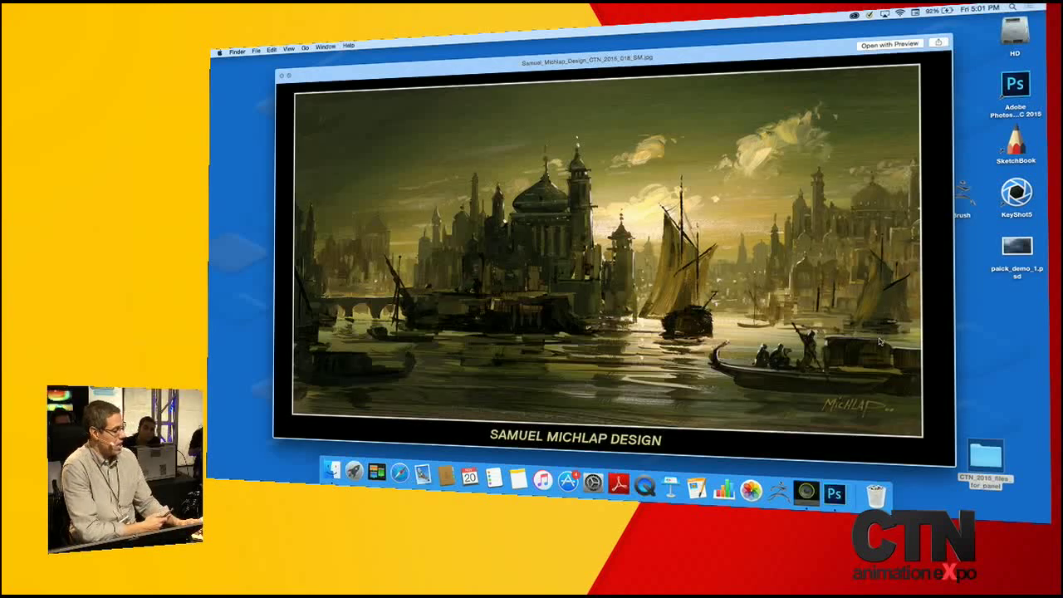
{"action": "key", "text": "Right"}
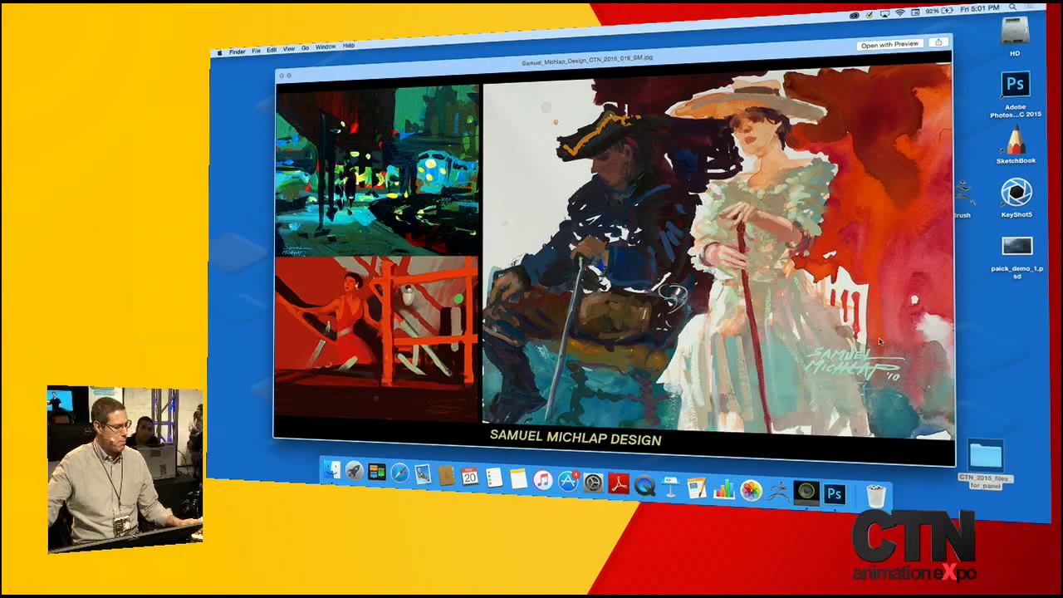
{"action": "key", "text": "Right"}
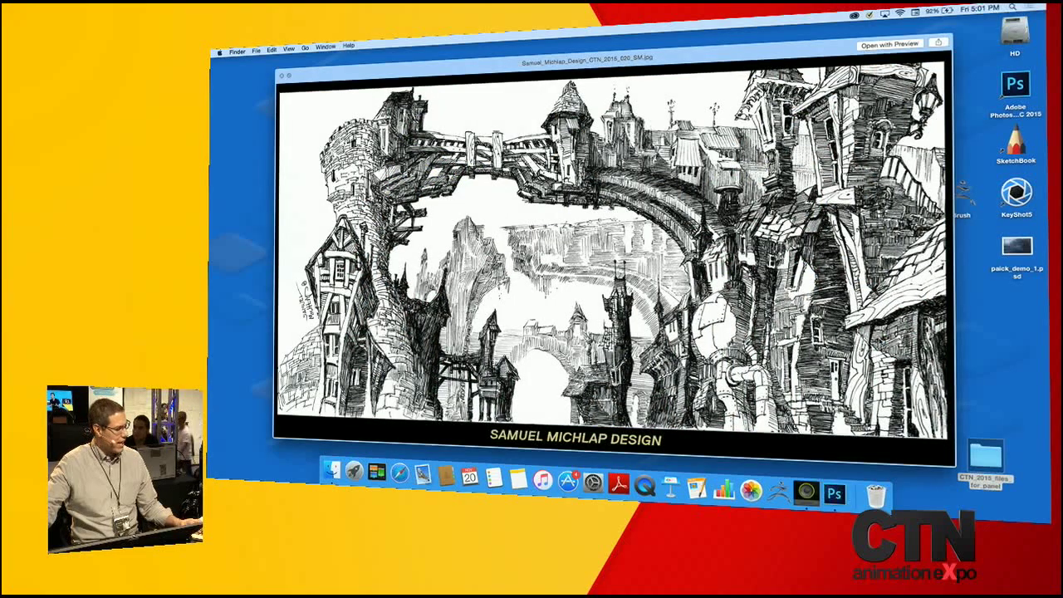
{"action": "key", "text": "Right"}
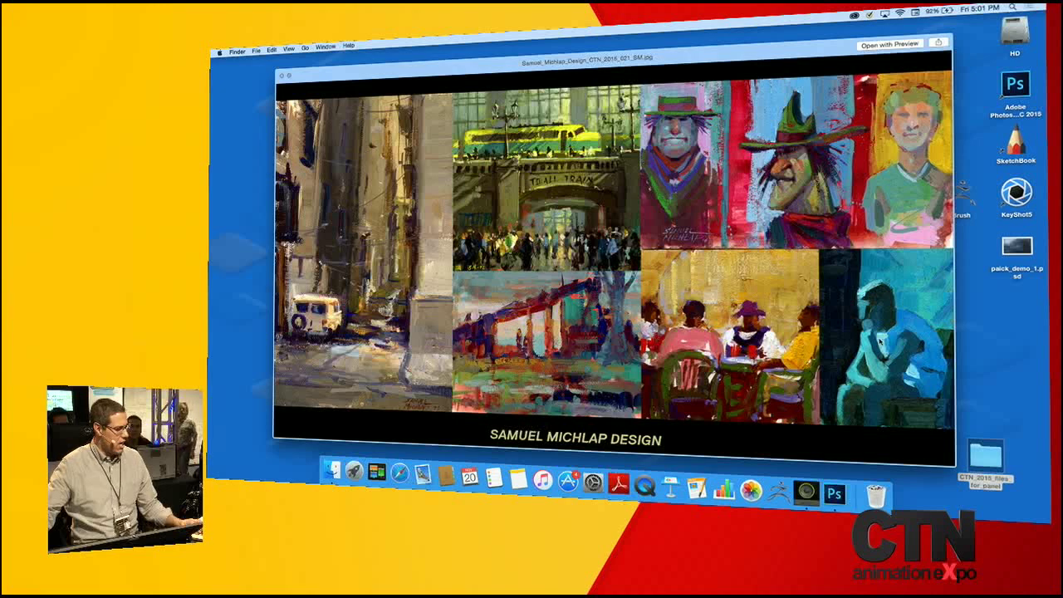
{"action": "key", "text": "Right"}
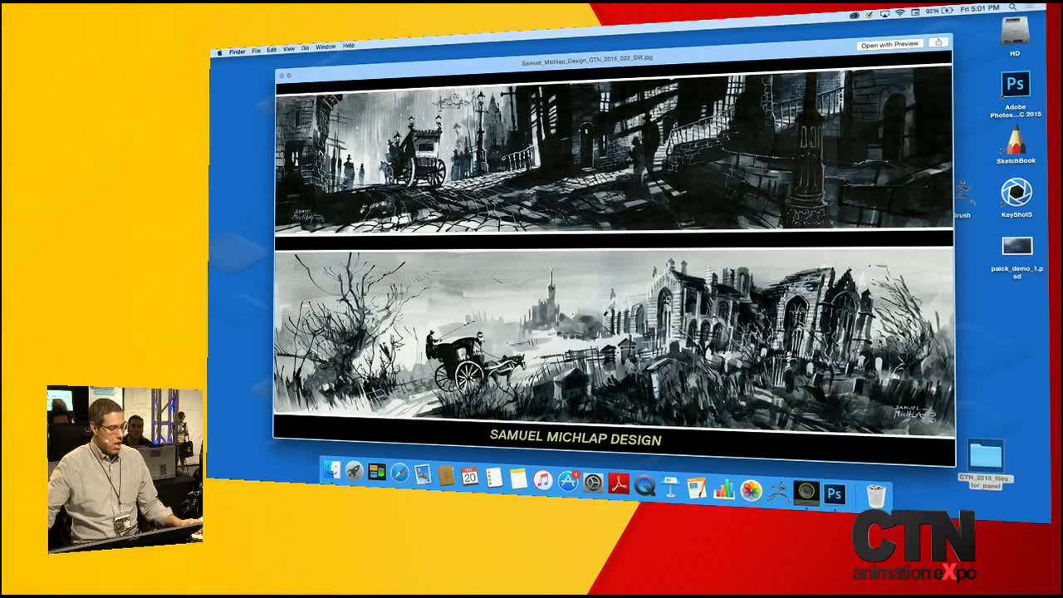
{"action": "key", "text": "space"}
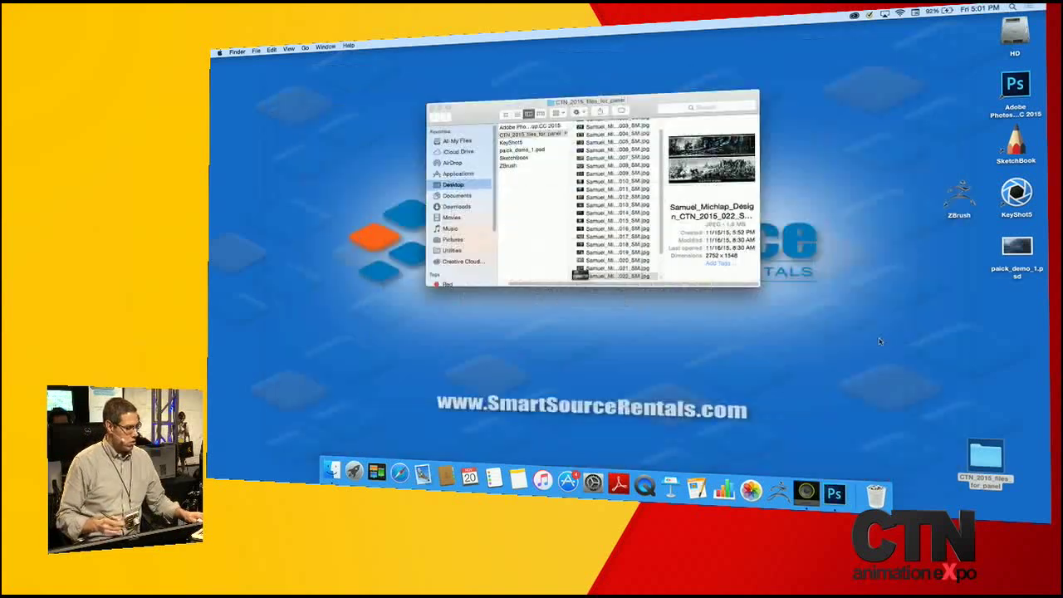
Switch to Photoshop and move the floating Layers panel beside the Brush Presets panel.
{"action": "left_click", "coordinate": [834, 494]}
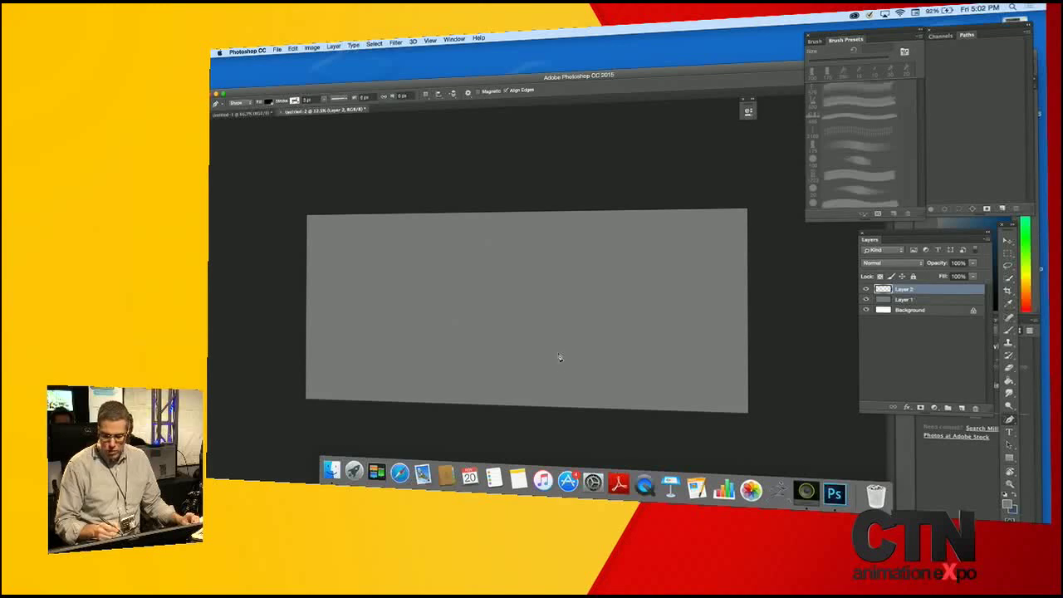
{"action": "left_click_drag", "start_coordinate": [939, 236], "coordinate": [779, 54]}
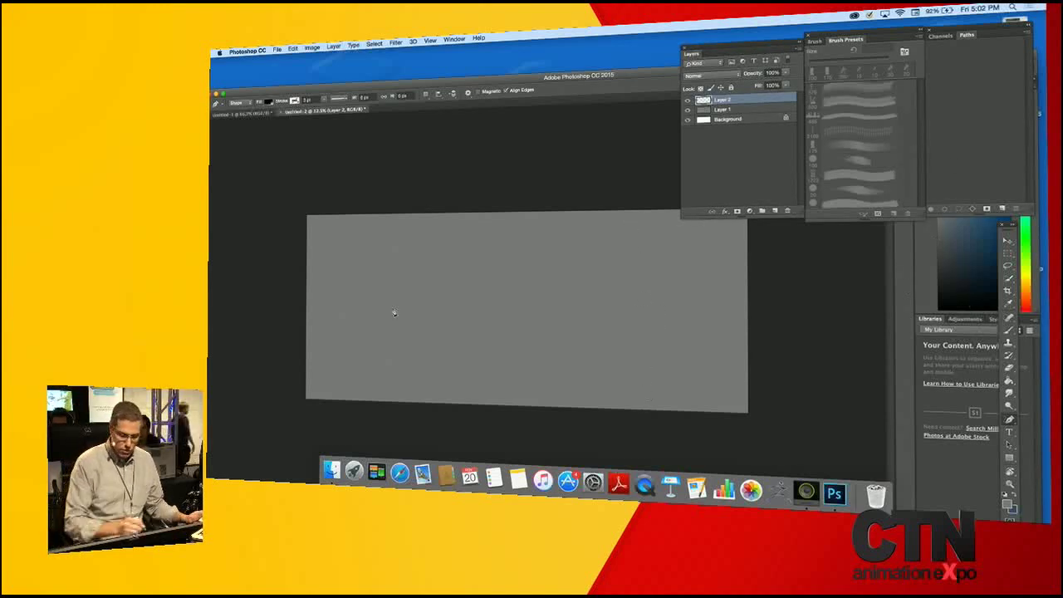
Draw large freeform black shapes covering the upper-left part of the grey canvas and reaching down its left edge.
{"action": "left_click_drag", "start_coordinate": [352, 318], "coordinate": [365, 274]}
{"action": "key", "text": "Return"}
{"action": "left_click_drag", "start_coordinate": [430, 244], "coordinate": [444, 239]}
{"action": "mouse_move", "coordinate": [336, 213]}
{"action": "left_mouse_down"}
{"action": "mouse_move", "coordinate": [304, 356]}
{"action": "mouse_move", "coordinate": [404, 278]}
{"action": "mouse_move", "coordinate": [378, 258]}
{"action": "left_mouse_up"}
{"action": "left_click_drag", "start_coordinate": [325, 412], "coordinate": [355, 278]}
{"action": "mouse_move", "coordinate": [357, 322]}
{"action": "left_mouse_down"}
{"action": "mouse_move", "coordinate": [520, 211]}
{"action": "mouse_move", "coordinate": [463, 211]}
{"action": "mouse_move", "coordinate": [372, 309]}
{"action": "left_mouse_up"}
Add black branch-like freeform shapes reaching from the dark mass toward the canvas's upper right.
{"action": "mouse_move", "coordinate": [585, 226]}
{"action": "left_mouse_down"}
{"action": "mouse_move", "coordinate": [584, 246]}
{"action": "mouse_move", "coordinate": [423, 227]}
{"action": "mouse_move", "coordinate": [584, 219]}
{"action": "left_mouse_up"}
{"action": "mouse_move", "coordinate": [595, 240]}
{"action": "left_mouse_down"}
{"action": "mouse_move", "coordinate": [452, 253]}
{"action": "mouse_move", "coordinate": [598, 236]}
{"action": "left_mouse_up"}
{"action": "left_click_drag", "start_coordinate": [581, 226], "coordinate": [581, 256]}
{"action": "mouse_move", "coordinate": [481, 257]}
{"action": "left_mouse_down"}
{"action": "mouse_move", "coordinate": [610, 250]}
{"action": "mouse_move", "coordinate": [478, 317]}
{"action": "mouse_move", "coordinate": [449, 268]}
{"action": "mouse_move", "coordinate": [647, 237]}
{"action": "left_mouse_up"}
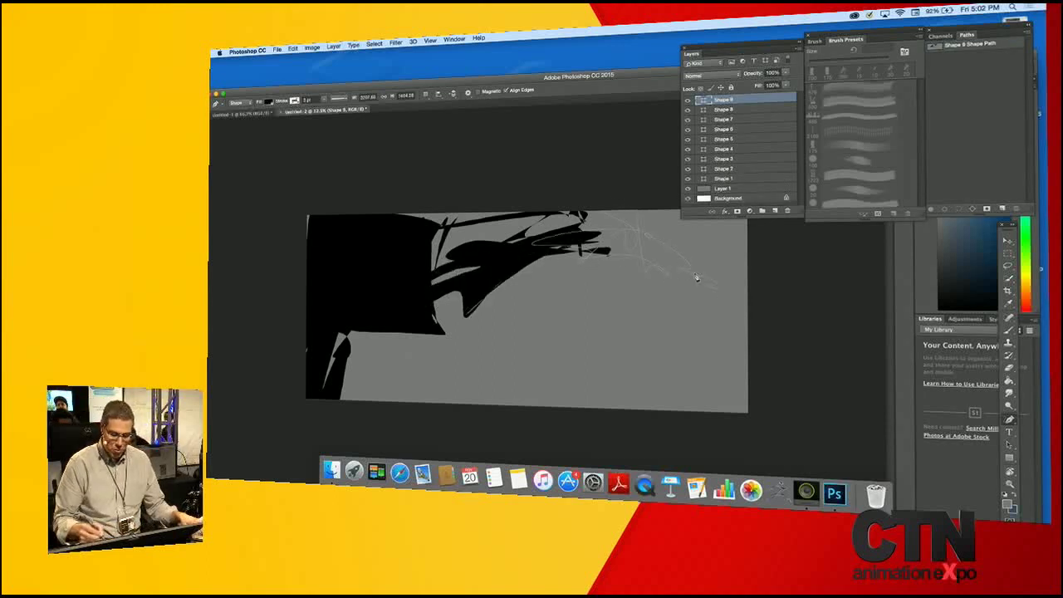
{"action": "left_click_drag", "start_coordinate": [587, 288], "coordinate": [683, 280]}
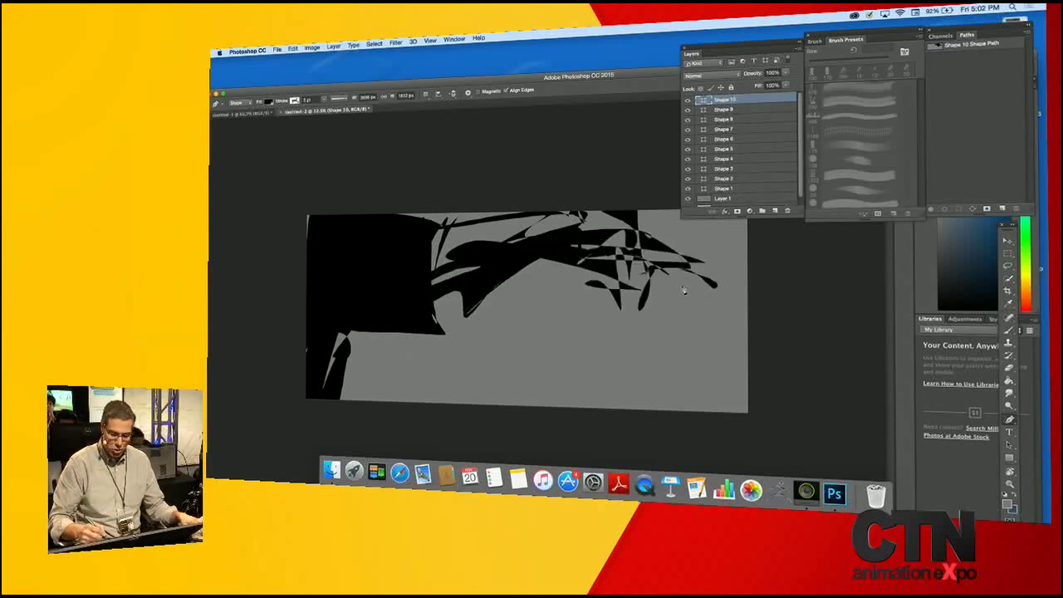
{"action": "mouse_move", "coordinate": [610, 256]}
{"action": "left_mouse_down"}
{"action": "mouse_move", "coordinate": [588, 308]}
{"action": "mouse_move", "coordinate": [588, 277]}
{"action": "mouse_move", "coordinate": [498, 391]}
{"action": "mouse_move", "coordinate": [477, 280]}
{"action": "left_mouse_up"}
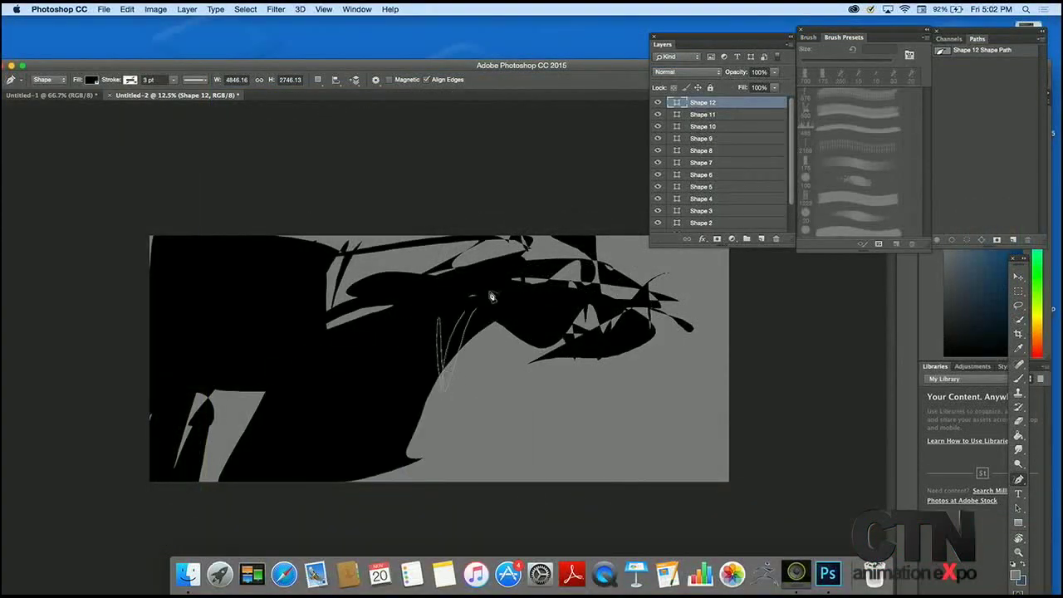
Extend the black mass to the canvas's lower edge with freeform shapes, filling its gaps and building a slanted right side.
{"action": "mouse_move", "coordinate": [349, 366]}
{"action": "left_mouse_down"}
{"action": "mouse_move", "coordinate": [177, 490]}
{"action": "mouse_move", "coordinate": [320, 424]}
{"action": "left_mouse_up"}
{"action": "key", "text": "Return"}
{"action": "mouse_move", "coordinate": [449, 326]}
{"action": "left_mouse_down"}
{"action": "mouse_move", "coordinate": [434, 360]}
{"action": "mouse_move", "coordinate": [515, 304]}
{"action": "mouse_move", "coordinate": [528, 309]}
{"action": "mouse_move", "coordinate": [396, 412]}
{"action": "mouse_move", "coordinate": [523, 291]}
{"action": "left_mouse_up"}
{"action": "key", "text": "Return"}
{"action": "mouse_move", "coordinate": [467, 388]}
{"action": "left_mouse_down"}
{"action": "mouse_move", "coordinate": [426, 464]}
{"action": "mouse_move", "coordinate": [357, 460]}
{"action": "left_mouse_up"}
{"action": "mouse_move", "coordinate": [342, 359]}
{"action": "left_mouse_down"}
{"action": "mouse_move", "coordinate": [374, 373]}
{"action": "mouse_move", "coordinate": [311, 287]}
{"action": "mouse_move", "coordinate": [299, 218]}
{"action": "mouse_move", "coordinate": [352, 266]}
{"action": "mouse_move", "coordinate": [379, 207]}
{"action": "mouse_move", "coordinate": [356, 288]}
{"action": "left_mouse_up"}
{"action": "key", "text": "Return"}
Add thin spiky black strokes near the upper edge and long slim branches reaching the canvas's right edge.
{"action": "mouse_move", "coordinate": [383, 238]}
{"action": "left_mouse_down"}
{"action": "mouse_move", "coordinate": [365, 334]}
{"action": "mouse_move", "coordinate": [398, 224]}
{"action": "mouse_move", "coordinate": [402, 235]}
{"action": "left_mouse_up"}
{"action": "mouse_move", "coordinate": [388, 236]}
{"action": "left_mouse_down"}
{"action": "mouse_move", "coordinate": [335, 375]}
{"action": "mouse_move", "coordinate": [400, 235]}
{"action": "left_mouse_up"}
{"action": "mouse_move", "coordinate": [328, 246]}
{"action": "left_mouse_down"}
{"action": "mouse_move", "coordinate": [318, 264]}
{"action": "mouse_move", "coordinate": [300, 241]}
{"action": "left_mouse_up"}
{"action": "key", "text": "Return"}
{"action": "mouse_move", "coordinate": [504, 333]}
{"action": "left_mouse_down"}
{"action": "mouse_move", "coordinate": [749, 279]}
{"action": "mouse_move", "coordinate": [470, 333]}
{"action": "mouse_move", "coordinate": [728, 279]}
{"action": "mouse_move", "coordinate": [479, 319]}
{"action": "mouse_move", "coordinate": [716, 259]}
{"action": "left_mouse_up"}
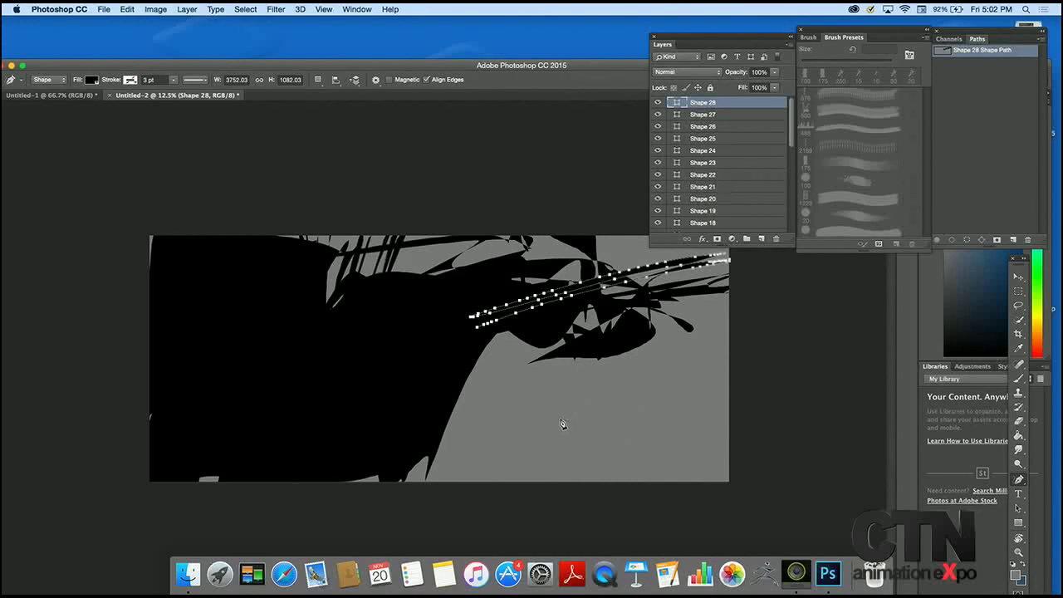
Switch the document to full screen mode with the menu bar and deselect the last shape's path.
{"action": "key", "text": "f"}
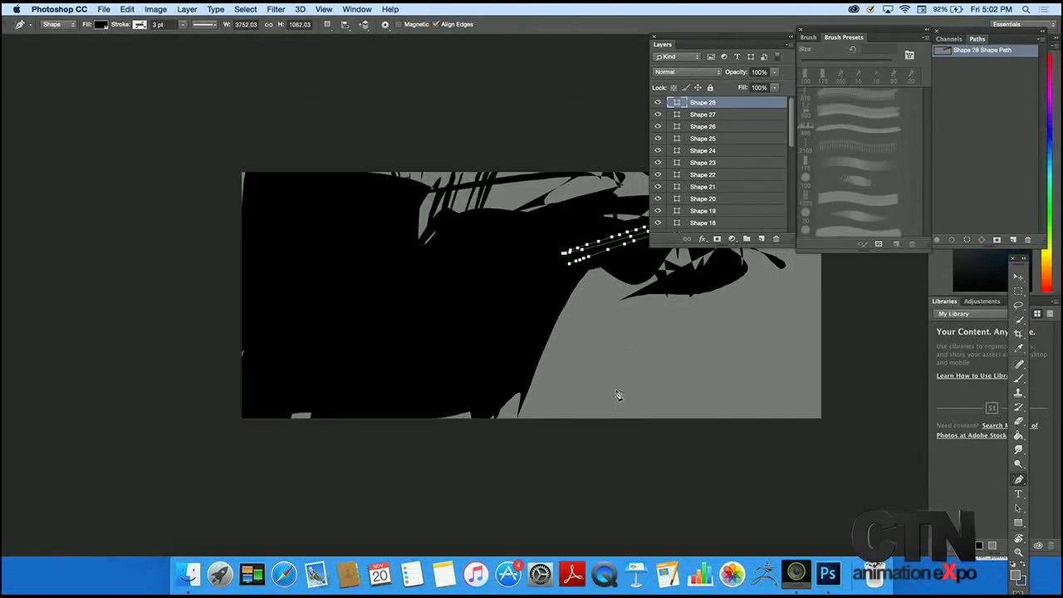
{"action": "left_click_drag", "start_coordinate": [637, 363], "coordinate": [593, 449]}
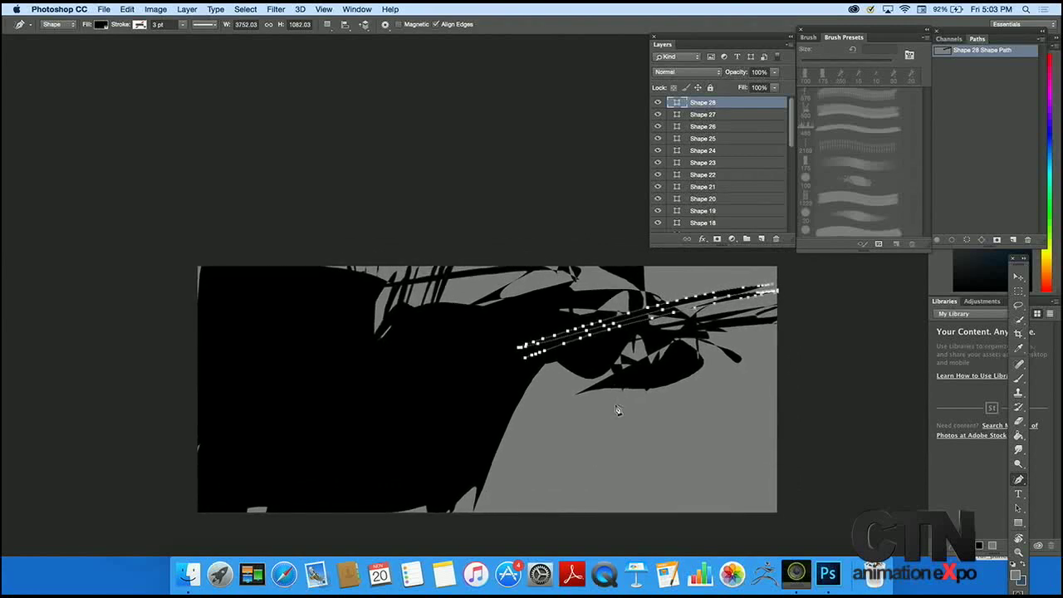
{"action": "key", "text": "Return"}
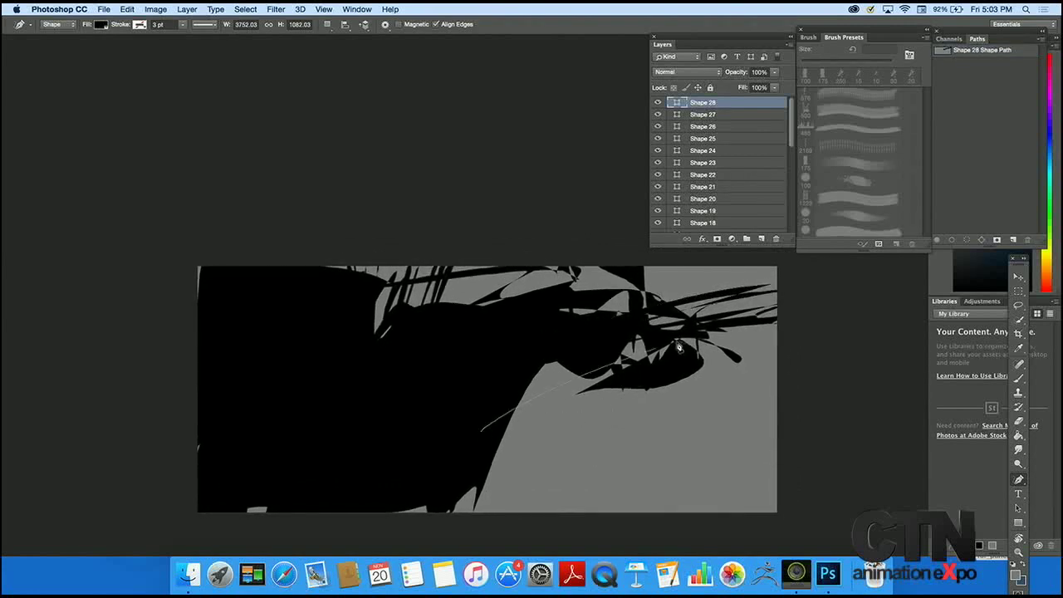
Draw thin black branch shapes across the upper right and slender stems descending from the dark mass's right side.
{"action": "mouse_move", "coordinate": [449, 435]}
{"action": "left_mouse_down"}
{"action": "mouse_move", "coordinate": [620, 368]}
{"action": "mouse_move", "coordinate": [595, 371]}
{"action": "mouse_move", "coordinate": [776, 307]}
{"action": "left_mouse_up"}
{"action": "mouse_move", "coordinate": [749, 273]}
{"action": "left_mouse_down"}
{"action": "mouse_move", "coordinate": [745, 357]}
{"action": "mouse_move", "coordinate": [746, 318]}
{"action": "mouse_move", "coordinate": [733, 347]}
{"action": "left_mouse_up"}
{"action": "left_click_drag", "start_coordinate": [538, 344], "coordinate": [562, 443]}
{"action": "left_click_drag", "start_coordinate": [515, 359], "coordinate": [554, 509]}
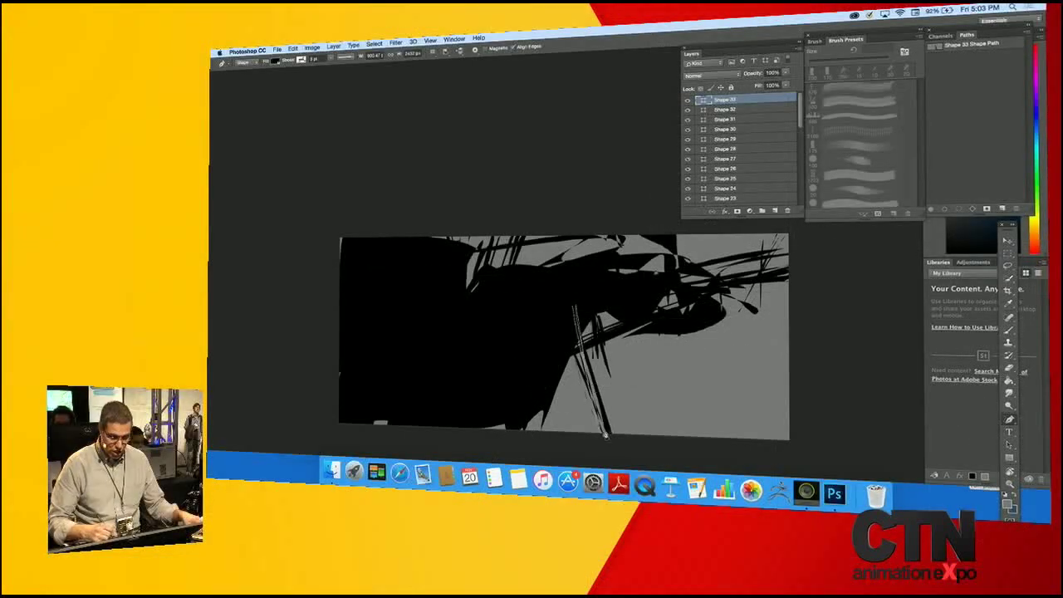
Build a tangle of thin crossing black stems between the dark mass's right side and the canvas's lower edge.
{"action": "left_click_drag", "start_coordinate": [606, 435], "coordinate": [574, 307]}
{"action": "mouse_move", "coordinate": [577, 311]}
{"action": "left_mouse_down"}
{"action": "mouse_move", "coordinate": [607, 435]}
{"action": "mouse_move", "coordinate": [581, 370]}
{"action": "left_mouse_up"}
{"action": "left_click_drag", "start_coordinate": [564, 322], "coordinate": [603, 431]}
{"action": "left_click_drag", "start_coordinate": [550, 345], "coordinate": [604, 432]}
{"action": "left_click_drag", "start_coordinate": [544, 345], "coordinate": [604, 432]}
{"action": "mouse_move", "coordinate": [584, 391]}
{"action": "left_mouse_down"}
{"action": "mouse_move", "coordinate": [618, 323]}
{"action": "mouse_move", "coordinate": [576, 421]}
{"action": "mouse_move", "coordinate": [624, 327]}
{"action": "mouse_move", "coordinate": [558, 439]}
{"action": "mouse_move", "coordinate": [582, 386]}
{"action": "left_mouse_up"}
Add long black branches from the stem tangle to the canvas's right edge, beneath the existing branches.
{"action": "mouse_move", "coordinate": [576, 347]}
{"action": "left_mouse_down"}
{"action": "mouse_move", "coordinate": [586, 383]}
{"action": "mouse_move", "coordinate": [575, 373]}
{"action": "mouse_move", "coordinate": [684, 326]}
{"action": "mouse_move", "coordinate": [600, 367]}
{"action": "mouse_move", "coordinate": [801, 306]}
{"action": "mouse_move", "coordinate": [686, 332]}
{"action": "left_mouse_up"}
{"action": "mouse_move", "coordinate": [821, 307]}
{"action": "left_mouse_down"}
{"action": "mouse_move", "coordinate": [850, 288]}
{"action": "mouse_move", "coordinate": [677, 334]}
{"action": "mouse_move", "coordinate": [760, 339]}
{"action": "mouse_move", "coordinate": [616, 340]}
{"action": "mouse_move", "coordinate": [856, 325]}
{"action": "mouse_move", "coordinate": [661, 336]}
{"action": "left_mouse_up"}
{"action": "left_click_drag", "start_coordinate": [579, 385], "coordinate": [607, 366]}
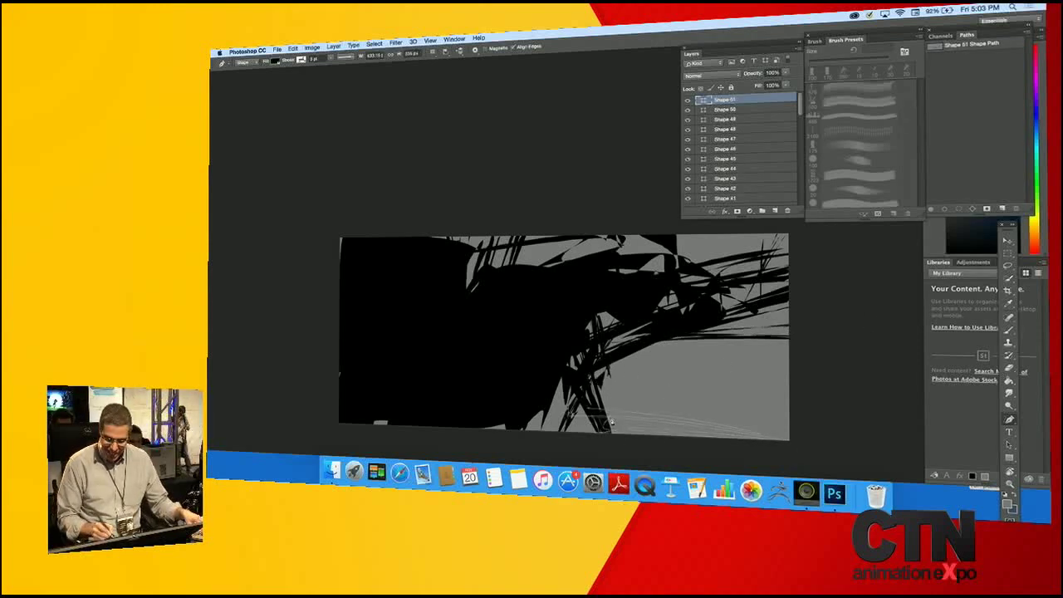
Draw overlapping black ground strokes along the canvas's lower right, joining them to the base of the stems.
{"action": "left_click_drag", "start_coordinate": [757, 440], "coordinate": [705, 426]}
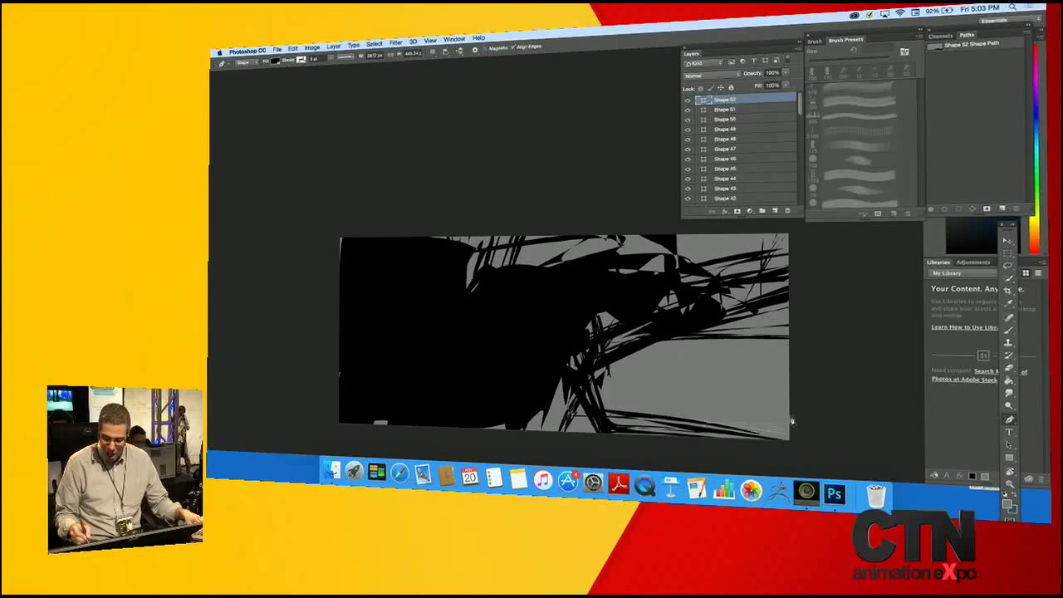
{"action": "left_click_drag", "start_coordinate": [783, 440], "coordinate": [772, 437]}
{"action": "mouse_move", "coordinate": [705, 429]}
{"action": "left_mouse_down"}
{"action": "mouse_move", "coordinate": [538, 398]}
{"action": "mouse_move", "coordinate": [642, 427]}
{"action": "mouse_move", "coordinate": [529, 412]}
{"action": "mouse_move", "coordinate": [643, 443]}
{"action": "mouse_move", "coordinate": [503, 413]}
{"action": "left_mouse_up"}
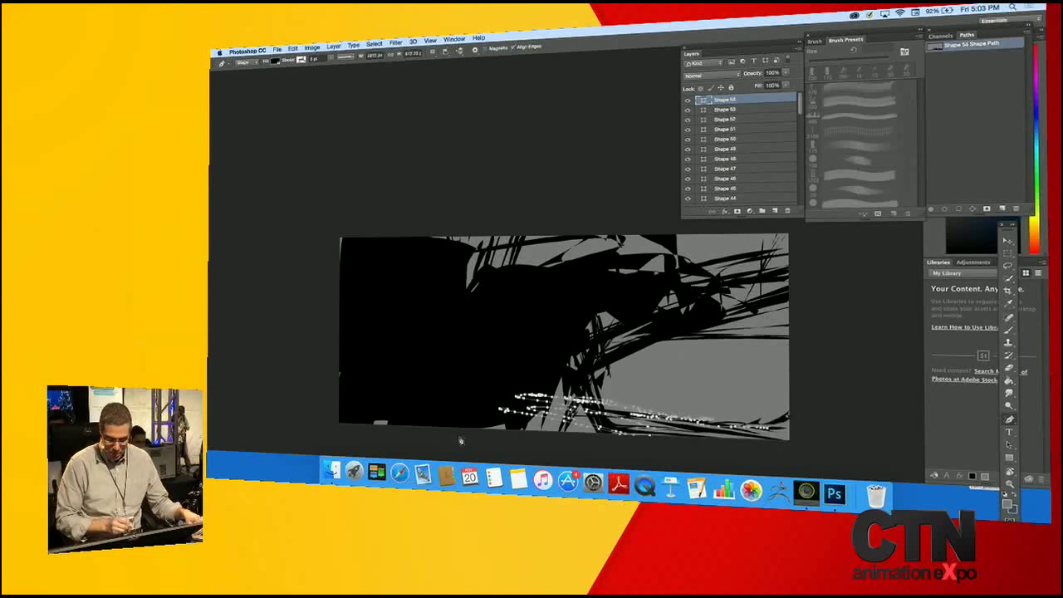
{"action": "mouse_move", "coordinate": [615, 418]}
{"action": "left_mouse_down"}
{"action": "mouse_move", "coordinate": [519, 420]}
{"action": "mouse_move", "coordinate": [498, 408]}
{"action": "mouse_move", "coordinate": [624, 426]}
{"action": "left_mouse_up"}
{"action": "mouse_move", "coordinate": [534, 283]}
{"action": "left_mouse_down"}
{"action": "mouse_move", "coordinate": [585, 266]}
{"action": "mouse_move", "coordinate": [536, 280]}
{"action": "left_mouse_up"}
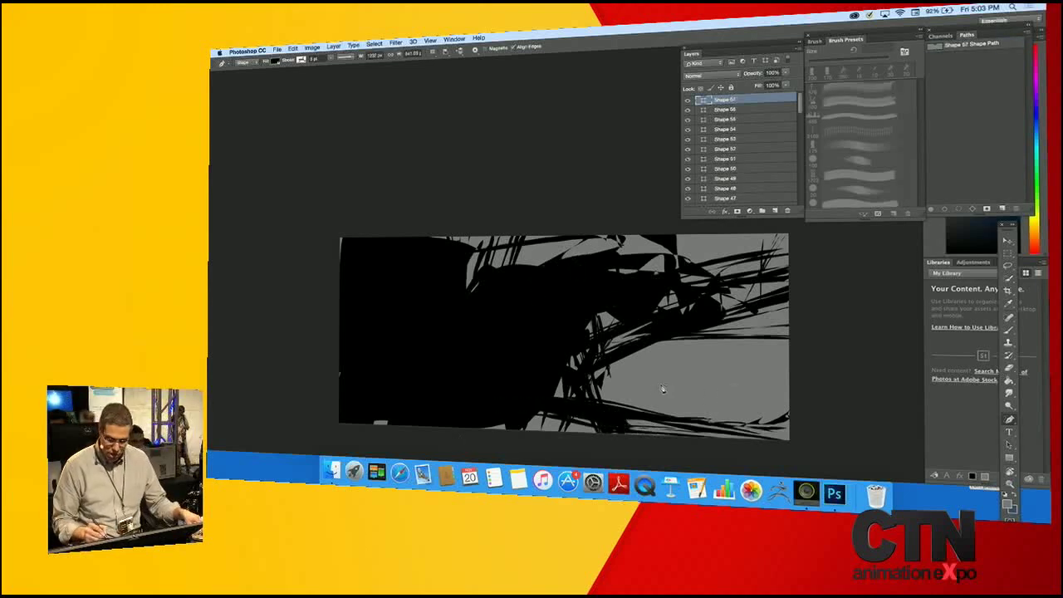
Draw a small black silhouette of a standing caped figure with a staff on the ground in the open grey area.
{"action": "left_click_drag", "start_coordinate": [663, 384], "coordinate": [665, 406]}
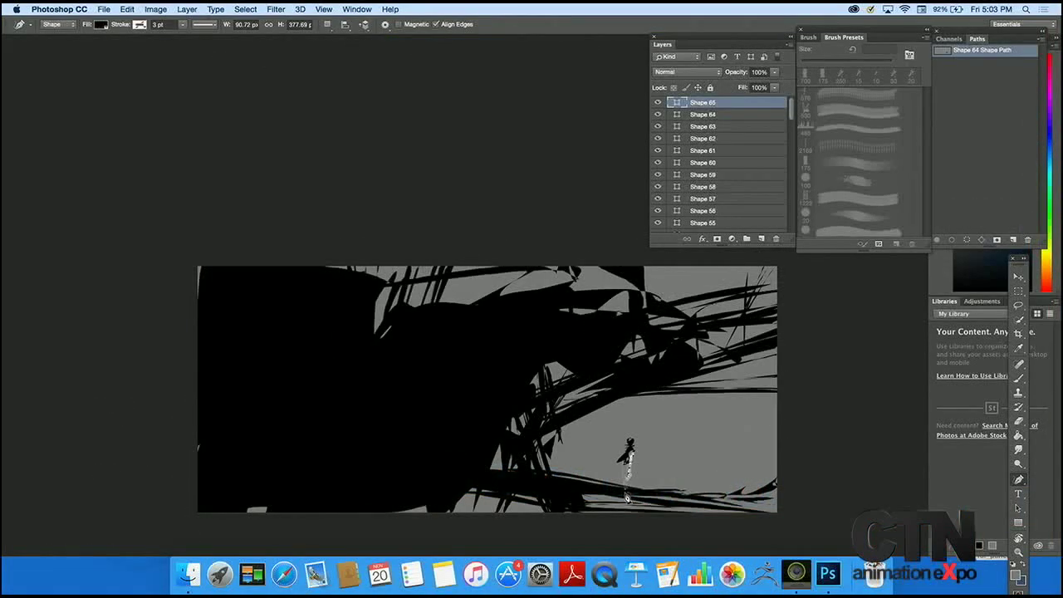
{"action": "left_click_drag", "start_coordinate": [629, 462], "coordinate": [626, 539]}
{"action": "left_click_drag", "start_coordinate": [627, 478], "coordinate": [619, 448]}
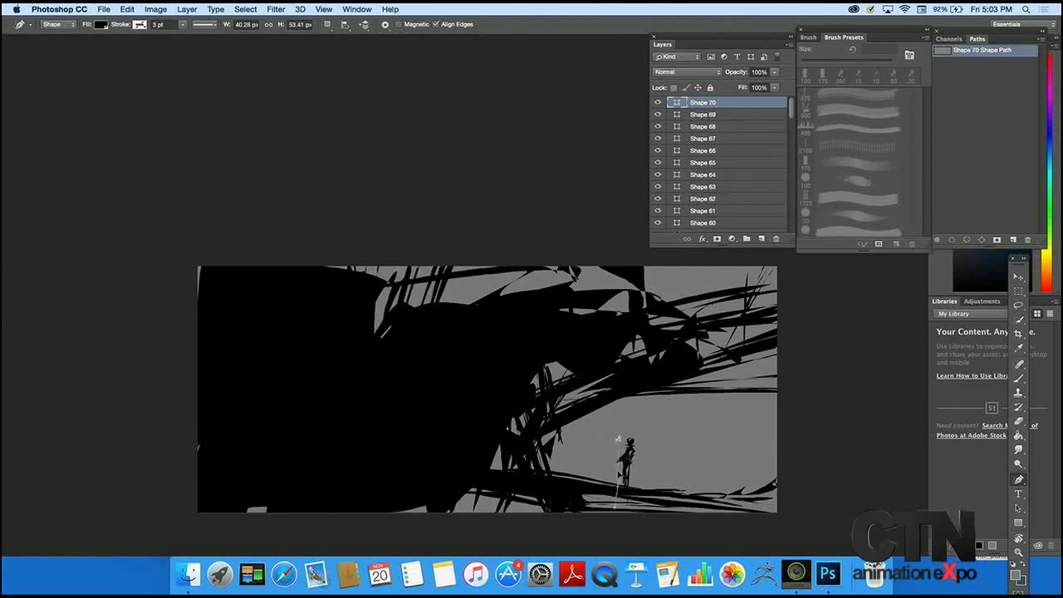
{"action": "key", "text": "Return"}
{"action": "mouse_move", "coordinate": [625, 485]}
{"action": "left_mouse_down"}
{"action": "mouse_move", "coordinate": [623, 449]}
{"action": "mouse_move", "coordinate": [639, 462]}
{"action": "mouse_move", "coordinate": [634, 485]}
{"action": "left_mouse_up"}
{"action": "key", "text": "Return"}
{"action": "key", "text": "Return"}
Add thin black twigs hanging from the long branches above the standing figure.
{"action": "mouse_move", "coordinate": [681, 400]}
{"action": "left_mouse_down"}
{"action": "mouse_move", "coordinate": [691, 394]}
{"action": "mouse_move", "coordinate": [676, 419]}
{"action": "left_mouse_up"}
{"action": "left_click_drag", "start_coordinate": [694, 357], "coordinate": [670, 429]}
{"action": "left_click_drag", "start_coordinate": [684, 384], "coordinate": [674, 408]}
Draw a second small black silhouette figure holding a spear, to the left of the first figure.
{"action": "mouse_move", "coordinate": [598, 446]}
{"action": "left_mouse_down"}
{"action": "mouse_move", "coordinate": [595, 488]}
{"action": "mouse_move", "coordinate": [610, 425]}
{"action": "mouse_move", "coordinate": [590, 475]}
{"action": "mouse_move", "coordinate": [592, 443]}
{"action": "mouse_move", "coordinate": [592, 489]}
{"action": "left_mouse_up"}
{"action": "left_click_drag", "start_coordinate": [598, 451], "coordinate": [592, 526]}
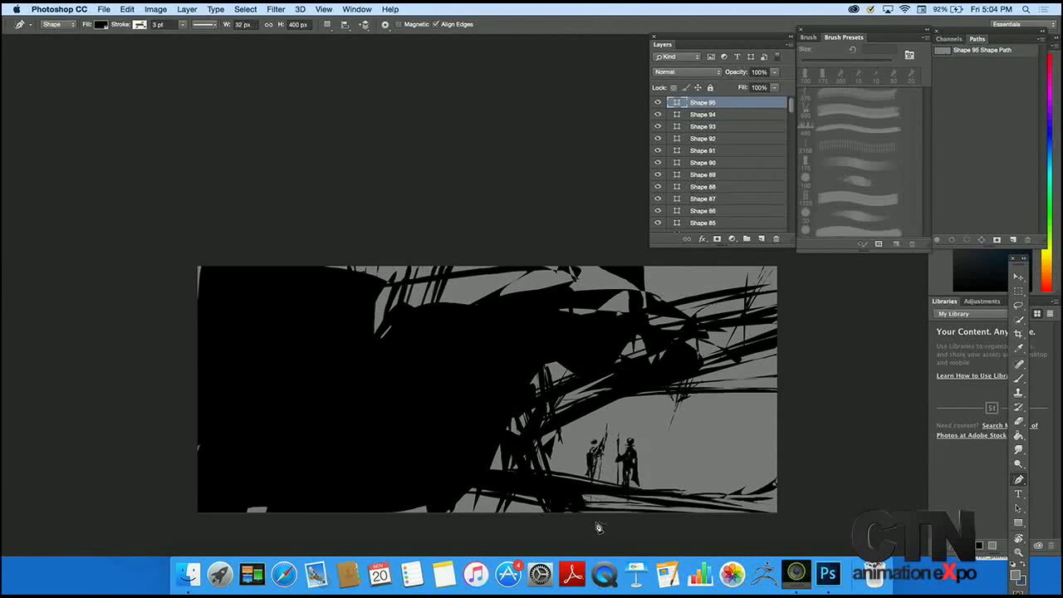
Merge all the shape layers with a new blank layer into a single pixel layer above Layer 1.
{"action": "left_click_drag", "start_coordinate": [792, 104], "coordinate": [793, 223]}
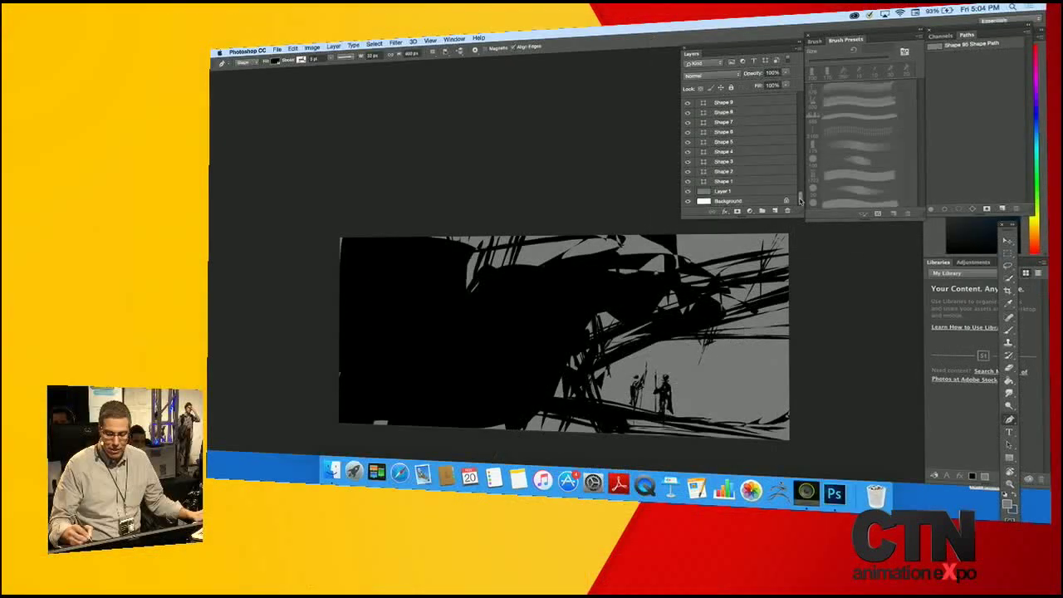
{"action": "left_click", "coordinate": [747, 182], "text": "shift"}
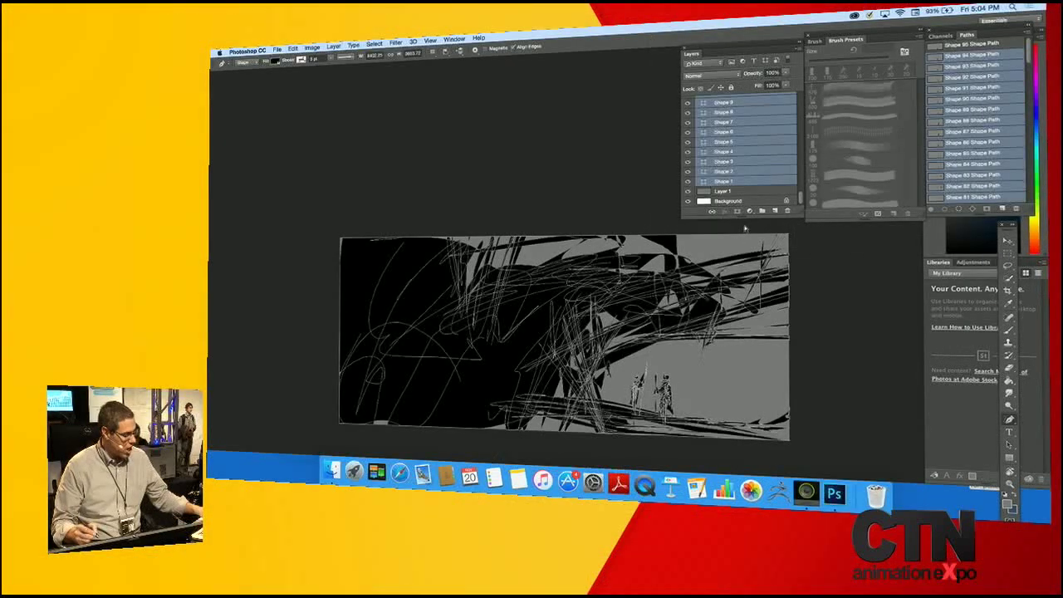
{"action": "key", "text": "super+e"}
{"action": "left_click", "coordinate": [778, 211]}
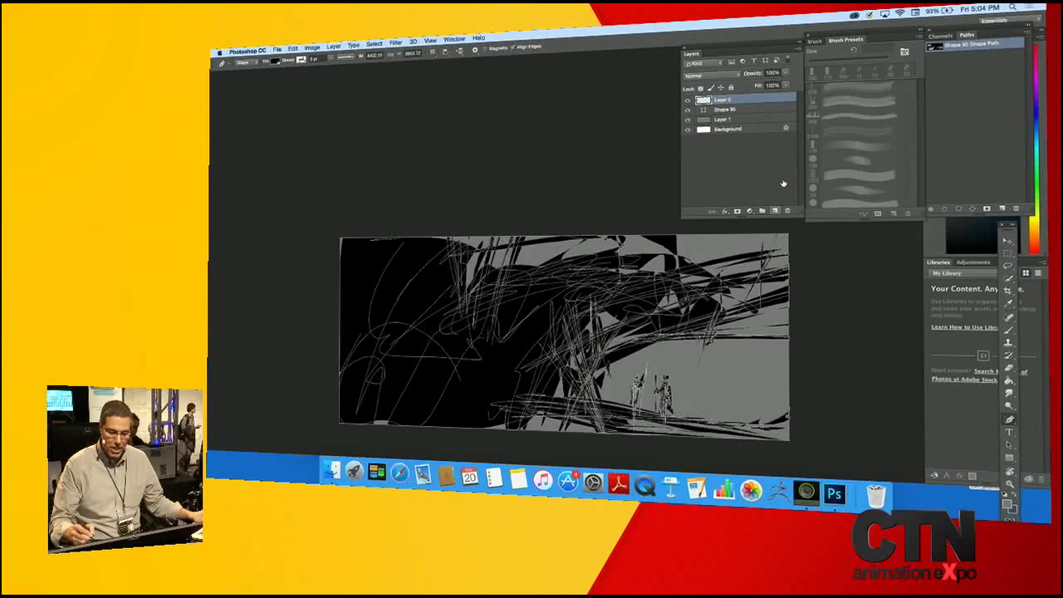
{"action": "left_click", "coordinate": [767, 108], "text": "shift"}
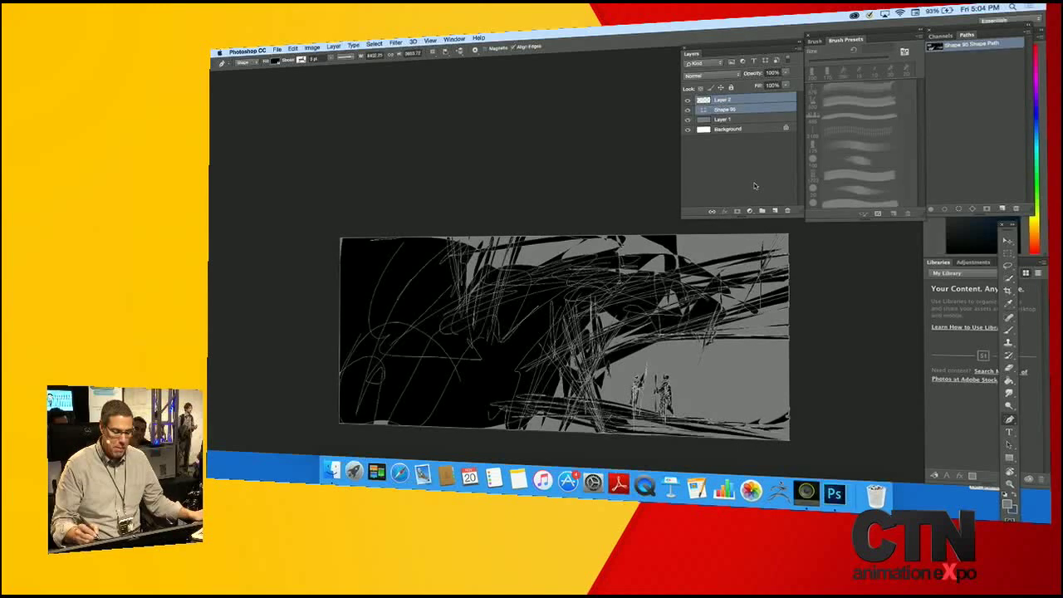
{"action": "key", "text": "super+e"}
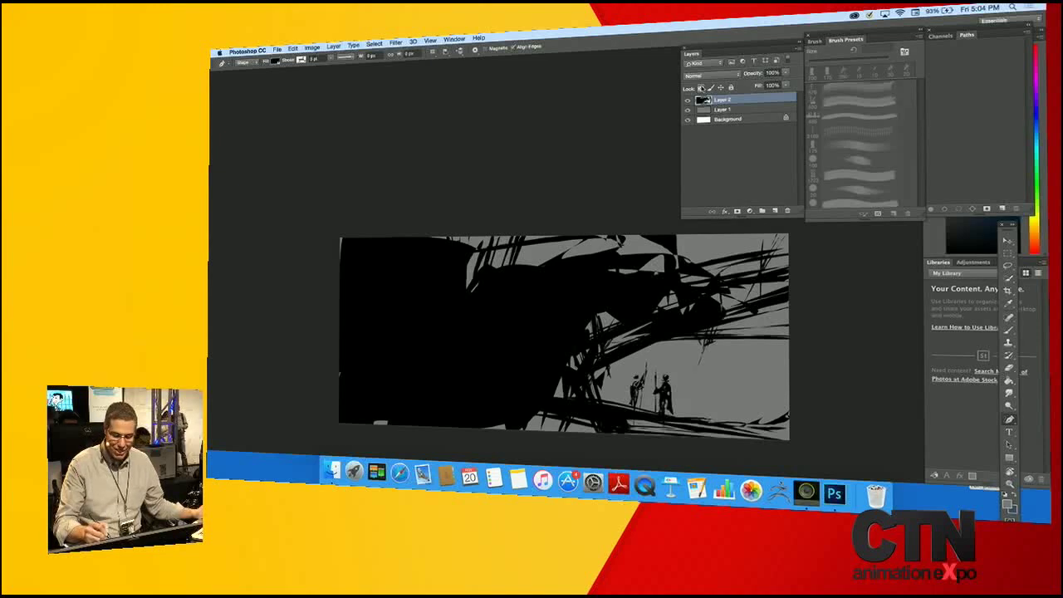
Lock the merged layer's transparent pixels and paint large soft dark-grey tones over the upper black mass and branches.
{"action": "key", "text": "b"}
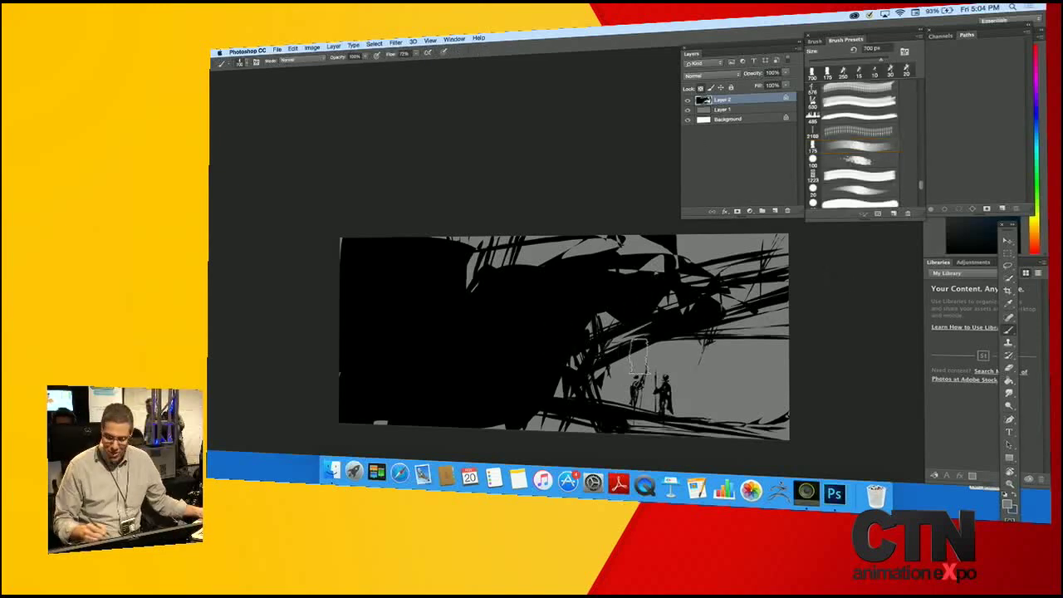
{"action": "left_click", "coordinate": [1009, 500]}
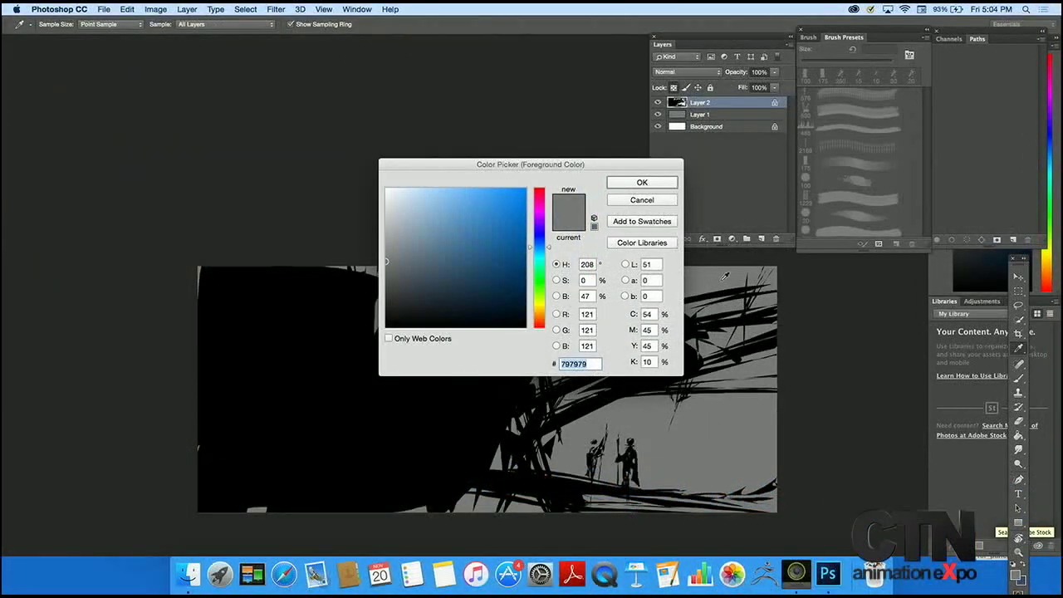
{"action": "left_click_drag", "start_coordinate": [389, 262], "coordinate": [377, 295]}
{"action": "left_click", "coordinate": [637, 185]}
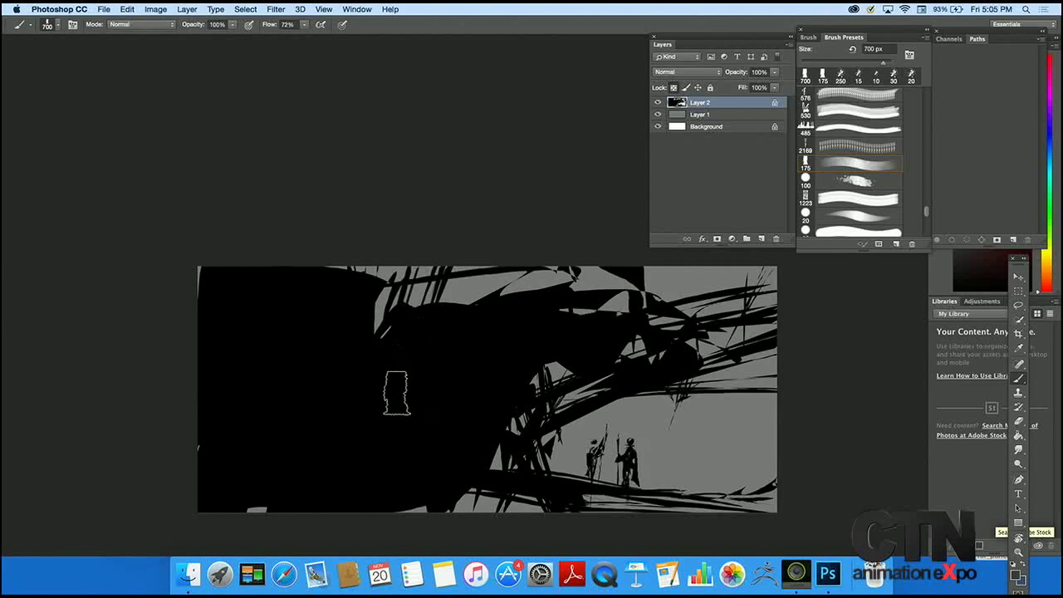
{"action": "mouse_move", "coordinate": [534, 280]}
{"action": "left_mouse_down"}
{"action": "mouse_move", "coordinate": [522, 328]}
{"action": "mouse_move", "coordinate": [772, 328]}
{"action": "left_mouse_up"}
{"action": "mouse_move", "coordinate": [501, 311]}
{"action": "left_mouse_down"}
{"action": "mouse_move", "coordinate": [393, 302]}
{"action": "mouse_move", "coordinate": [280, 259]}
{"action": "mouse_move", "coordinate": [252, 294]}
{"action": "mouse_move", "coordinate": [514, 331]}
{"action": "mouse_move", "coordinate": [349, 366]}
{"action": "mouse_move", "coordinate": [358, 420]}
{"action": "mouse_move", "coordinate": [498, 423]}
{"action": "mouse_move", "coordinate": [466, 393]}
{"action": "left_mouse_up"}
{"action": "left_click", "coordinate": [442, 421], "text": "alt"}
{"action": "mouse_move", "coordinate": [496, 357]}
{"action": "left_mouse_down"}
{"action": "mouse_move", "coordinate": [464, 407]}
{"action": "mouse_move", "coordinate": [418, 346]}
{"action": "mouse_move", "coordinate": [506, 406]}
{"action": "left_mouse_up"}
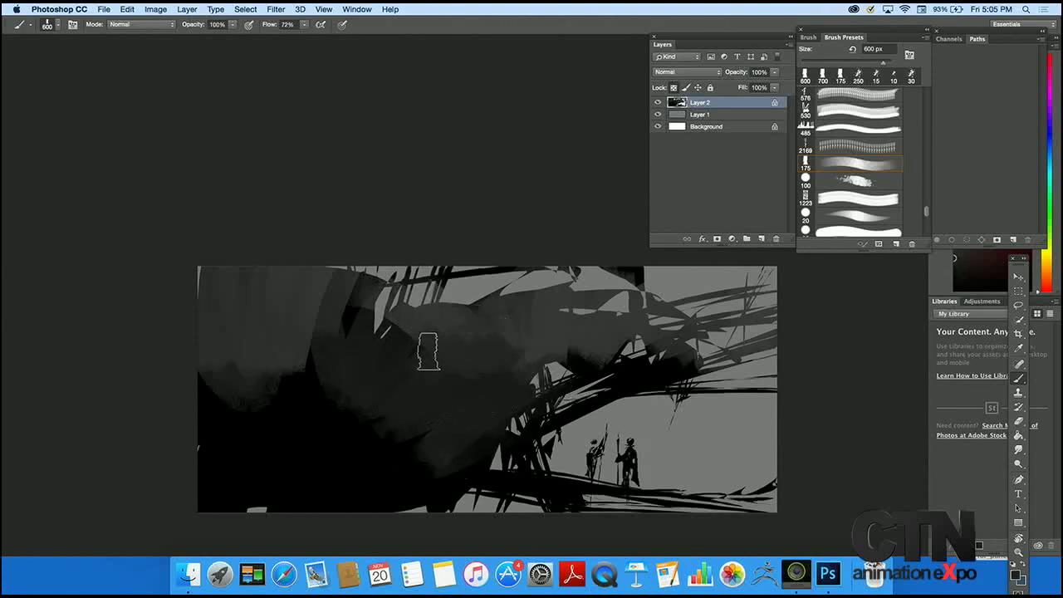
Reduce the brush to 150 px and paint finer dark tonal strokes along the mass's edge and the branches.
{"action": "key", "text": "bracketleft"}
{"action": "key", "text": "bracketleft"}
{"action": "key", "text": "bracketleft"}
{"action": "key", "text": "bracketleft"}
{"action": "key", "text": "bracketleft"}
{"action": "key", "text": "bracketleft"}
{"action": "key", "text": "bracketleft"}
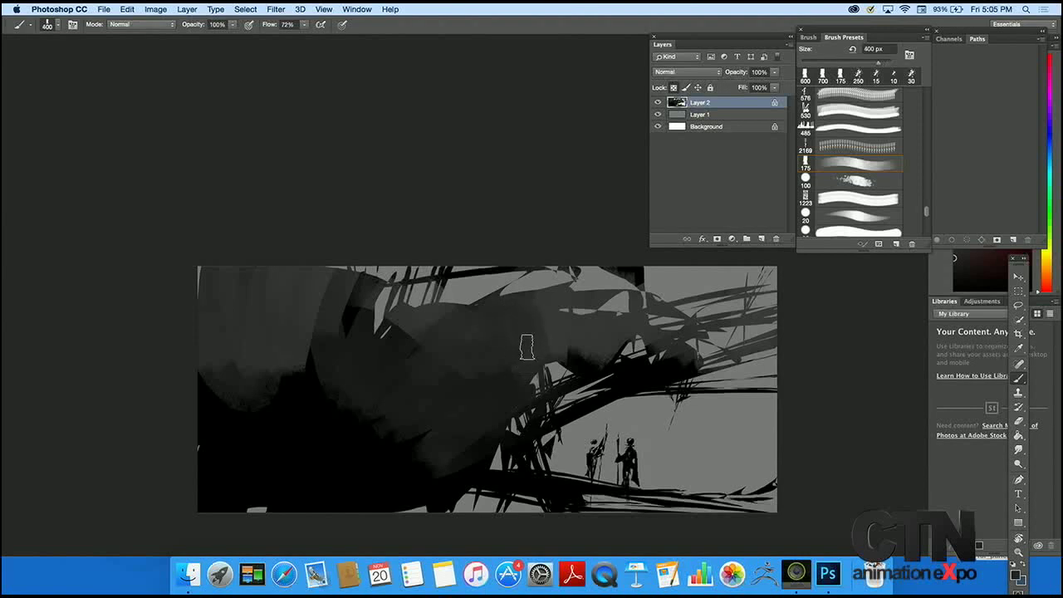
{"action": "left_click_drag", "start_coordinate": [562, 369], "coordinate": [572, 374]}
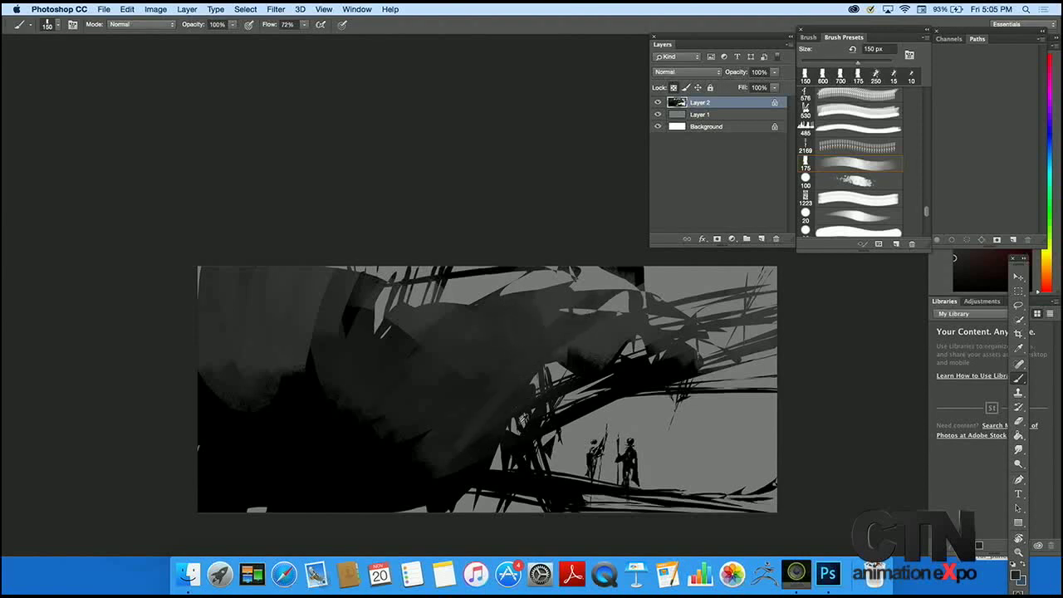
{"action": "mouse_move", "coordinate": [558, 331]}
{"action": "left_mouse_down"}
{"action": "mouse_move", "coordinate": [559, 290]}
{"action": "mouse_move", "coordinate": [571, 302]}
{"action": "mouse_move", "coordinate": [575, 353]}
{"action": "mouse_move", "coordinate": [646, 312]}
{"action": "mouse_move", "coordinate": [657, 357]}
{"action": "mouse_move", "coordinate": [636, 380]}
{"action": "mouse_move", "coordinate": [772, 346]}
{"action": "left_mouse_up"}
Add a new layer directly above the Background and choose the textured 491 px cloud brush, enlarged to 1400 px.
{"action": "left_click", "coordinate": [741, 126]}
{"action": "left_click", "coordinate": [762, 239]}
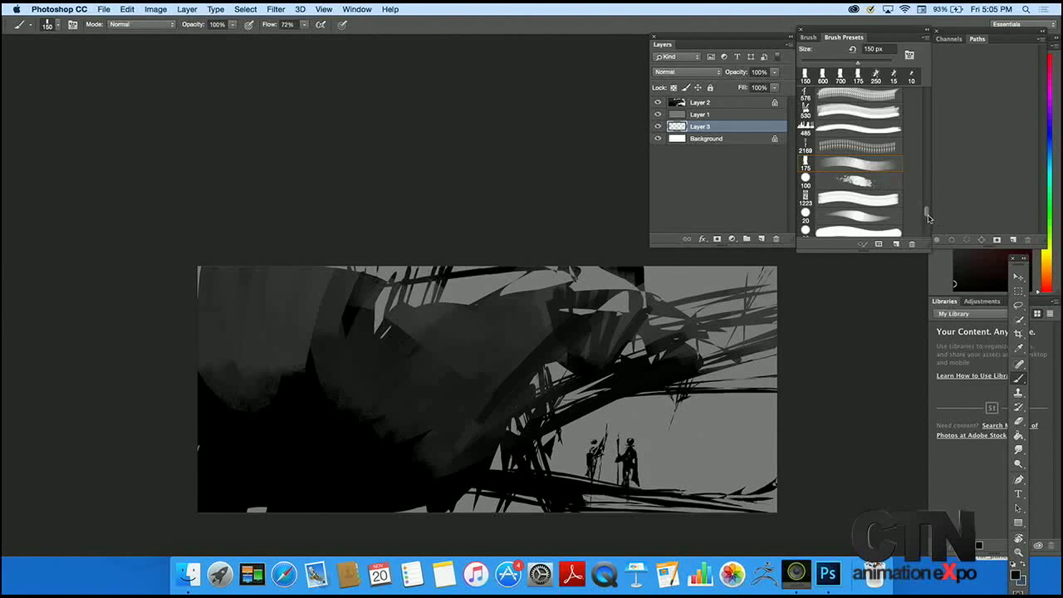
{"action": "mouse_move", "coordinate": [928, 209]}
{"action": "left_mouse_down"}
{"action": "mouse_move", "coordinate": [927, 153]}
{"action": "mouse_move", "coordinate": [922, 187]}
{"action": "left_mouse_up"}
{"action": "left_click", "coordinate": [871, 169]}
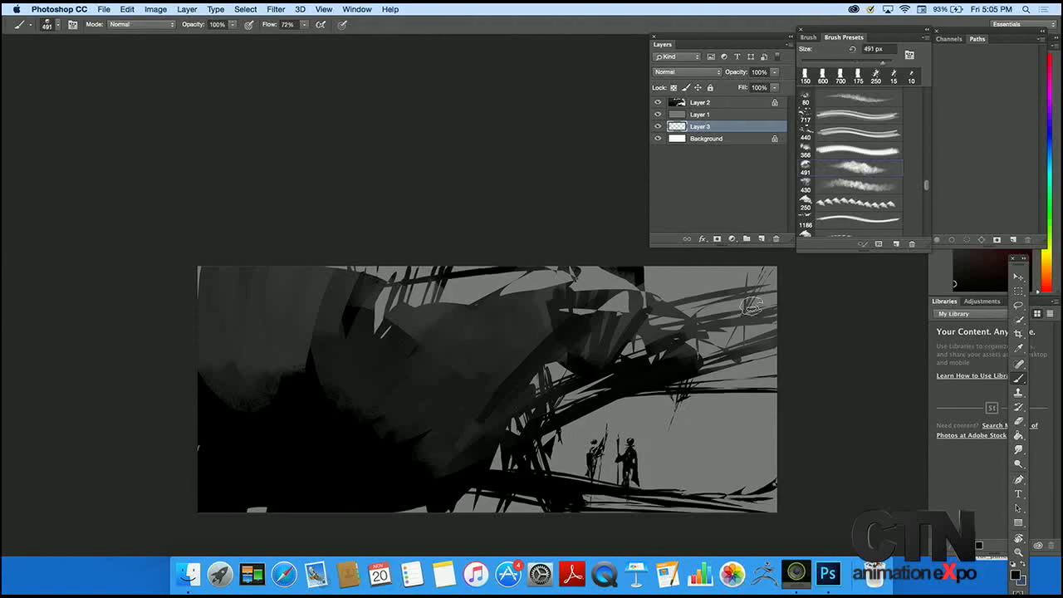
{"action": "key", "text": "bracketright"}
{"action": "key", "text": "bracketright"}
{"action": "key", "text": "bracketright"}
{"action": "key", "text": "bracketright"}
{"action": "key", "text": "bracketright"}
{"action": "key", "text": "bracketright"}
{"action": "key", "text": "bracketright"}
{"action": "key", "text": "bracketright"}
{"action": "key", "text": "bracketright"}
{"action": "key", "text": "bracketright"}
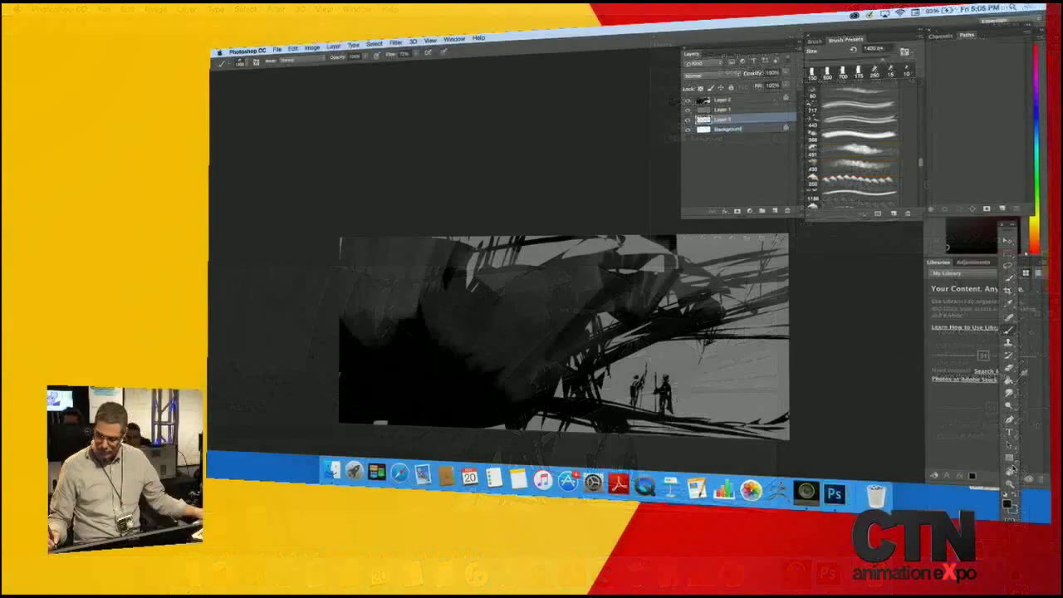
Try painting light grey #a6a6a6 clouds on the new layer in the right-hand sky with the brush at 1300 px.
{"action": "left_click", "coordinate": [1006, 503]}
{"action": "left_click_drag", "start_coordinate": [477, 233], "coordinate": [476, 209]}
{"action": "left_click", "coordinate": [682, 168]}
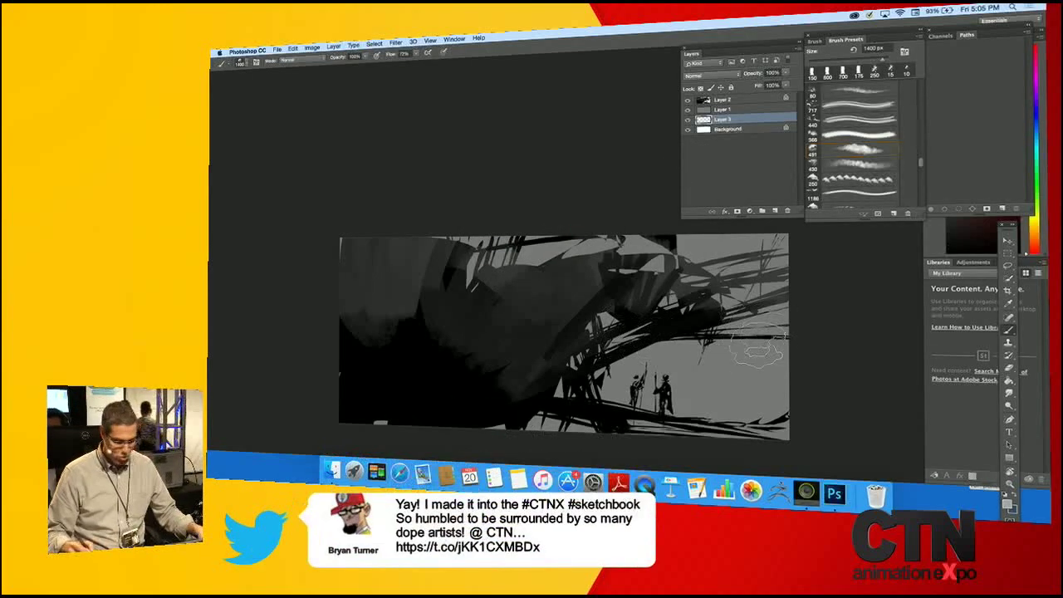
{"action": "key", "text": "bracketleft"}
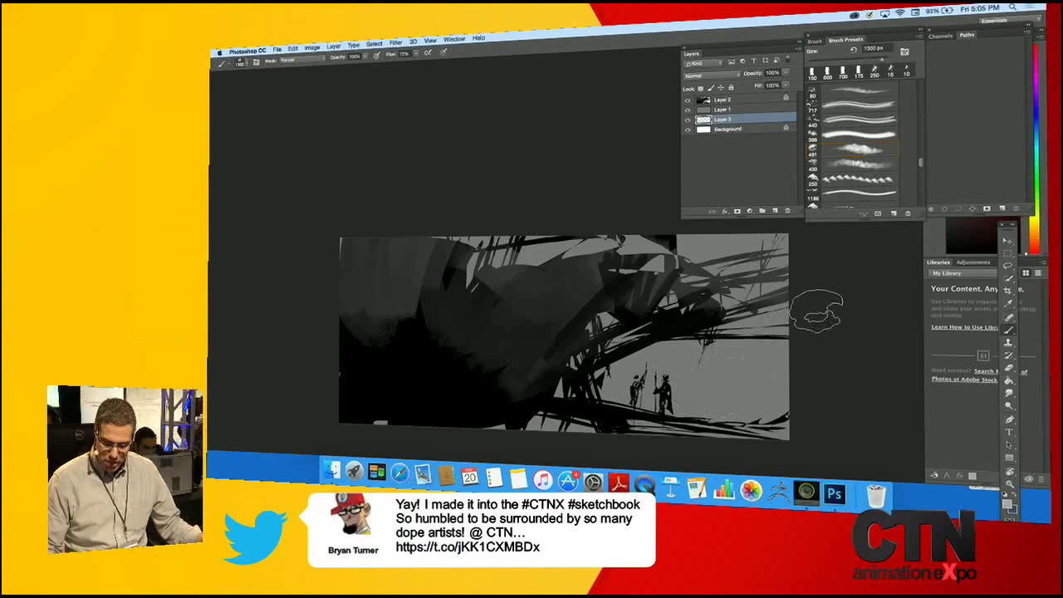
{"action": "left_click_drag", "start_coordinate": [743, 384], "coordinate": [739, 383]}
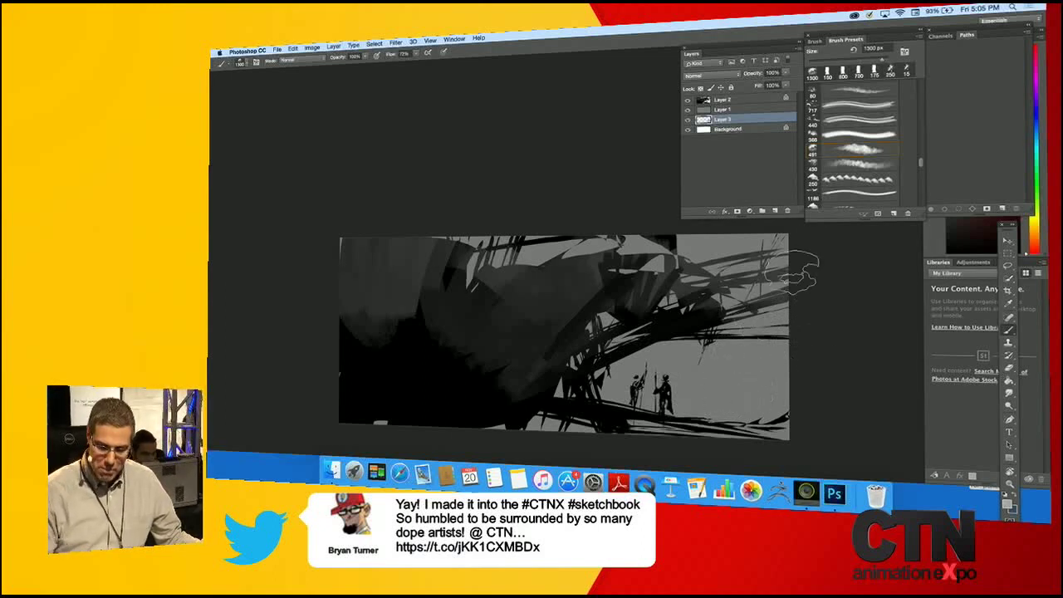
Choose a lighter grey and the 366 px textured brush, and move Layer 3 above the grey Layer 1.
{"action": "left_click", "coordinate": [1007, 504]}
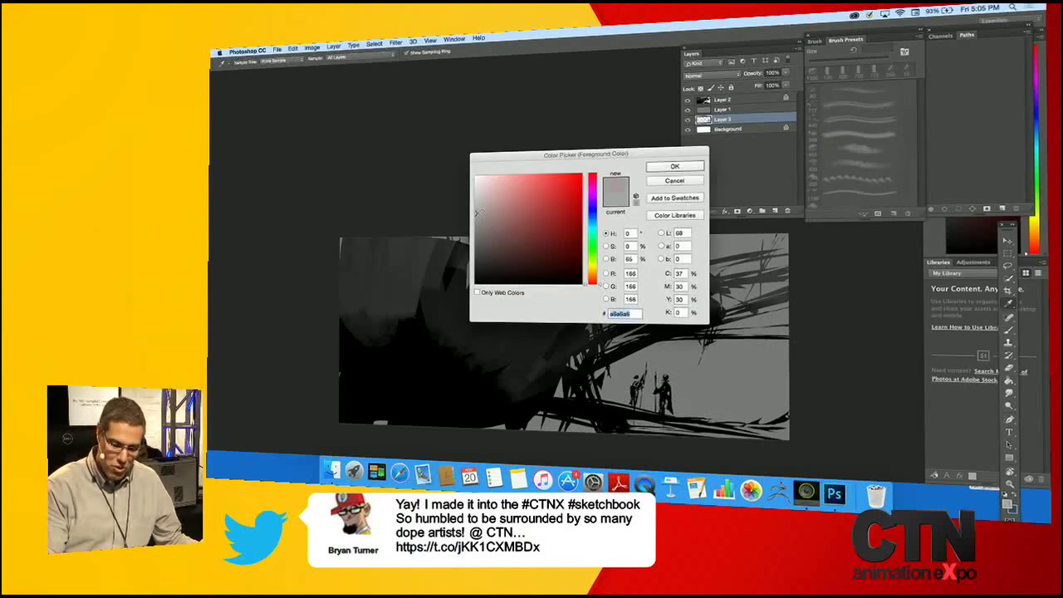
{"action": "left_click", "coordinate": [476, 213]}
{"action": "left_click", "coordinate": [674, 166]}
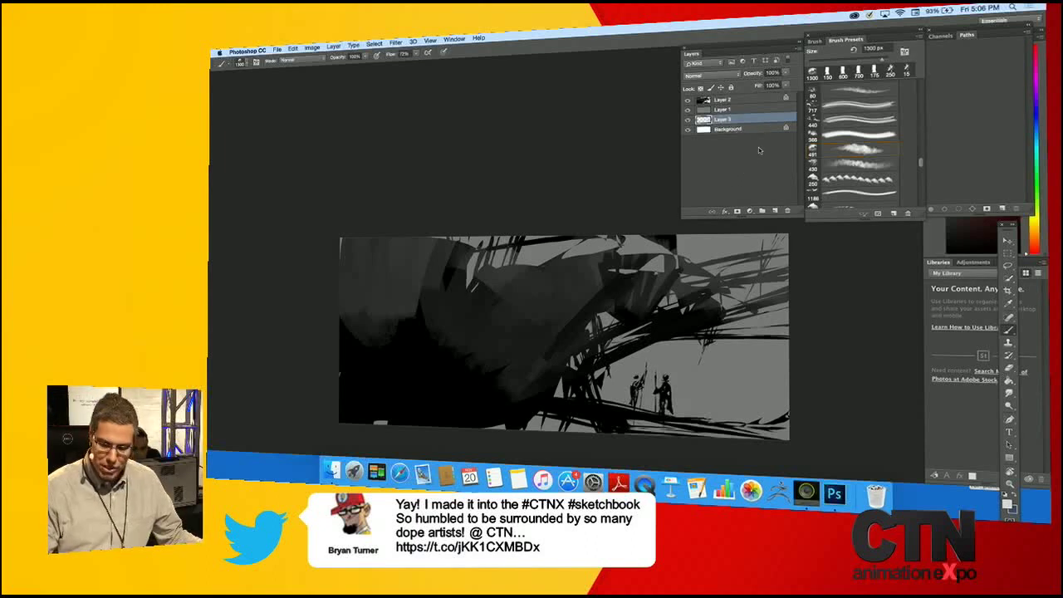
{"action": "left_click", "coordinate": [878, 135]}
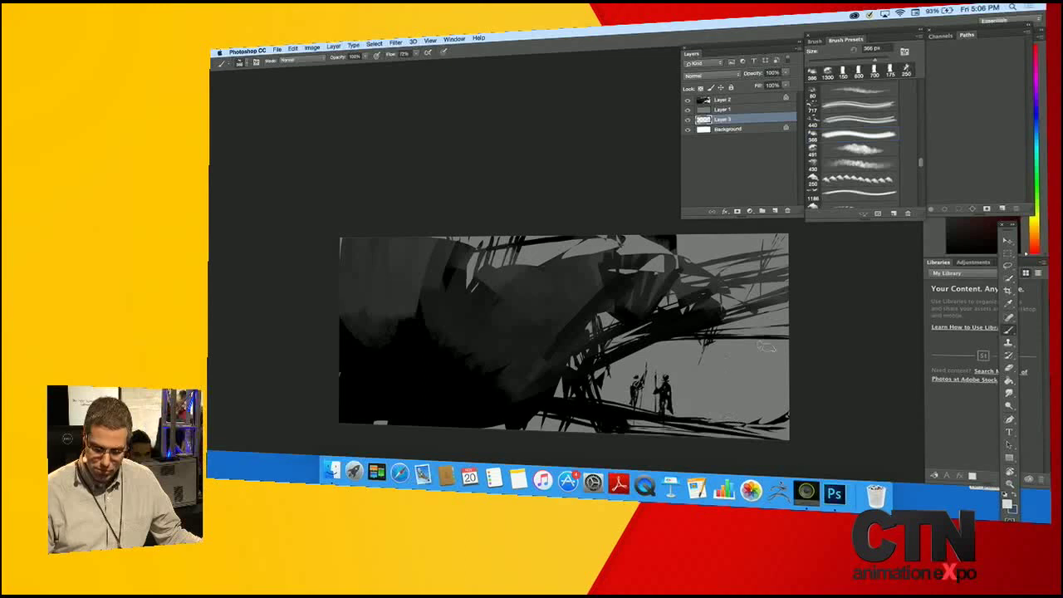
{"action": "left_click_drag", "start_coordinate": [748, 119], "coordinate": [762, 105]}
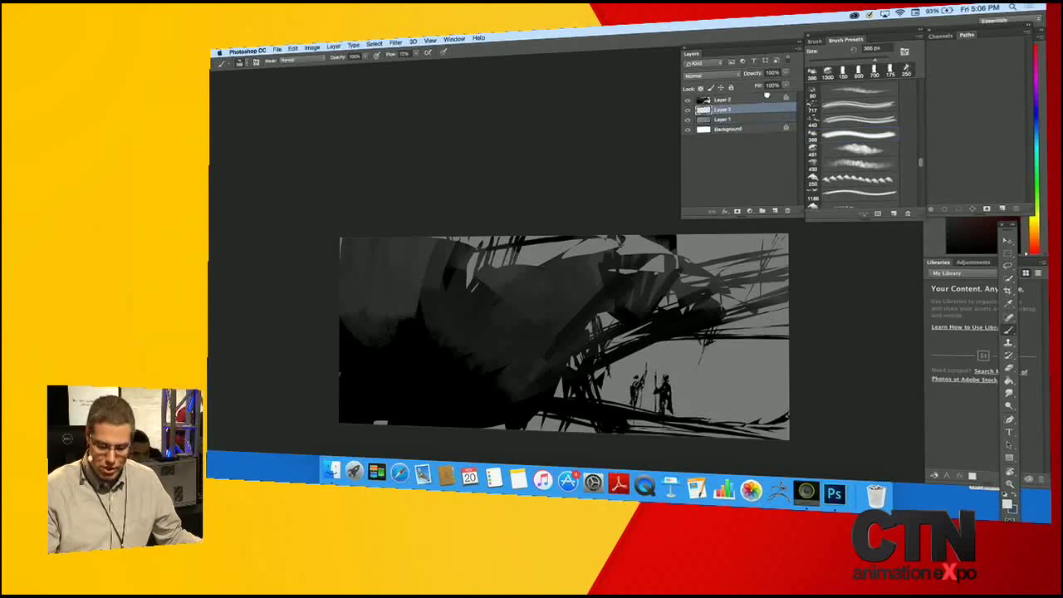
Paint a bright, cloudy sky behind the two figures on Layer 3, enlarging the brush to 1100 px.
{"action": "left_click", "coordinate": [745, 239], "text": "alt"}
{"action": "mouse_move", "coordinate": [670, 349]}
{"action": "left_mouse_down"}
{"action": "mouse_move", "coordinate": [766, 327]}
{"action": "mouse_move", "coordinate": [756, 354]}
{"action": "mouse_move", "coordinate": [696, 350]}
{"action": "mouse_move", "coordinate": [550, 375]}
{"action": "left_mouse_up"}
{"action": "key", "text": "bracketright"}
{"action": "key", "text": "bracketright"}
{"action": "key", "text": "bracketright"}
{"action": "key", "text": "bracketright"}
{"action": "key", "text": "bracketright"}
{"action": "key", "text": "bracketright"}
{"action": "left_click", "coordinate": [662, 350], "text": "alt"}
{"action": "left_click_drag", "start_coordinate": [613, 359], "coordinate": [728, 367]}
{"action": "left_click", "coordinate": [724, 255], "text": "alt"}
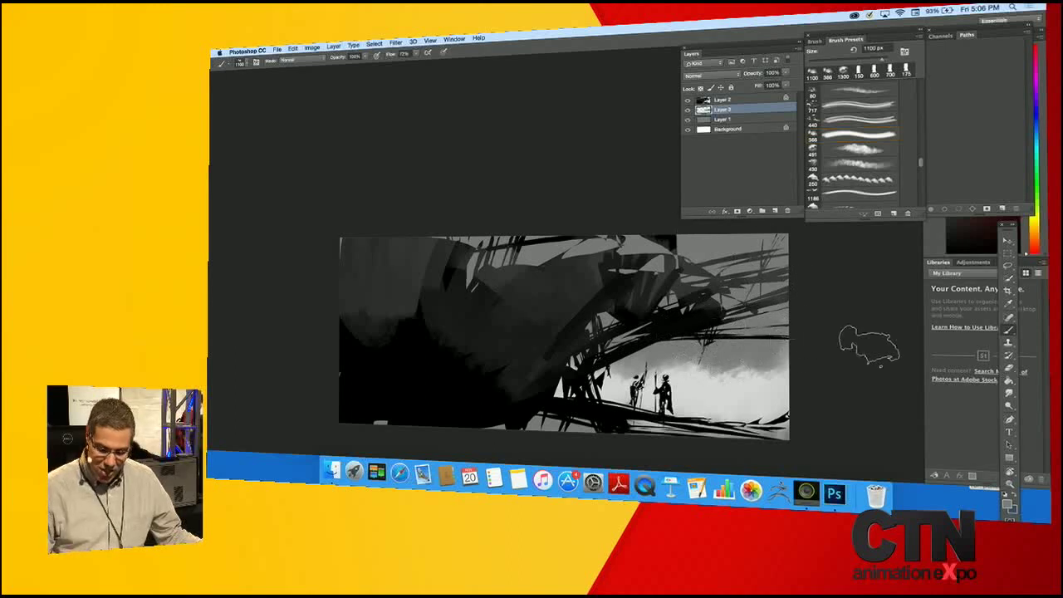
Examine the whole composition at thumbnail size to judge how its light and dark values read.
{"action": "key", "text": "super+equal"}
{"action": "key", "text": "super+minus"}
{"action": "key", "text": "super+minus"}
{"action": "key", "text": "super+minus"}
{"action": "key", "text": "super+minus"}
{"action": "key", "text": "super+minus"}
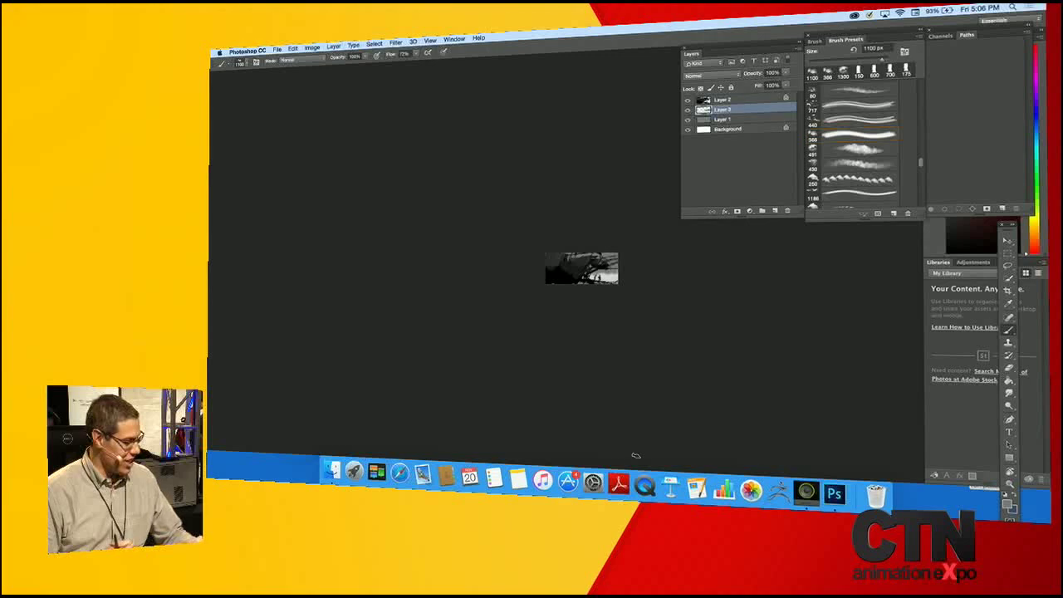
{"action": "key", "text": "super+equal"}
{"action": "key", "text": "super+equal"}
{"action": "key", "text": "super+equal"}
{"action": "key", "text": "super+equal"}
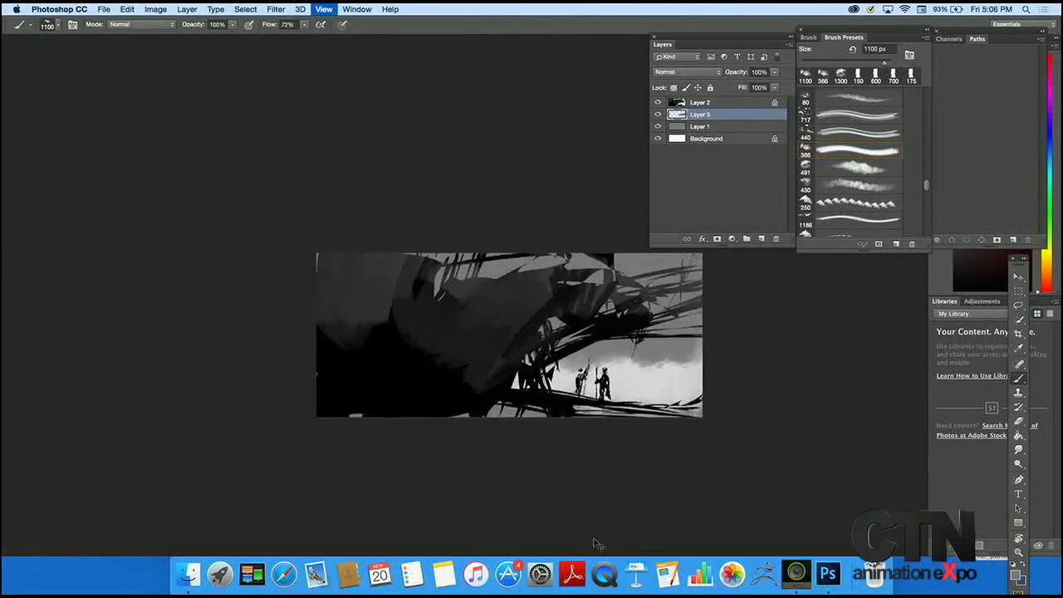
Refine the cloud edges above the figures on Layer 3 with sampled greys and a 500 px brush.
{"action": "left_click_drag", "start_coordinate": [686, 404], "coordinate": [680, 482]}
{"action": "left_click", "coordinate": [729, 104]}
{"action": "left_click", "coordinate": [733, 116]}
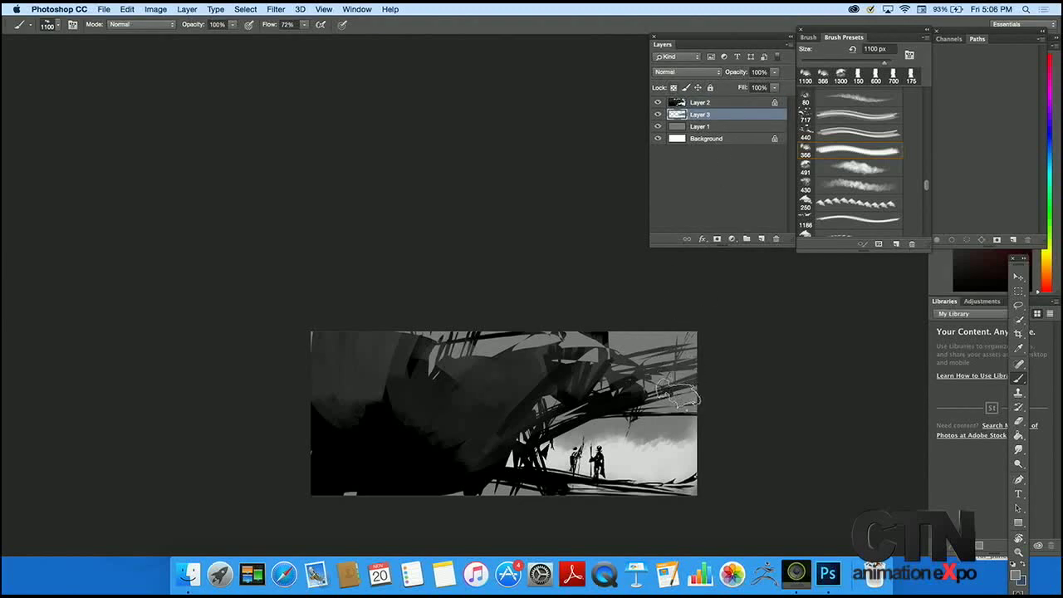
{"action": "key", "text": "bracketleft"}
{"action": "key", "text": "bracketleft"}
{"action": "key", "text": "bracketleft"}
{"action": "key", "text": "bracketleft"}
{"action": "key", "text": "bracketleft"}
{"action": "key", "text": "bracketleft"}
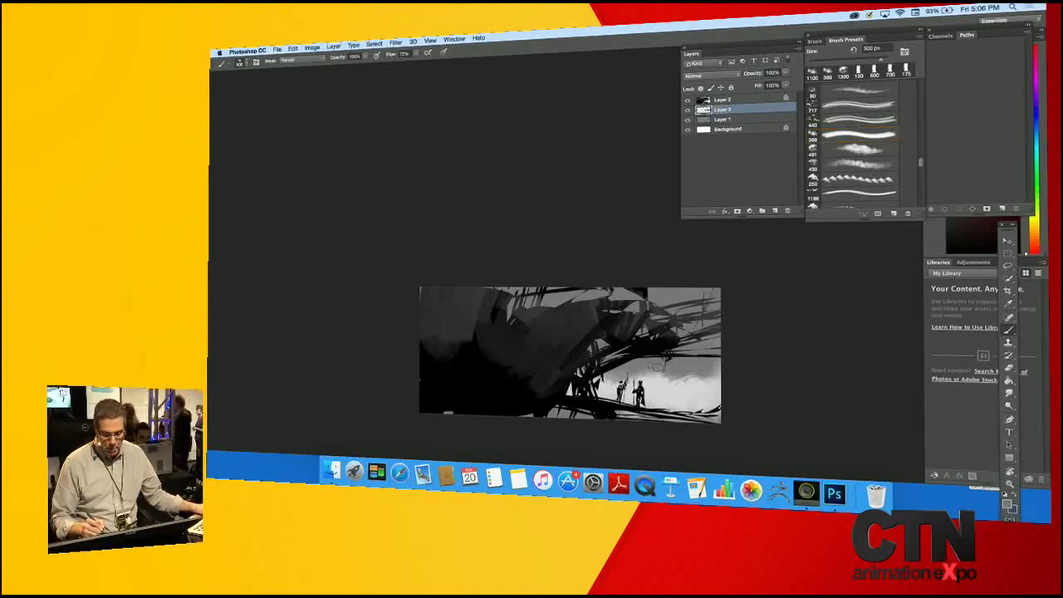
{"action": "left_click", "coordinate": [656, 366], "text": "alt"}
{"action": "mouse_move", "coordinate": [646, 376]}
{"action": "left_mouse_down"}
{"action": "mouse_move", "coordinate": [666, 360]}
{"action": "mouse_move", "coordinate": [698, 374]}
{"action": "mouse_move", "coordinate": [662, 387]}
{"action": "mouse_move", "coordinate": [667, 379]}
{"action": "mouse_move", "coordinate": [636, 381]}
{"action": "left_mouse_up"}
{"action": "left_click", "coordinate": [666, 390], "text": "alt"}
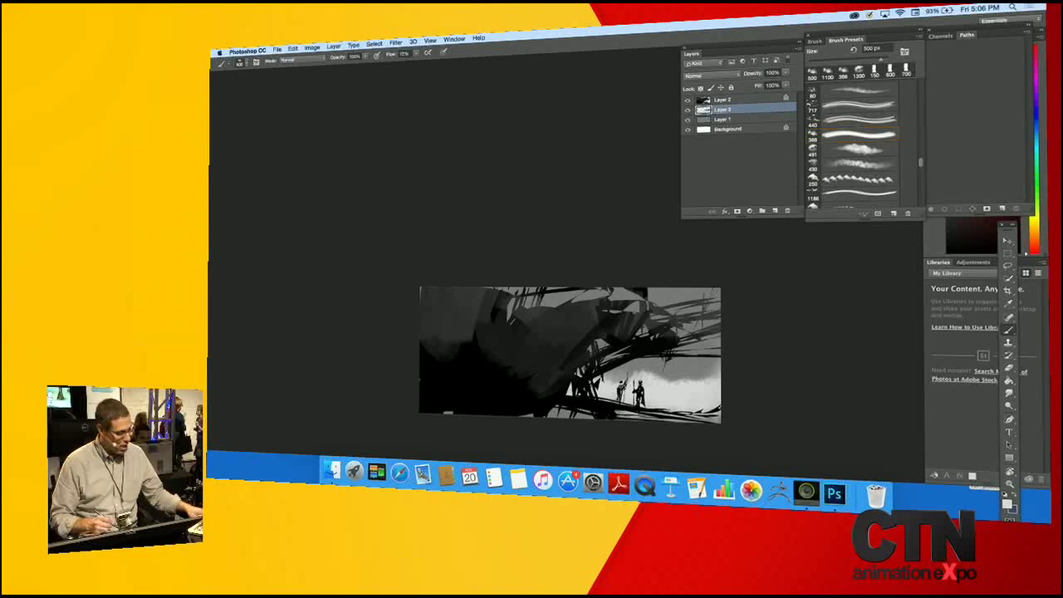
{"action": "key", "text": "bracketright"}
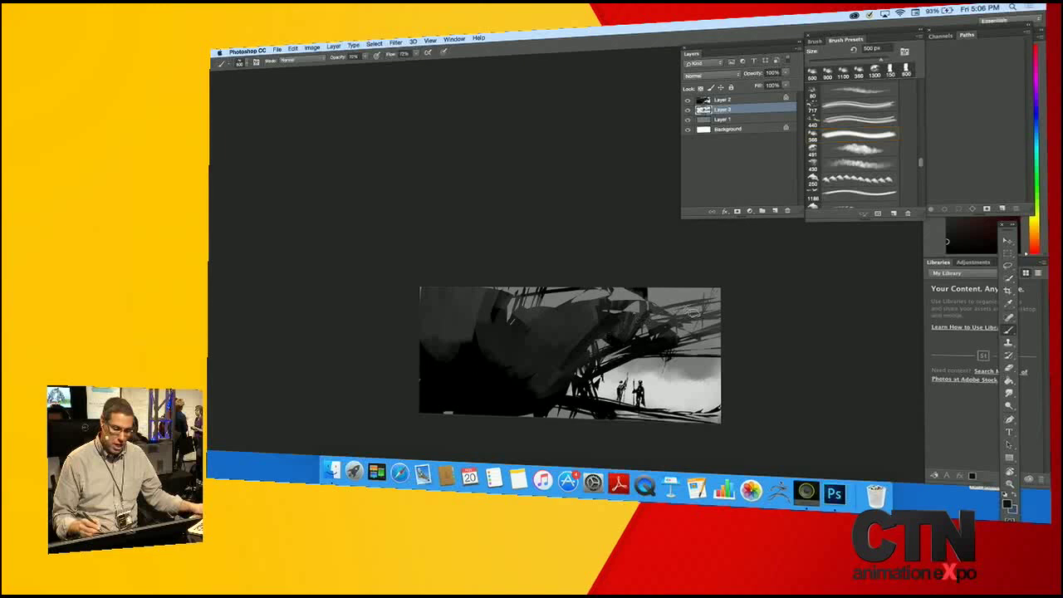
Brush dark tones over the left mass on Layer 2, and set the colour for pen shapes to grey #575757.
{"action": "left_click", "coordinate": [752, 100]}
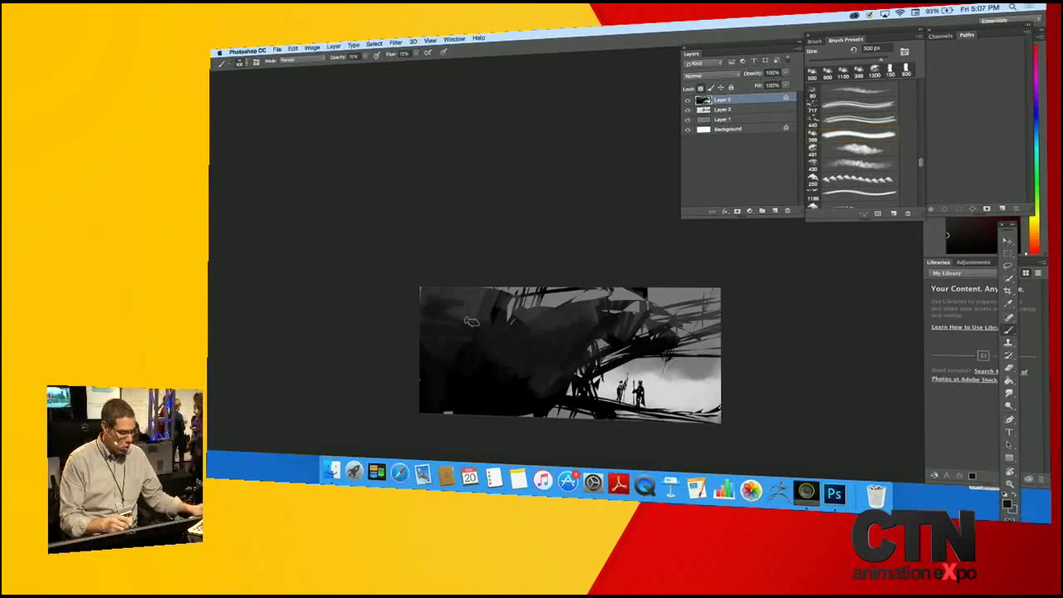
{"action": "key", "text": "p"}
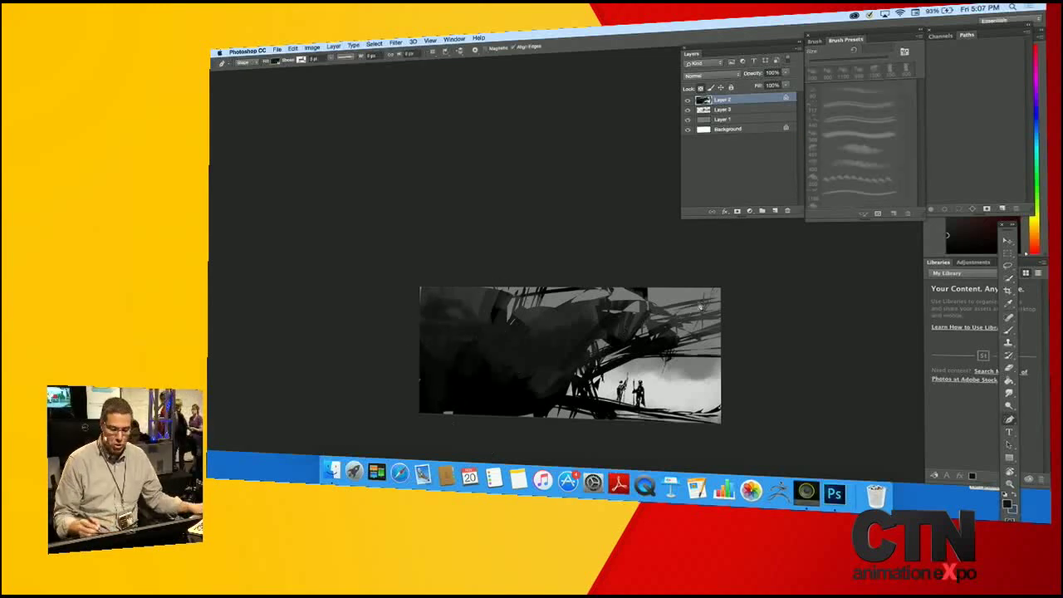
{"action": "left_click", "coordinate": [1008, 504]}
{"action": "left_click_drag", "start_coordinate": [480, 267], "coordinate": [473, 219]}
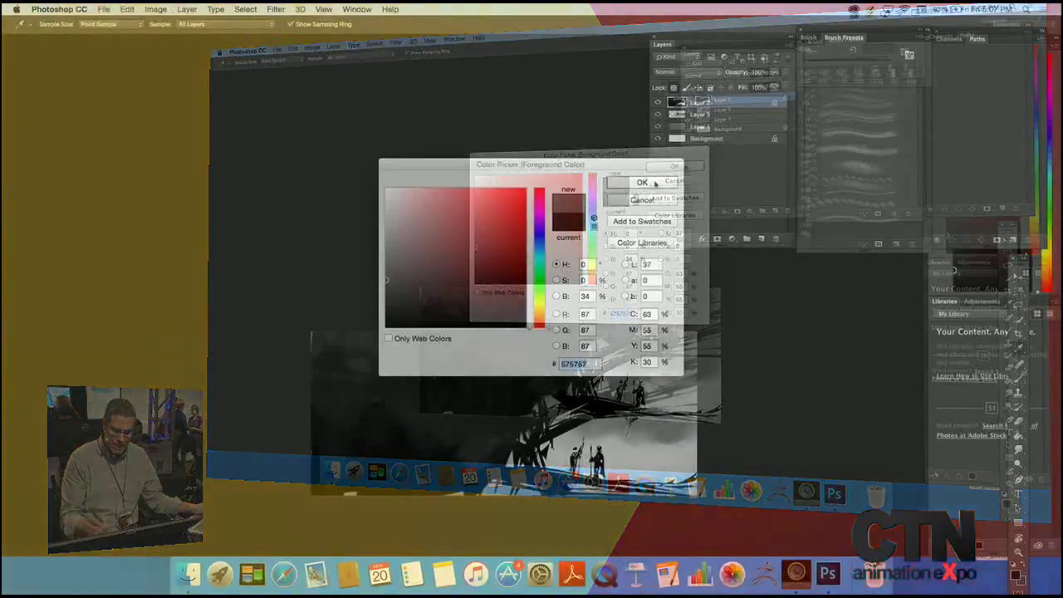
{"action": "left_click", "coordinate": [674, 166]}
Draw thin freeform grey highlight shapes along the upper ridge of the dark mass.
{"action": "mouse_move", "coordinate": [486, 376]}
{"action": "left_mouse_down"}
{"action": "mouse_move", "coordinate": [535, 350]}
{"action": "mouse_move", "coordinate": [492, 374]}
{"action": "left_mouse_up"}
{"action": "mouse_move", "coordinate": [551, 356]}
{"action": "left_mouse_down"}
{"action": "mouse_move", "coordinate": [465, 370]}
{"action": "mouse_move", "coordinate": [506, 391]}
{"action": "mouse_move", "coordinate": [451, 371]}
{"action": "mouse_move", "coordinate": [469, 395]}
{"action": "mouse_move", "coordinate": [500, 388]}
{"action": "mouse_move", "coordinate": [414, 374]}
{"action": "mouse_move", "coordinate": [452, 372]}
{"action": "mouse_move", "coordinate": [382, 374]}
{"action": "mouse_move", "coordinate": [471, 387]}
{"action": "mouse_move", "coordinate": [403, 377]}
{"action": "left_mouse_up"}
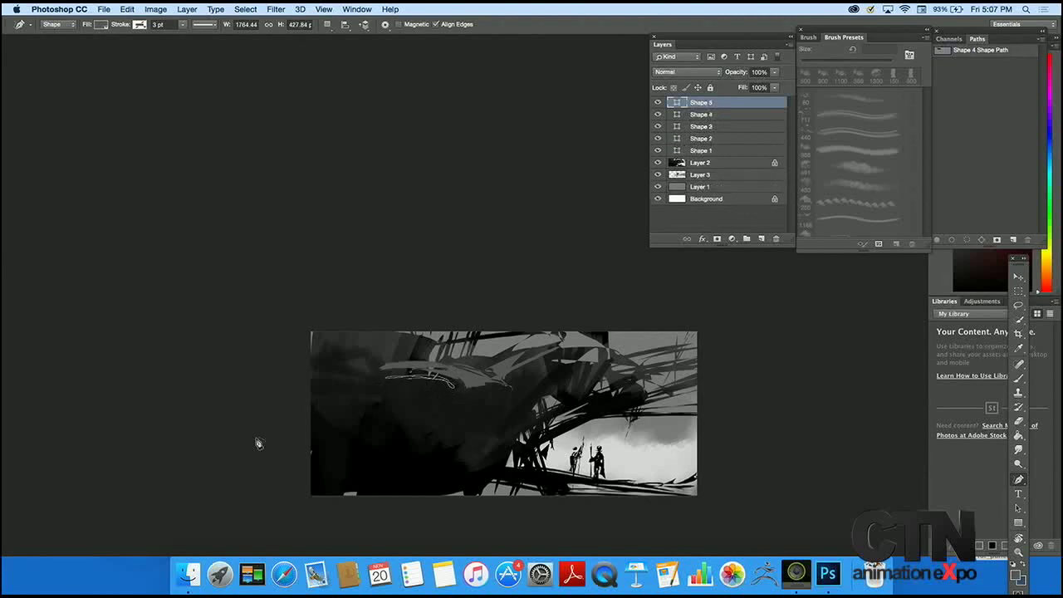
{"action": "left_click_drag", "start_coordinate": [471, 404], "coordinate": [448, 387]}
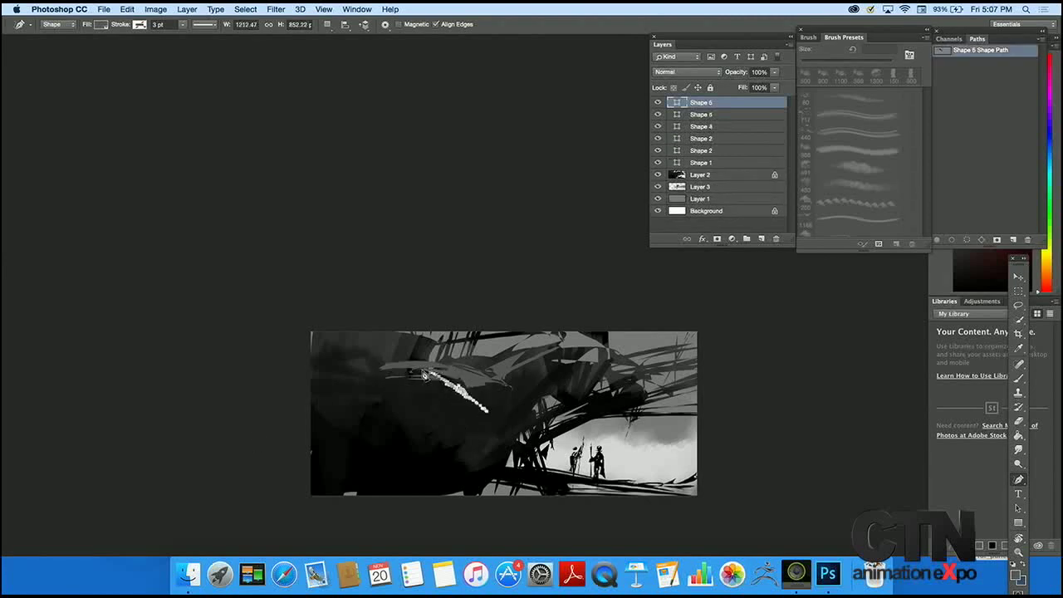
Draw radiating grey streaks at the mass's upper left and more highlight shapes down its slope toward the stems.
{"action": "mouse_move", "coordinate": [384, 376]}
{"action": "left_mouse_down"}
{"action": "mouse_move", "coordinate": [340, 329]}
{"action": "mouse_move", "coordinate": [374, 329]}
{"action": "mouse_move", "coordinate": [409, 376]}
{"action": "mouse_move", "coordinate": [387, 334]}
{"action": "mouse_move", "coordinate": [400, 349]}
{"action": "mouse_move", "coordinate": [402, 334]}
{"action": "left_mouse_up"}
{"action": "mouse_move", "coordinate": [485, 412]}
{"action": "left_mouse_down"}
{"action": "mouse_move", "coordinate": [449, 390]}
{"action": "mouse_move", "coordinate": [496, 431]}
{"action": "mouse_move", "coordinate": [435, 396]}
{"action": "left_mouse_up"}
{"action": "mouse_move", "coordinate": [529, 402]}
{"action": "left_mouse_down"}
{"action": "mouse_move", "coordinate": [503, 390]}
{"action": "mouse_move", "coordinate": [538, 409]}
{"action": "left_mouse_up"}
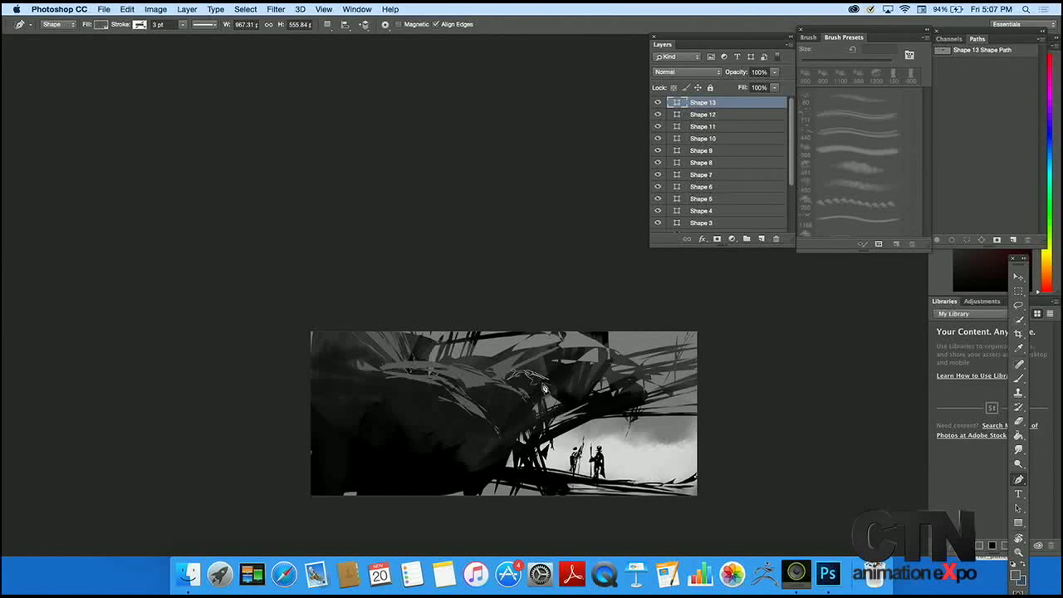
{"action": "left_click_drag", "start_coordinate": [553, 399], "coordinate": [548, 404]}
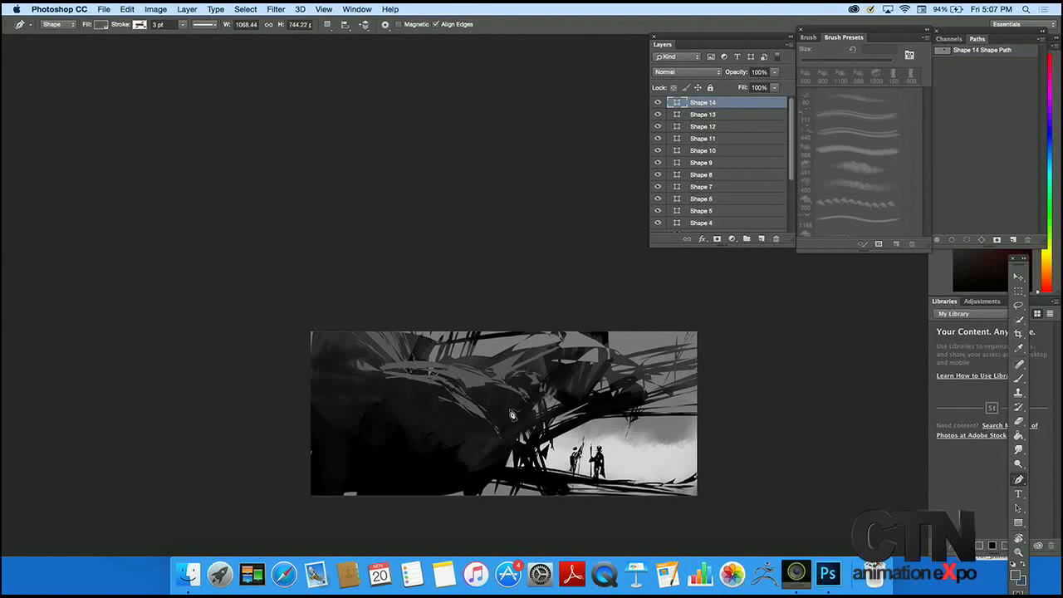
Draw more freeform grey highlight shapes down the dark mass's slope and beside the stems near the figures.
{"action": "mouse_move", "coordinate": [573, 400]}
{"action": "left_mouse_down"}
{"action": "mouse_move", "coordinate": [503, 390]}
{"action": "mouse_move", "coordinate": [576, 379]}
{"action": "mouse_move", "coordinate": [547, 386]}
{"action": "left_mouse_up"}
{"action": "mouse_move", "coordinate": [395, 387]}
{"action": "left_mouse_down"}
{"action": "mouse_move", "coordinate": [333, 384]}
{"action": "mouse_move", "coordinate": [415, 401]}
{"action": "left_mouse_up"}
{"action": "mouse_move", "coordinate": [350, 330]}
{"action": "left_mouse_down"}
{"action": "mouse_move", "coordinate": [437, 440]}
{"action": "mouse_move", "coordinate": [420, 404]}
{"action": "mouse_move", "coordinate": [435, 411]}
{"action": "mouse_move", "coordinate": [395, 369]}
{"action": "left_mouse_up"}
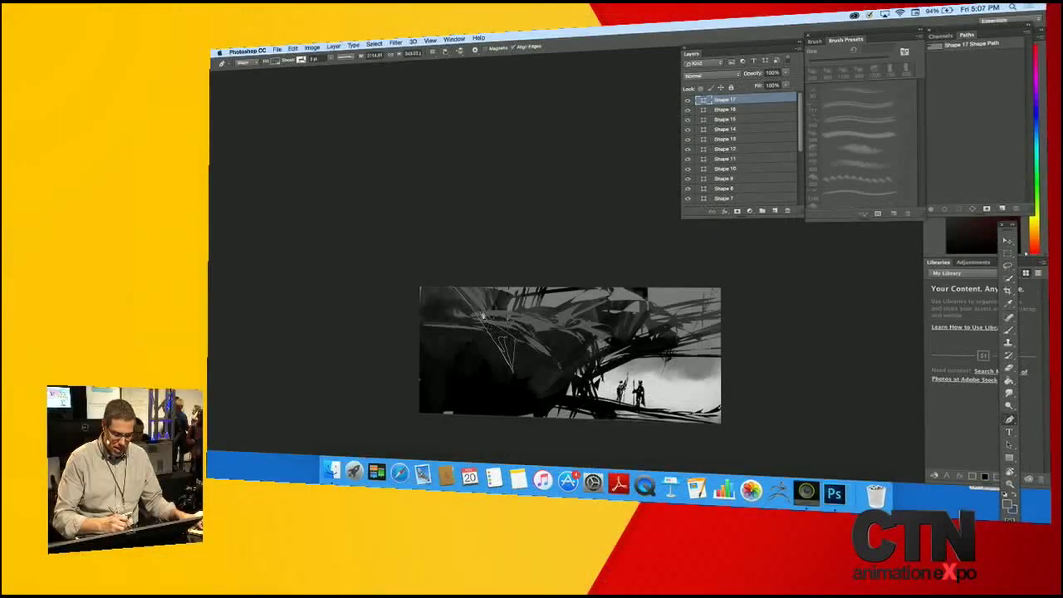
{"action": "mouse_move", "coordinate": [484, 317]}
{"action": "left_mouse_down"}
{"action": "mouse_move", "coordinate": [551, 396]}
{"action": "mouse_move", "coordinate": [540, 373]}
{"action": "left_mouse_up"}
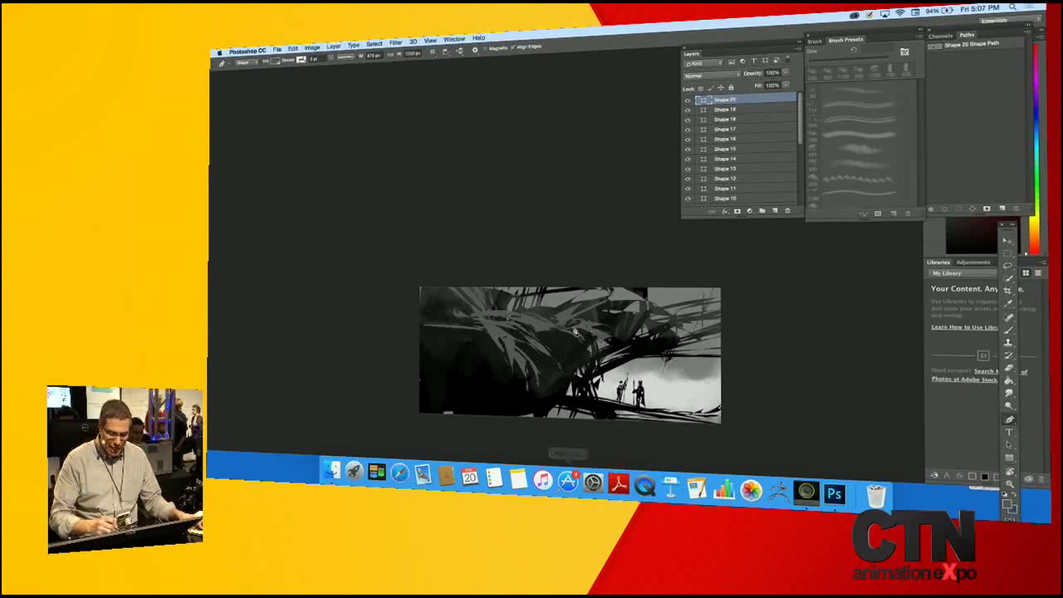
{"action": "left_click_drag", "start_coordinate": [581, 351], "coordinate": [565, 371]}
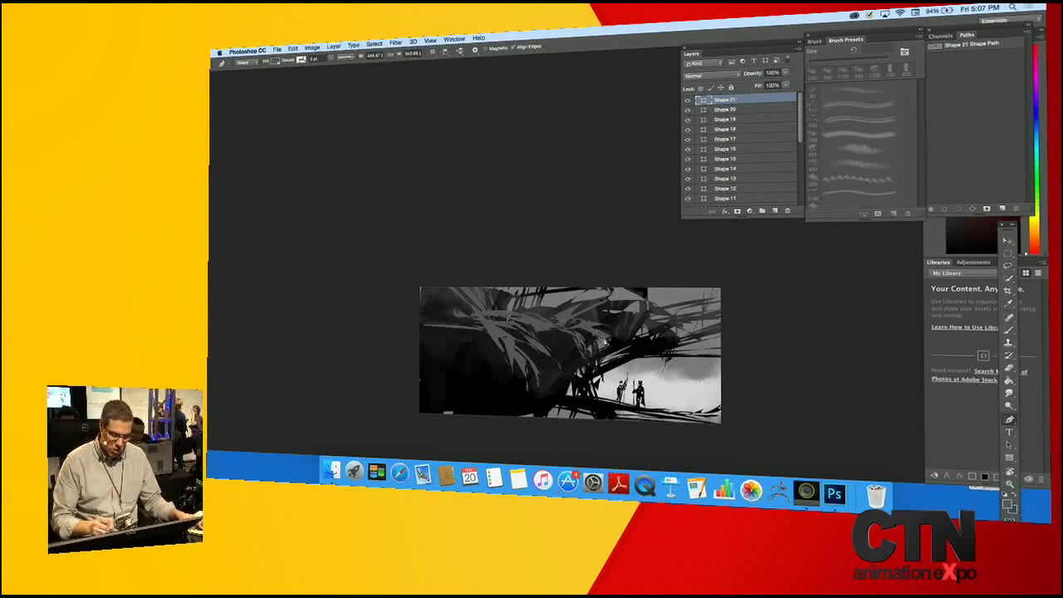
{"action": "left_click_drag", "start_coordinate": [587, 330], "coordinate": [612, 352]}
Merge all the highlight shape layers into a single pixel layer above Layer 2.
{"action": "left_click_drag", "start_coordinate": [802, 115], "coordinate": [800, 177]}
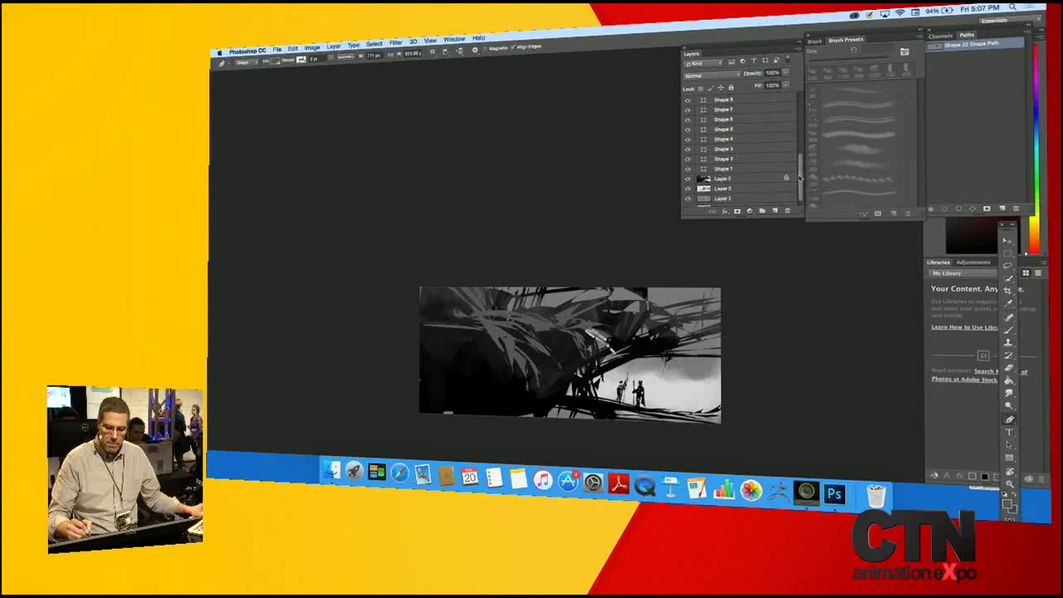
{"action": "left_click", "coordinate": [753, 168], "text": "shift"}
{"action": "key", "text": "super+e"}
{"action": "left_click", "coordinate": [776, 211]}
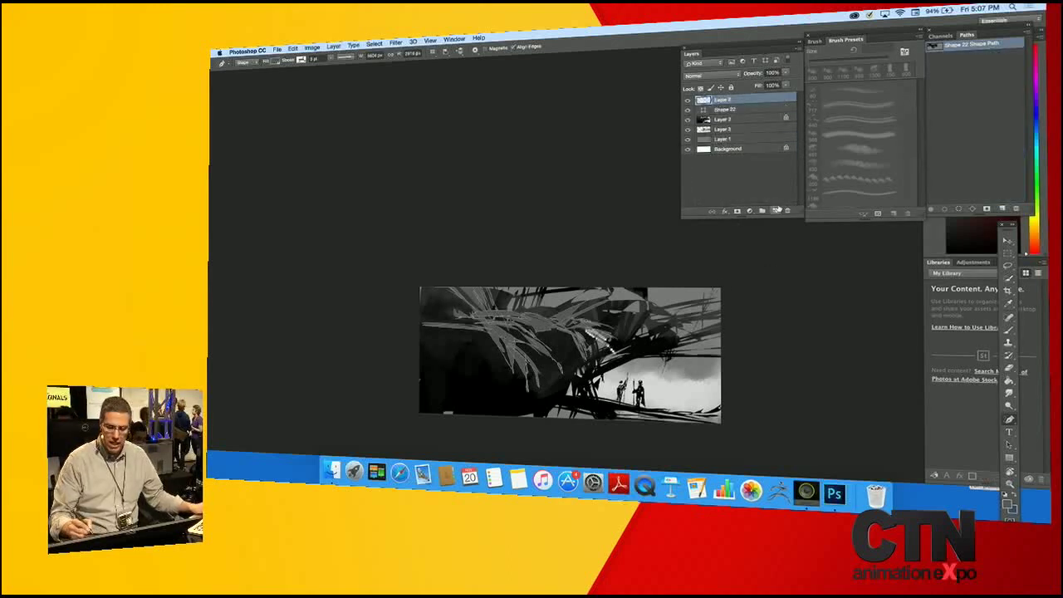
{"action": "left_click", "coordinate": [759, 109], "text": "shift"}
{"action": "key", "text": "super+e"}
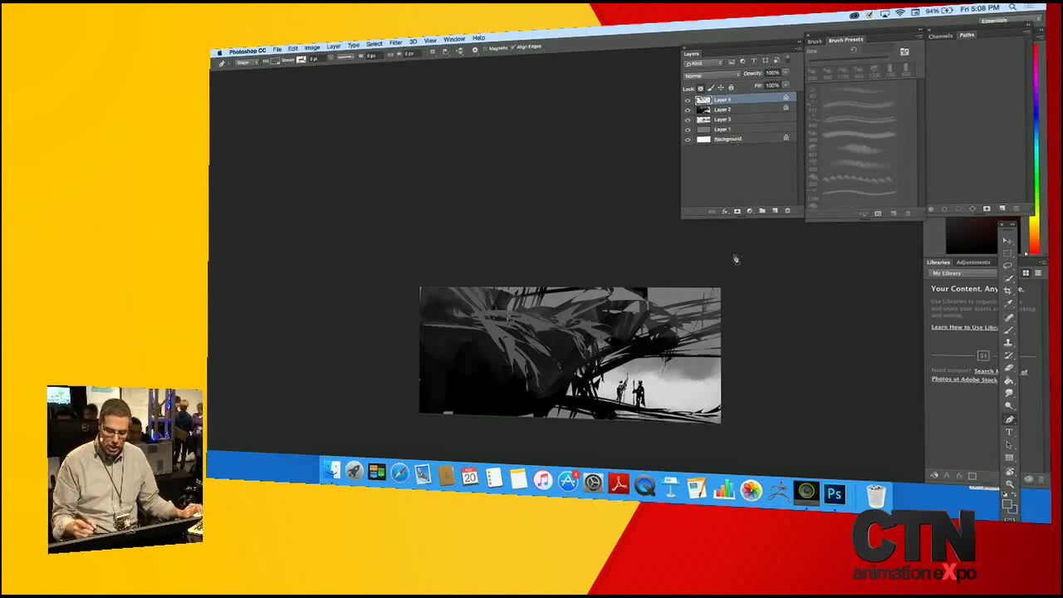
Darken the highlight streaks at the upper left of Layer 4 with a 1100 px angled brush at 100% flow and sampled tones.
{"action": "key", "text": "b"}
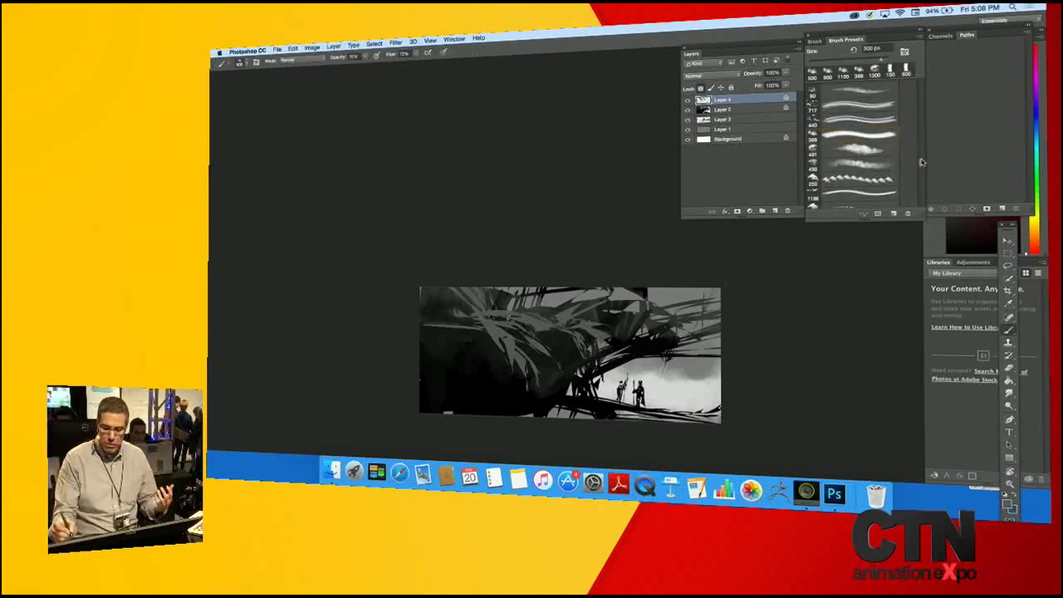
{"action": "mouse_move", "coordinate": [923, 163]}
{"action": "left_mouse_down"}
{"action": "mouse_move", "coordinate": [914, 197]}
{"action": "mouse_move", "coordinate": [920, 140]}
{"action": "mouse_move", "coordinate": [903, 141]}
{"action": "left_mouse_up"}
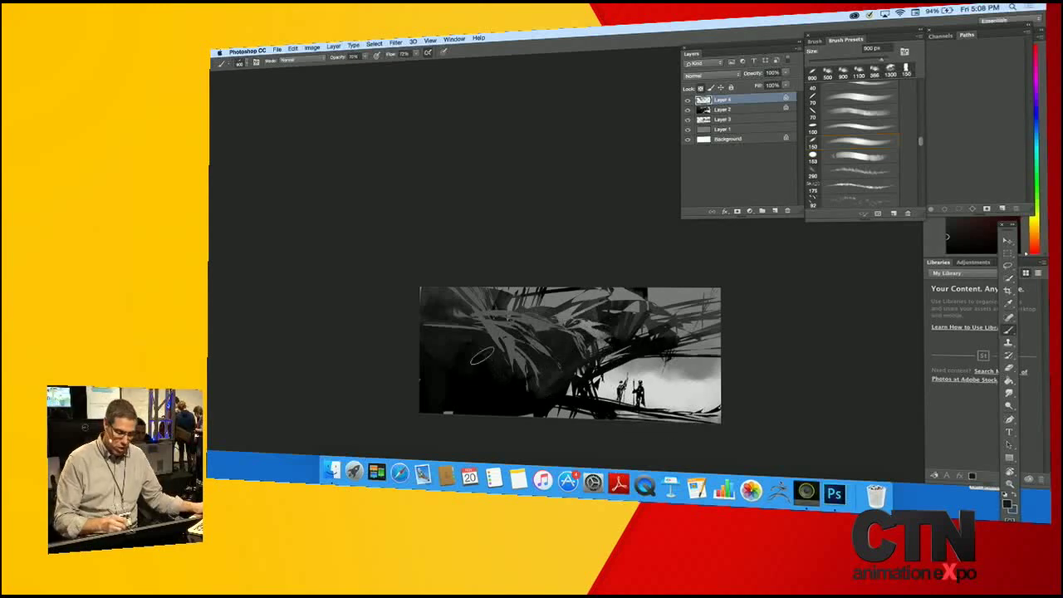
{"action": "key", "text": "bracketright"}
{"action": "key", "text": "bracketright"}
{"action": "key", "text": "0"}
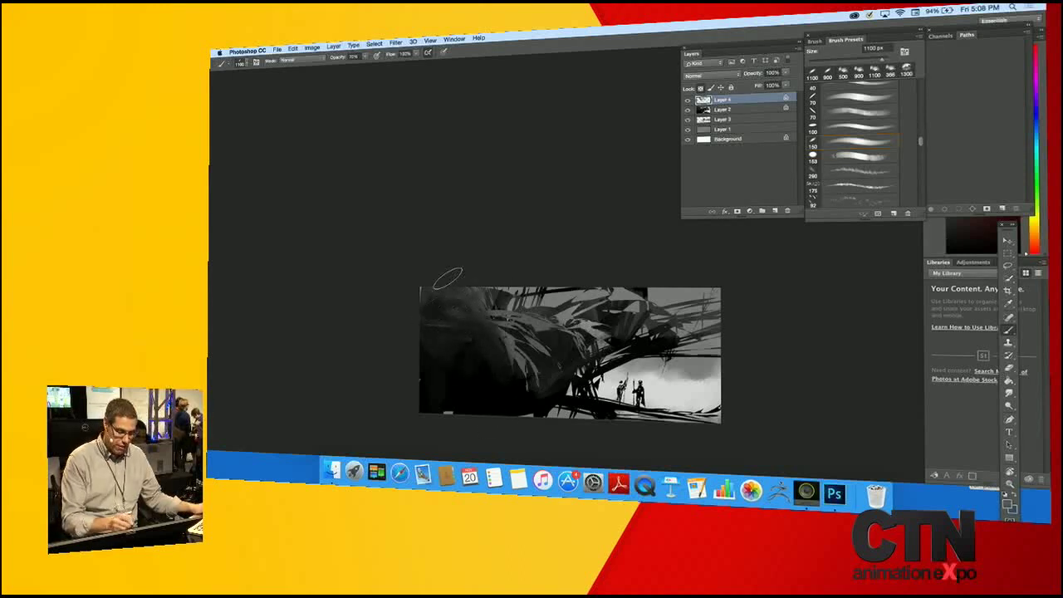
{"action": "mouse_move", "coordinate": [491, 340]}
{"action": "left_mouse_down"}
{"action": "mouse_move", "coordinate": [474, 324]}
{"action": "mouse_move", "coordinate": [508, 379]}
{"action": "left_mouse_up"}
{"action": "left_click", "coordinate": [464, 344], "text": "alt"}
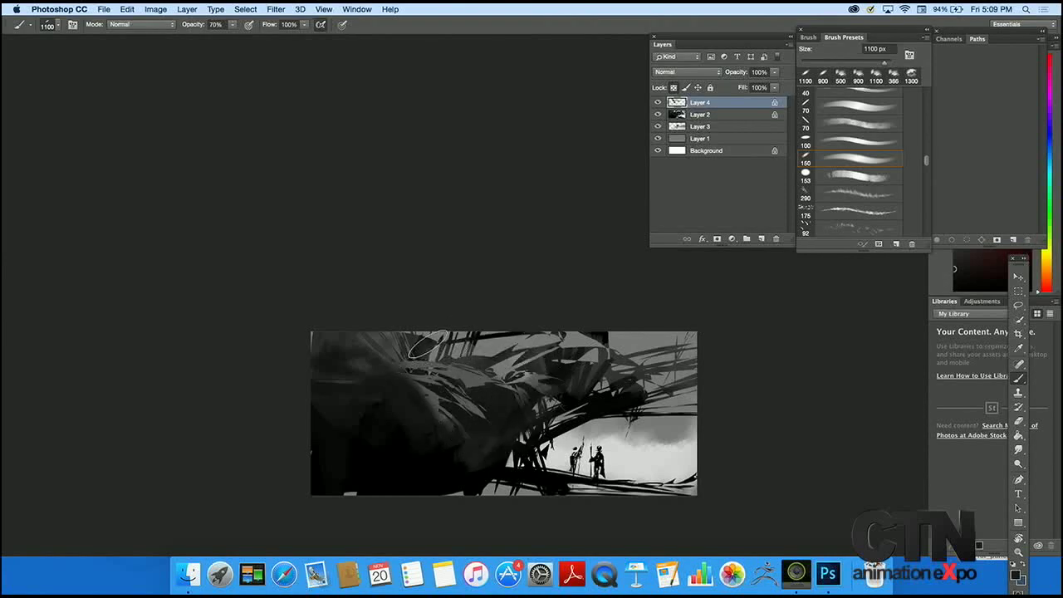
Refine the streak tones along the ridge on Layer 4 with the brush at 400 px and 700 px.
{"action": "key", "text": "bracketleft"}
{"action": "key", "text": "bracketleft"}
{"action": "key", "text": "bracketleft"}
{"action": "key", "text": "bracketleft"}
{"action": "key", "text": "bracketleft"}
{"action": "key", "text": "bracketleft"}
{"action": "key", "text": "bracketleft"}
{"action": "left_click_drag", "start_coordinate": [422, 366], "coordinate": [425, 373]}
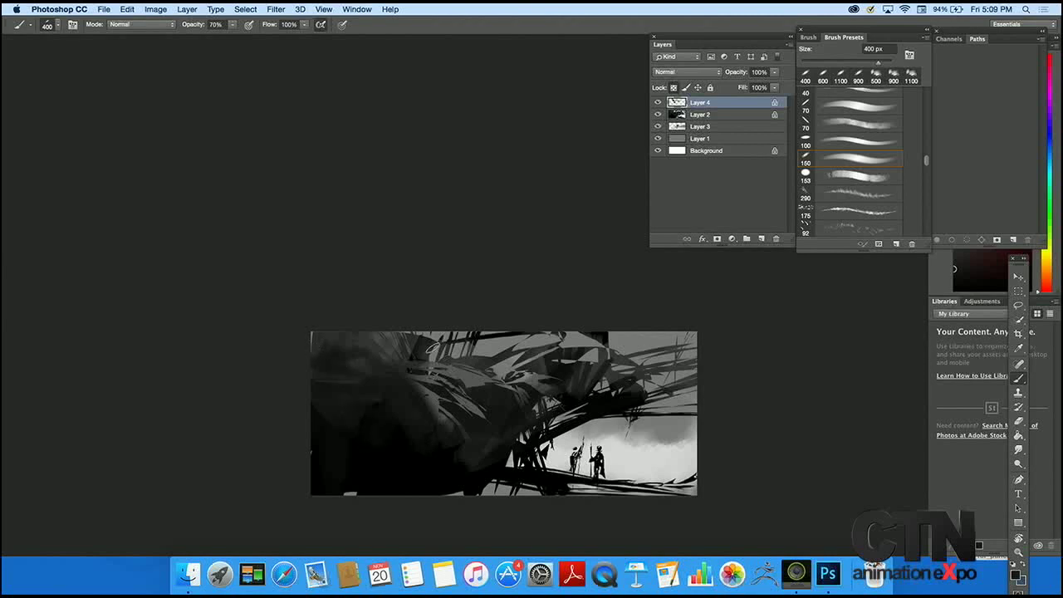
{"action": "key", "text": "bracketright"}
{"action": "key", "text": "bracketright"}
{"action": "mouse_move", "coordinate": [544, 372]}
{"action": "left_mouse_down"}
{"action": "mouse_move", "coordinate": [526, 364]}
{"action": "mouse_move", "coordinate": [495, 377]}
{"action": "left_mouse_up"}
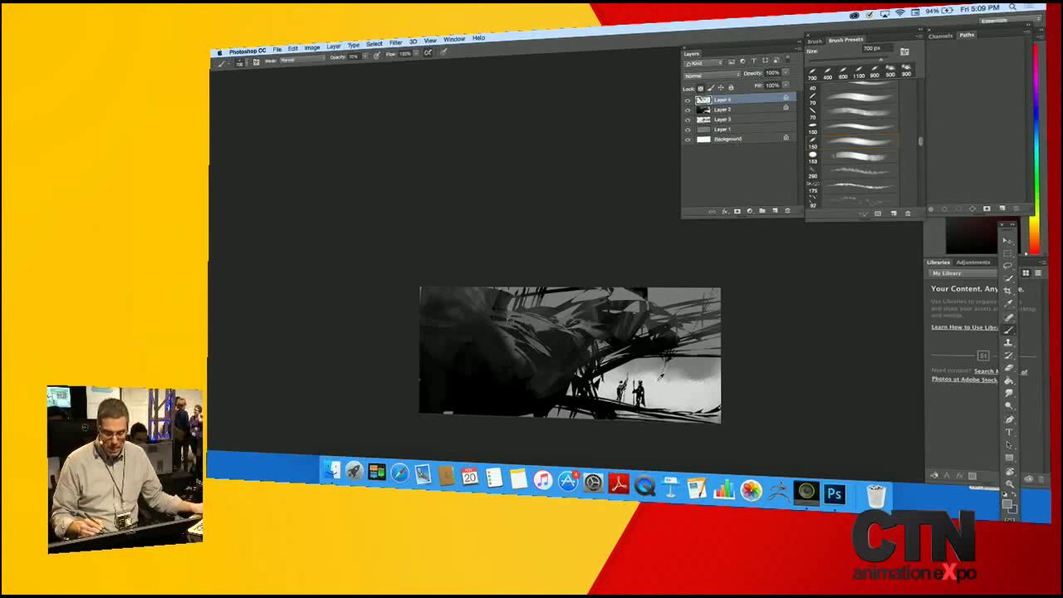
Add a new top layer filled with muted red at 51% saturation and 49% brightness, and set its blend mode to Overlay.
{"action": "left_click", "coordinate": [776, 211]}
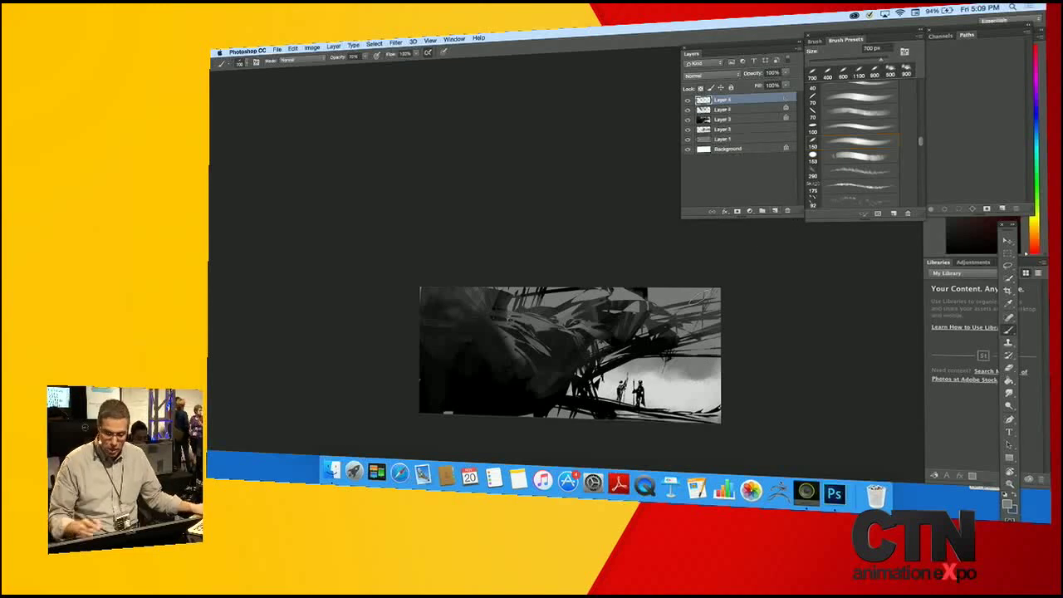
{"action": "left_click", "coordinate": [1009, 502]}
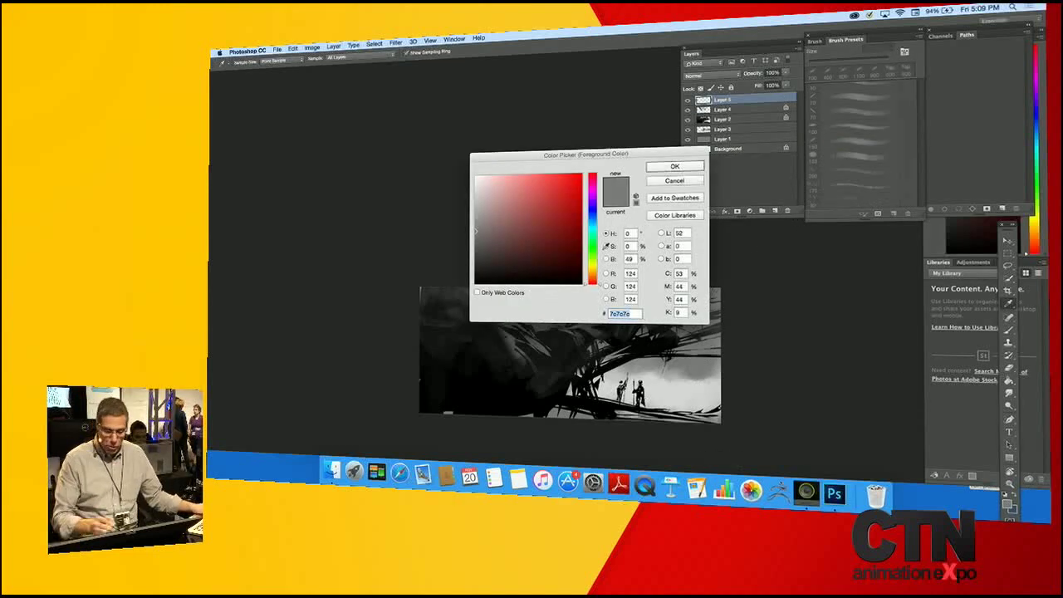
{"action": "left_click_drag", "start_coordinate": [561, 224], "coordinate": [562, 213]}
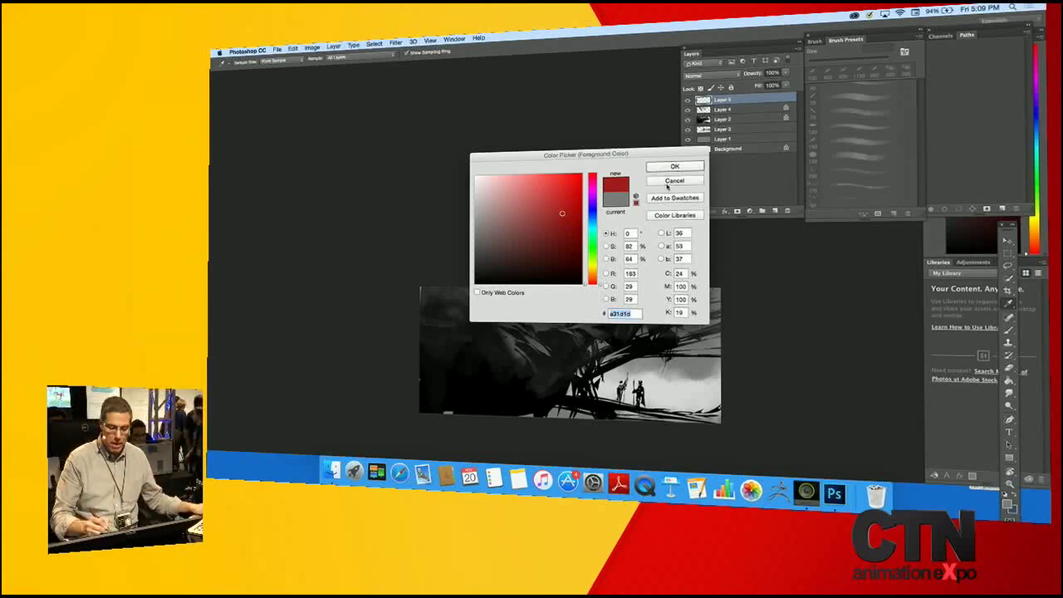
{"action": "left_click_drag", "start_coordinate": [562, 212], "coordinate": [529, 231]}
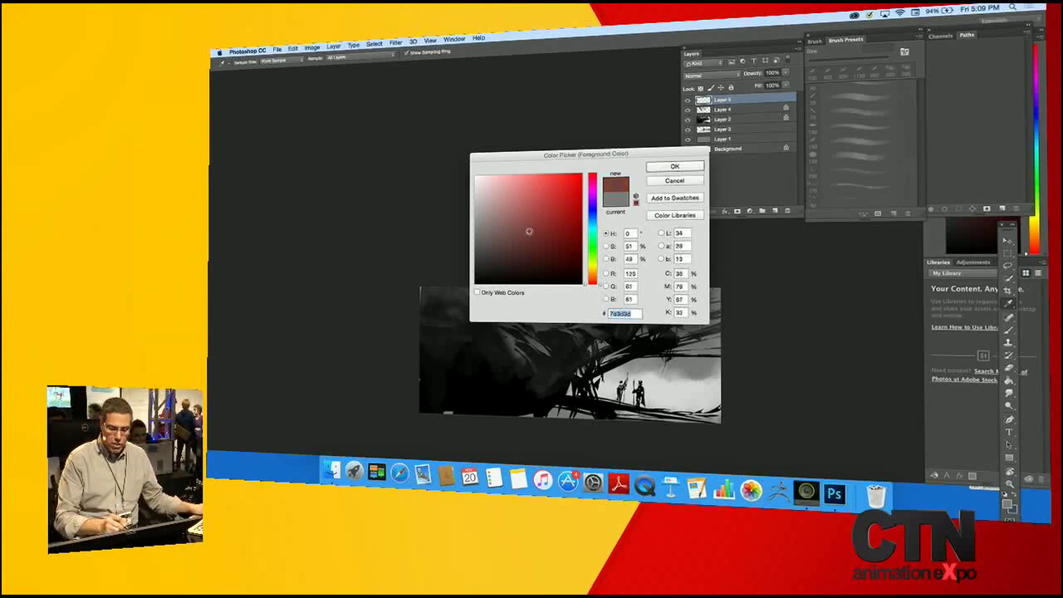
{"action": "left_click", "coordinate": [674, 166]}
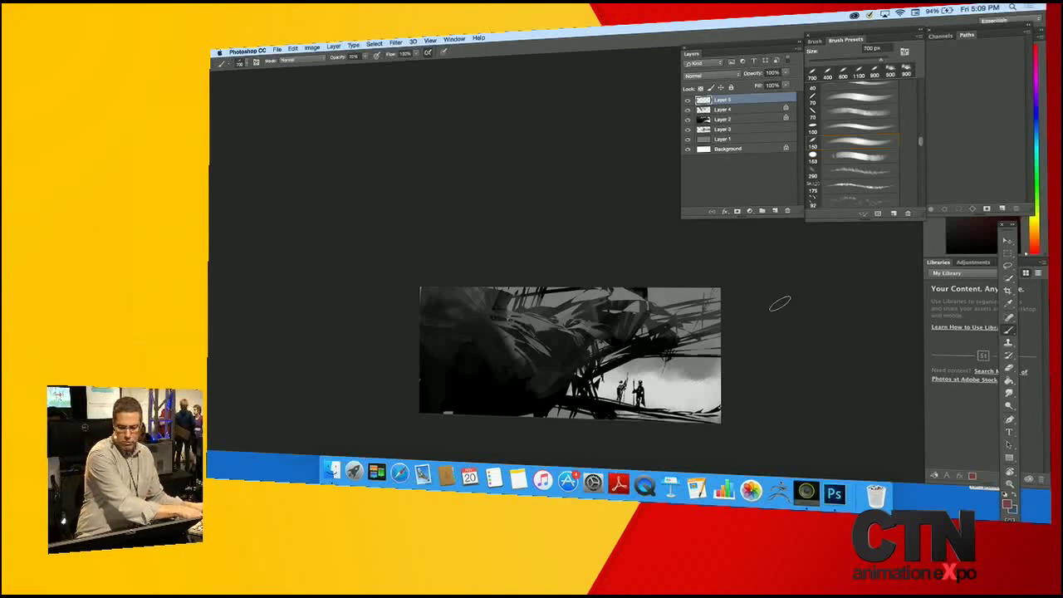
{"action": "key", "text": "alt+BackSpace"}
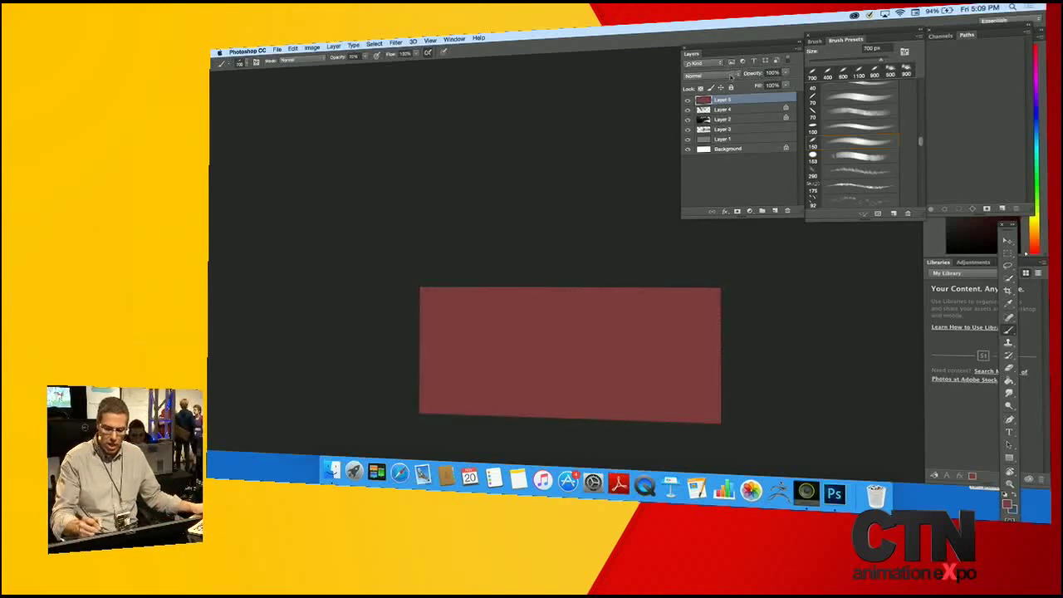
{"action": "left_click", "coordinate": [727, 75]}
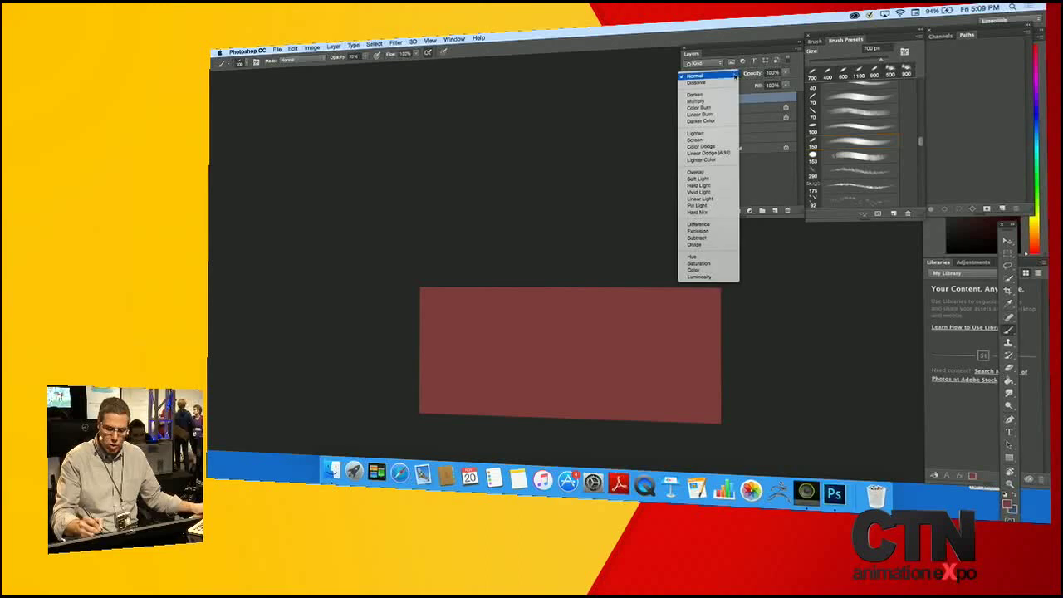
{"action": "left_click", "coordinate": [724, 173]}
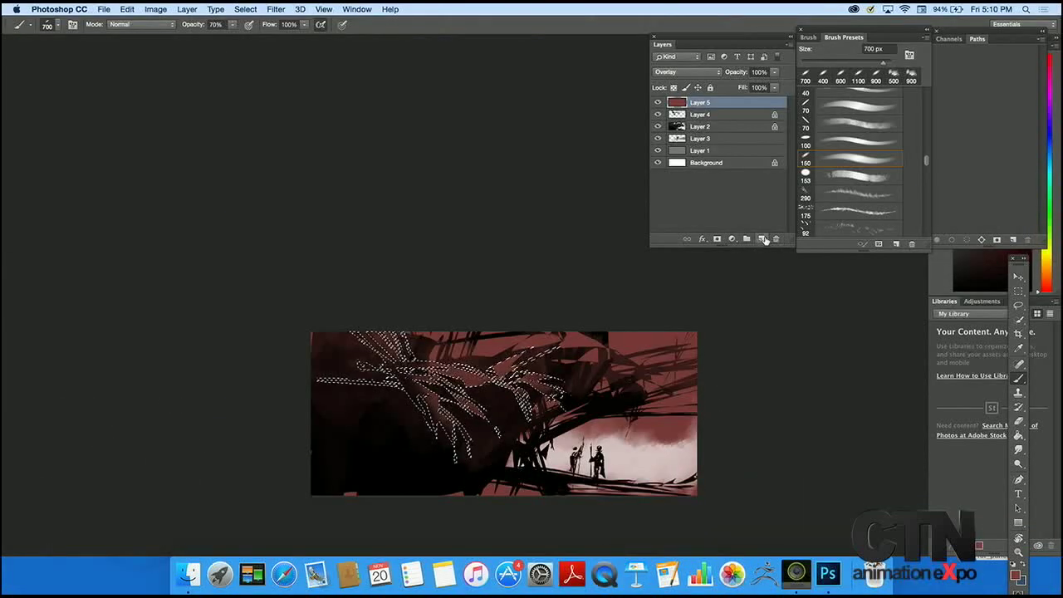
Fill the selected highlight streaks with blue #16a2d0 on a new top layer, deselect, and set the layer's blend mode to Color.
{"action": "left_click", "coordinate": [763, 240]}
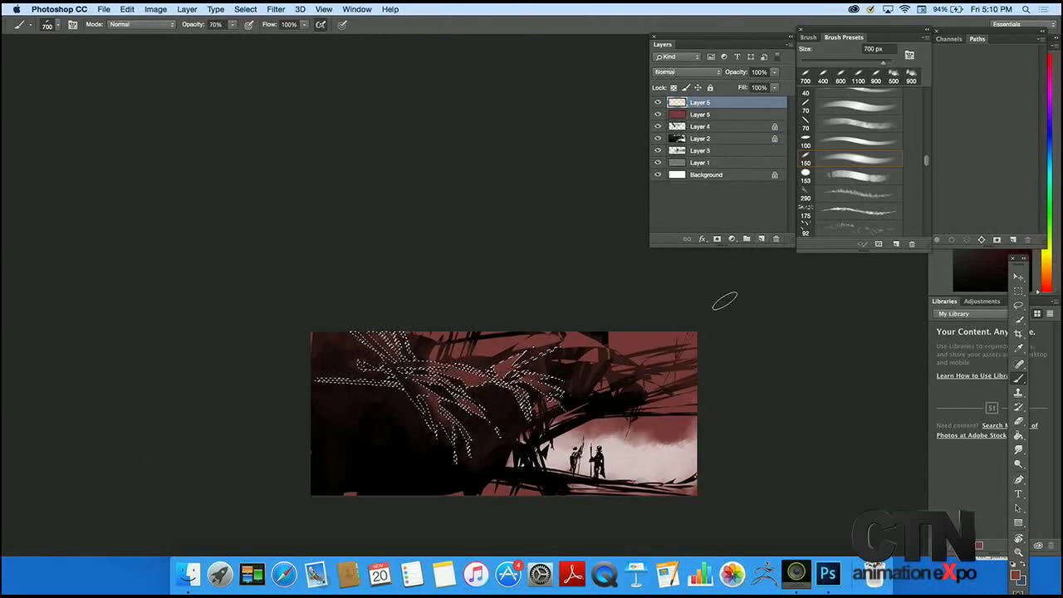
{"action": "left_click", "coordinate": [1013, 572]}
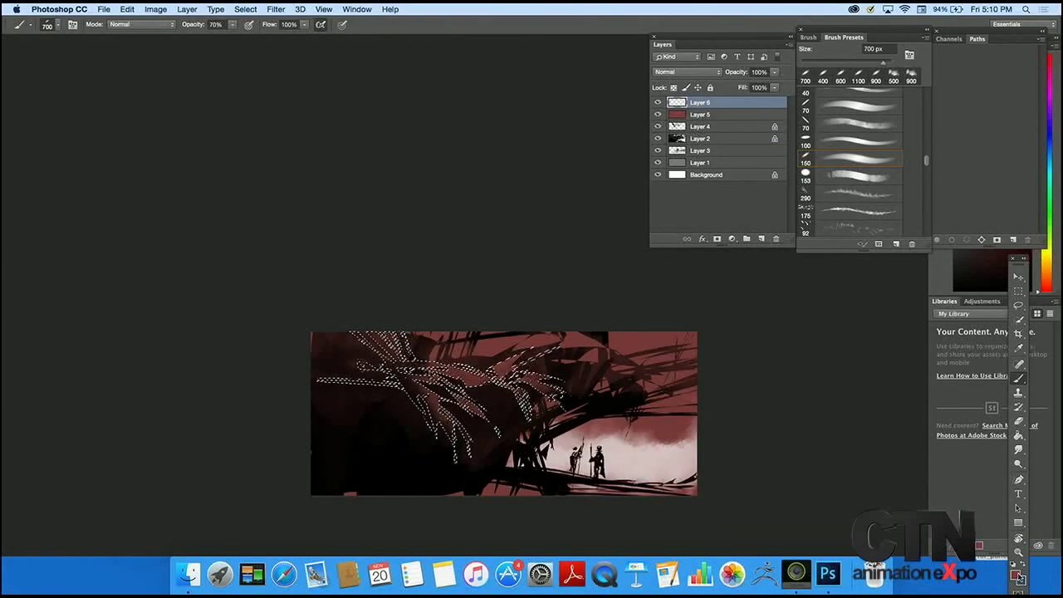
{"action": "left_click", "coordinate": [538, 248]}
{"action": "left_click_drag", "start_coordinate": [542, 250], "coordinate": [540, 253]}
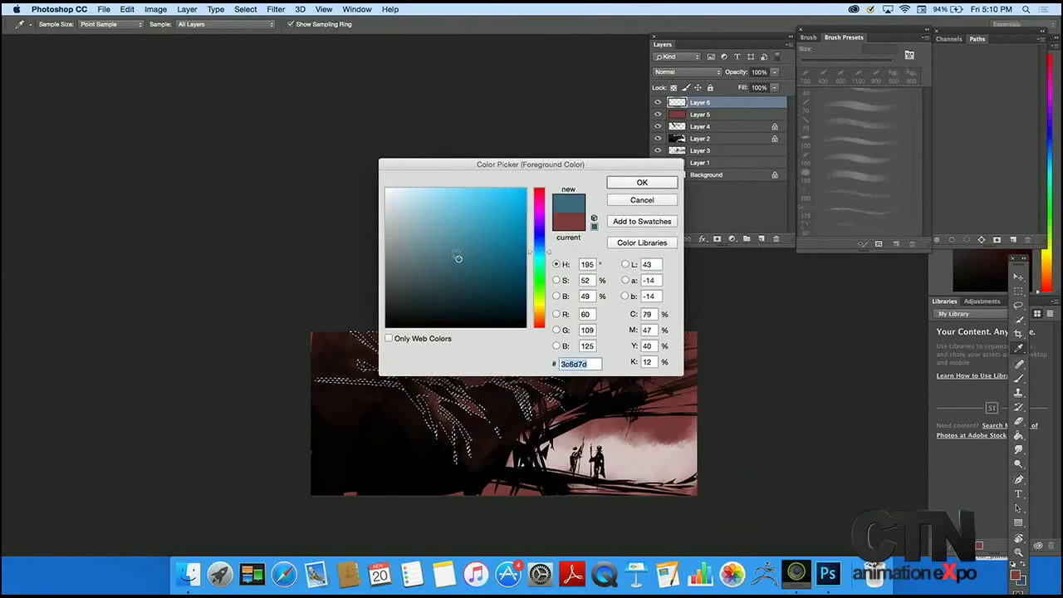
{"action": "left_click", "coordinate": [511, 214]}
{"action": "left_click", "coordinate": [642, 181]}
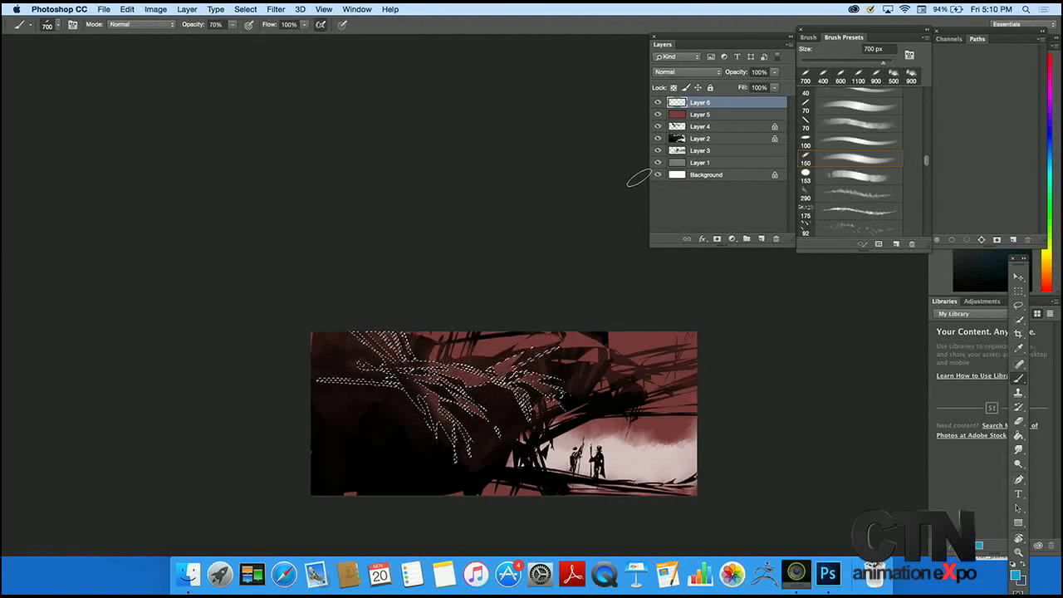
{"action": "key", "text": "alt+BackSpace"}
{"action": "key", "text": "super+d"}
{"action": "left_click", "coordinate": [719, 71]}
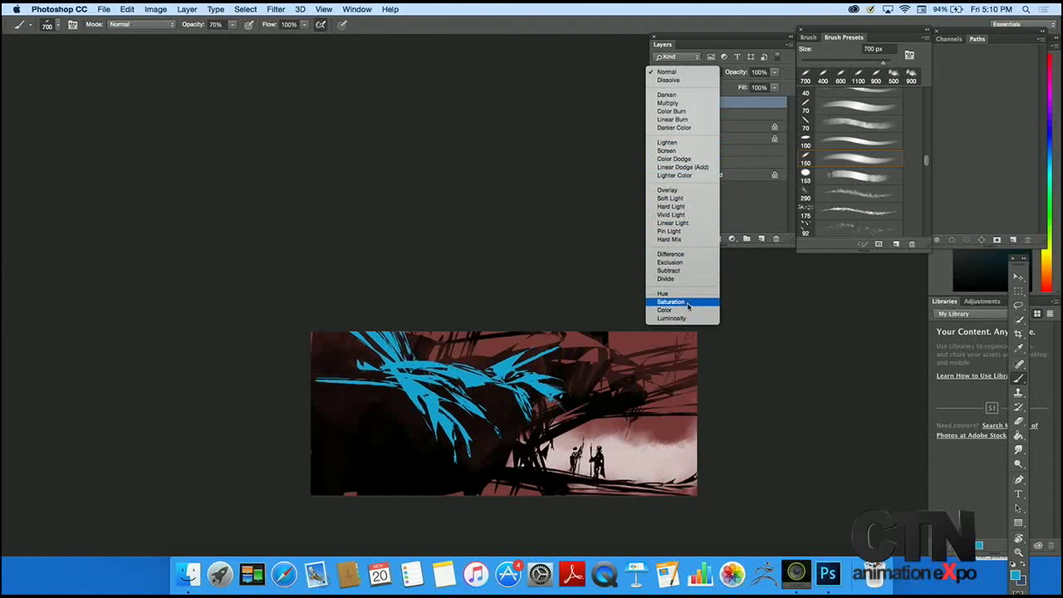
{"action": "left_click", "coordinate": [664, 245]}
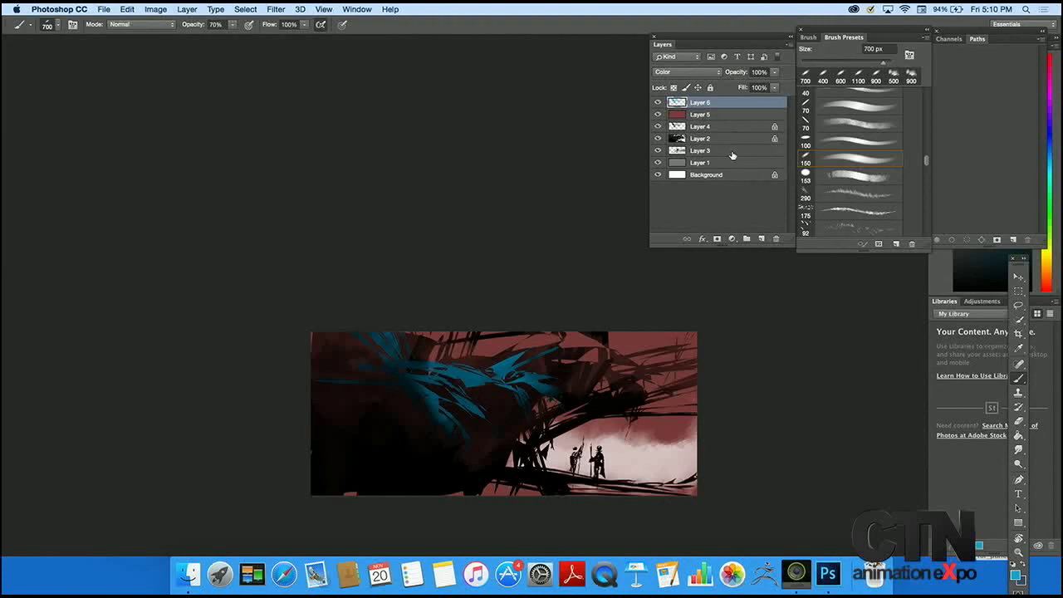
Add a new layer directly above Layer 3 and fill it with a deep brownish red.
{"action": "left_click", "coordinate": [733, 152]}
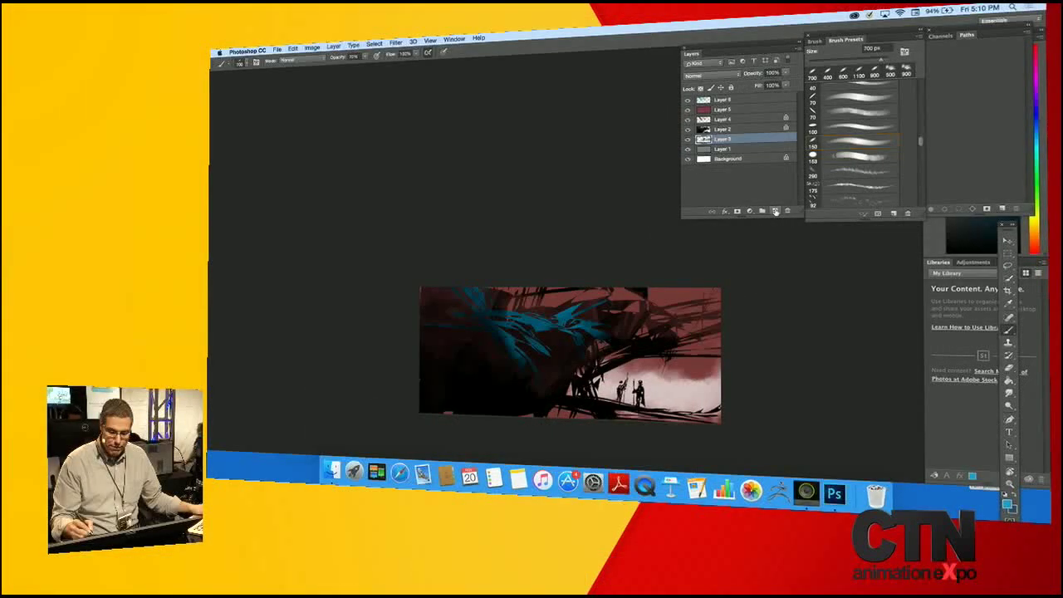
{"action": "left_click", "coordinate": [761, 239]}
{"action": "left_click", "coordinate": [1007, 503]}
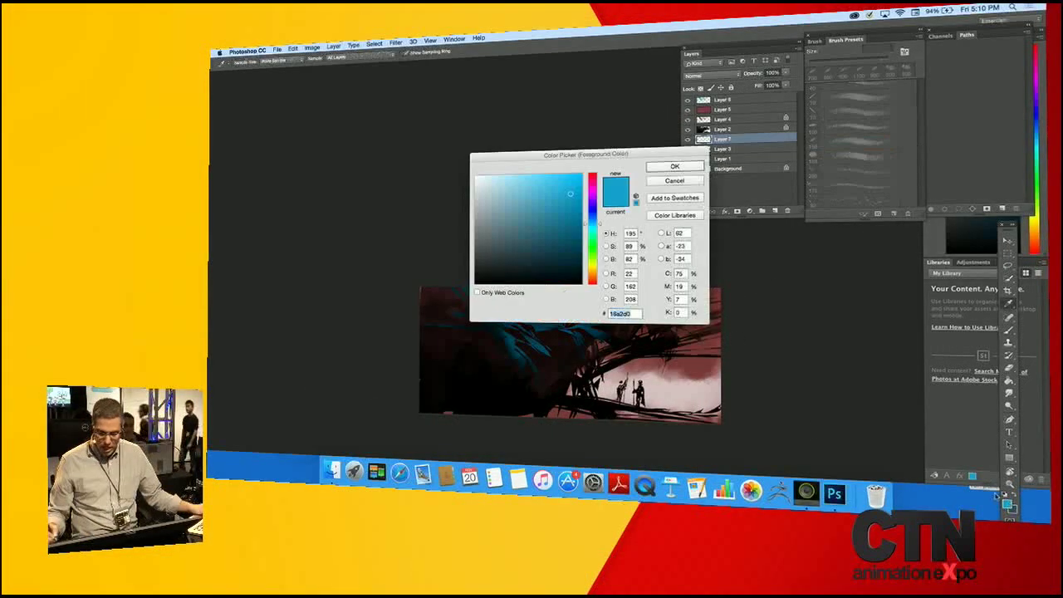
{"action": "left_click_drag", "start_coordinate": [593, 265], "coordinate": [593, 280]}
{"action": "mouse_move", "coordinate": [564, 213]}
{"action": "left_mouse_down"}
{"action": "mouse_move", "coordinate": [572, 226]}
{"action": "mouse_move", "coordinate": [556, 236]}
{"action": "left_mouse_up"}
{"action": "key", "text": "Return"}
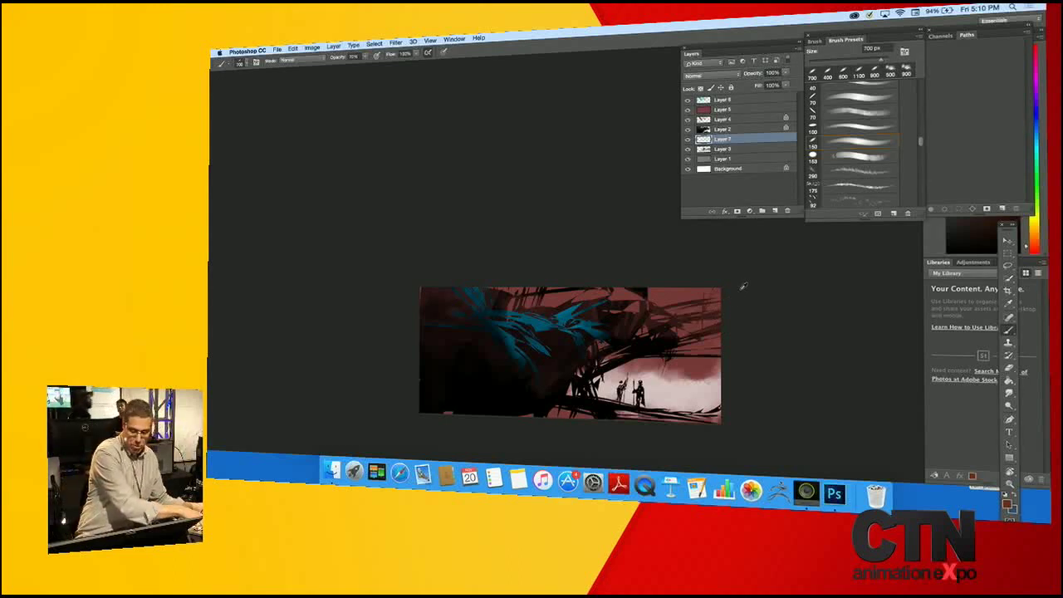
{"action": "key", "text": "alt+BackSpace"}
Try the Lighten blend mode on the deep red layer, then set it to Color Burn at 81% opacity.
{"action": "left_click", "coordinate": [734, 76]}
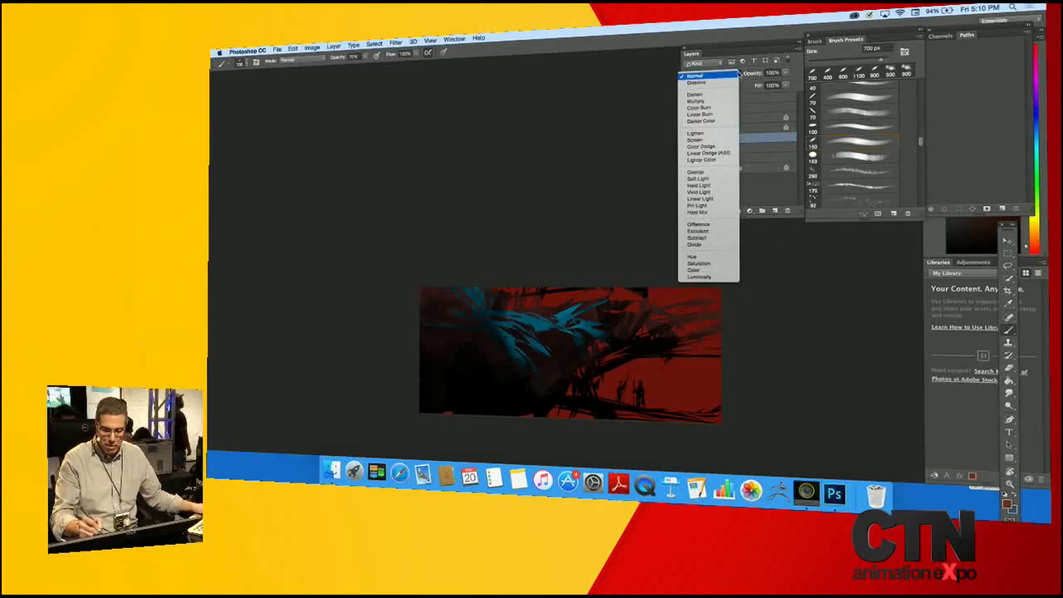
{"action": "left_click", "coordinate": [722, 133]}
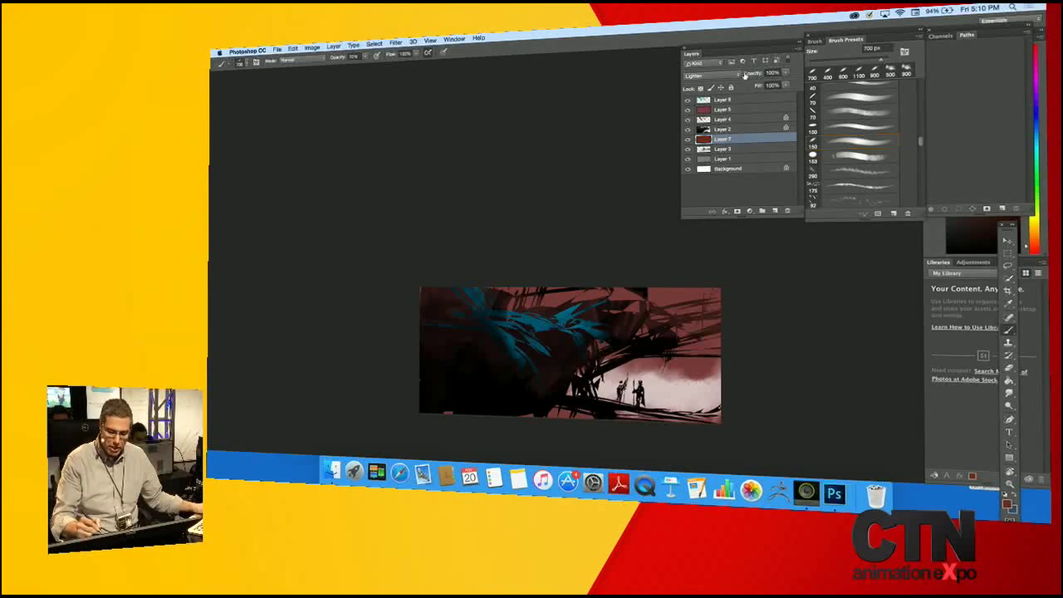
{"action": "left_click", "coordinate": [740, 76]}
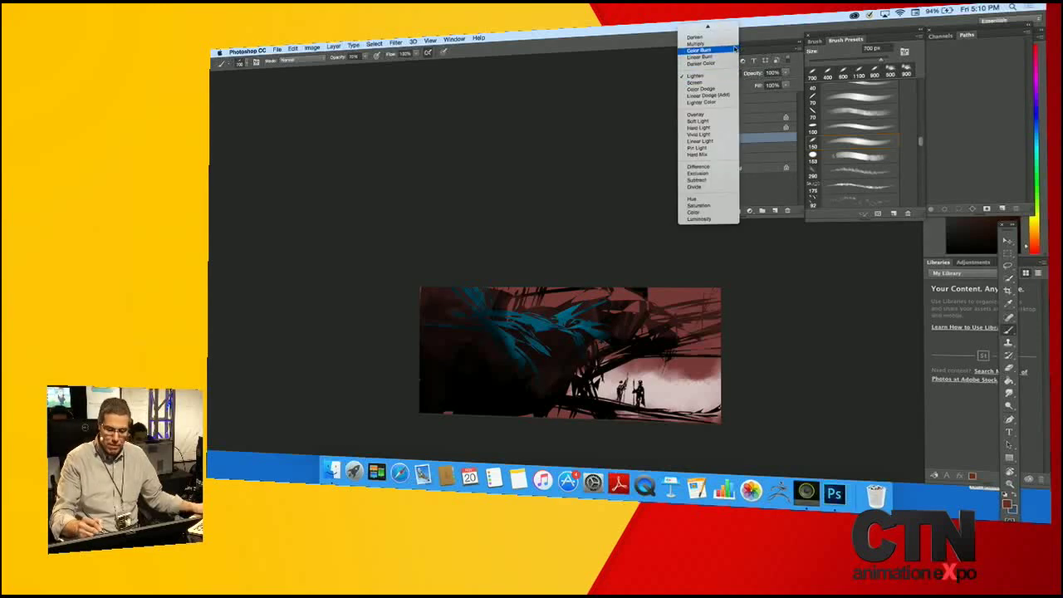
{"action": "left_click", "coordinate": [734, 50]}
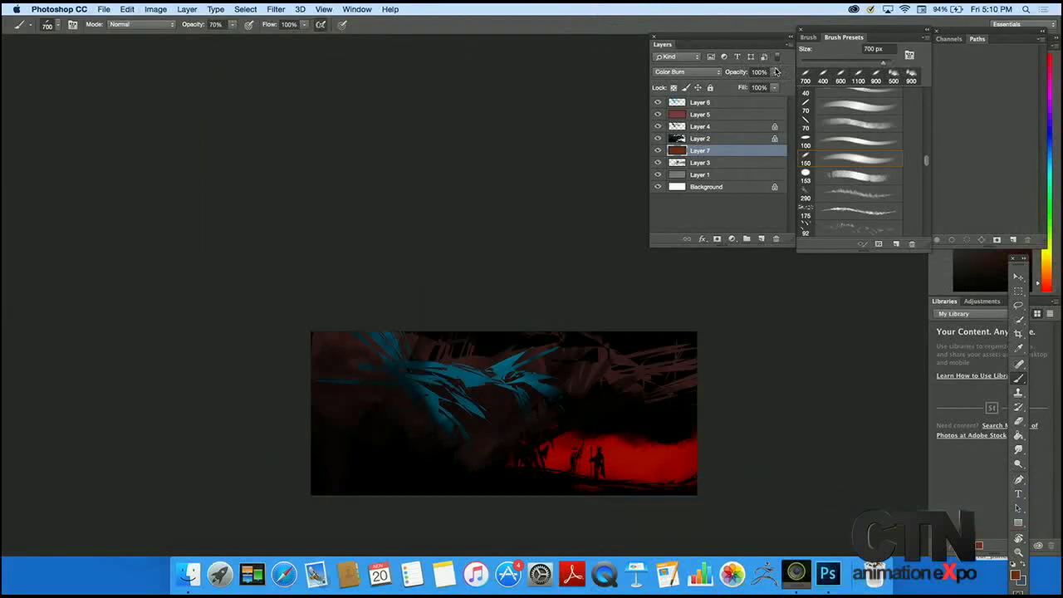
{"action": "left_click", "coordinate": [777, 73]}
{"action": "left_click_drag", "start_coordinate": [773, 84], "coordinate": [759, 84]}
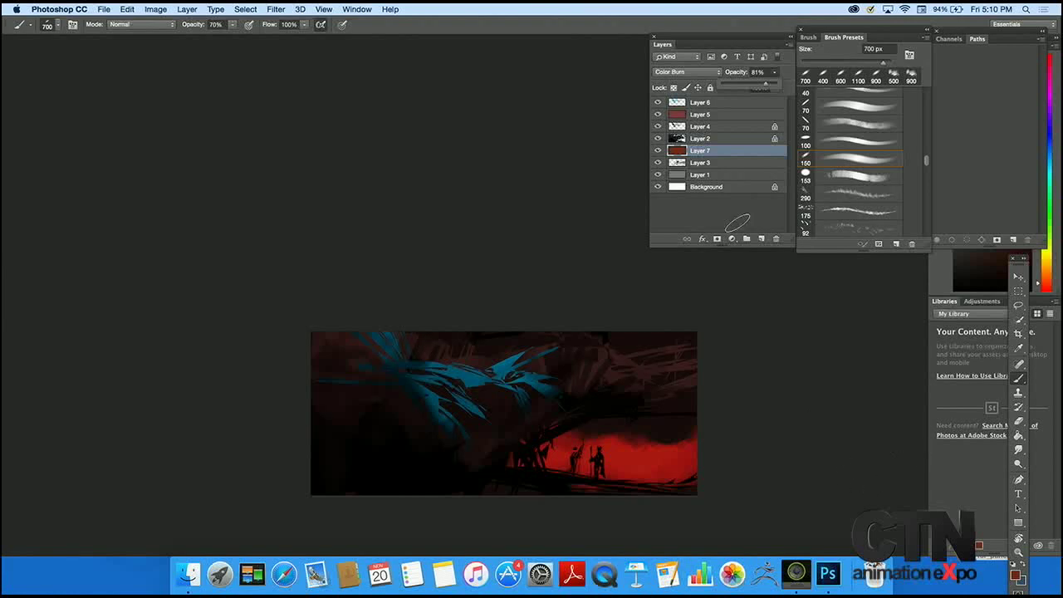
Reduce the opacity of the blue streak layer, Layer 6, to 68%.
{"action": "left_click", "coordinate": [734, 102]}
{"action": "left_click", "coordinate": [776, 73]}
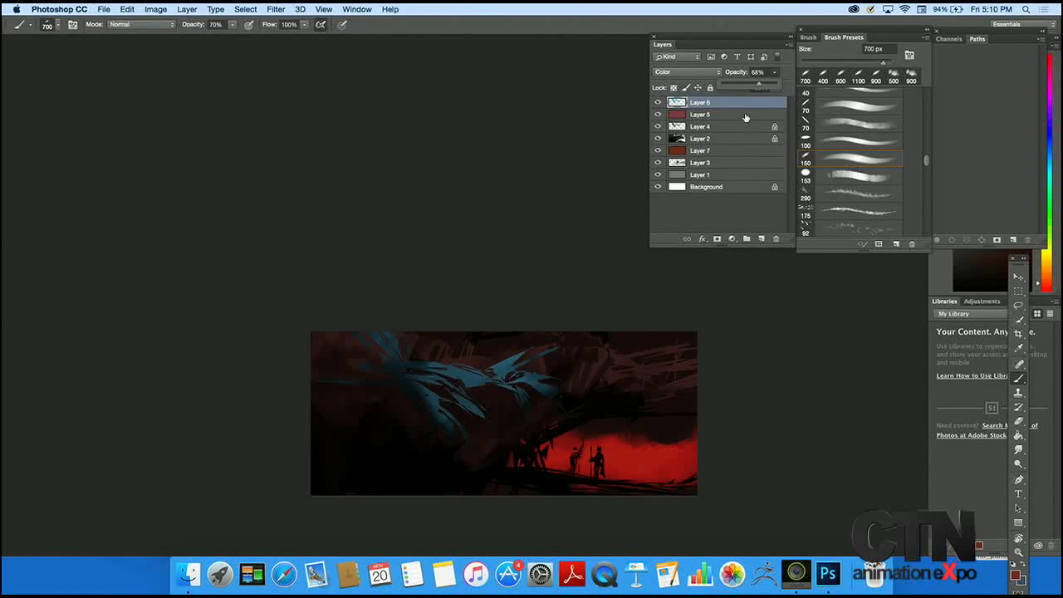
Compare the scene with the red overlay of Layer 5 hidden and shown, and add a layer mask to Layer 5.
{"action": "left_click", "coordinate": [745, 116]}
{"action": "left_click", "coordinate": [658, 114]}
{"action": "left_click", "coordinate": [658, 113]}
{"action": "left_click", "coordinate": [659, 113]}
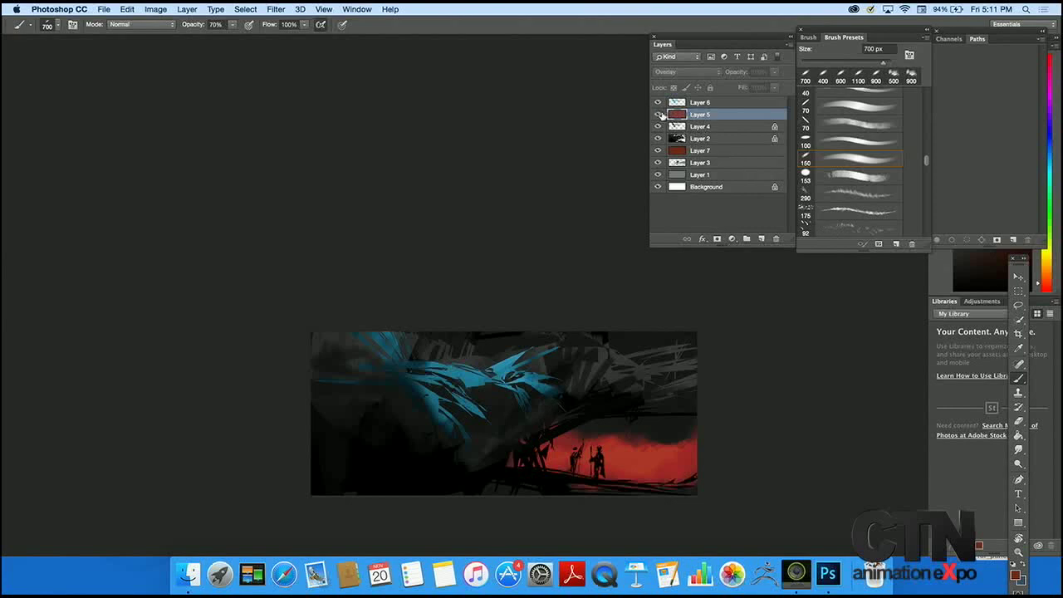
{"action": "left_click", "coordinate": [658, 114]}
{"action": "left_click", "coordinate": [717, 239]}
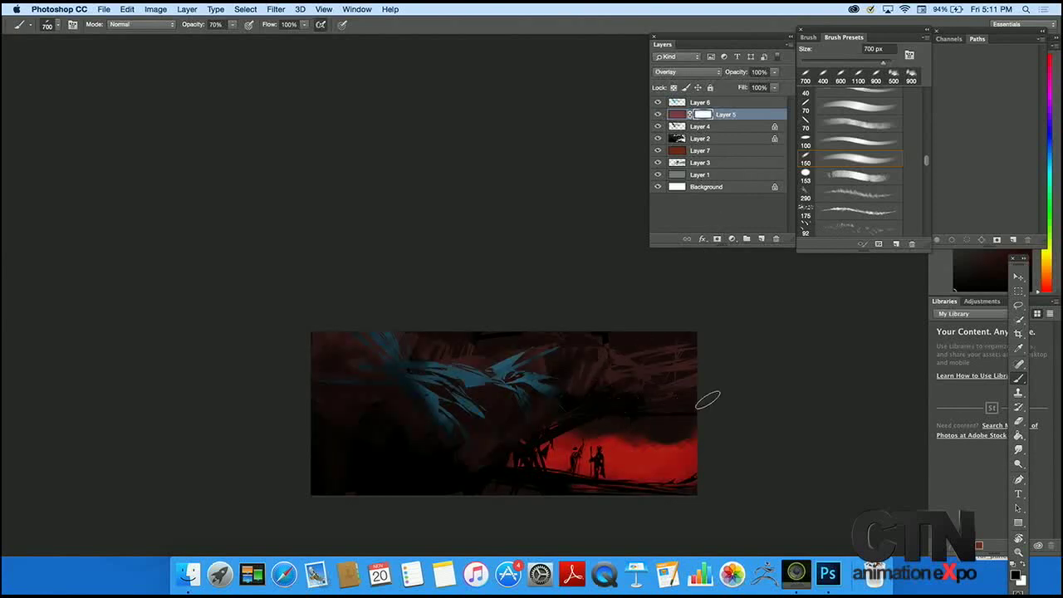
Make the brush tip soft and round with 0% hardness, 29% spacing and 100% roundness, and save it as a new brush preset.
{"action": "left_click_drag", "start_coordinate": [927, 167], "coordinate": [928, 159]}
{"action": "left_click", "coordinate": [810, 37]}
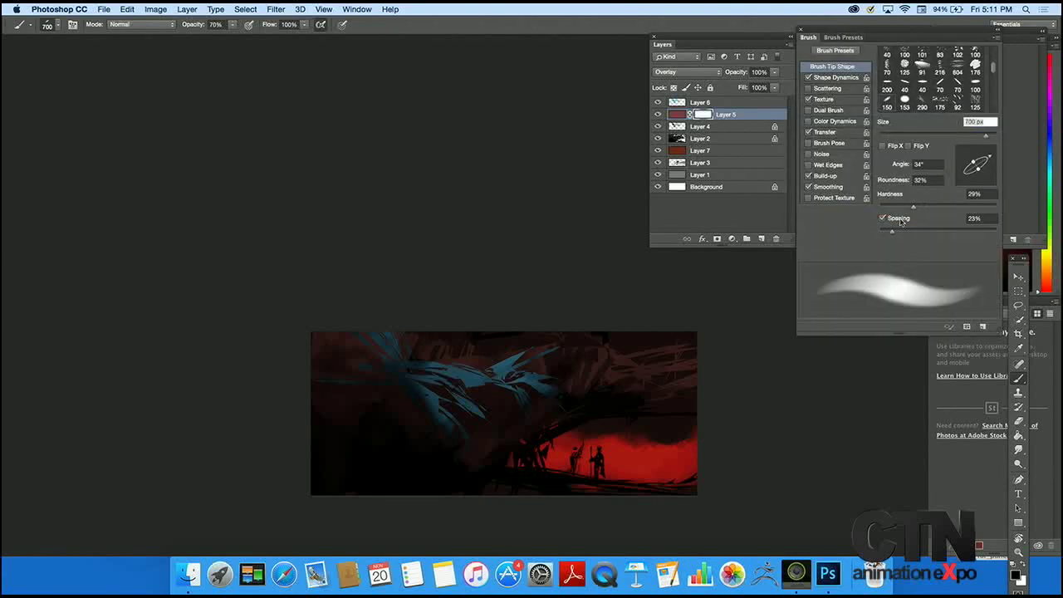
{"action": "left_click_drag", "start_coordinate": [908, 206], "coordinate": [879, 206]}
{"action": "left_click_drag", "start_coordinate": [890, 234], "coordinate": [896, 233]}
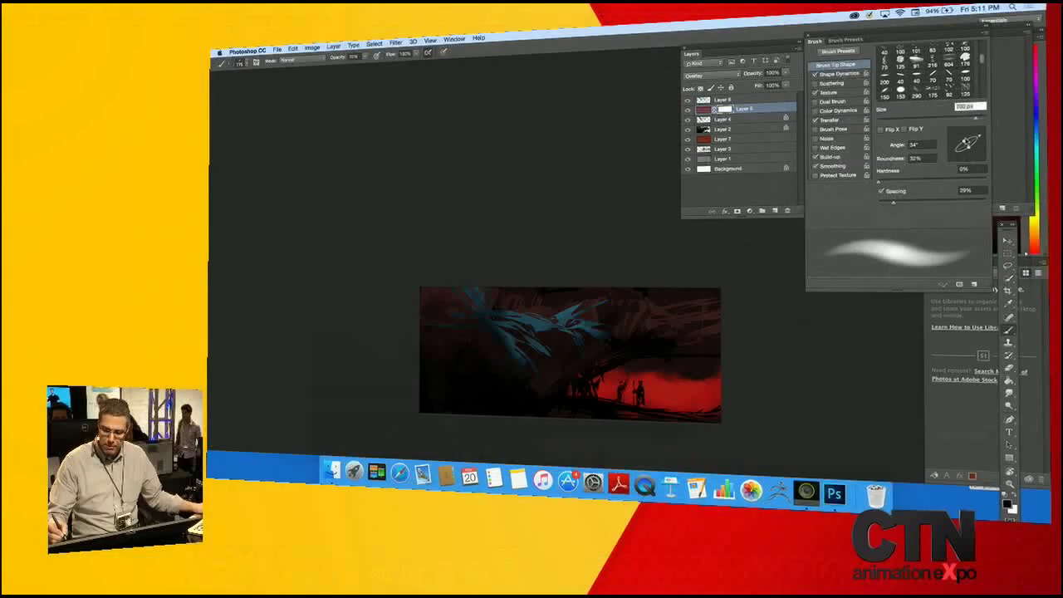
{"action": "left_click_drag", "start_coordinate": [972, 161], "coordinate": [960, 148]}
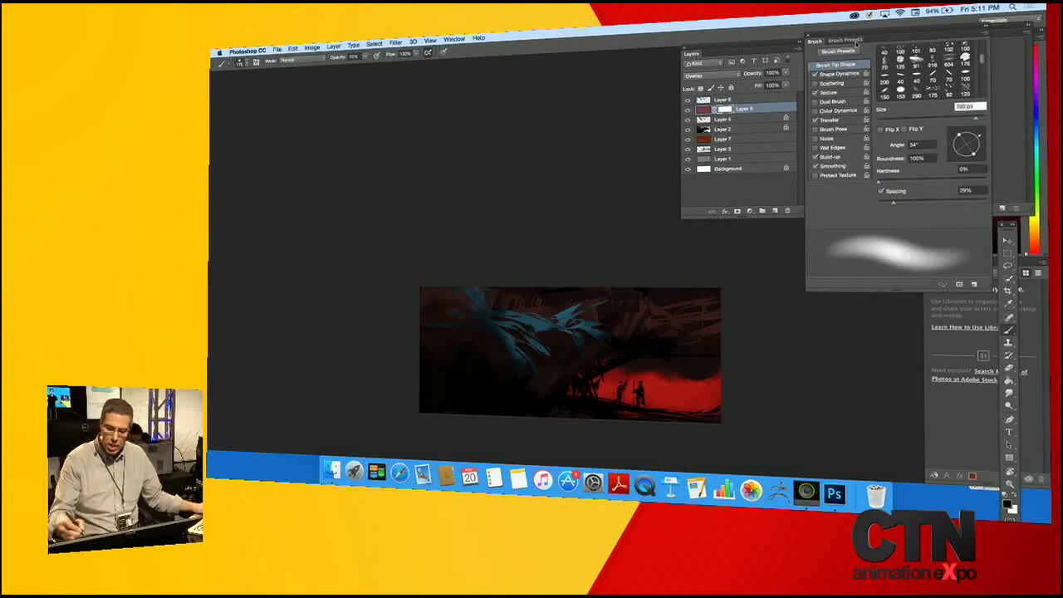
{"action": "left_click", "coordinate": [849, 40]}
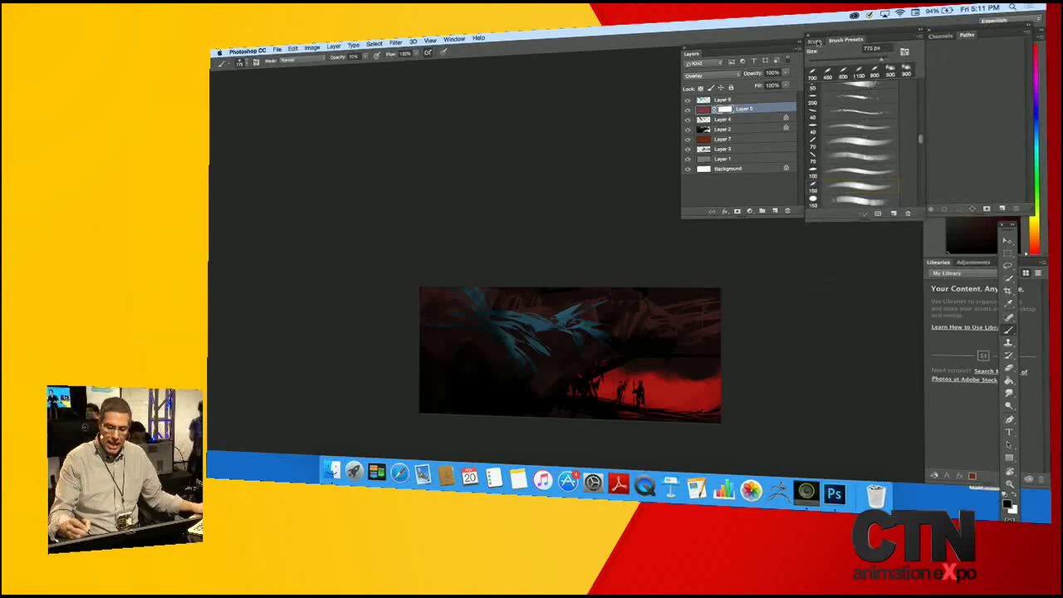
{"action": "left_click", "coordinate": [919, 37]}
{"action": "left_click", "coordinate": [971, 39]}
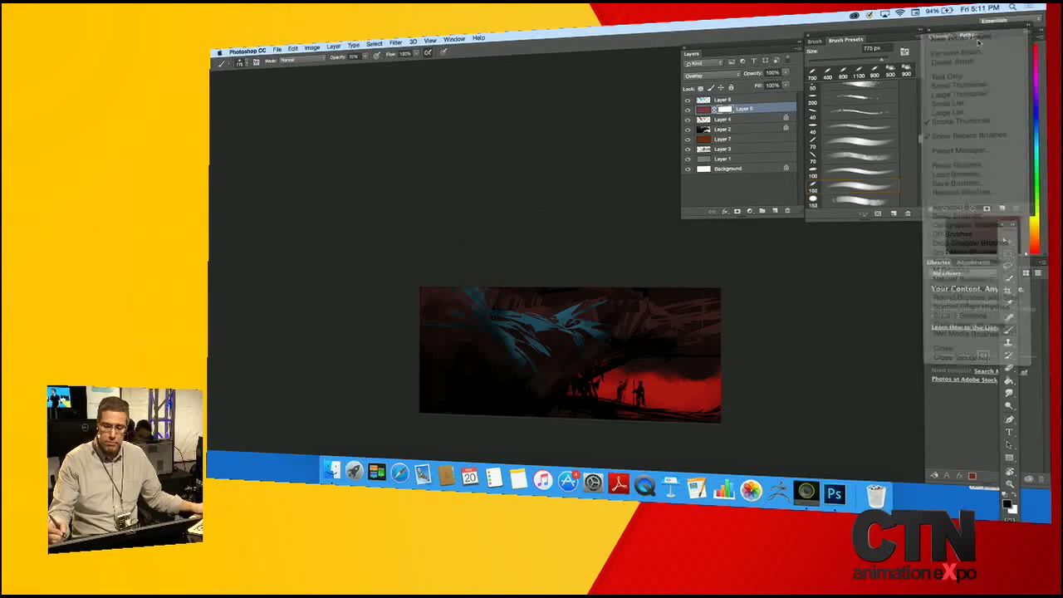
{"action": "left_click", "coordinate": [686, 234]}
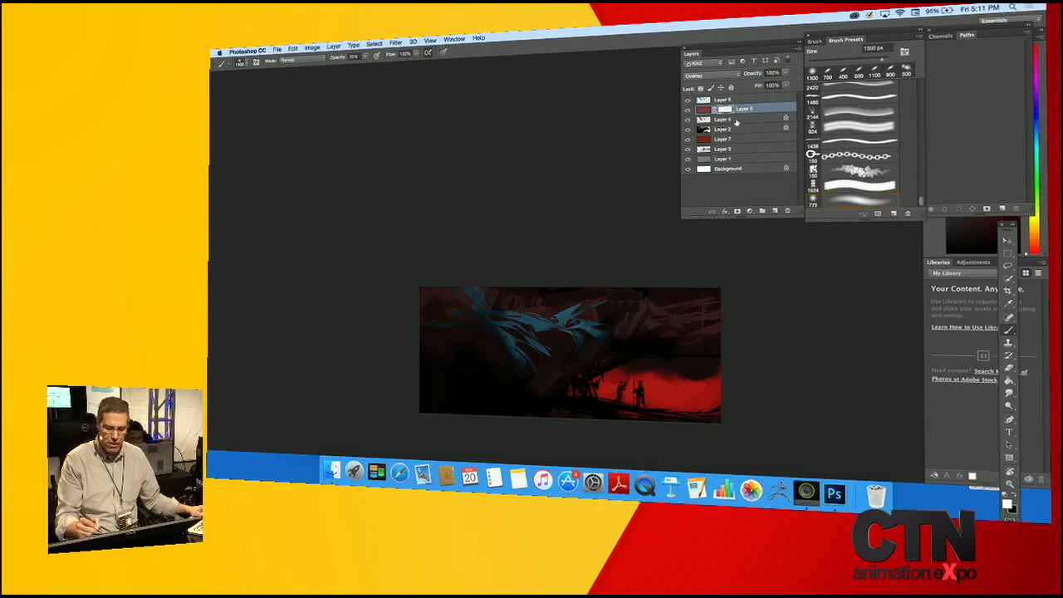
Paint on the Layer 5 mask with the soft brush at 1500 px and 1400 px to vary the red tint over the rocks.
{"action": "key", "text": "bracketright"}
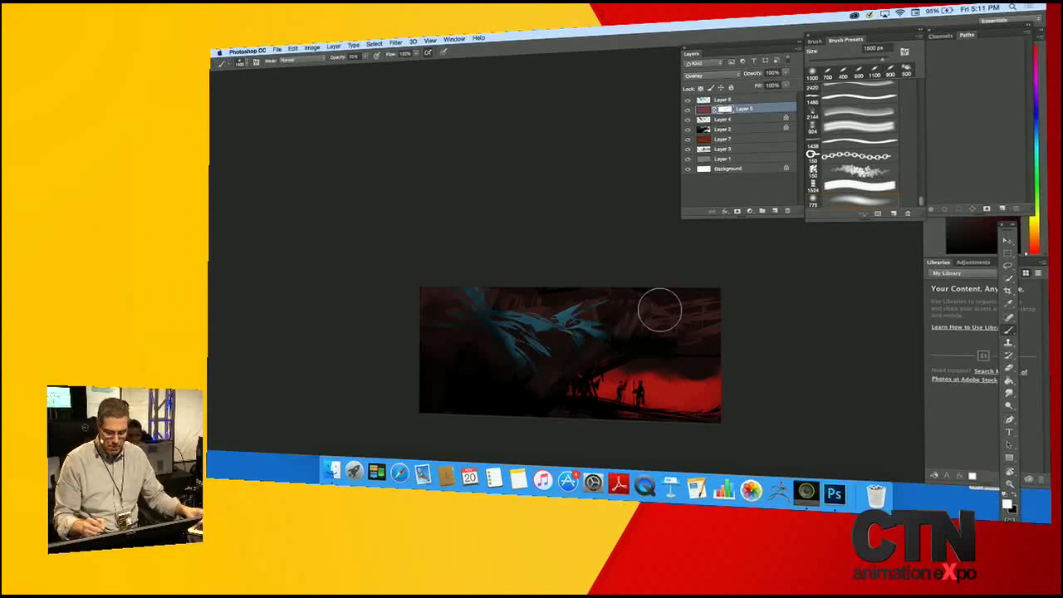
{"action": "key", "text": "z"}
{"action": "mouse_move", "coordinate": [650, 324]}
{"action": "left_mouse_down"}
{"action": "mouse_move", "coordinate": [640, 341]}
{"action": "mouse_move", "coordinate": [670, 313]}
{"action": "mouse_move", "coordinate": [612, 341]}
{"action": "mouse_move", "coordinate": [636, 334]}
{"action": "left_mouse_up"}
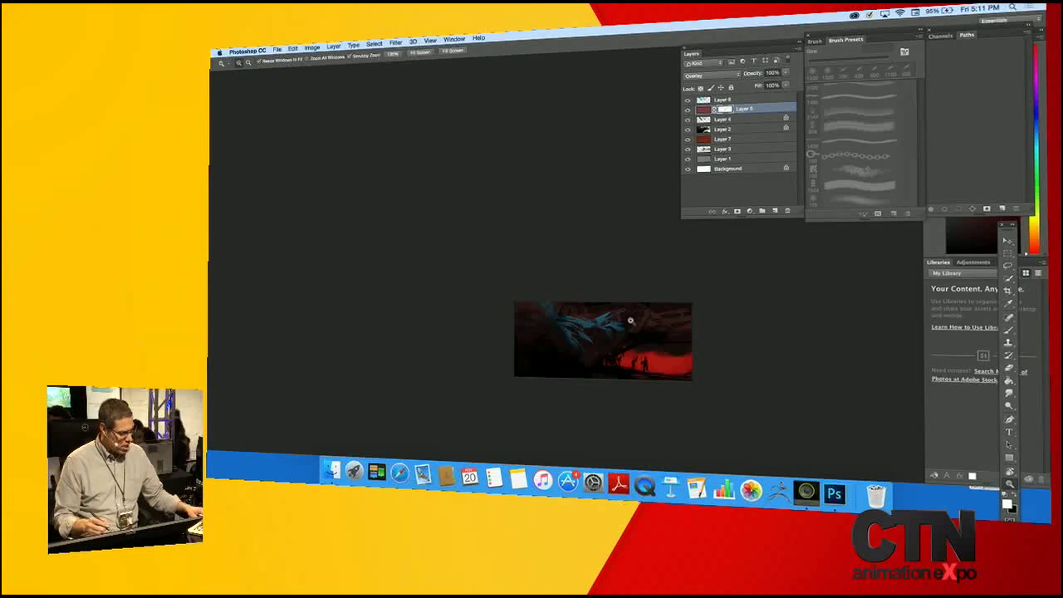
{"action": "key", "text": "b"}
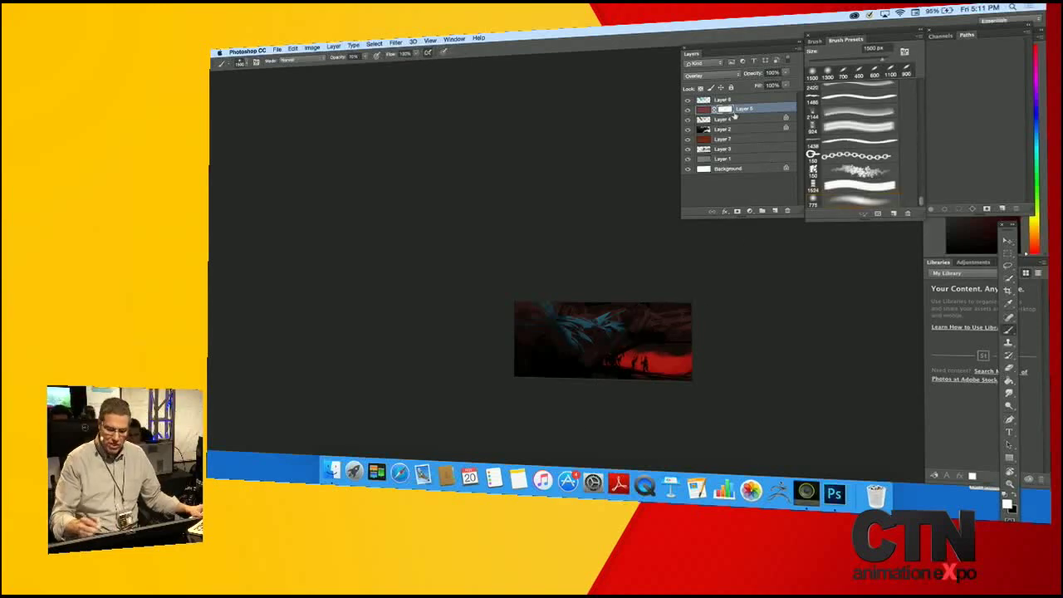
{"action": "left_click", "coordinate": [688, 111]}
{"action": "left_click", "coordinate": [689, 110]}
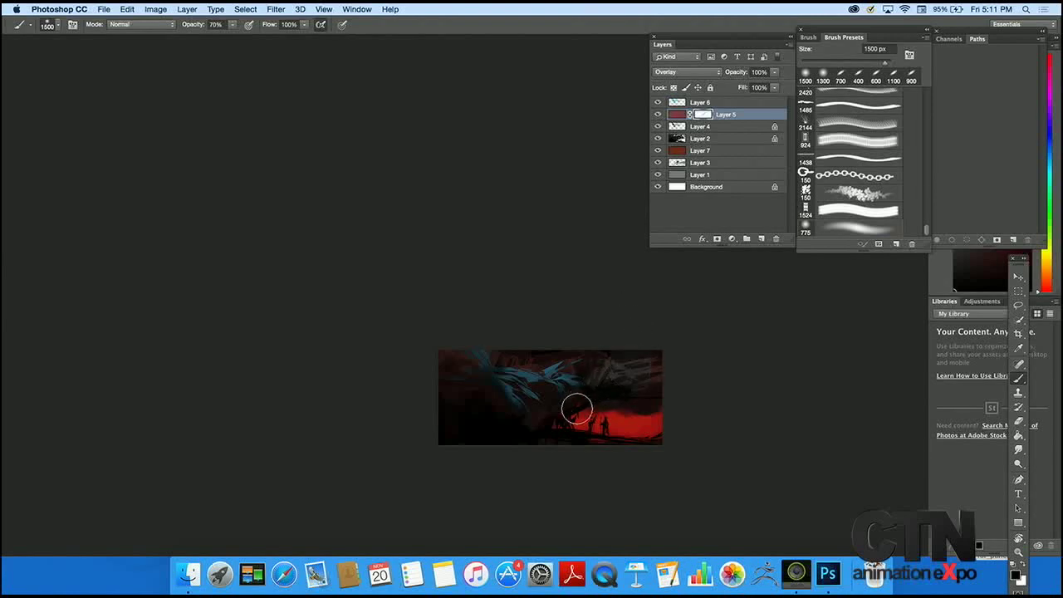
{"action": "key", "text": "x"}
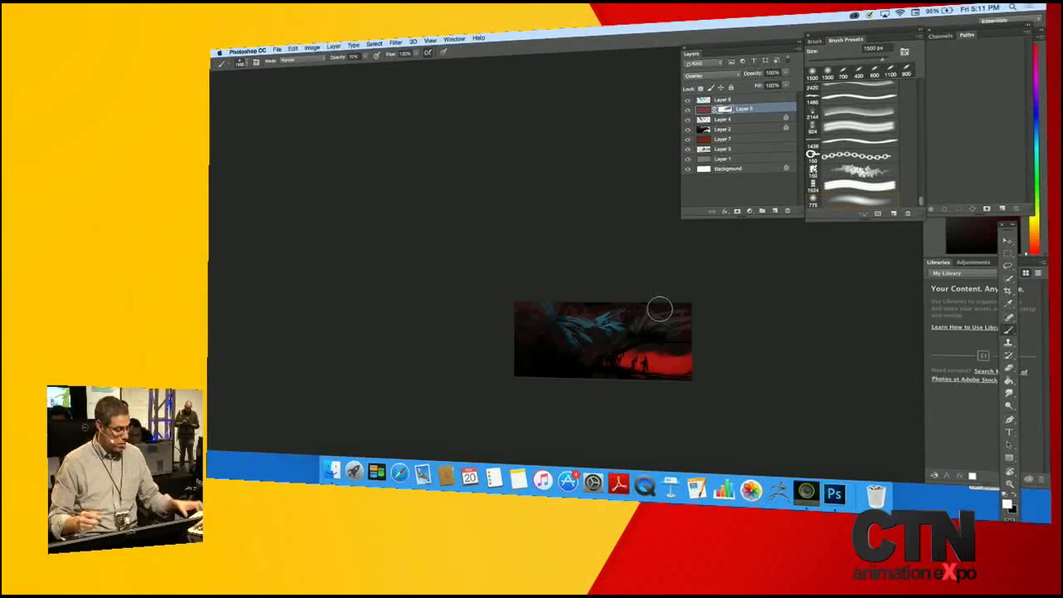
{"action": "key", "text": "bracketleft"}
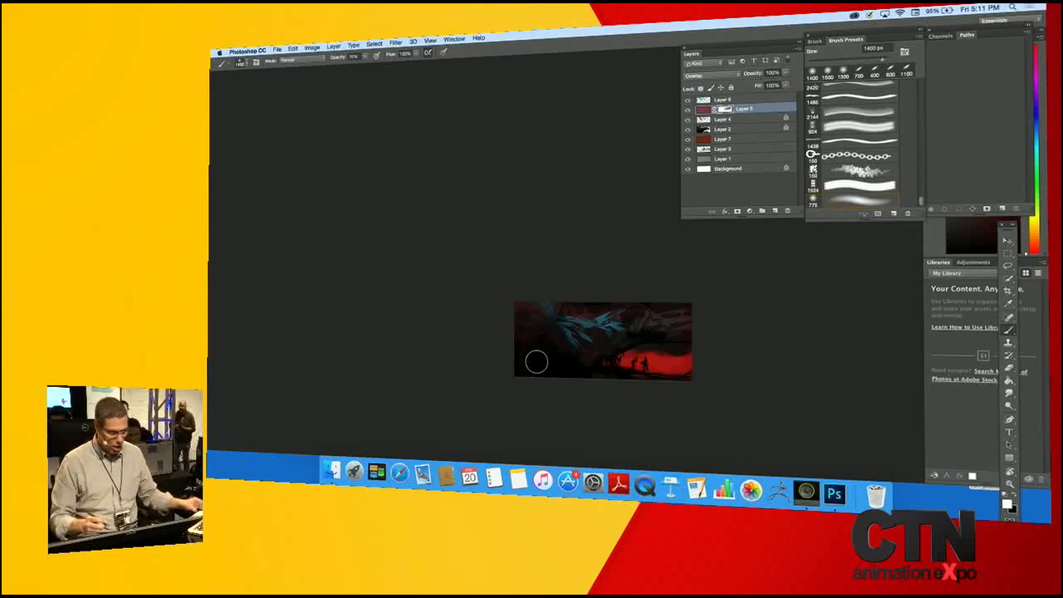
{"action": "key", "text": "x"}
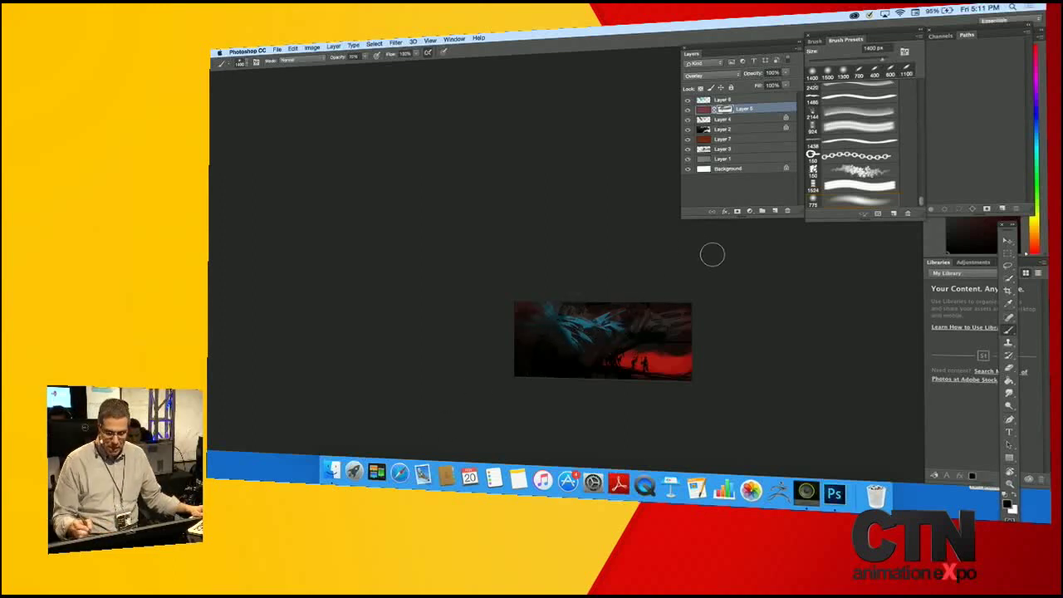
Check the highlight streaks of Layer 4, add a mask to that layer and softly brush parts of the streaks away.
{"action": "left_click", "coordinate": [688, 120]}
{"action": "left_click", "coordinate": [687, 119]}
{"action": "left_click", "coordinate": [746, 122]}
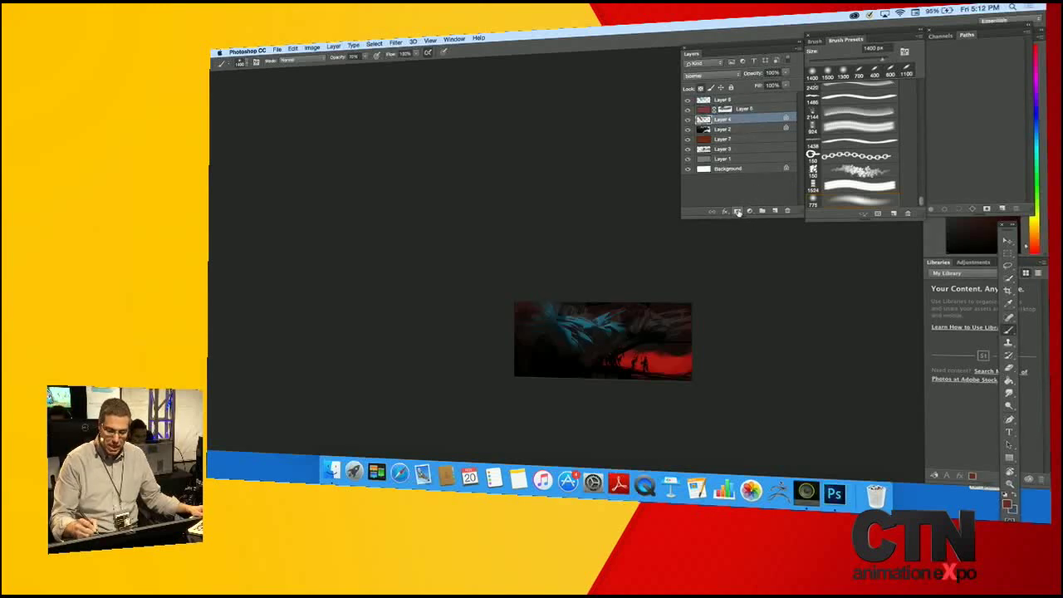
{"action": "left_click", "coordinate": [737, 212]}
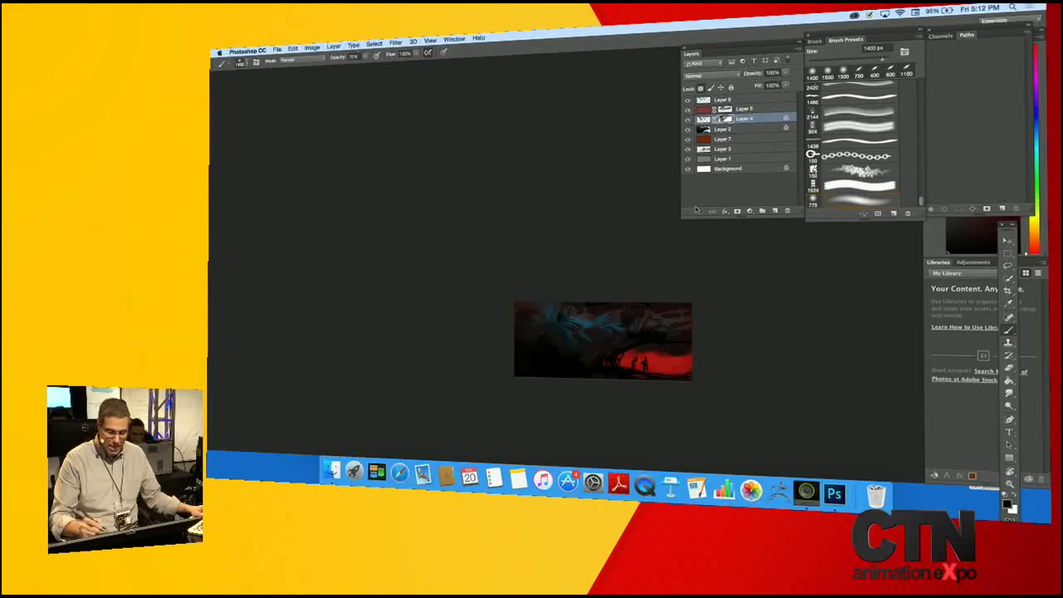
Add a mask to the Color Burn Layer 7 and brush back its effect over the red sky at 1800 px and 70% flow.
{"action": "key", "text": "super+equal"}
{"action": "key", "text": "super+equal"}
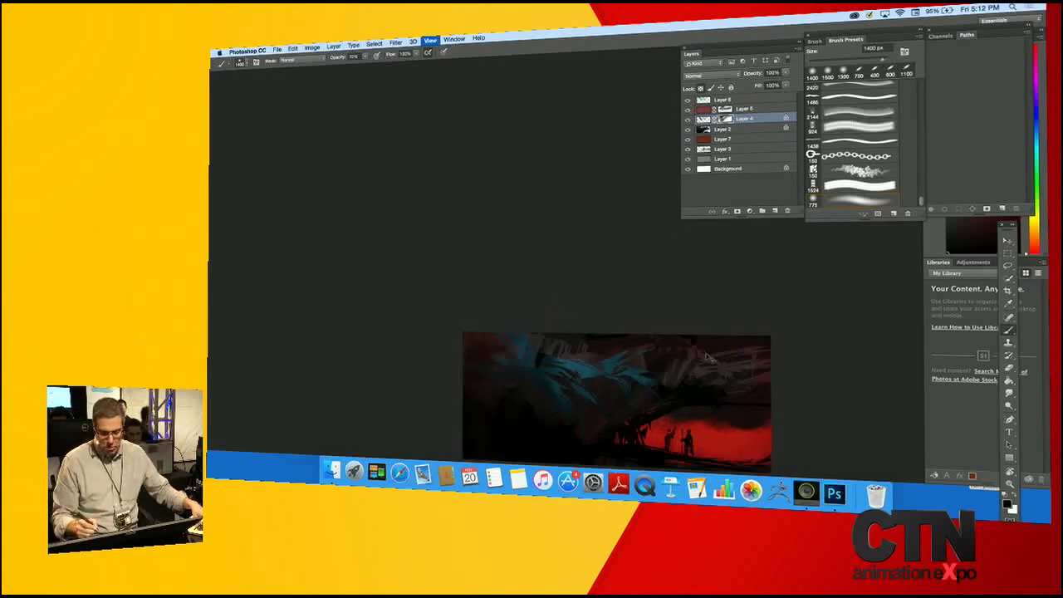
{"action": "mouse_move", "coordinate": [703, 418]}
{"action": "left_mouse_down"}
{"action": "mouse_move", "coordinate": [671, 331]}
{"action": "mouse_move", "coordinate": [645, 361]}
{"action": "left_mouse_up"}
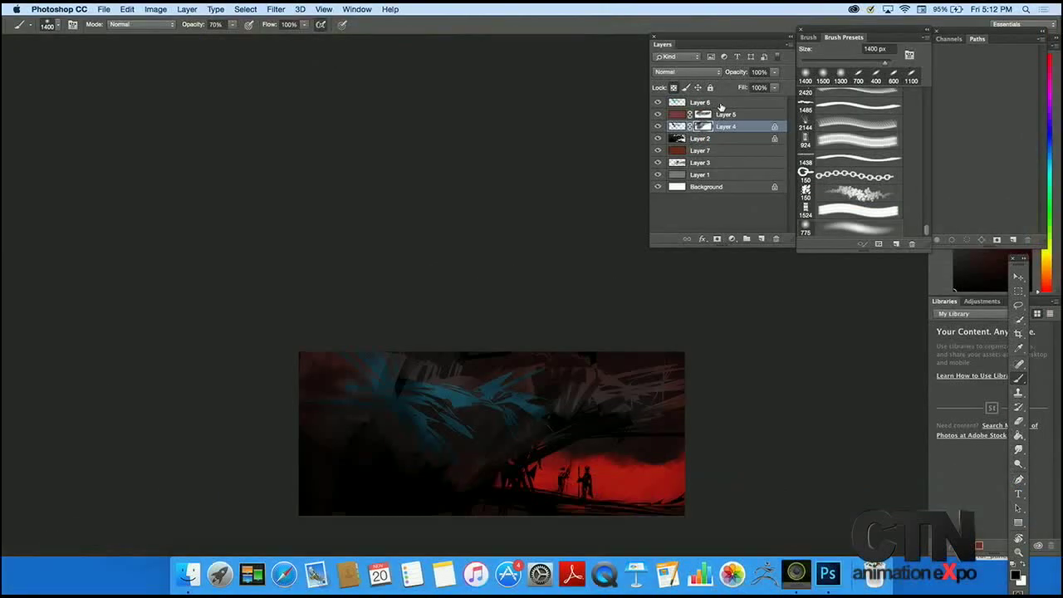
{"action": "left_click", "coordinate": [719, 103]}
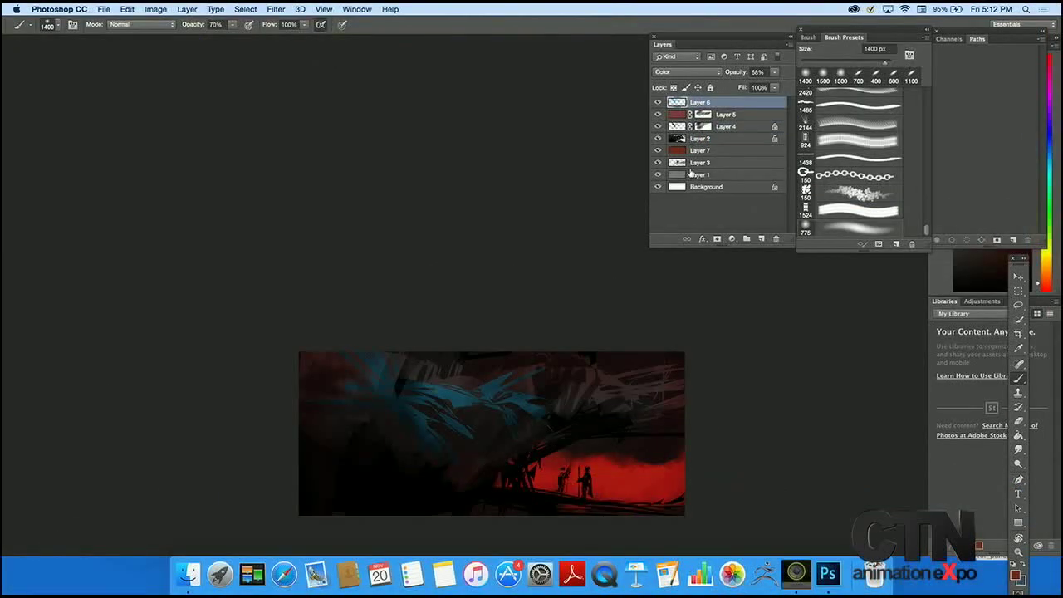
{"action": "left_click", "coordinate": [719, 164]}
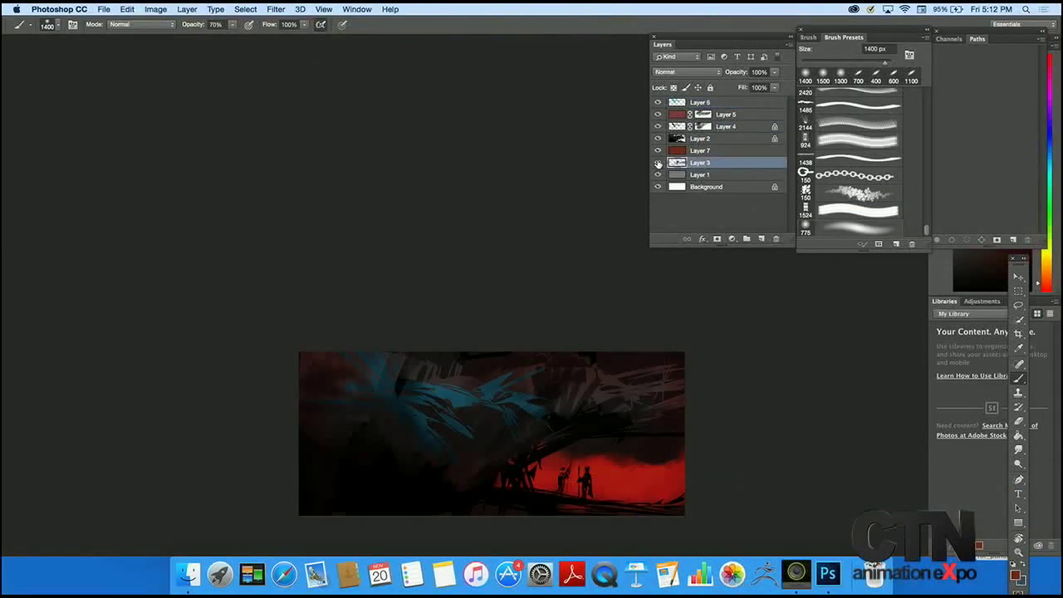
{"action": "left_click", "coordinate": [659, 163]}
{"action": "left_click", "coordinate": [658, 163]}
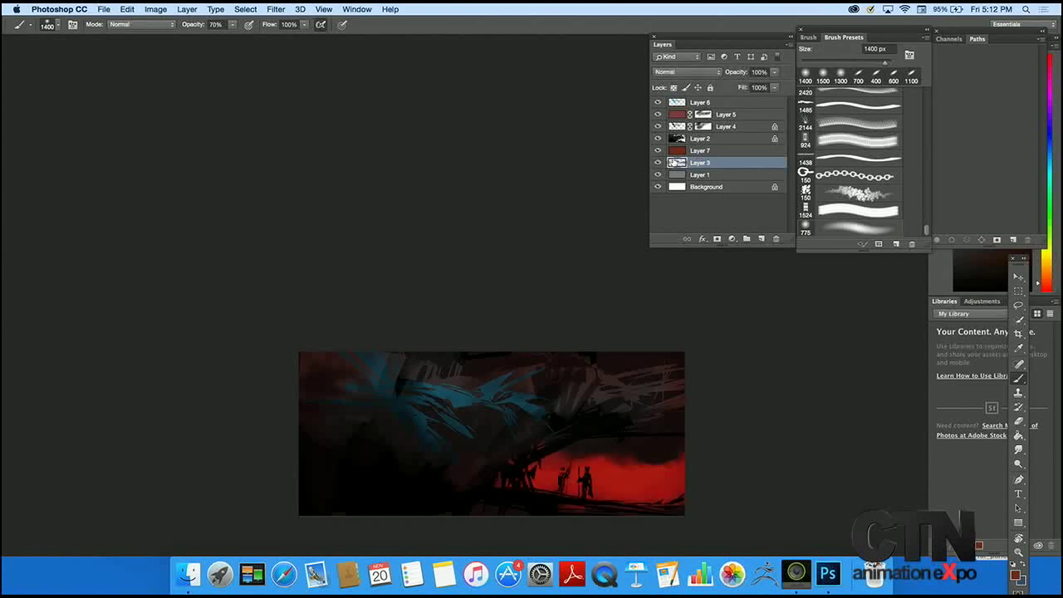
{"action": "left_click", "coordinate": [724, 151]}
{"action": "left_click", "coordinate": [718, 240]}
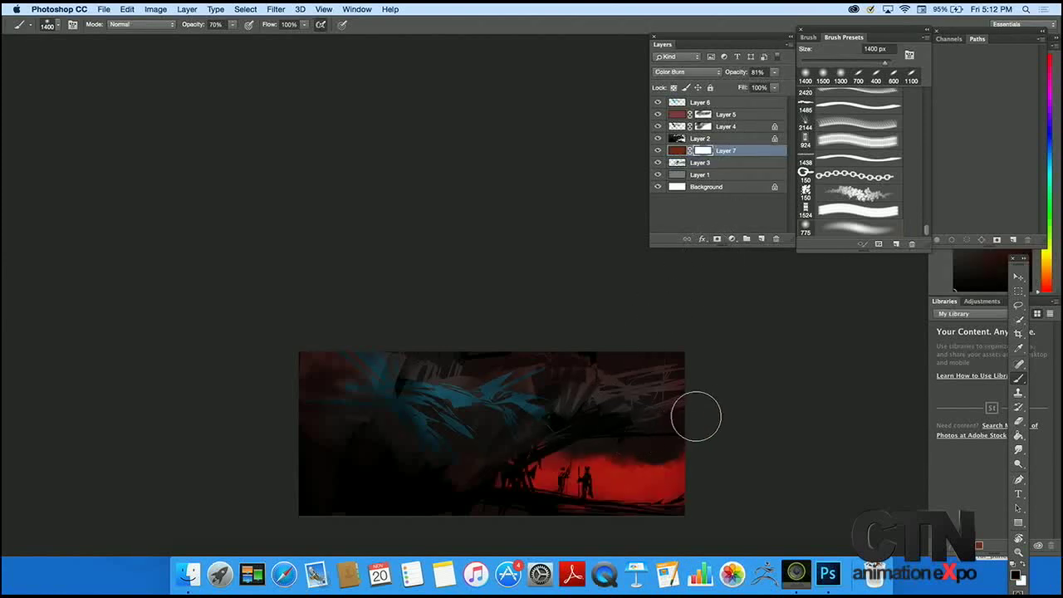
{"action": "key", "text": "7"}
{"action": "key", "text": "bracketright"}
{"action": "key", "text": "bracketright"}
{"action": "key", "text": "bracketright"}
{"action": "key", "text": "bracketright"}
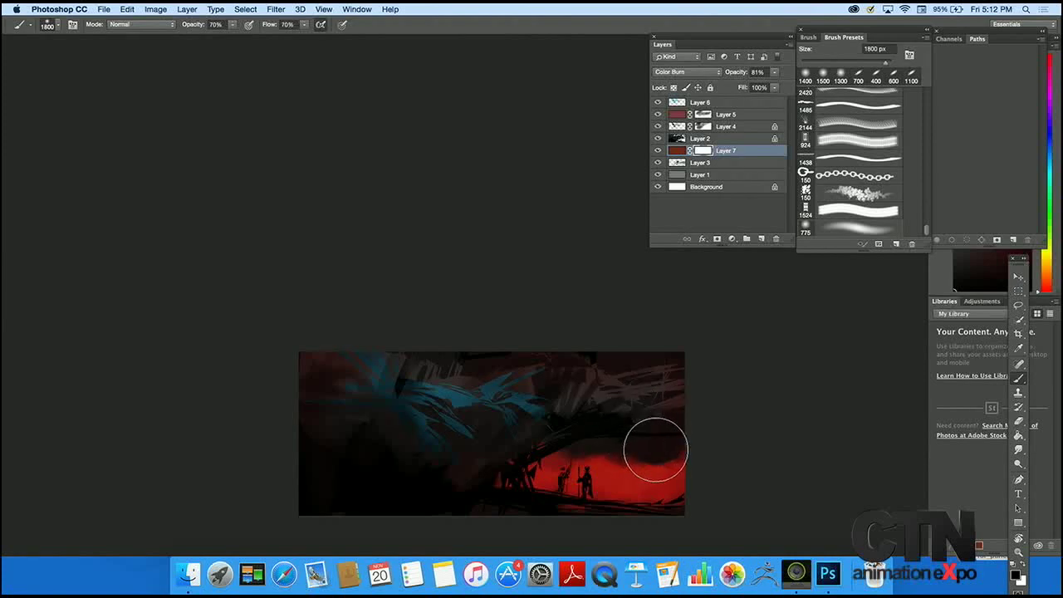
{"action": "left_click_drag", "start_coordinate": [534, 463], "coordinate": [736, 443]}
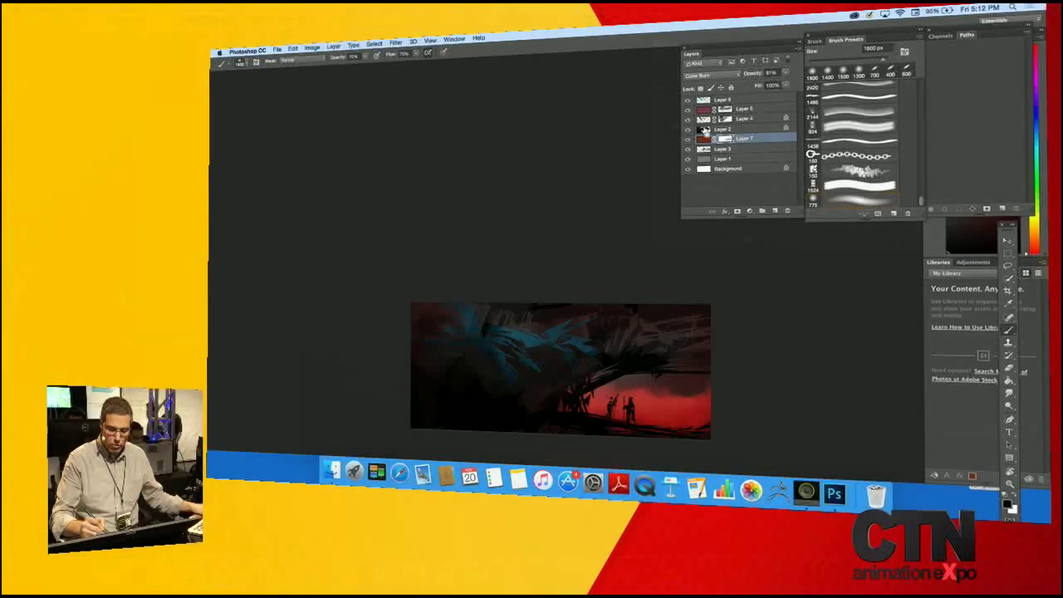
Load the Layer 2 silhouette as a selection on a new top layer, hide the selection edges and brush soft dark blue over the rocks.
{"action": "left_click", "coordinate": [677, 138], "text": "super"}
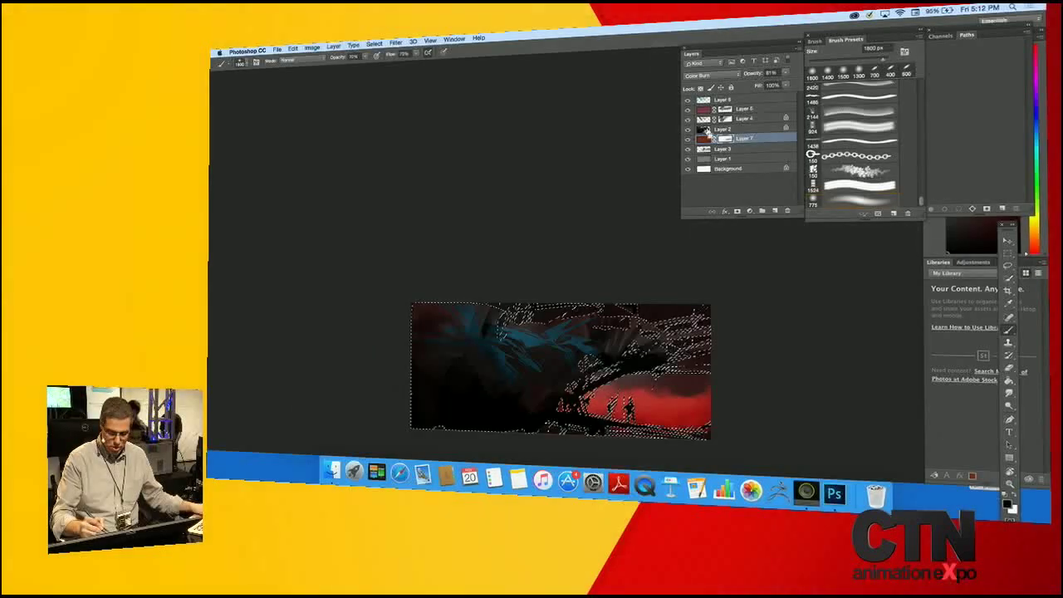
{"action": "left_click", "coordinate": [756, 101]}
{"action": "left_click", "coordinate": [775, 211]}
{"action": "key", "text": "super+h"}
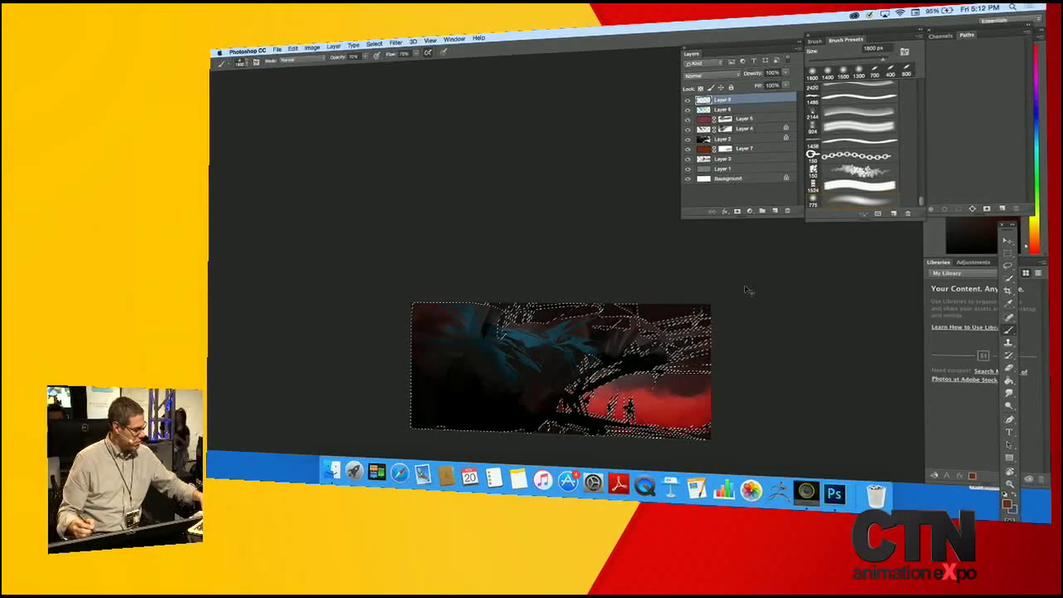
{"action": "key", "text": "super+h"}
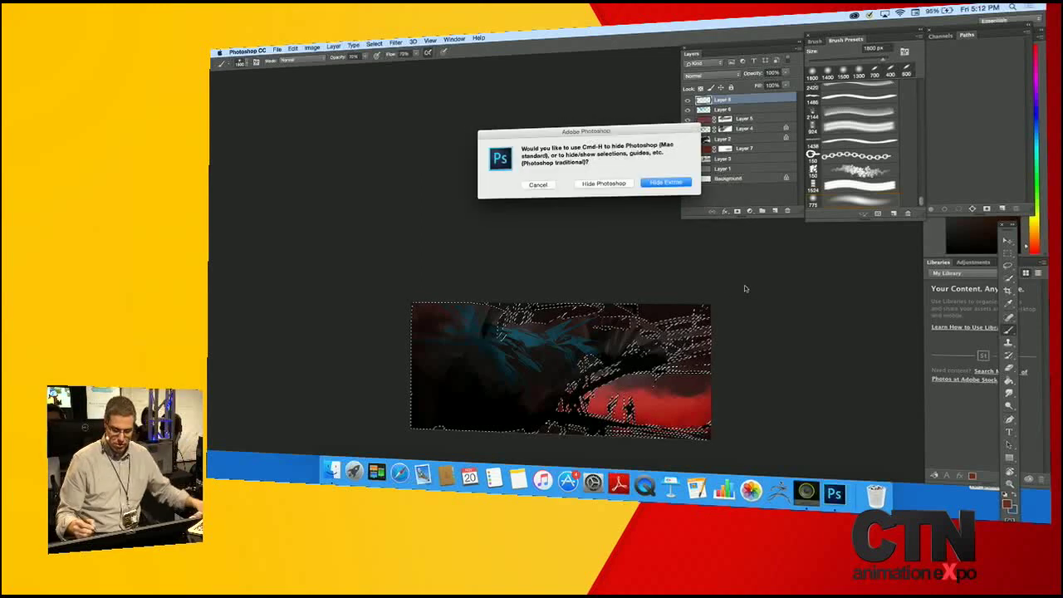
{"action": "left_click", "coordinate": [665, 182]}
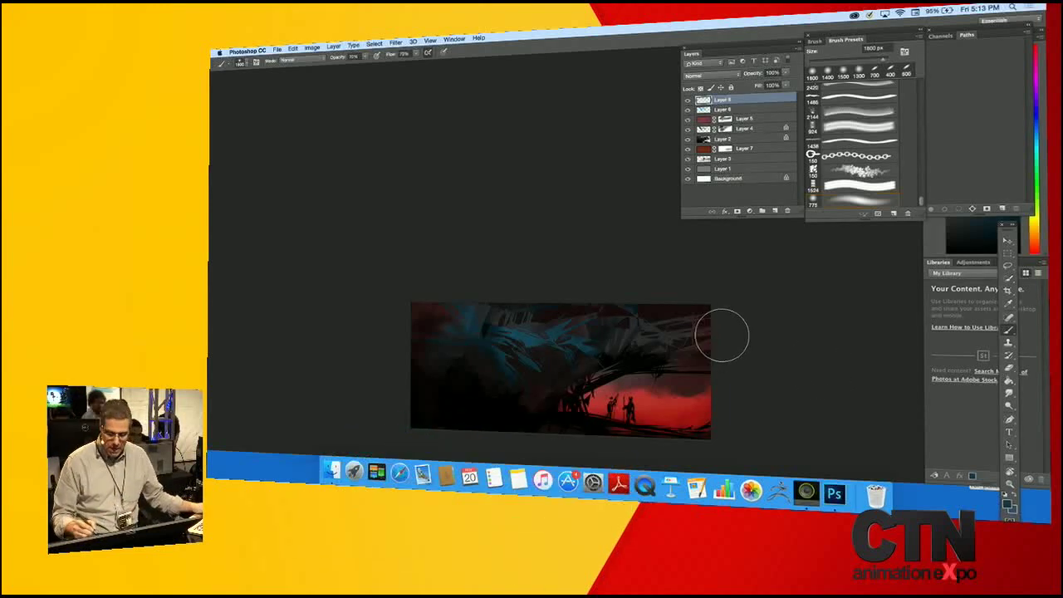
Add another new top layer and set the round brush to 99% hardness and 125 px.
{"action": "left_click", "coordinate": [774, 212]}
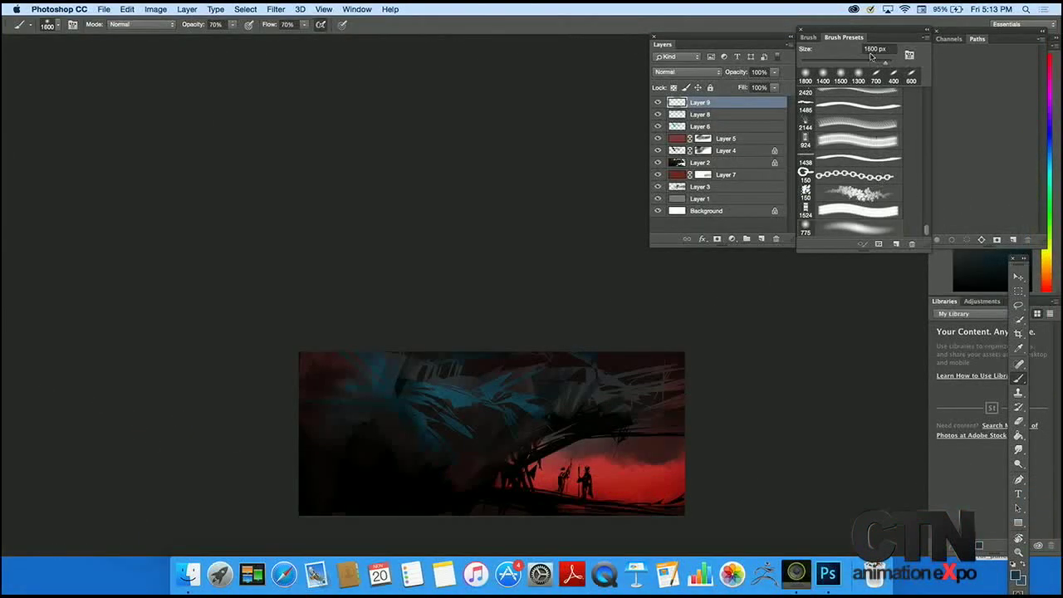
{"action": "left_click", "coordinate": [808, 38]}
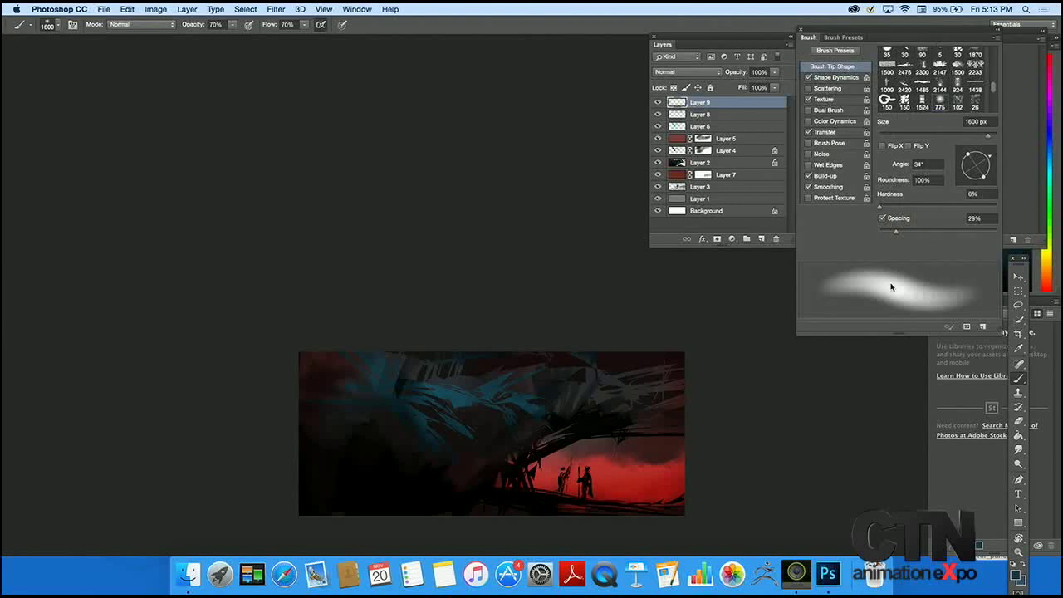
{"action": "left_click_drag", "start_coordinate": [880, 206], "coordinate": [996, 210]}
{"action": "key", "text": "bracketleft"}
{"action": "key", "text": "bracketleft"}
{"action": "key", "text": "bracketleft"}
{"action": "key", "text": "bracketleft"}
{"action": "key", "text": "bracketleft"}
{"action": "key", "text": "bracketleft"}
{"action": "key", "text": "bracketleft"}
{"action": "key", "text": "bracketleft"}
{"action": "key", "text": "bracketleft"}
{"action": "key", "text": "bracketleft"}
{"action": "key", "text": "bracketleft"}
{"action": "key", "text": "bracketleft"}
{"action": "key", "text": "bracketleft"}
{"action": "key", "text": "bracketleft"}
{"action": "key", "text": "bracketleft"}
{"action": "key", "text": "bracketleft"}
{"action": "key", "text": "bracketleft"}
{"action": "key", "text": "bracketleft"}
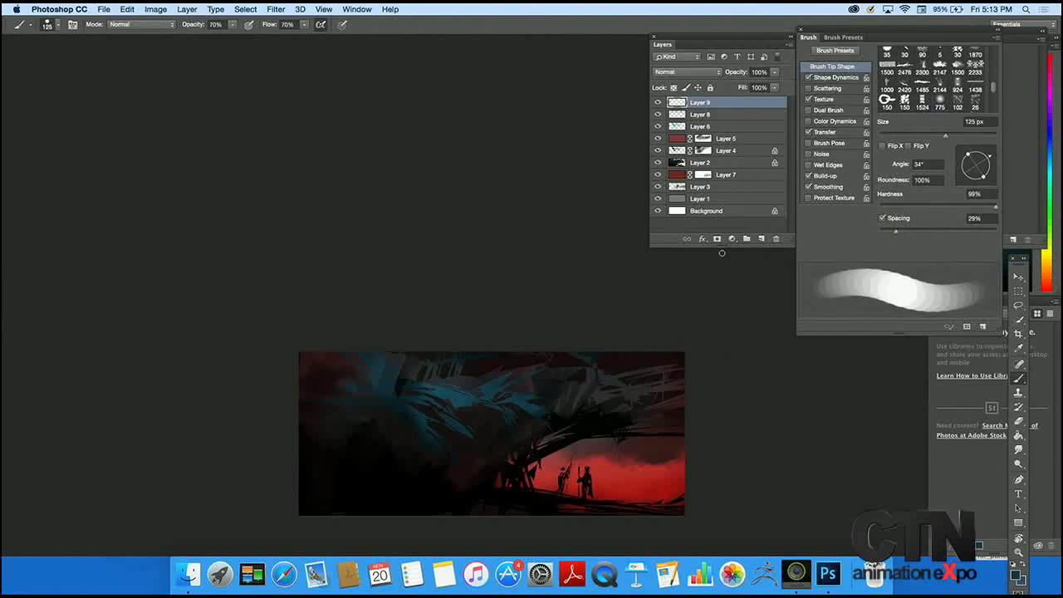
Set the foreground colour to white, reduce the brush to 45 px and draw a vertical guide line through the middle of the picture.
{"action": "left_click", "coordinate": [1019, 579]}
{"action": "left_click", "coordinate": [457, 277]}
{"action": "left_click", "coordinate": [399, 187]}
{"action": "left_click", "coordinate": [637, 183]}
{"action": "key", "text": "bracketleft"}
{"action": "key", "text": "bracketleft"}
{"action": "key", "text": "bracketleft"}
{"action": "key", "text": "bracketleft"}
{"action": "key", "text": "bracketleft"}
{"action": "key", "text": "bracketleft"}
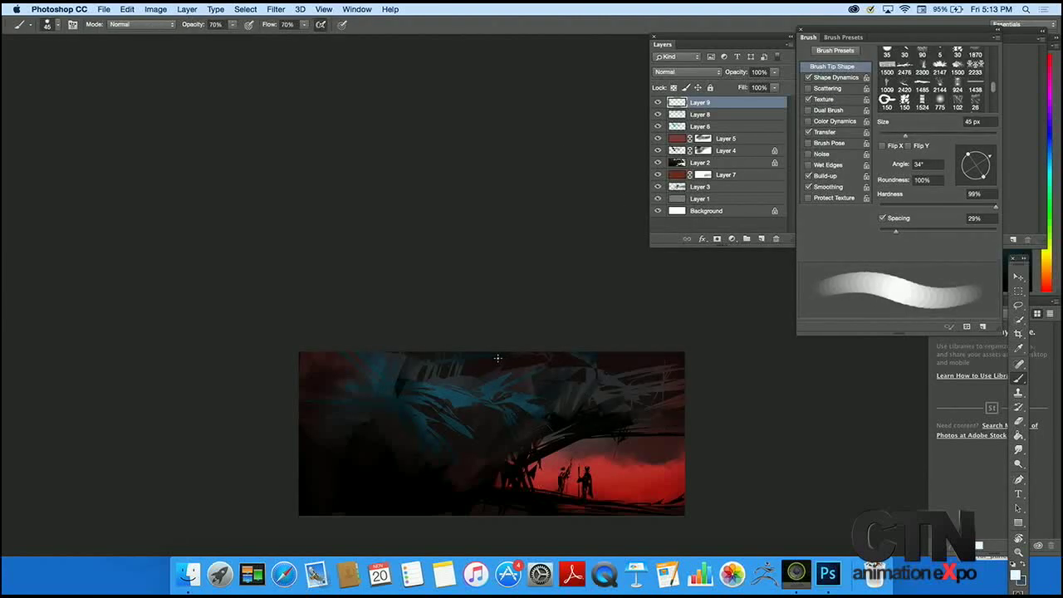
{"action": "left_click_drag", "start_coordinate": [509, 431], "coordinate": [510, 579]}
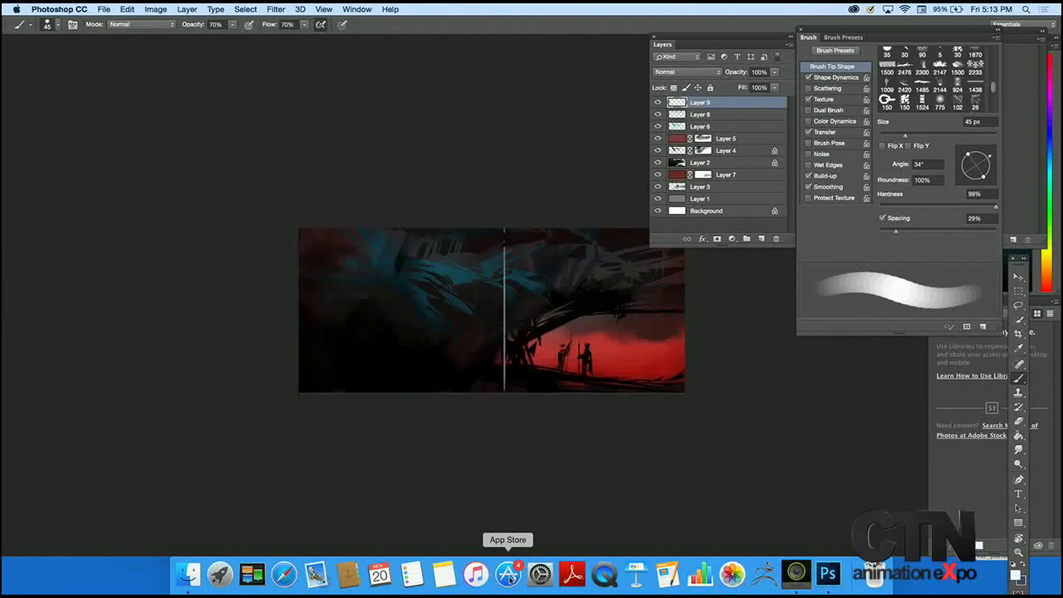
{"action": "left_click_drag", "start_coordinate": [529, 472], "coordinate": [524, 545]}
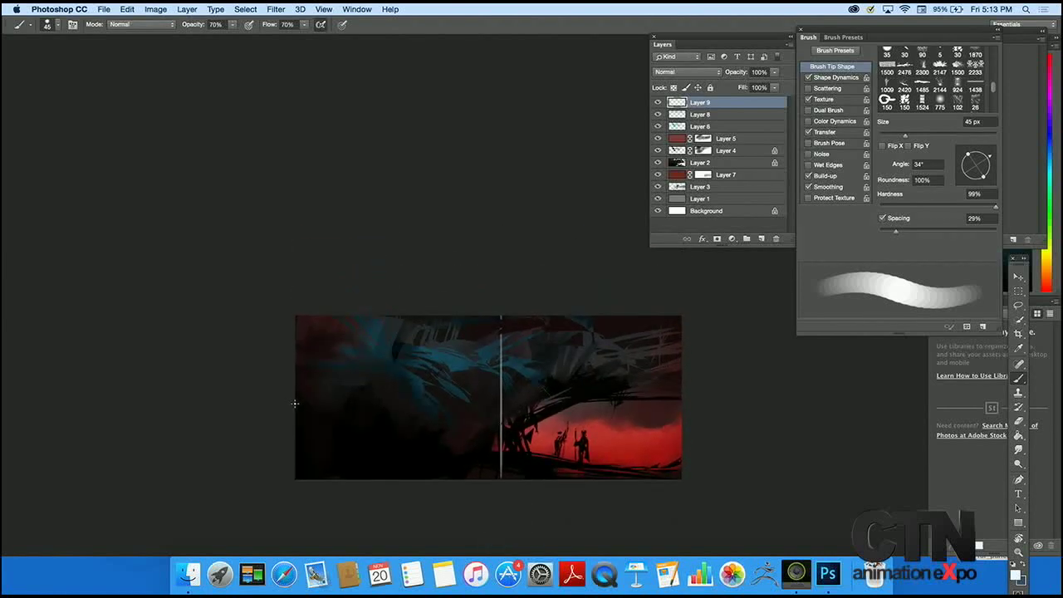
Draw a horizontal guide line through the middle and vertical guides at the left and right quarters, and hide the guide layer.
{"action": "left_click_drag", "start_coordinate": [319, 400], "coordinate": [785, 407]}
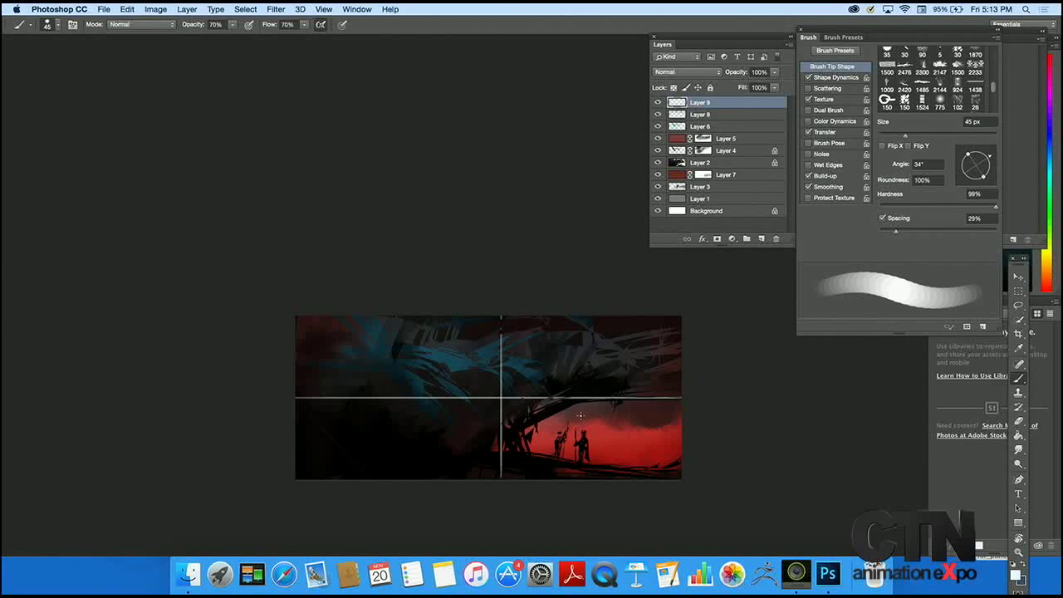
{"action": "left_click_drag", "start_coordinate": [591, 315], "coordinate": [592, 456]}
{"action": "left_click_drag", "start_coordinate": [388, 294], "coordinate": [389, 490]}
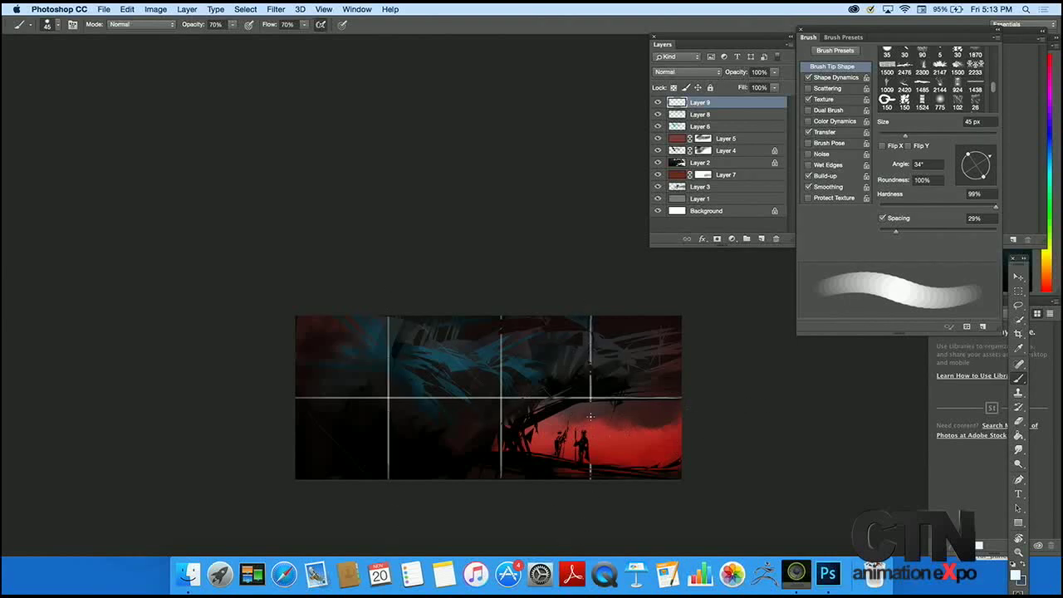
{"action": "key", "text": "super+d"}
{"action": "left_click_drag", "start_coordinate": [591, 402], "coordinate": [591, 495]}
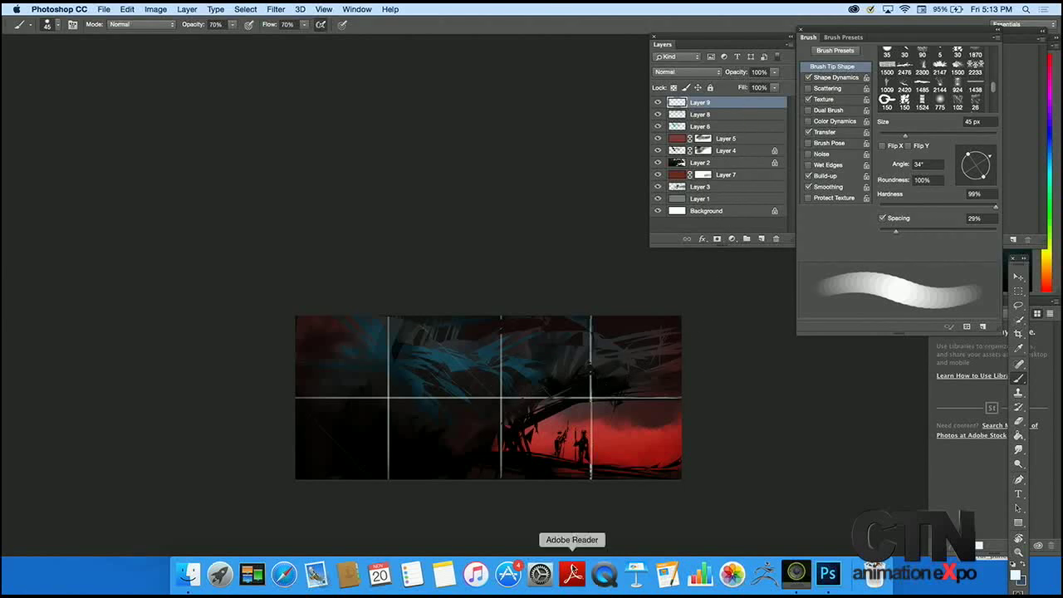
{"action": "mouse_move", "coordinate": [596, 417]}
{"action": "left_mouse_down"}
{"action": "mouse_move", "coordinate": [544, 460]}
{"action": "mouse_move", "coordinate": [529, 423]}
{"action": "left_mouse_up"}
{"action": "key", "text": "super+z"}
{"action": "left_click", "coordinate": [657, 102]}
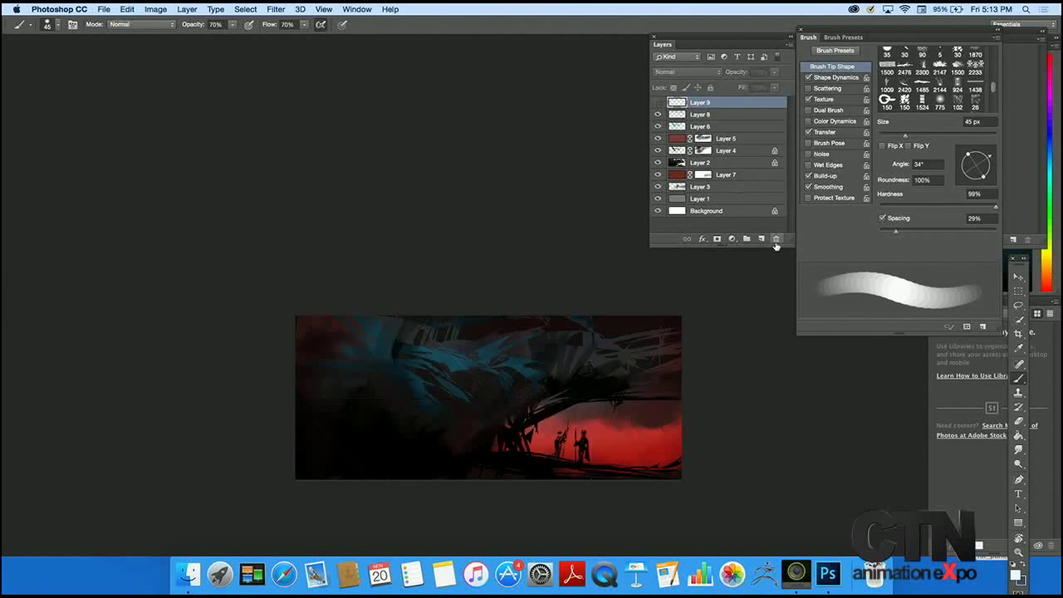
On a new top layer, outline the picture's border and sketch a diagonal band below the rocks with small marks over the blue area.
{"action": "left_click", "coordinate": [761, 238]}
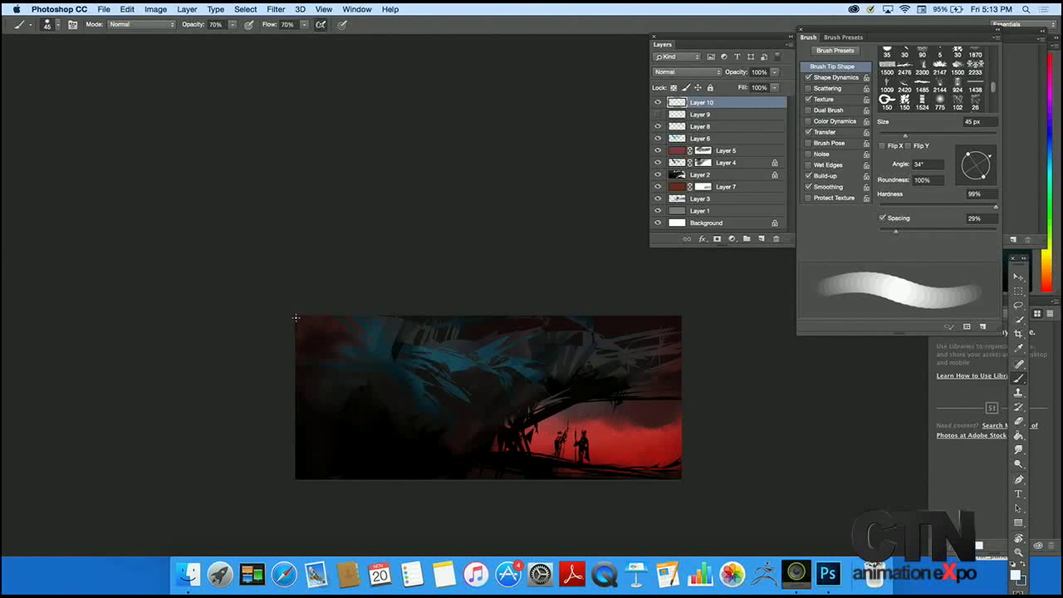
{"action": "left_click_drag", "start_coordinate": [295, 314], "coordinate": [694, 323]}
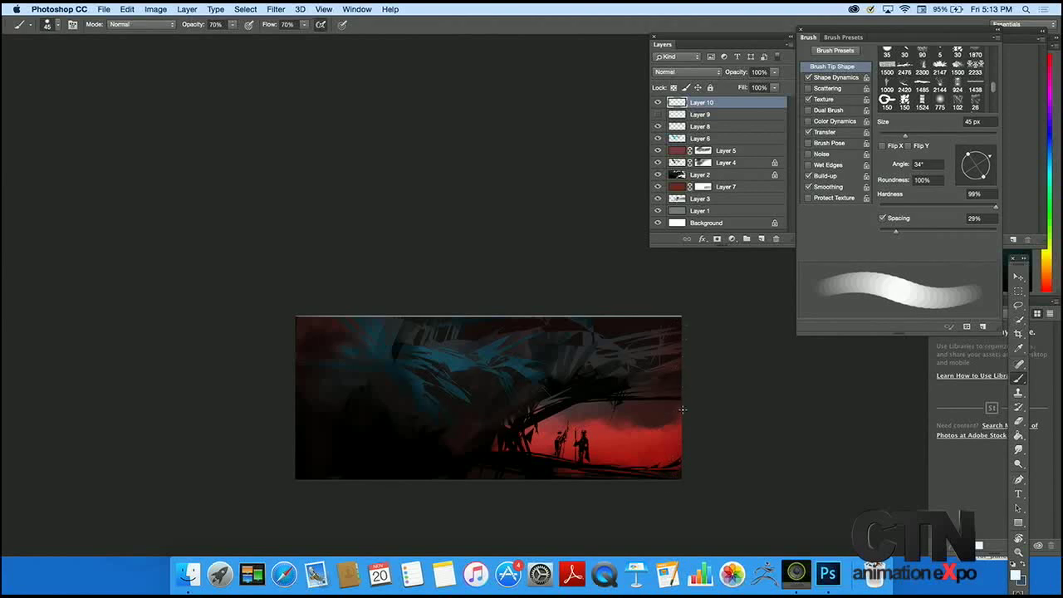
{"action": "left_click_drag", "start_coordinate": [680, 320], "coordinate": [679, 469]}
{"action": "mouse_move", "coordinate": [677, 366]}
{"action": "left_mouse_down"}
{"action": "mouse_move", "coordinate": [430, 477]}
{"action": "mouse_move", "coordinate": [441, 479]}
{"action": "left_mouse_up"}
{"action": "mouse_move", "coordinate": [299, 465]}
{"action": "left_mouse_down"}
{"action": "mouse_move", "coordinate": [297, 318]}
{"action": "mouse_move", "coordinate": [304, 479]}
{"action": "left_mouse_up"}
{"action": "mouse_move", "coordinate": [368, 357]}
{"action": "left_mouse_down"}
{"action": "mouse_move", "coordinate": [376, 379]}
{"action": "mouse_move", "coordinate": [388, 357]}
{"action": "left_mouse_up"}
{"action": "mouse_move", "coordinate": [399, 343]}
{"action": "left_mouse_down"}
{"action": "mouse_move", "coordinate": [402, 387]}
{"action": "mouse_move", "coordinate": [409, 333]}
{"action": "left_mouse_up"}
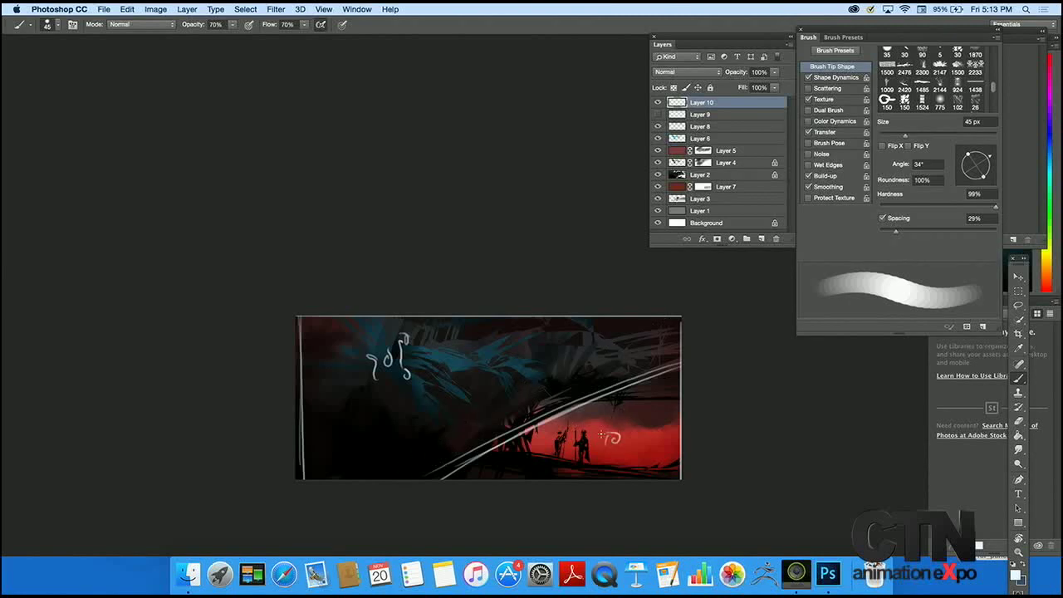
Hatch the dark area above the red opening, outline the opening's upper and lower edges, and circle the two figures.
{"action": "mouse_move", "coordinate": [532, 423]}
{"action": "left_mouse_down"}
{"action": "mouse_move", "coordinate": [646, 425]}
{"action": "mouse_move", "coordinate": [520, 425]}
{"action": "mouse_move", "coordinate": [678, 414]}
{"action": "left_mouse_up"}
{"action": "mouse_move", "coordinate": [602, 402]}
{"action": "left_mouse_down"}
{"action": "mouse_move", "coordinate": [690, 374]}
{"action": "mouse_move", "coordinate": [616, 396]}
{"action": "mouse_move", "coordinate": [671, 377]}
{"action": "mouse_move", "coordinate": [649, 410]}
{"action": "mouse_move", "coordinate": [679, 410]}
{"action": "left_mouse_up"}
{"action": "left_click_drag", "start_coordinate": [596, 406], "coordinate": [574, 420]}
{"action": "left_click_drag", "start_coordinate": [523, 456], "coordinate": [649, 478]}
{"action": "left_click_drag", "start_coordinate": [522, 455], "coordinate": [660, 475]}
{"action": "left_click_drag", "start_coordinate": [680, 421], "coordinate": [680, 475]}
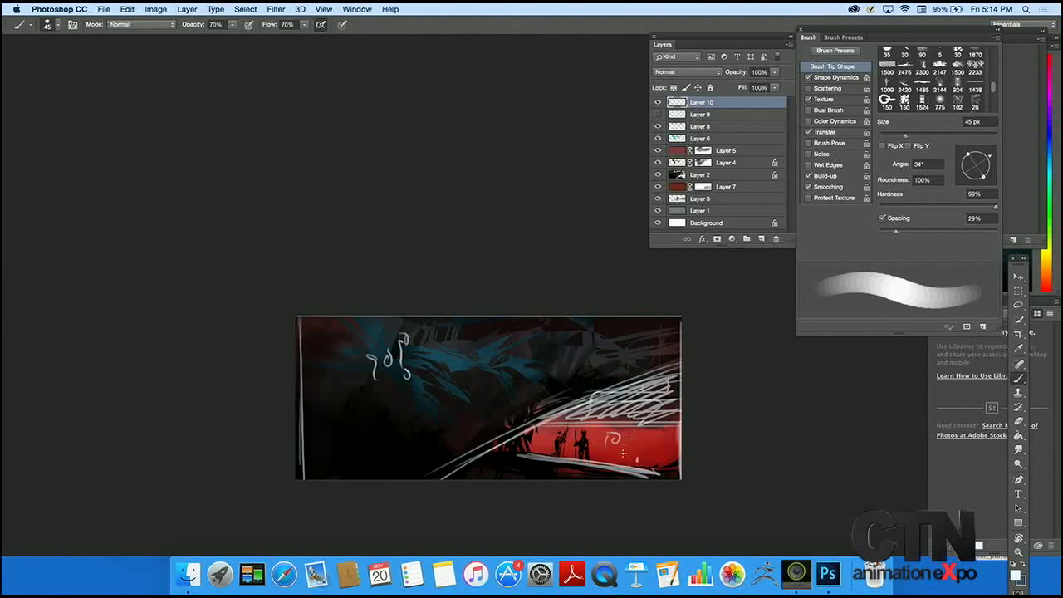
{"action": "mouse_move", "coordinate": [583, 432]}
{"action": "left_mouse_down"}
{"action": "mouse_move", "coordinate": [557, 442]}
{"action": "mouse_move", "coordinate": [589, 466]}
{"action": "mouse_move", "coordinate": [526, 473]}
{"action": "left_mouse_up"}
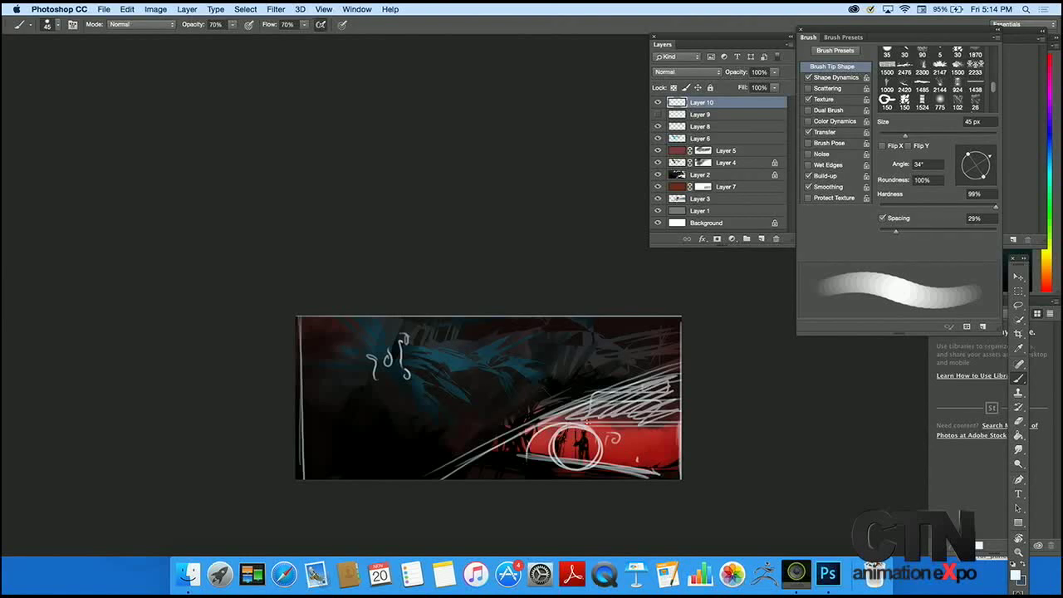
Draw a diagonal arrow from the upper left toward the two figures, frame them with short strokes and hide the annotation layer.
{"action": "mouse_move", "coordinate": [304, 374]}
{"action": "left_mouse_down"}
{"action": "mouse_move", "coordinate": [644, 367]}
{"action": "mouse_move", "coordinate": [464, 330]}
{"action": "mouse_move", "coordinate": [544, 440]}
{"action": "left_mouse_up"}
{"action": "key", "text": "super+z"}
{"action": "mouse_move", "coordinate": [330, 325]}
{"action": "left_mouse_down"}
{"action": "mouse_move", "coordinate": [509, 421]}
{"action": "mouse_move", "coordinate": [607, 428]}
{"action": "mouse_move", "coordinate": [556, 465]}
{"action": "mouse_move", "coordinate": [603, 427]}
{"action": "mouse_move", "coordinate": [538, 463]}
{"action": "left_mouse_up"}
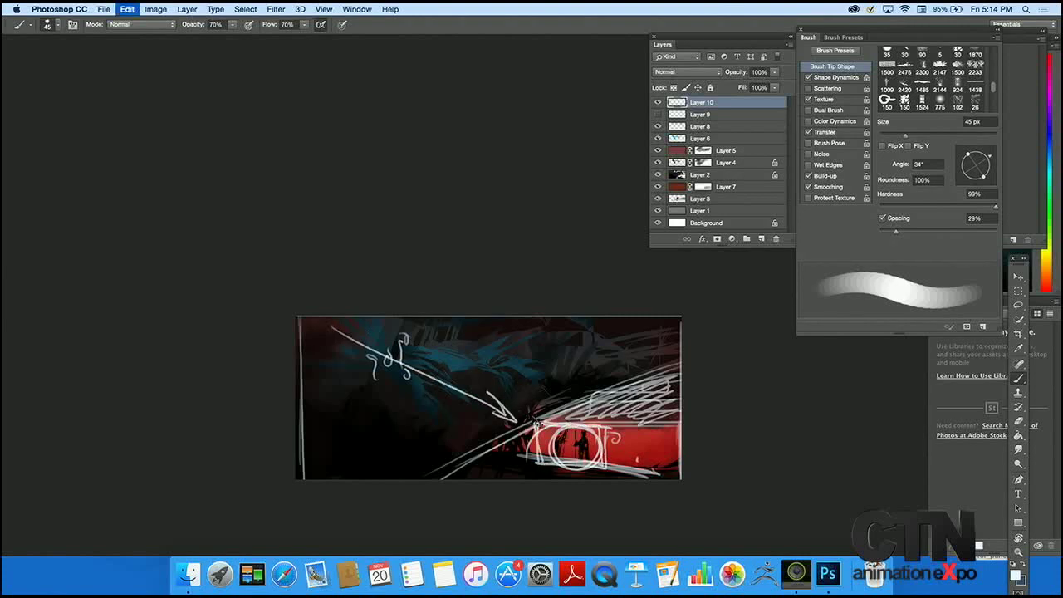
{"action": "left_click", "coordinate": [658, 102]}
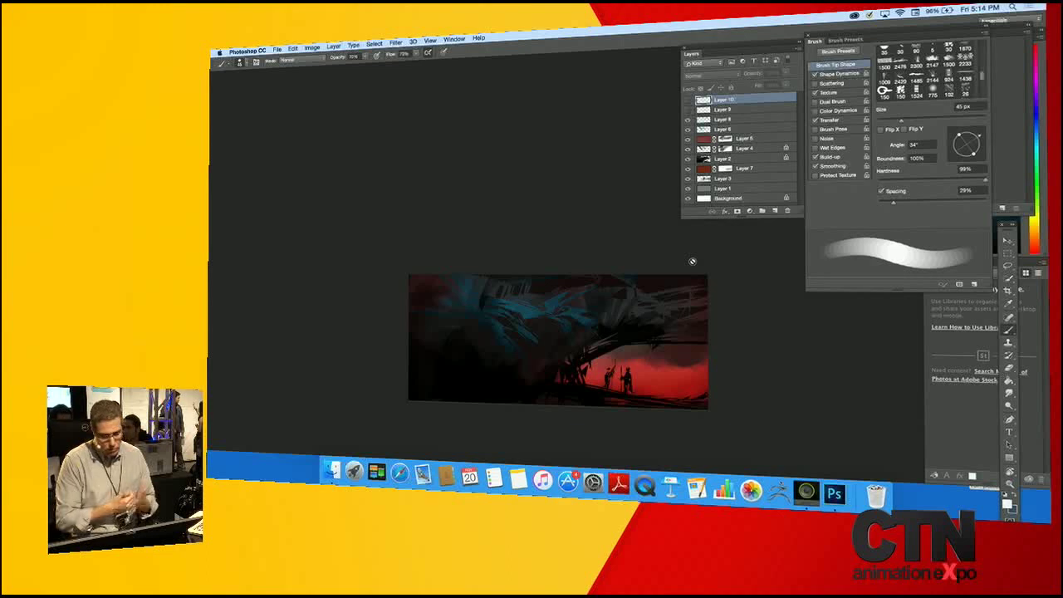
View the painting in full-screen mode against black and return to the standard window.
{"action": "key", "text": "f"}
{"action": "key", "text": "f"}
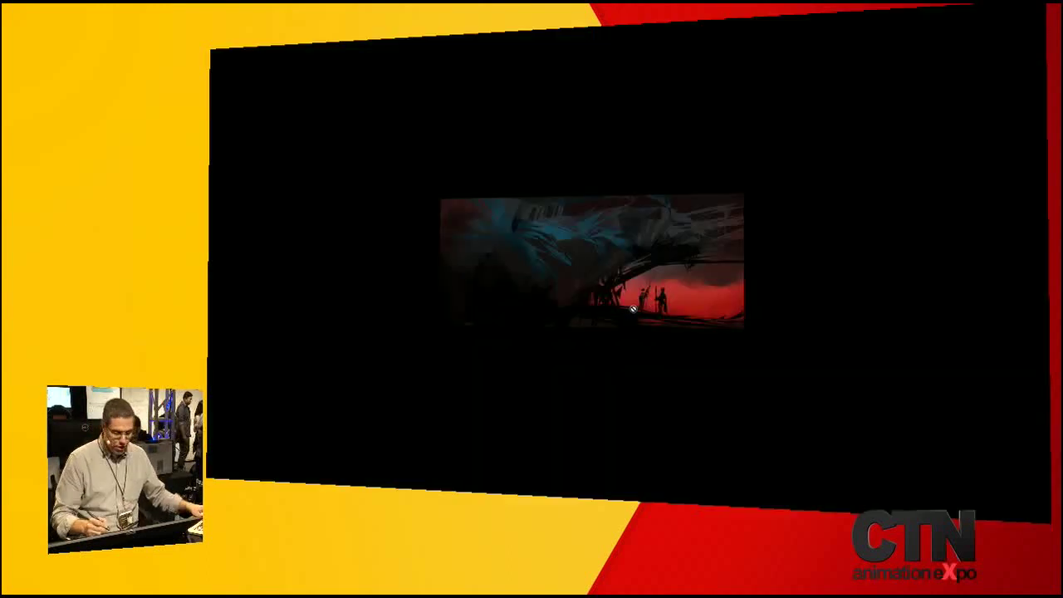
{"action": "key", "text": "f"}
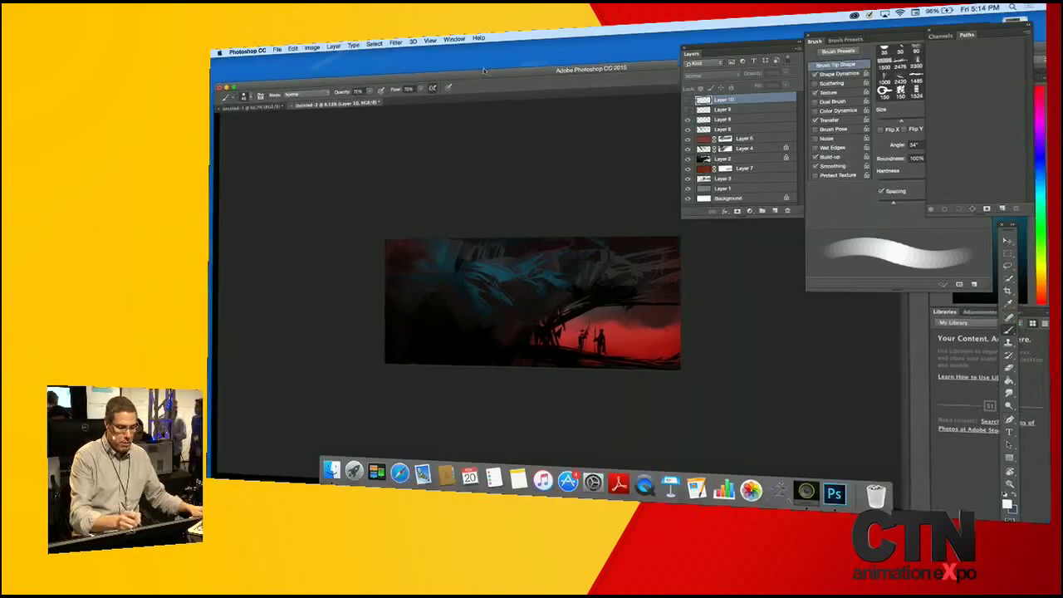
Create a new blank square document and show it zoomed out in full-screen mode with the menu bar.
{"action": "left_click", "coordinate": [277, 49]}
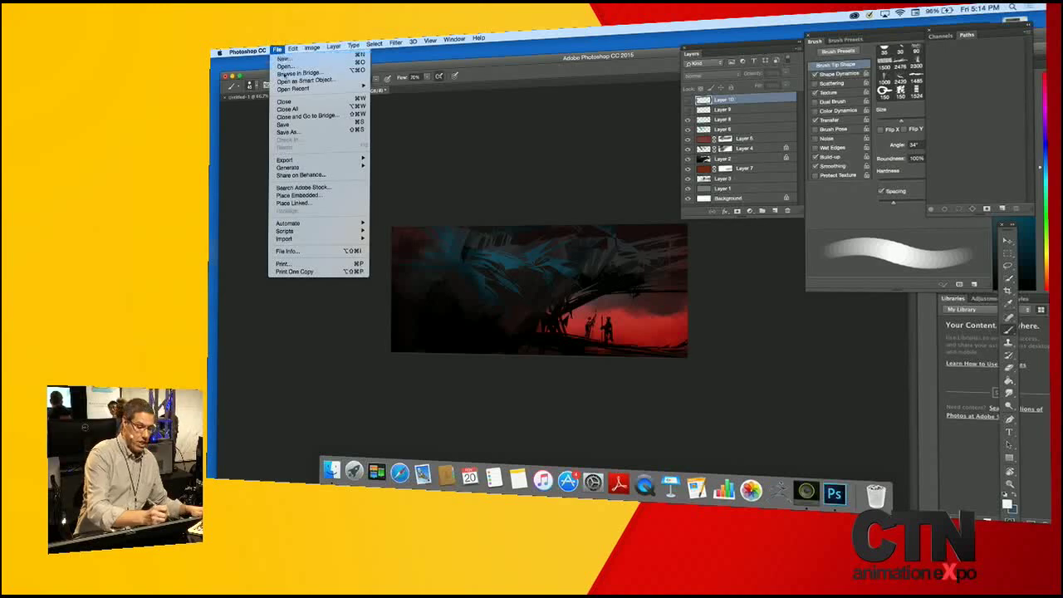
{"action": "left_click", "coordinate": [286, 58]}
{"action": "left_click", "coordinate": [684, 162]}
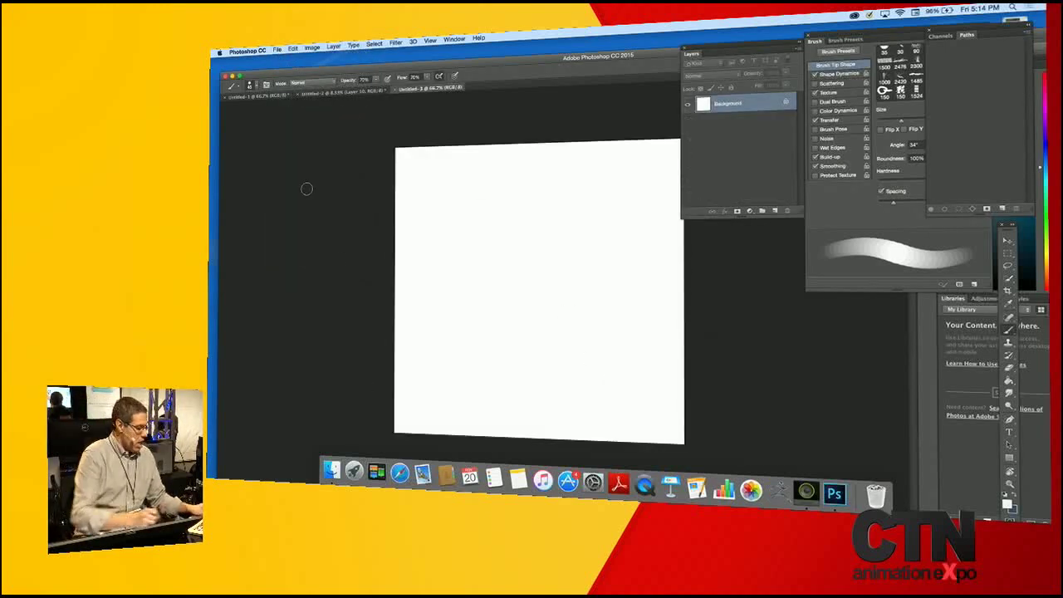
{"action": "key", "text": "super+minus"}
{"action": "key", "text": "super+minus"}
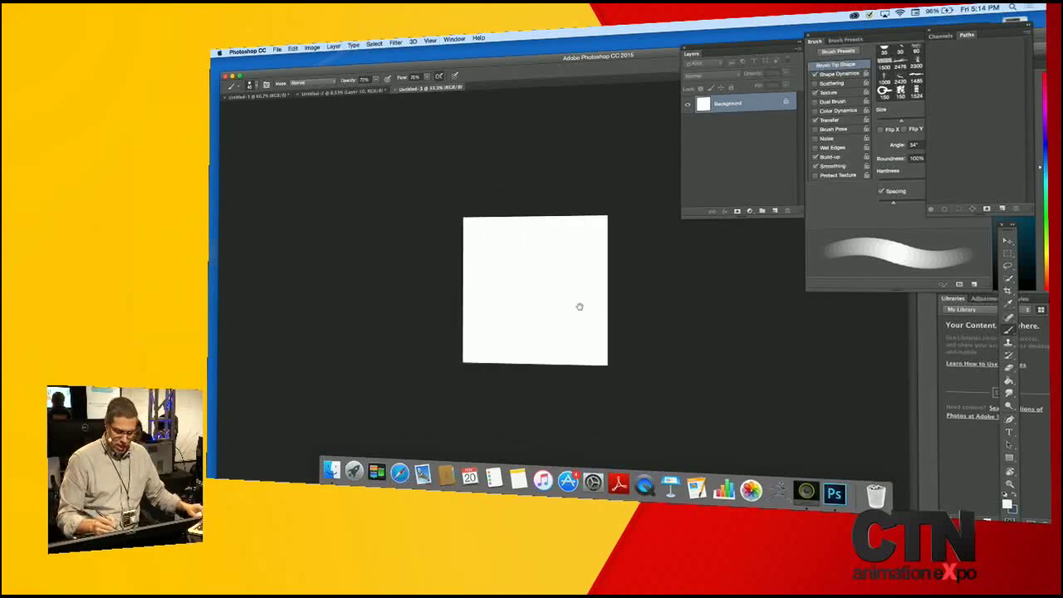
{"action": "key", "text": "f"}
{"action": "left_click_drag", "start_coordinate": [594, 324], "coordinate": [561, 394]}
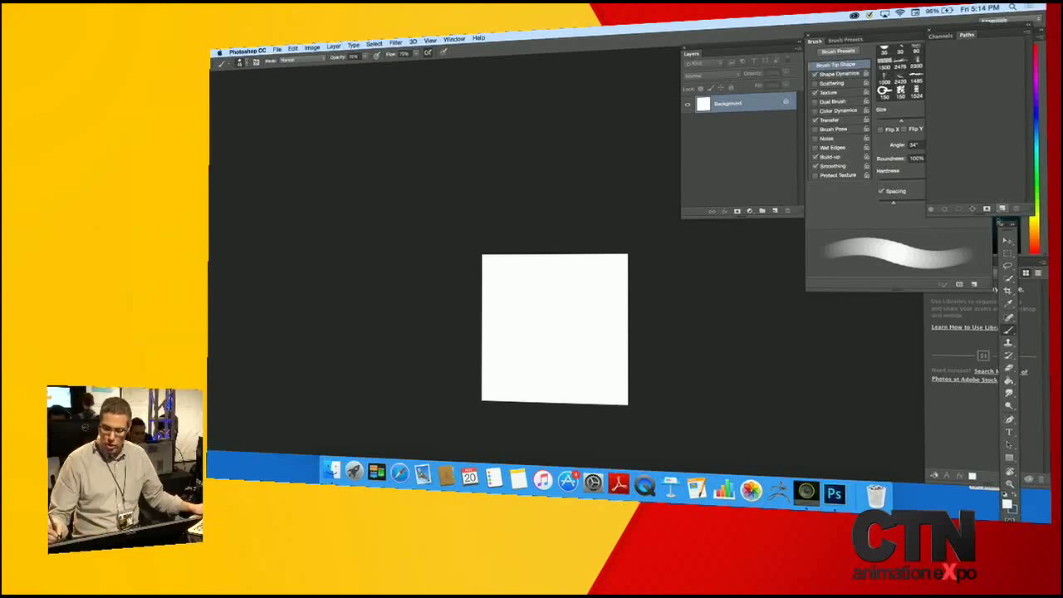
Select the flat 175 px brush from the saved brush presets.
{"action": "left_click", "coordinate": [972, 237]}
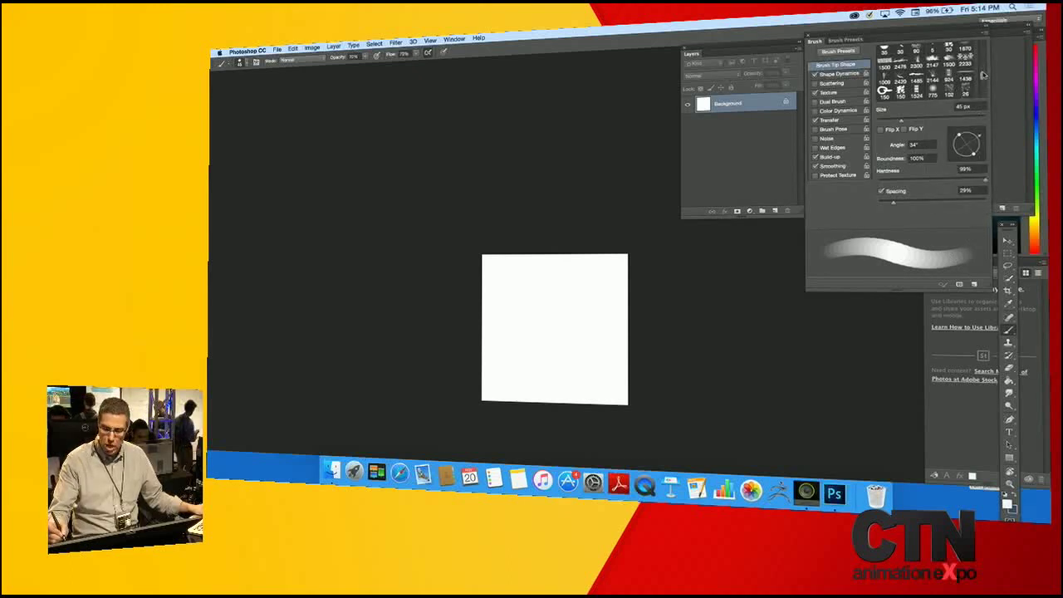
{"action": "left_click", "coordinate": [846, 41]}
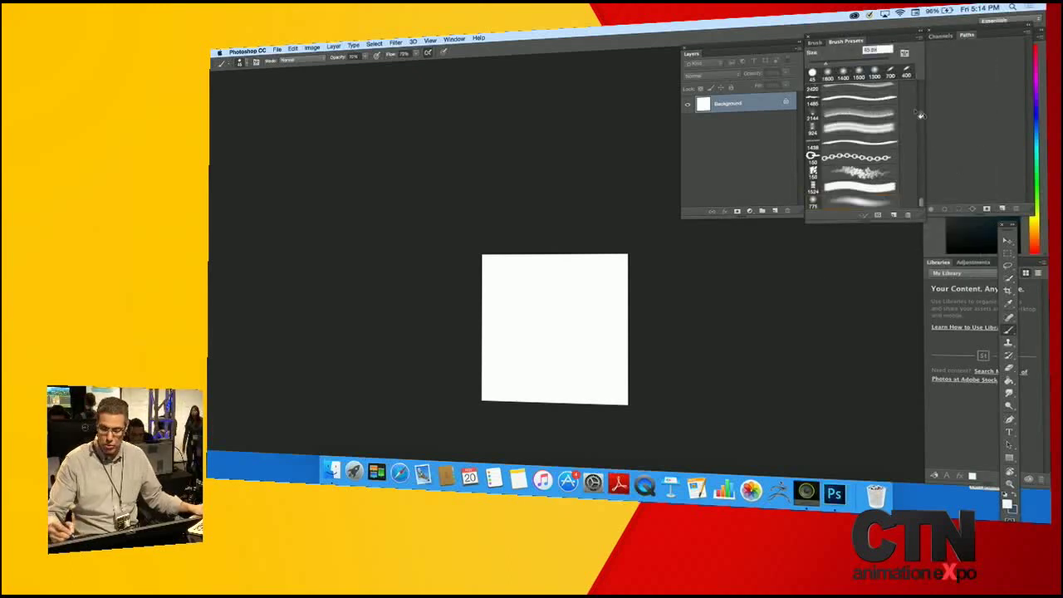
{"action": "scroll", "coordinate": [920, 200], "scroll_direction": "up", "scroll_amount": 3}
{"action": "scroll", "coordinate": [920, 199], "scroll_direction": "up", "scroll_amount": 10}
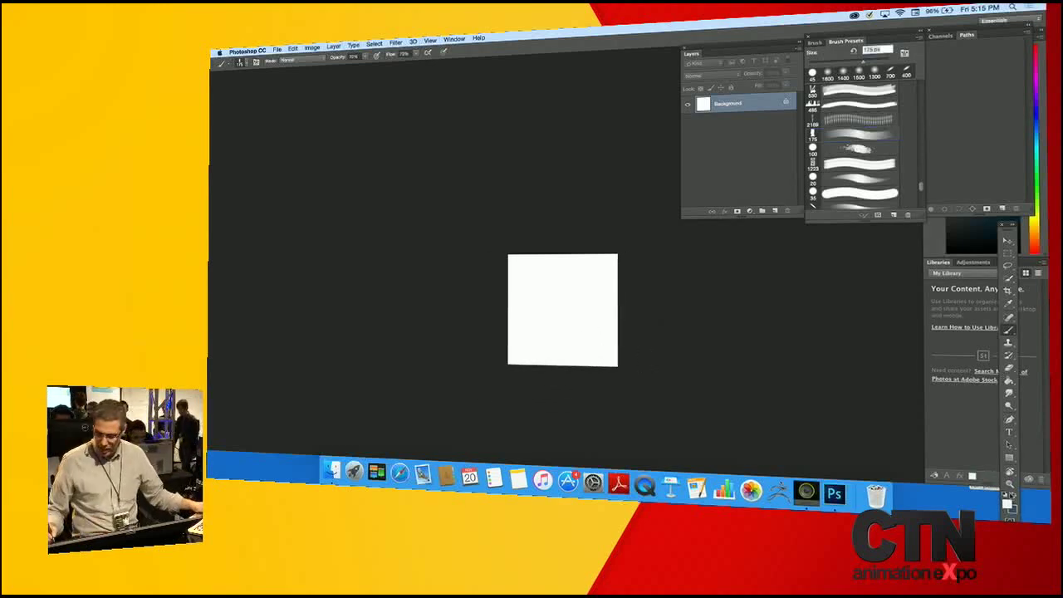
Set the foreground colour to muted blue #537481 and fill the background with it.
{"action": "left_click", "coordinate": [1007, 503]}
{"action": "left_click_drag", "start_coordinate": [407, 259], "coordinate": [435, 257]}
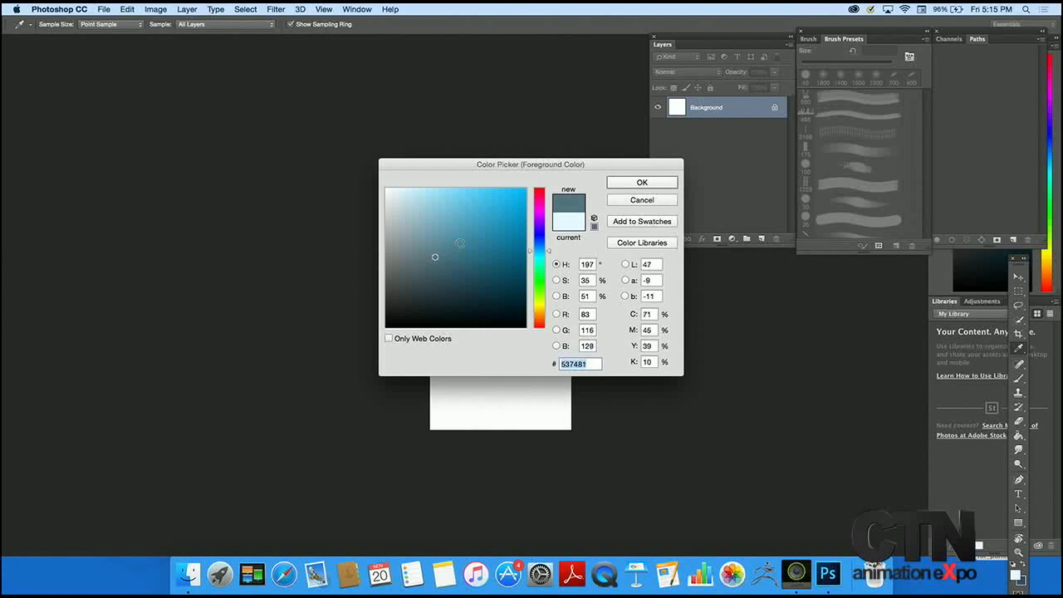
{"action": "left_click", "coordinate": [655, 182]}
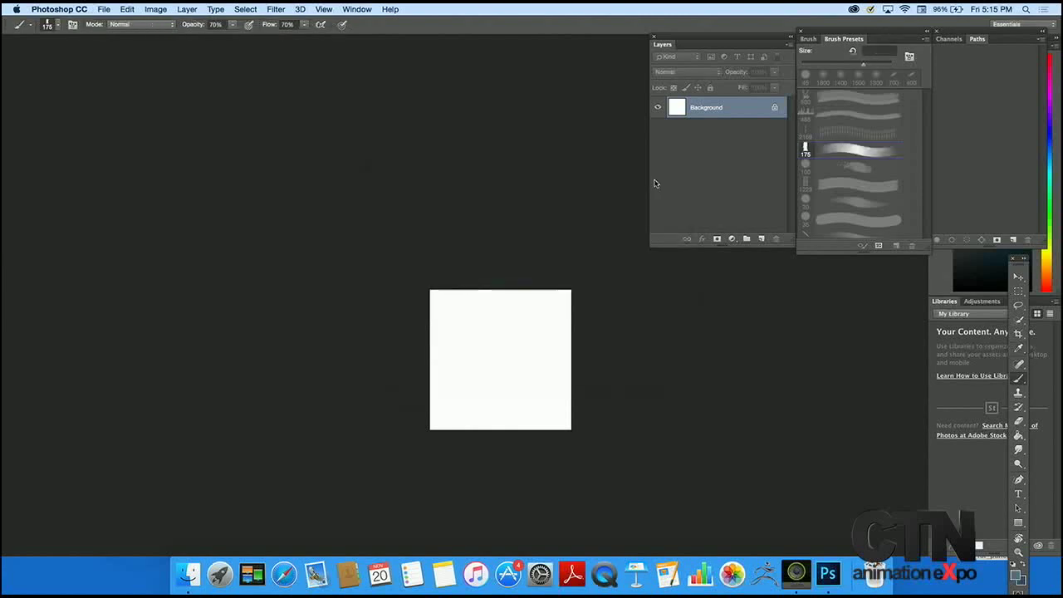
{"action": "key", "text": "alt+BackSpace"}
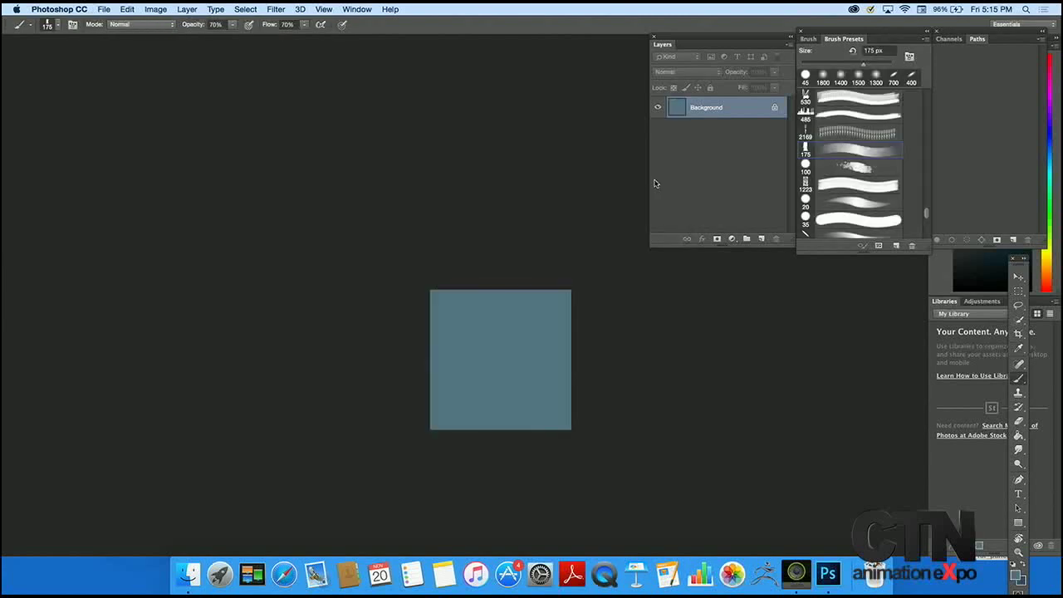
Add a new layer above the background and set the foreground colour to ochre yellow #bb9738.
{"action": "left_click", "coordinate": [761, 239]}
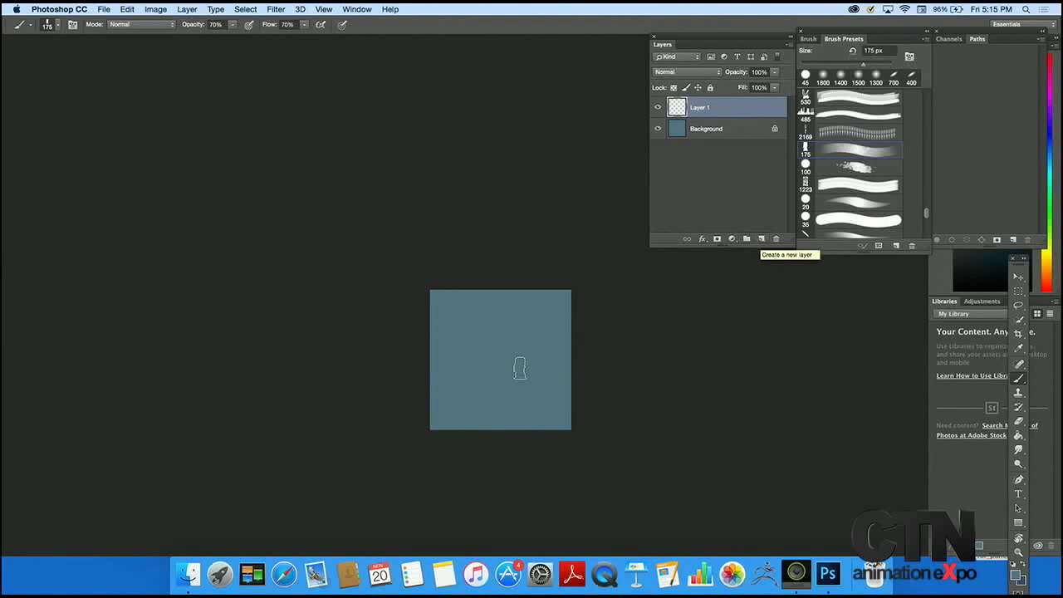
{"action": "left_click", "coordinate": [1018, 574]}
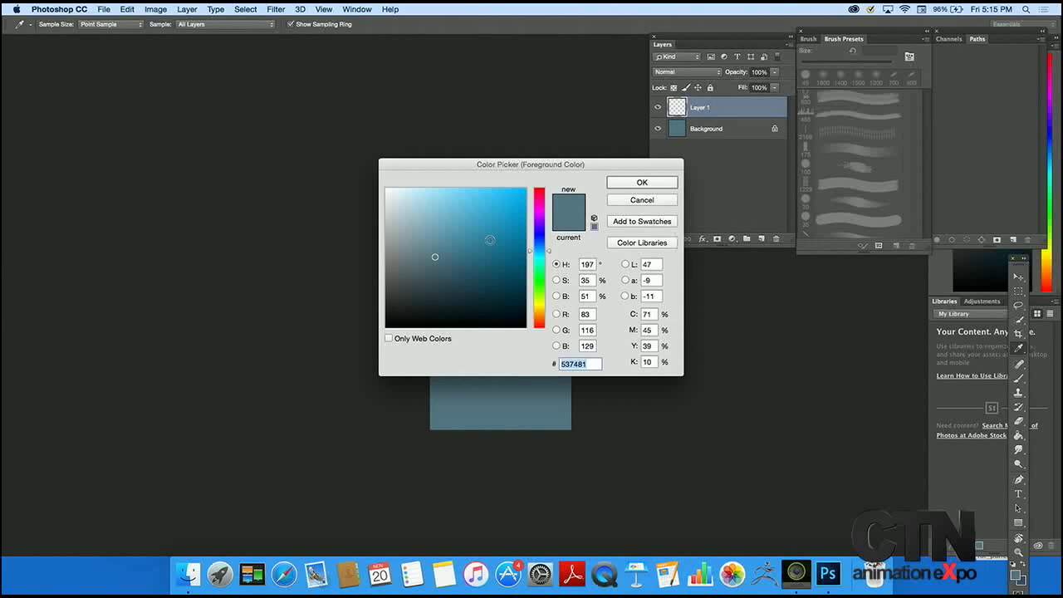
{"action": "left_click_drag", "start_coordinate": [548, 252], "coordinate": [550, 311]}
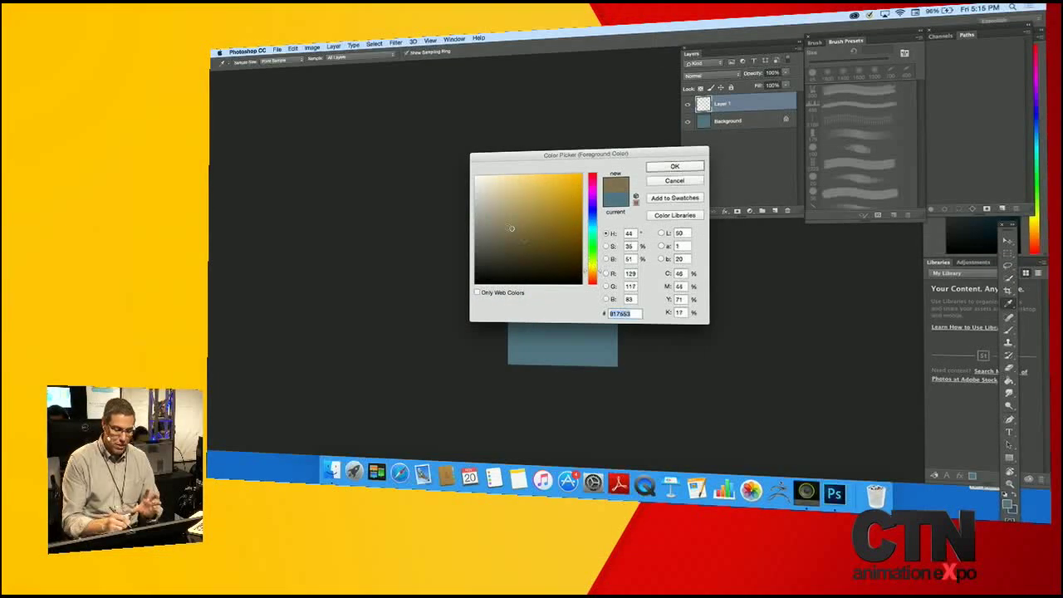
{"action": "left_click", "coordinate": [666, 165]}
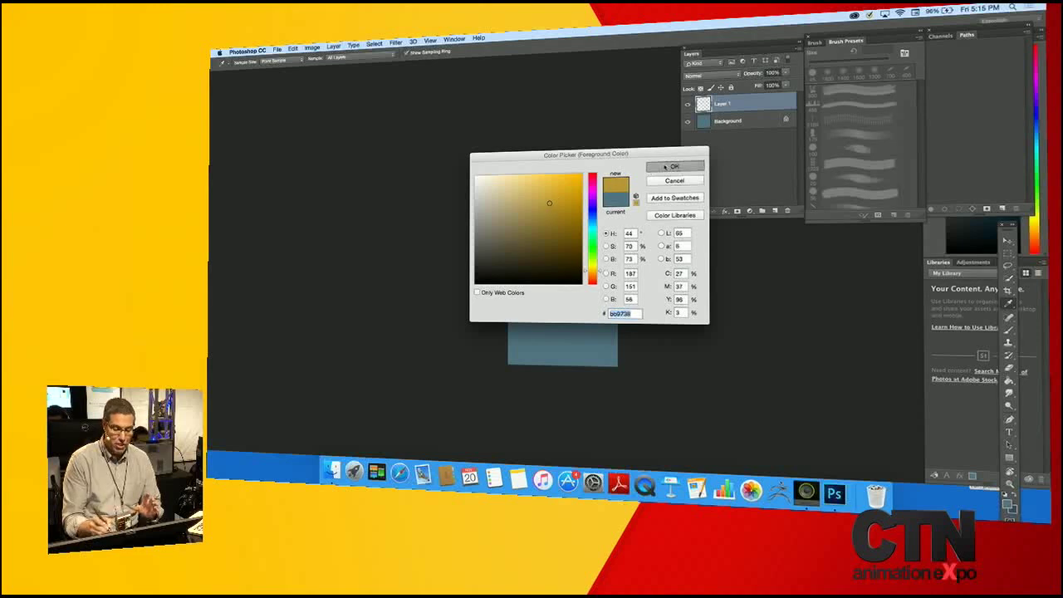
Adjust the brush to 200 px and paint overlapping ochre strokes across the upper part of the blue square.
{"action": "key", "text": "bracketright"}
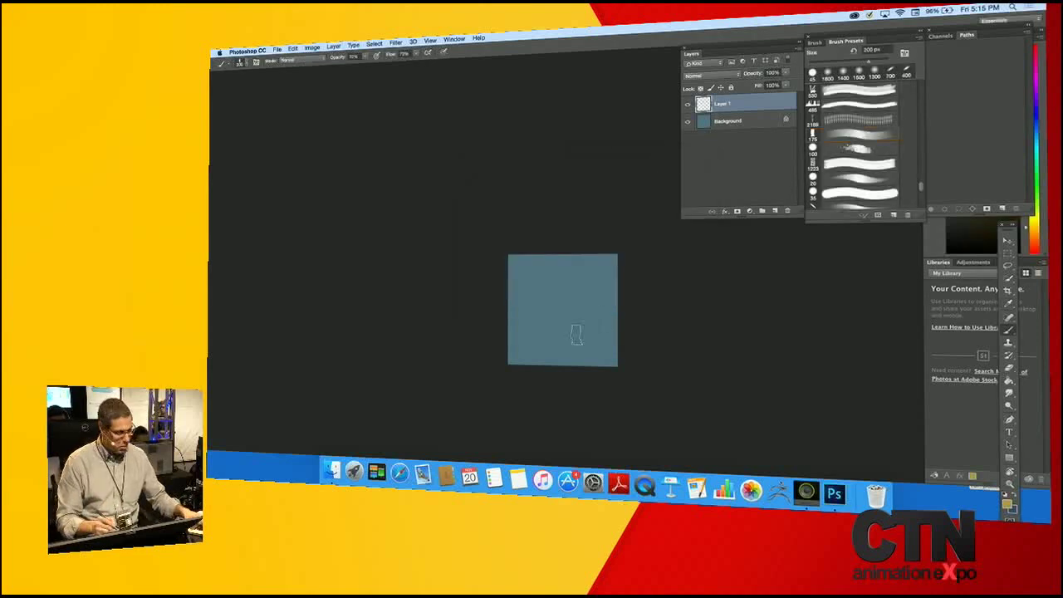
{"action": "key", "text": "bracketleft"}
{"action": "key", "text": "bracketleft"}
{"action": "key", "text": "bracketleft"}
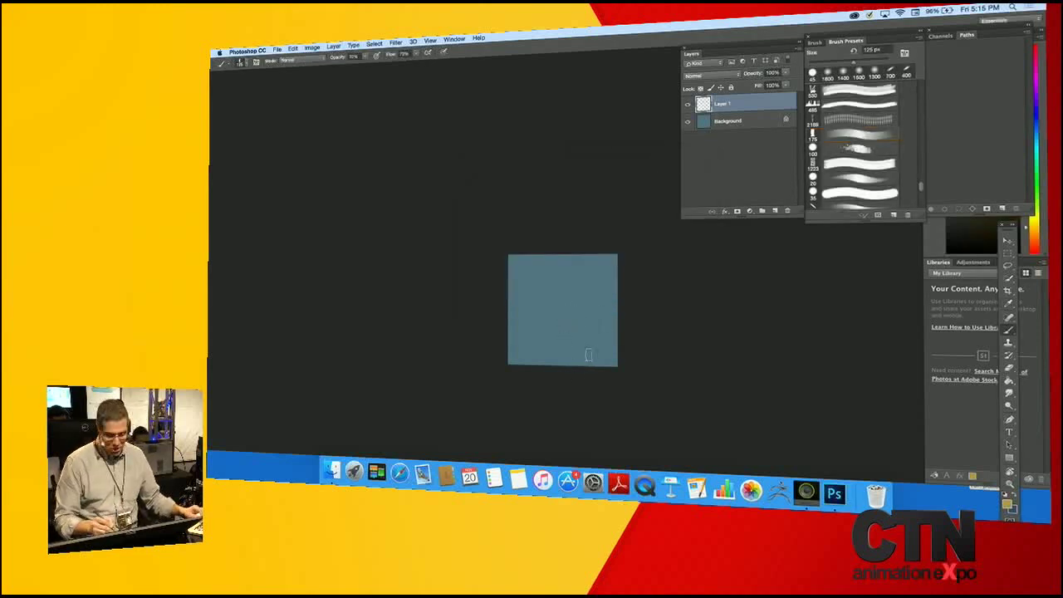
{"action": "left_click_drag", "start_coordinate": [588, 360], "coordinate": [586, 394]}
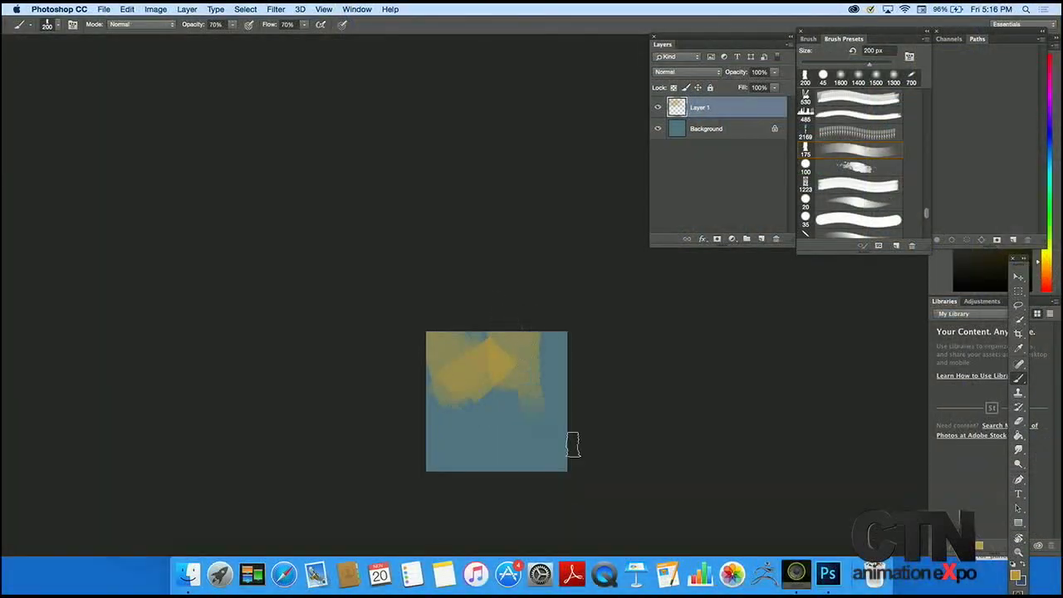
Change the foreground colour to dark green #49712f and brush it over the ochre and blue near the square's right side.
{"action": "left_click", "coordinate": [1015, 573]}
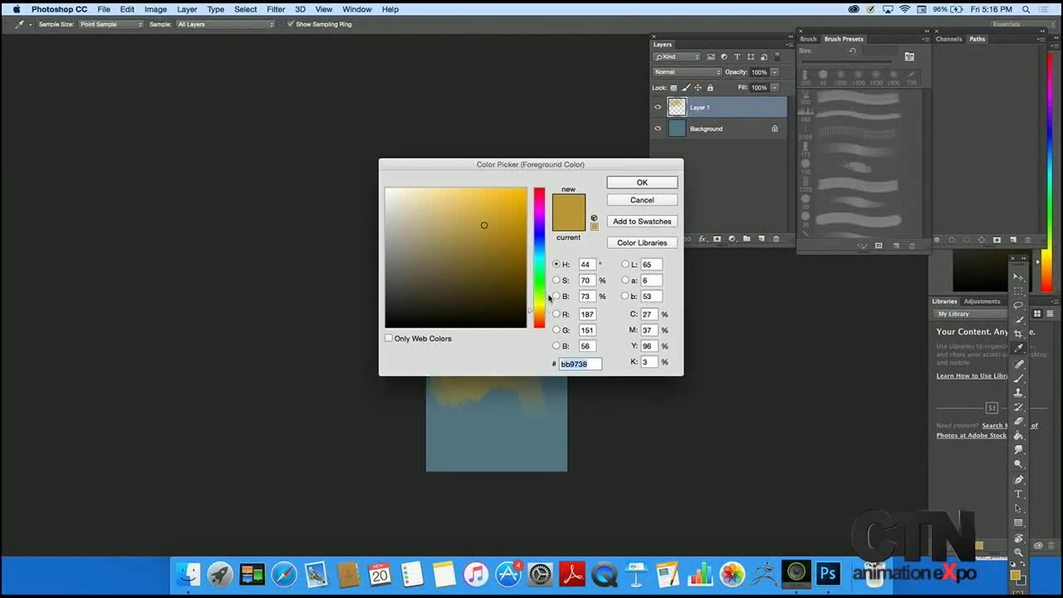
{"action": "left_click_drag", "start_coordinate": [549, 297], "coordinate": [548, 289]}
{"action": "mouse_move", "coordinate": [453, 249]}
{"action": "left_mouse_down"}
{"action": "mouse_move", "coordinate": [438, 272]}
{"action": "mouse_move", "coordinate": [501, 258]}
{"action": "mouse_move", "coordinate": [454, 267]}
{"action": "left_mouse_up"}
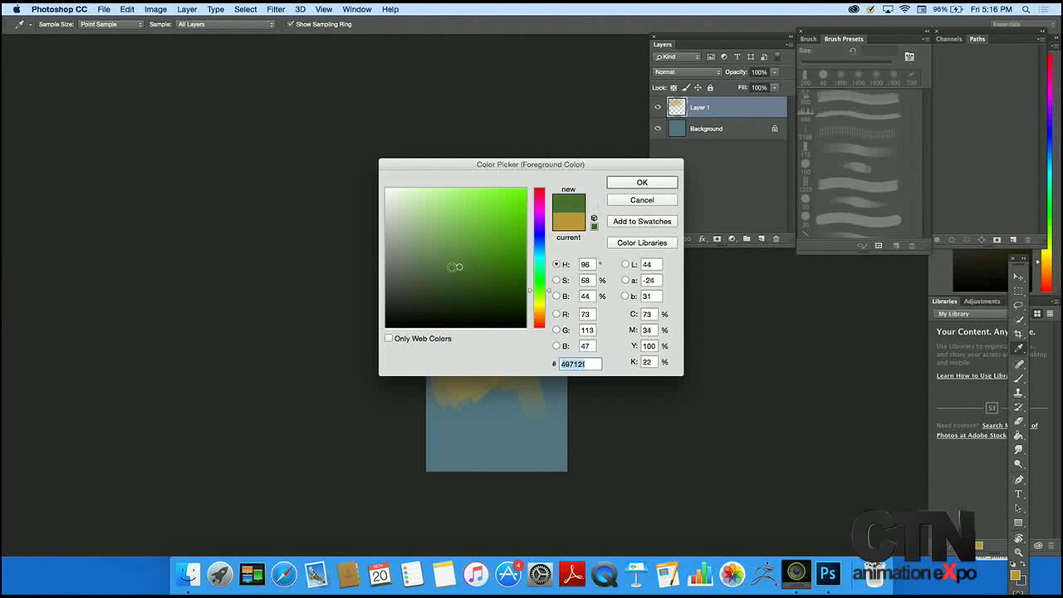
{"action": "left_click", "coordinate": [641, 182]}
{"action": "mouse_move", "coordinate": [540, 391]}
{"action": "left_mouse_down"}
{"action": "mouse_move", "coordinate": [534, 421]}
{"action": "mouse_move", "coordinate": [499, 436]}
{"action": "left_mouse_up"}
Sample mixed tones from the overlapping strokes and paint them over the middle and lower left to blend ochre into blue.
{"action": "left_click", "coordinate": [526, 339], "text": "alt"}
{"action": "key", "text": "i"}
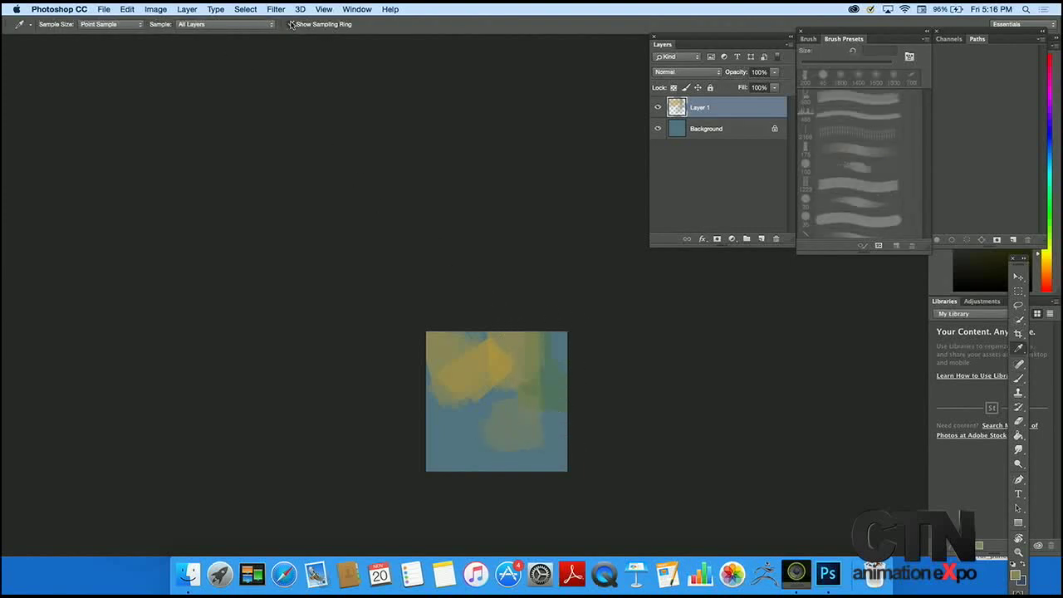
{"action": "key", "text": "b"}
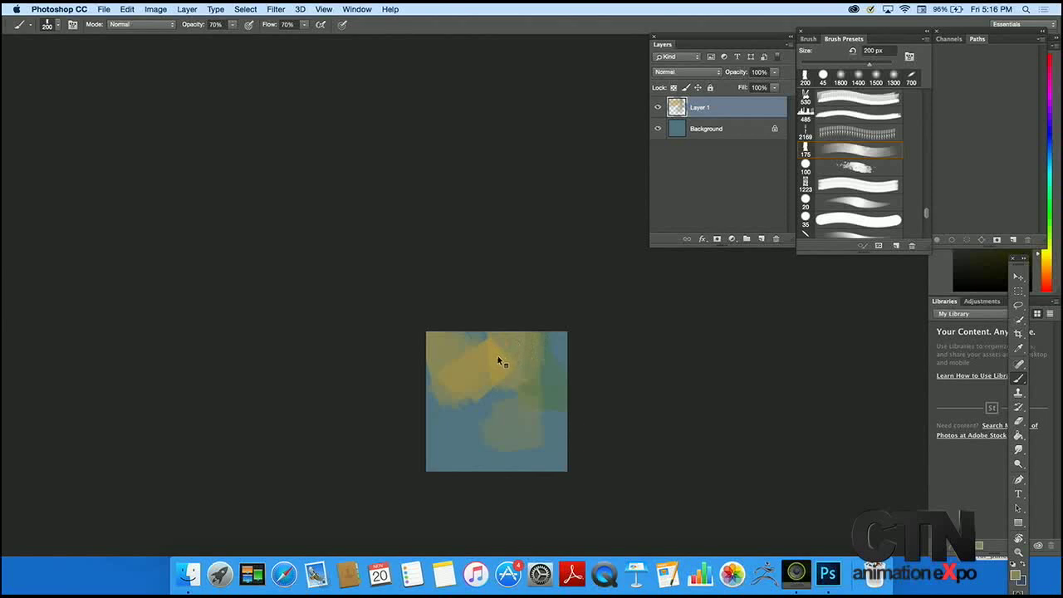
{"action": "mouse_move", "coordinate": [503, 355]}
{"action": "left_mouse_down"}
{"action": "mouse_move", "coordinate": [472, 347]}
{"action": "mouse_move", "coordinate": [494, 347]}
{"action": "mouse_move", "coordinate": [474, 474]}
{"action": "mouse_move", "coordinate": [453, 432]}
{"action": "left_mouse_up"}
{"action": "left_click", "coordinate": [468, 427], "text": "alt"}
{"action": "left_click", "coordinate": [463, 370], "text": "alt"}
{"action": "left_click_drag", "start_coordinate": [452, 382], "coordinate": [435, 404]}
Change the foreground colour to a bright yellow-green and paint patches over the middle and lower part of the square.
{"action": "left_click", "coordinate": [1015, 574]}
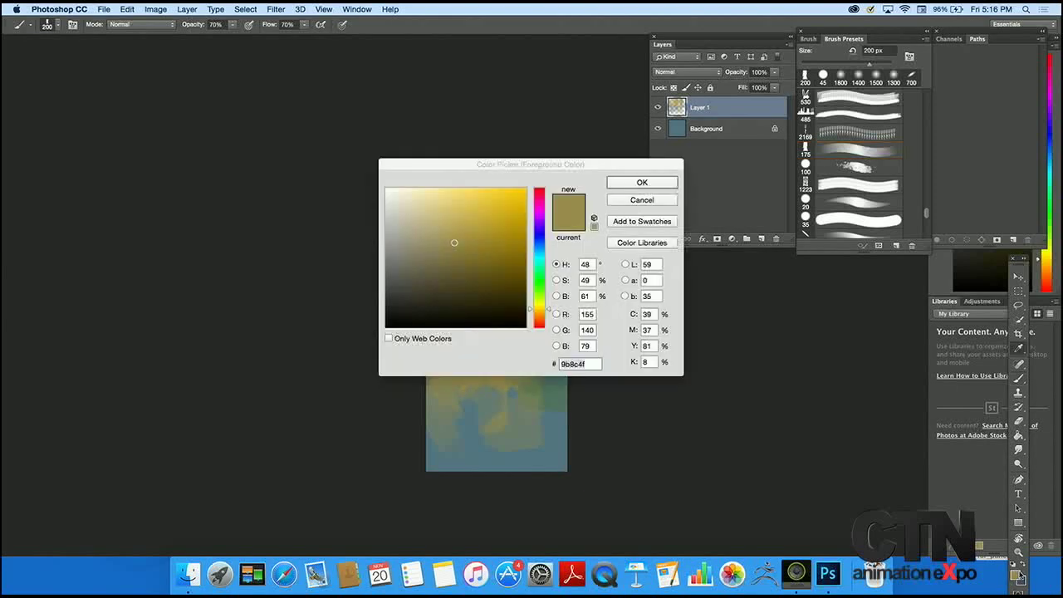
{"action": "left_click_drag", "start_coordinate": [539, 309], "coordinate": [539, 296]}
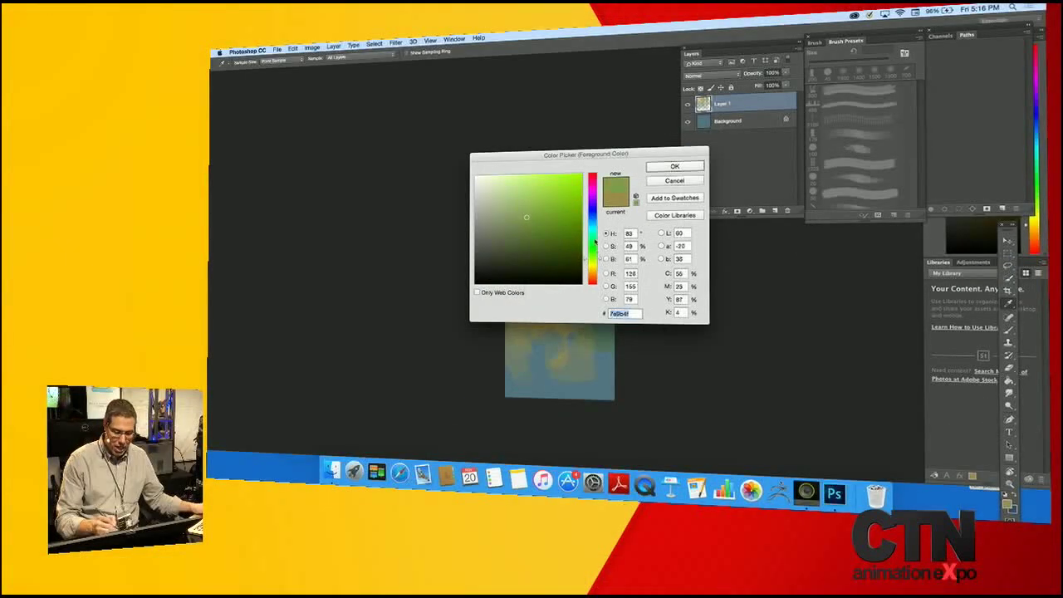
{"action": "left_click_drag", "start_coordinate": [526, 217], "coordinate": [544, 198]}
{"action": "left_click", "coordinate": [661, 167]}
{"action": "mouse_move", "coordinate": [564, 347]}
{"action": "left_mouse_down"}
{"action": "mouse_move", "coordinate": [585, 329]}
{"action": "mouse_move", "coordinate": [581, 378]}
{"action": "mouse_move", "coordinate": [595, 325]}
{"action": "mouse_move", "coordinate": [529, 362]}
{"action": "mouse_move", "coordinate": [588, 373]}
{"action": "mouse_move", "coordinate": [508, 364]}
{"action": "left_mouse_up"}
Reduce the brush to 100 px, set the foreground colour to dark green #47572e and brush it along the lower edge.
{"action": "key", "text": "bracketleft"}
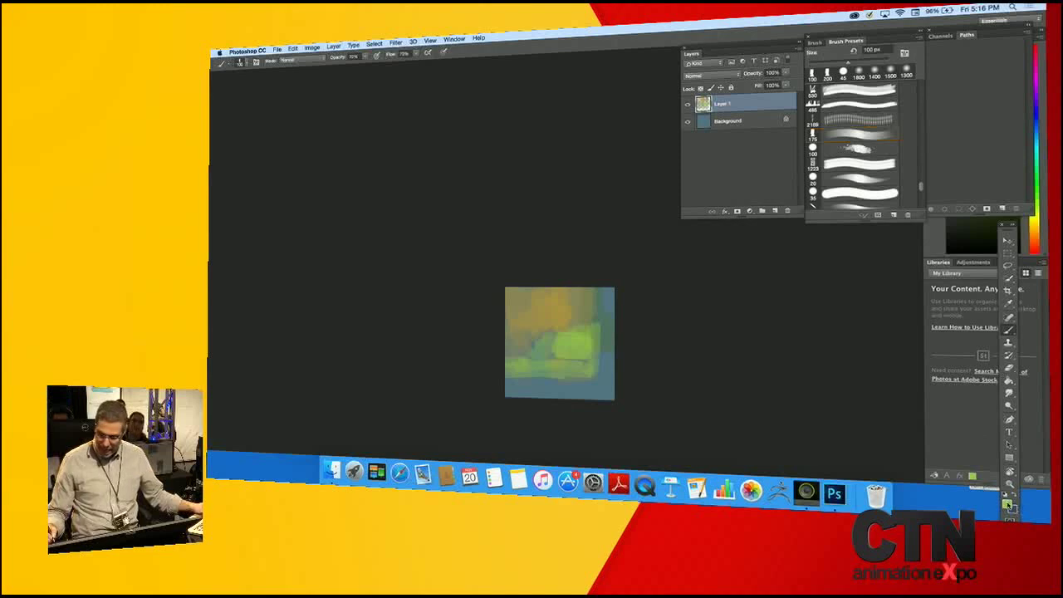
{"action": "left_click", "coordinate": [1007, 504]}
{"action": "left_click_drag", "start_coordinate": [546, 231], "coordinate": [525, 246]}
{"action": "left_click", "coordinate": [668, 167]}
{"action": "left_click_drag", "start_coordinate": [503, 375], "coordinate": [579, 388]}
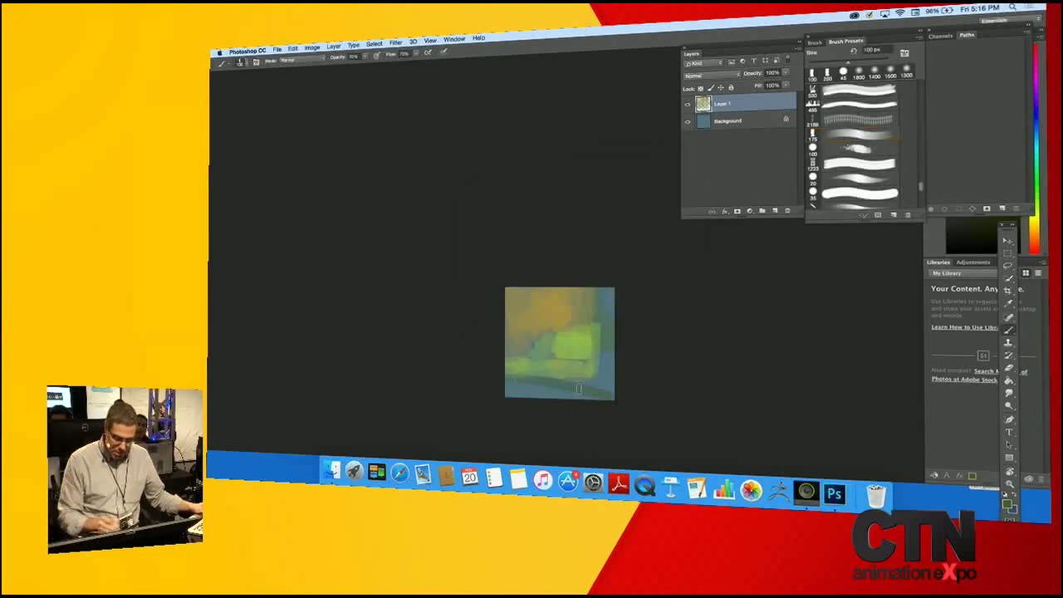
Set the foreground colour to dark red-brown #69280b and paint a ground band along the bottom with a 300 px brush.
{"action": "left_click", "coordinate": [1009, 504]}
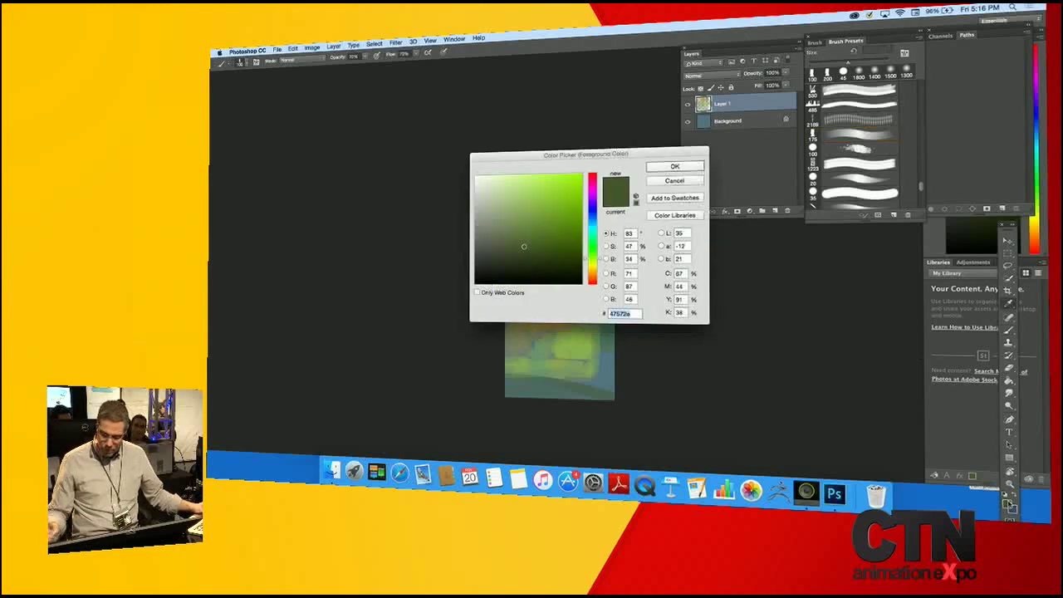
{"action": "left_click_drag", "start_coordinate": [600, 261], "coordinate": [595, 279]}
{"action": "left_click_drag", "start_coordinate": [567, 237], "coordinate": [571, 236]}
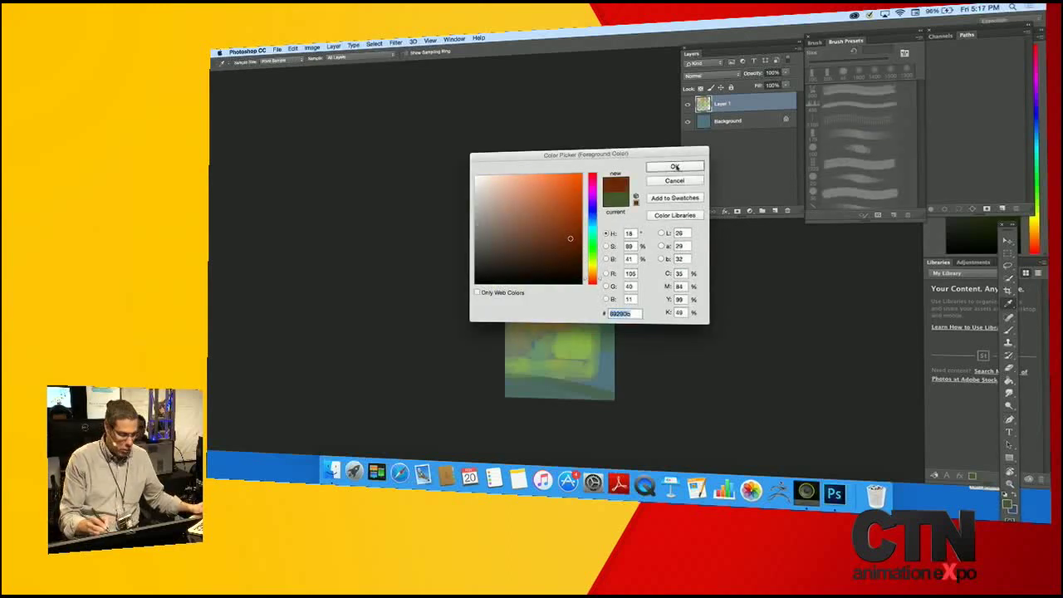
{"action": "key", "text": "Return"}
{"action": "key", "text": "bracketright"}
{"action": "key", "text": "bracketright"}
{"action": "key", "text": "bracketright"}
{"action": "left_click_drag", "start_coordinate": [490, 381], "coordinate": [620, 413]}
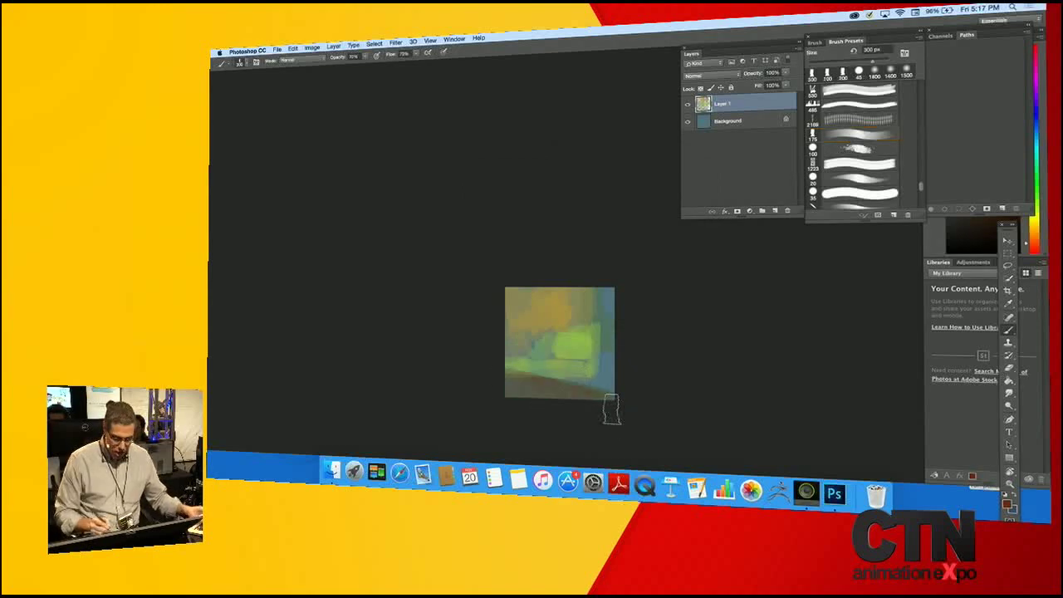
Reduce the brush to 90 px and strengthen the red-brown along the upper edge of the ground.
{"action": "key", "text": "bracketleft"}
{"action": "key", "text": "bracketleft"}
{"action": "key", "text": "bracketleft"}
{"action": "key", "text": "bracketleft"}
{"action": "key", "text": "bracketleft"}
{"action": "key", "text": "bracketleft"}
{"action": "key", "text": "bracketleft"}
{"action": "left_click_drag", "start_coordinate": [512, 375], "coordinate": [564, 385]}
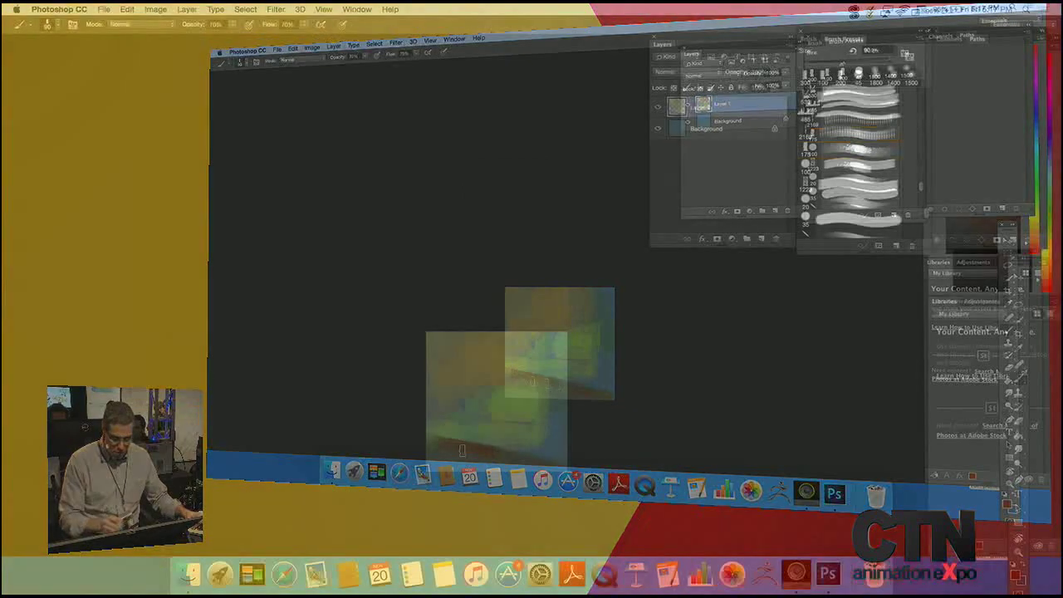
Shrink the brush down to 25 px and paint a red-brown tree trunk with thin branches fanning up over the ochre area.
{"action": "key", "text": "bracketleft"}
{"action": "key", "text": "bracketleft"}
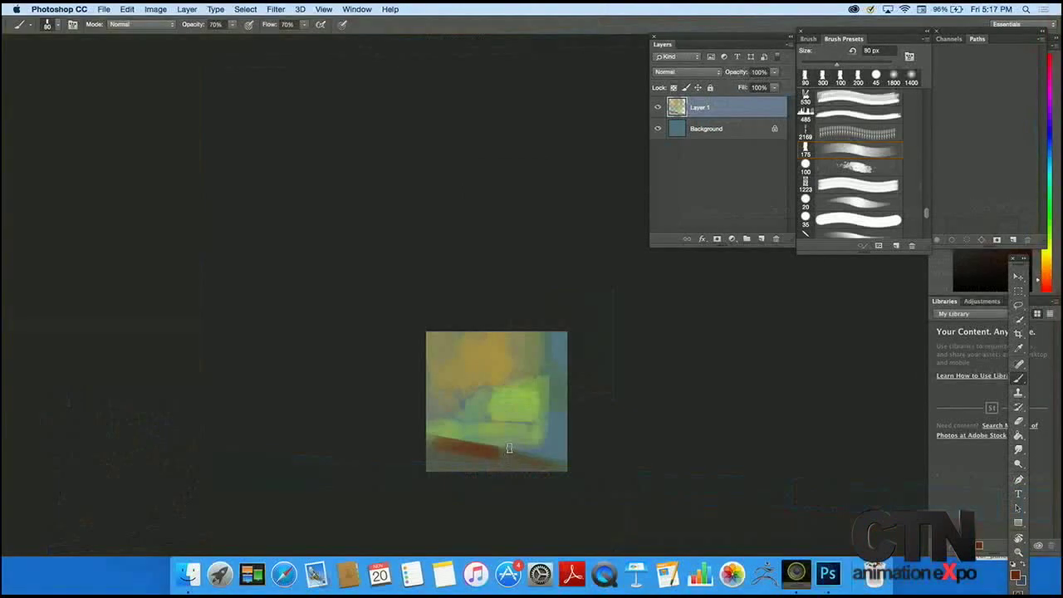
{"action": "left_click_drag", "start_coordinate": [568, 379], "coordinate": [569, 391]}
{"action": "left_click_drag", "start_coordinate": [450, 406], "coordinate": [450, 438]}
{"action": "left_click_drag", "start_coordinate": [475, 373], "coordinate": [491, 333]}
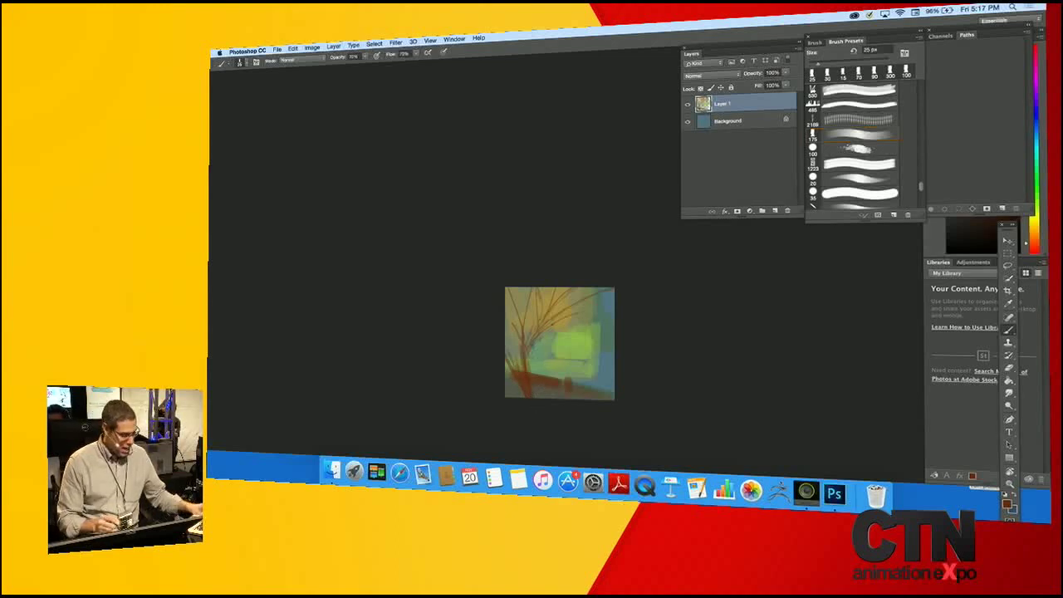
Darken the brown foreground colour and build up the mound at the tree's base with a 175 px brush.
{"action": "left_click", "coordinate": [1007, 503]}
{"action": "left_click_drag", "start_coordinate": [570, 243], "coordinate": [573, 252]}
{"action": "left_click", "coordinate": [675, 166]}
{"action": "key", "text": "bracketright"}
{"action": "key", "text": "bracketright"}
{"action": "key", "text": "bracketright"}
{"action": "key", "text": "bracketright"}
{"action": "key", "text": "bracketright"}
{"action": "mouse_move", "coordinate": [535, 389]}
{"action": "left_mouse_down"}
{"action": "mouse_move", "coordinate": [529, 429]}
{"action": "mouse_move", "coordinate": [518, 372]}
{"action": "mouse_move", "coordinate": [511, 421]}
{"action": "mouse_move", "coordinate": [532, 379]}
{"action": "mouse_move", "coordinate": [527, 391]}
{"action": "mouse_move", "coordinate": [503, 375]}
{"action": "mouse_move", "coordinate": [539, 359]}
{"action": "left_mouse_up"}
Sample tones from the mound and the green background and blend them along the ground beside the tree.
{"action": "left_click", "coordinate": [519, 386], "text": "alt"}
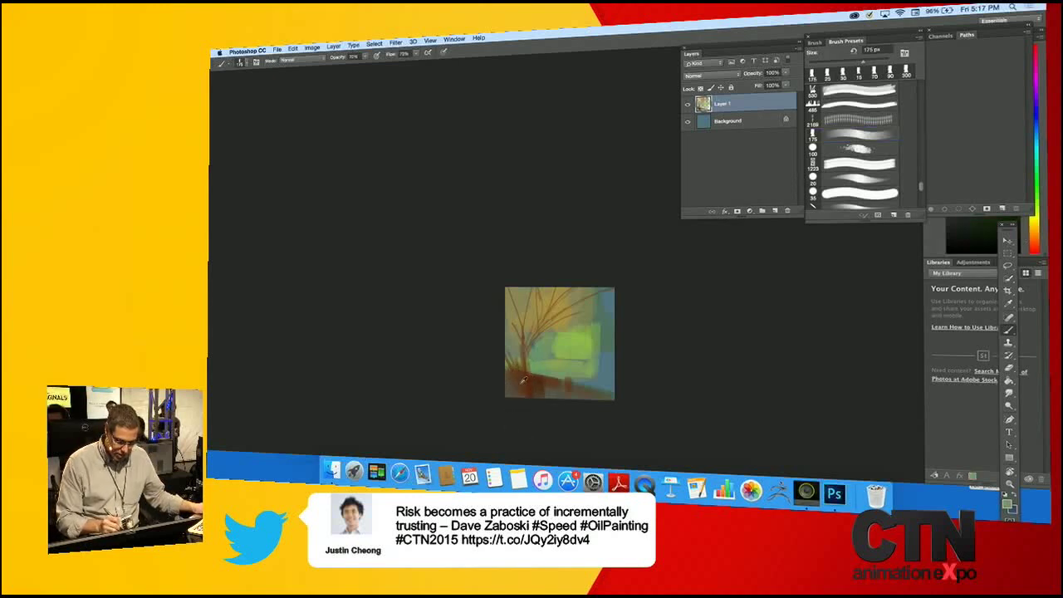
{"action": "left_click", "coordinate": [527, 378], "text": "alt"}
{"action": "left_click", "coordinate": [550, 367], "text": "alt"}
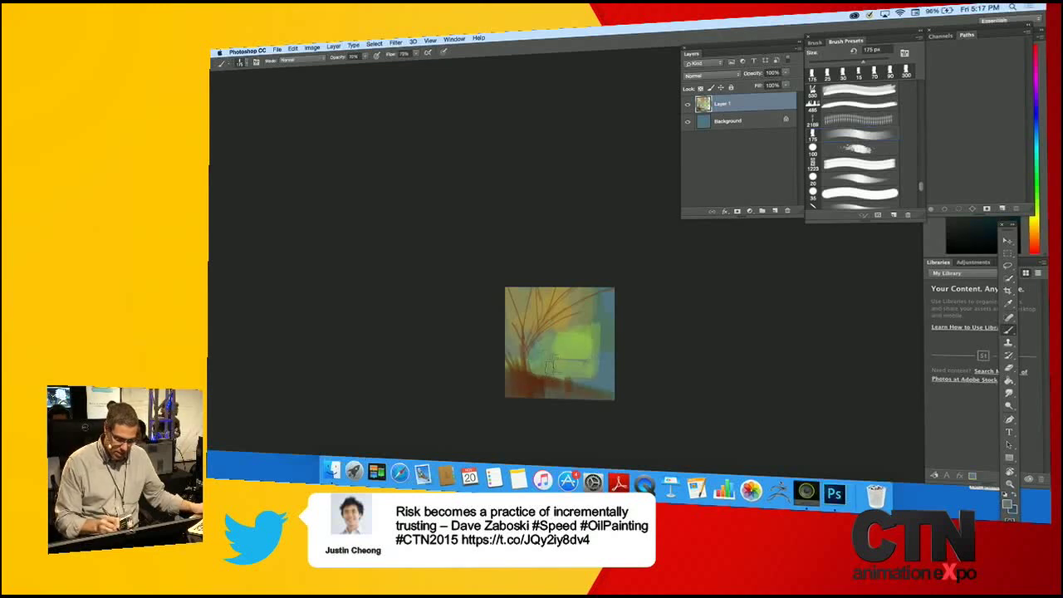
{"action": "left_click", "coordinate": [537, 382], "text": "alt"}
{"action": "left_click_drag", "start_coordinate": [542, 389], "coordinate": [572, 401]}
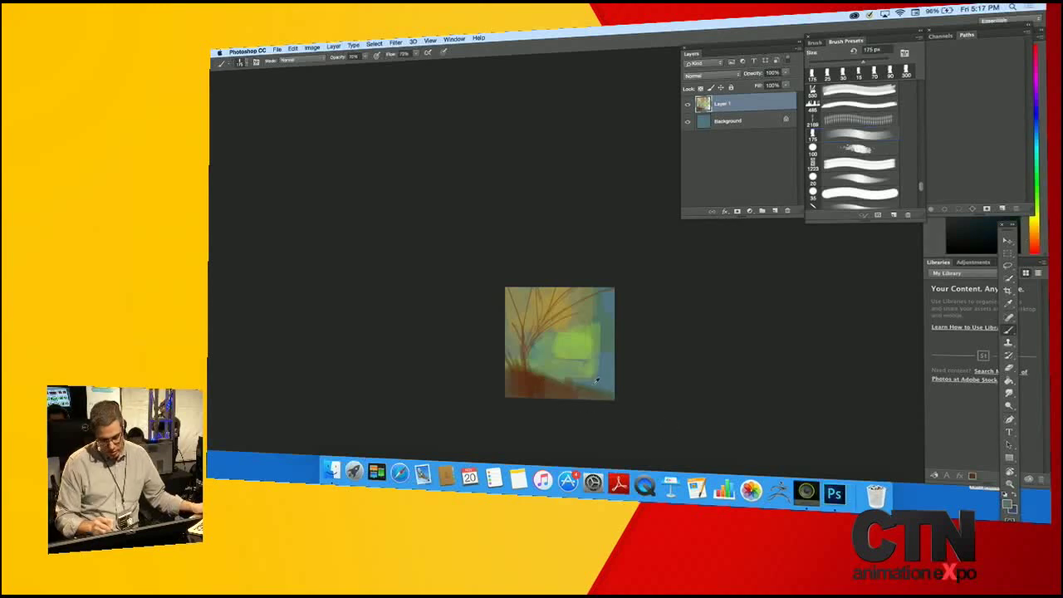
Sample background greens and paint them over the blue upper right area and the sky behind the branches.
{"action": "mouse_move", "coordinate": [608, 342]}
{"action": "left_mouse_down"}
{"action": "mouse_move", "coordinate": [607, 304]}
{"action": "mouse_move", "coordinate": [582, 331]}
{"action": "mouse_move", "coordinate": [593, 336]}
{"action": "mouse_move", "coordinate": [600, 306]}
{"action": "mouse_move", "coordinate": [606, 357]}
{"action": "mouse_move", "coordinate": [584, 306]}
{"action": "mouse_move", "coordinate": [603, 303]}
{"action": "mouse_move", "coordinate": [571, 328]}
{"action": "left_mouse_up"}
{"action": "left_click", "coordinate": [578, 334], "text": "alt"}
{"action": "left_click", "coordinate": [601, 308], "text": "alt"}
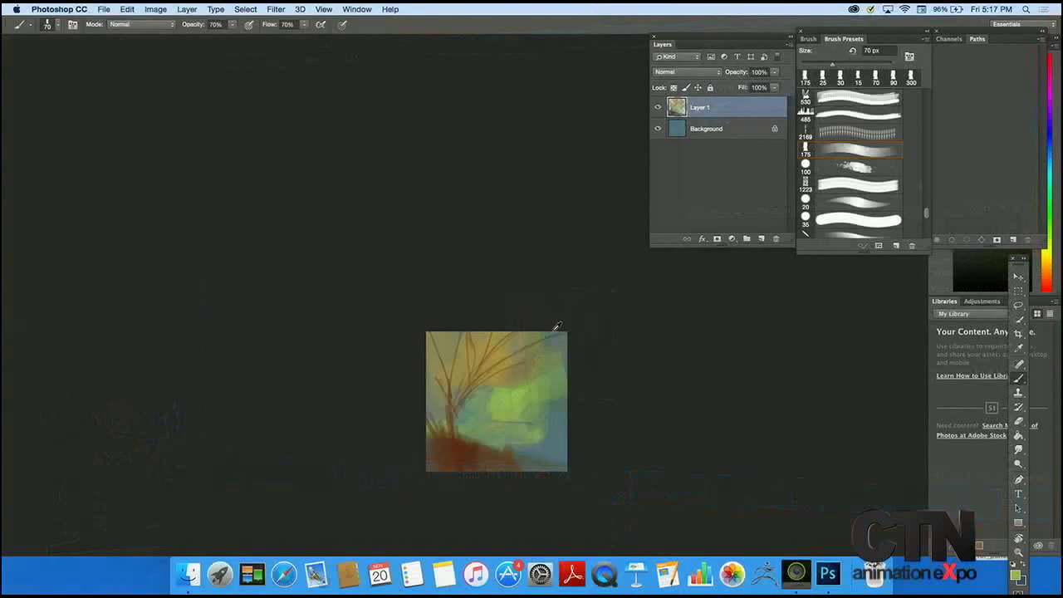
{"action": "left_click_drag", "start_coordinate": [544, 332], "coordinate": [500, 355]}
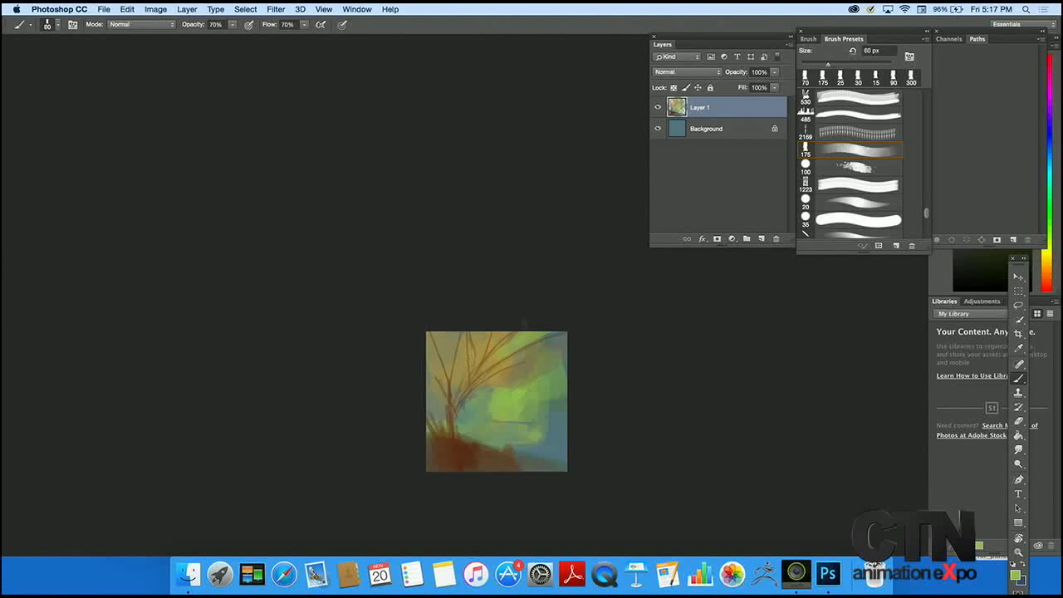
Fill the gaps between the branches with yellow-green strokes, varying the brush between 35 and 60 px.
{"action": "key", "text": "bracketleft"}
{"action": "left_click_drag", "start_coordinate": [501, 344], "coordinate": [519, 332]}
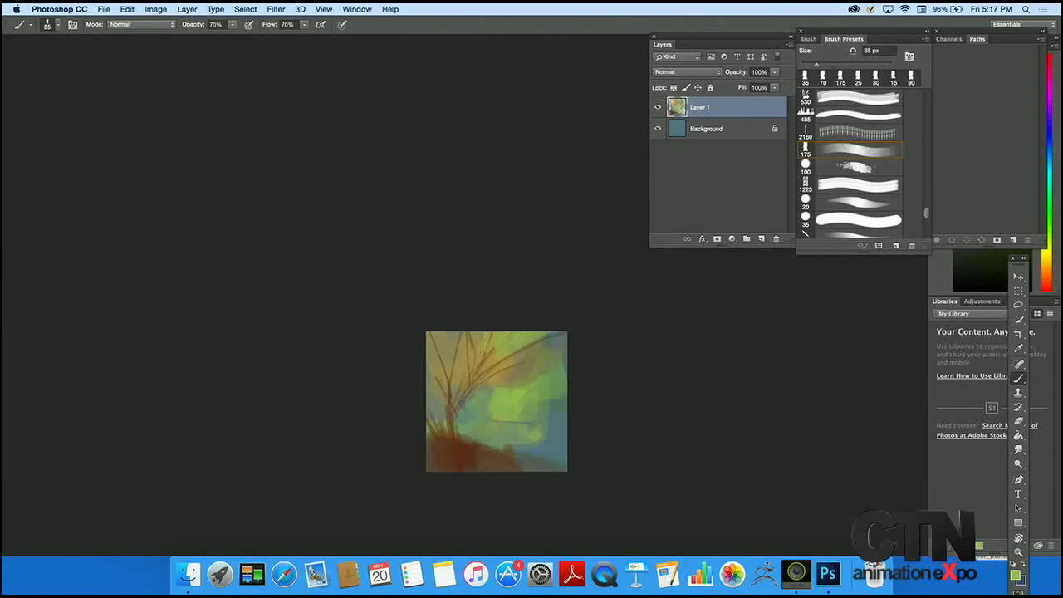
{"action": "key", "text": "bracketright"}
{"action": "left_click_drag", "start_coordinate": [481, 378], "coordinate": [513, 369]}
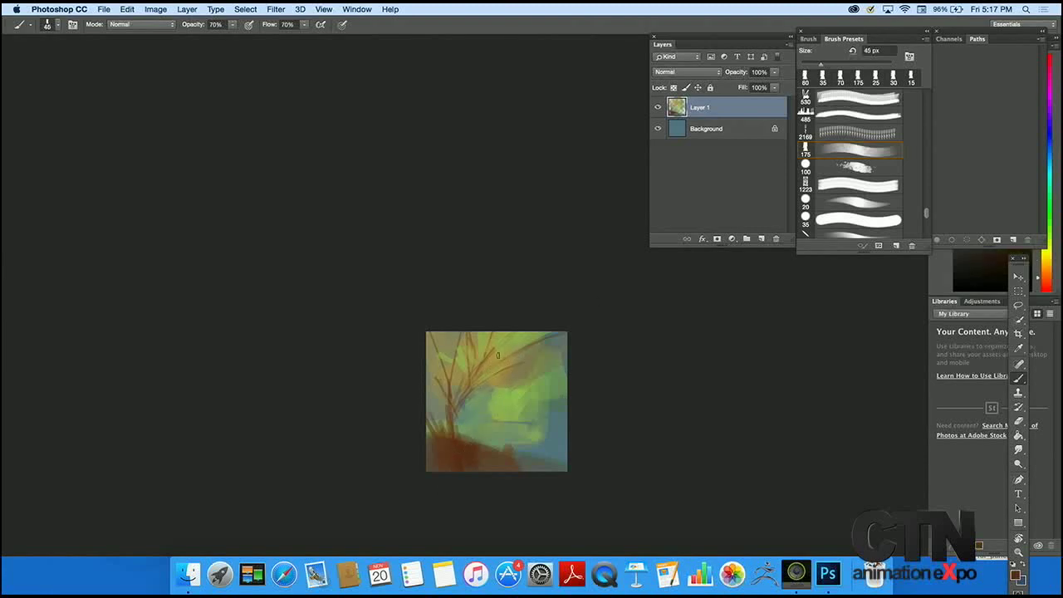
Redraw the branches in brown with a 15 px brush and add brighter orange strokes along them.
{"action": "key", "text": "bracketleft"}
{"action": "mouse_move", "coordinate": [479, 366]}
{"action": "left_mouse_down"}
{"action": "mouse_move", "coordinate": [510, 331]}
{"action": "mouse_move", "coordinate": [530, 332]}
{"action": "left_mouse_up"}
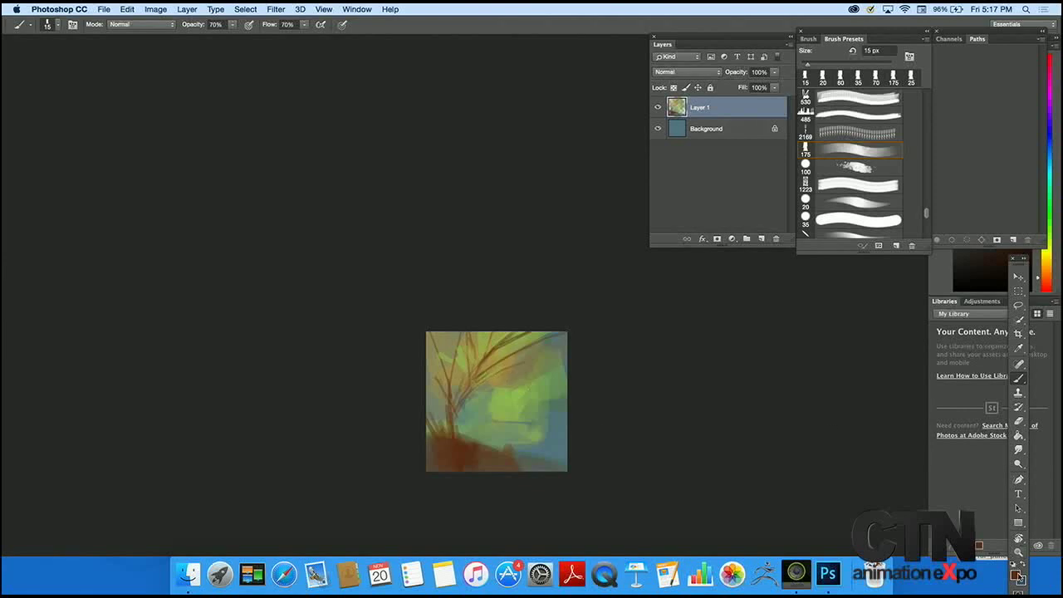
{"action": "left_click", "coordinate": [1015, 573]}
{"action": "left_click_drag", "start_coordinate": [487, 277], "coordinate": [517, 219]}
{"action": "left_click", "coordinate": [616, 184]}
{"action": "left_click_drag", "start_coordinate": [479, 378], "coordinate": [456, 403]}
Change the foreground colour to dark blue and shade the tree trunk with it, reducing the brush for finer strokes.
{"action": "left_click", "coordinate": [1014, 573]}
{"action": "left_click_drag", "start_coordinate": [541, 276], "coordinate": [512, 257]}
{"action": "left_click", "coordinate": [629, 181]}
{"action": "mouse_move", "coordinate": [450, 411]}
{"action": "left_mouse_down"}
{"action": "mouse_move", "coordinate": [469, 284]}
{"action": "mouse_move", "coordinate": [457, 403]}
{"action": "mouse_move", "coordinate": [480, 333]}
{"action": "mouse_move", "coordinate": [454, 422]}
{"action": "left_mouse_up"}
{"action": "key", "text": "bracketleft"}
{"action": "key", "text": "bracketleft"}
{"action": "key", "text": "bracketleft"}
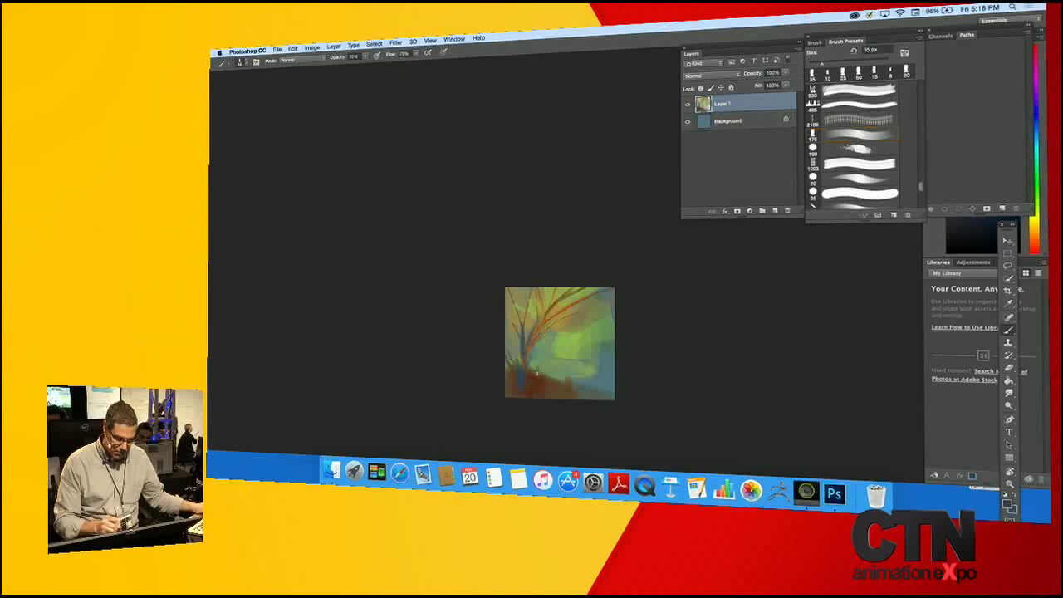
Paint short dark grass blades on the mound's right edge with a 35 px brush and sample the background greens.
{"action": "left_click_drag", "start_coordinate": [537, 373], "coordinate": [550, 361]}
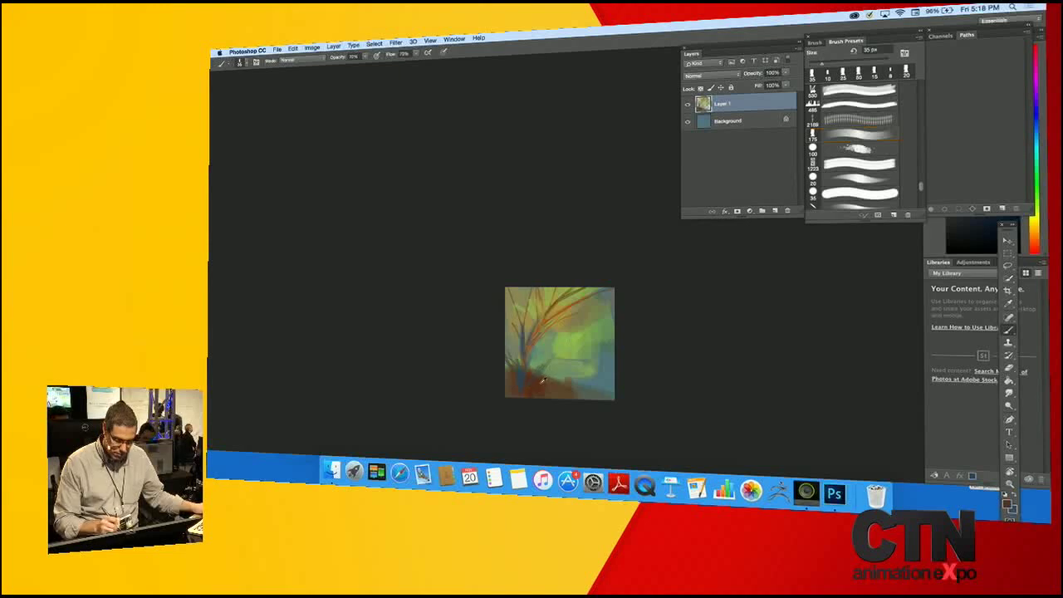
{"action": "left_click", "coordinate": [558, 352], "text": "alt"}
{"action": "left_click", "coordinate": [565, 337], "text": "alt"}
Shift the sampled green foreground colour to a pale violet and return to the Brush tool.
{"action": "left_click", "coordinate": [1009, 504]}
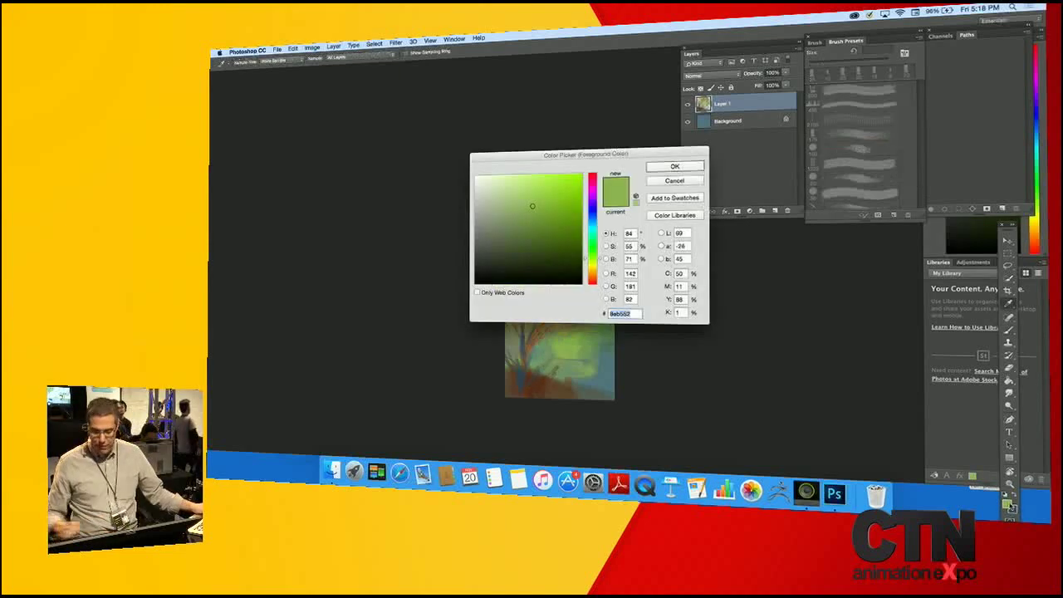
{"action": "mouse_move", "coordinate": [564, 218]}
{"action": "left_mouse_down"}
{"action": "mouse_move", "coordinate": [488, 184]}
{"action": "mouse_move", "coordinate": [518, 176]}
{"action": "mouse_move", "coordinate": [496, 201]}
{"action": "mouse_move", "coordinate": [490, 247]}
{"action": "mouse_move", "coordinate": [540, 262]}
{"action": "mouse_move", "coordinate": [526, 270]}
{"action": "mouse_move", "coordinate": [560, 239]}
{"action": "mouse_move", "coordinate": [531, 248]}
{"action": "mouse_move", "coordinate": [548, 236]}
{"action": "mouse_move", "coordinate": [543, 200]}
{"action": "mouse_move", "coordinate": [530, 208]}
{"action": "left_mouse_up"}
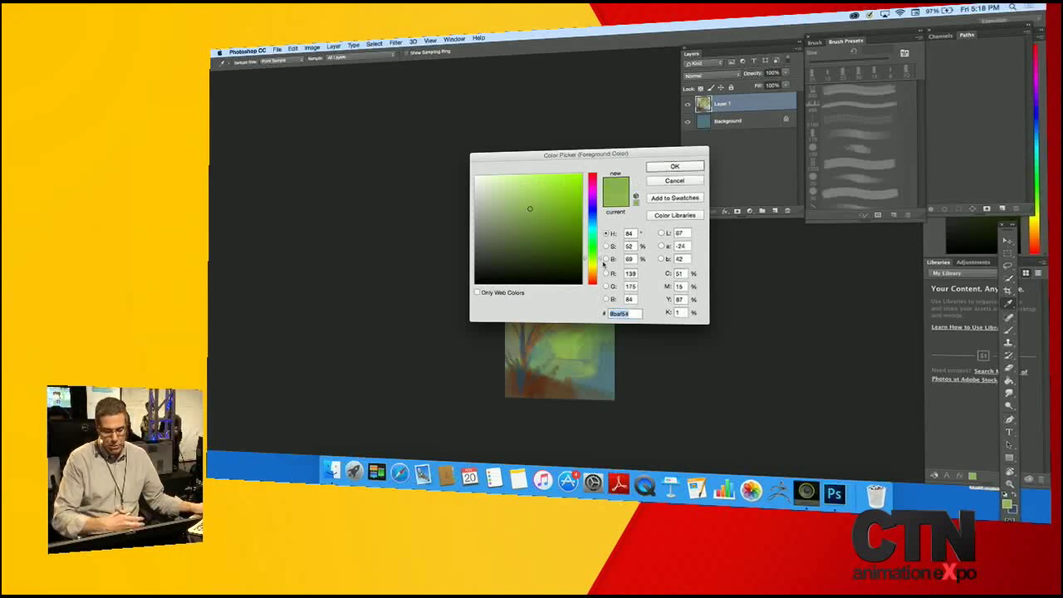
{"action": "left_click_drag", "start_coordinate": [595, 243], "coordinate": [596, 204]}
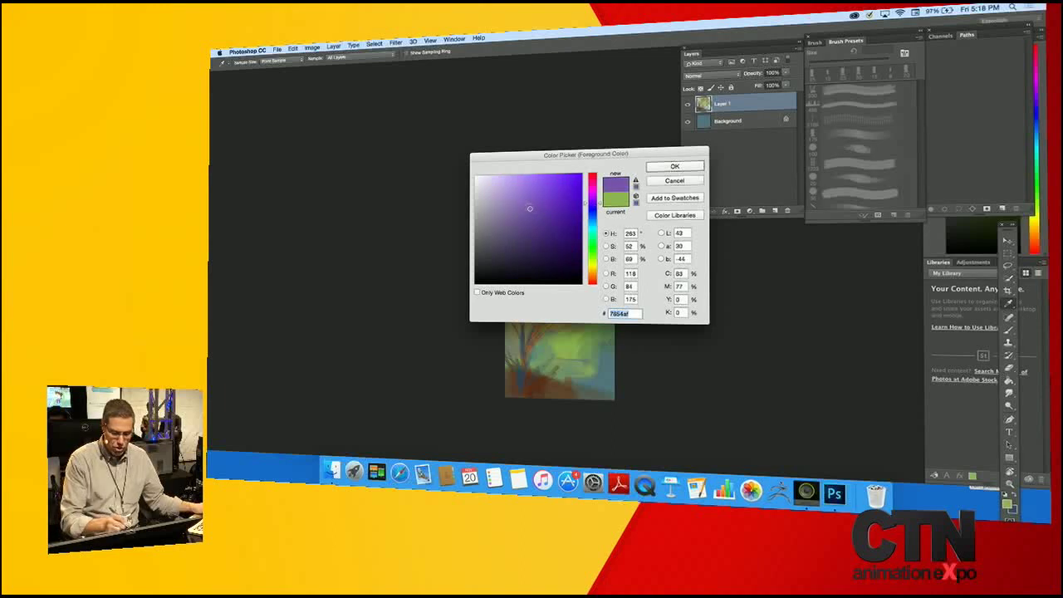
{"action": "left_click_drag", "start_coordinate": [530, 208], "coordinate": [515, 182]}
{"action": "left_click", "coordinate": [674, 166]}
{"action": "key", "text": "b"}
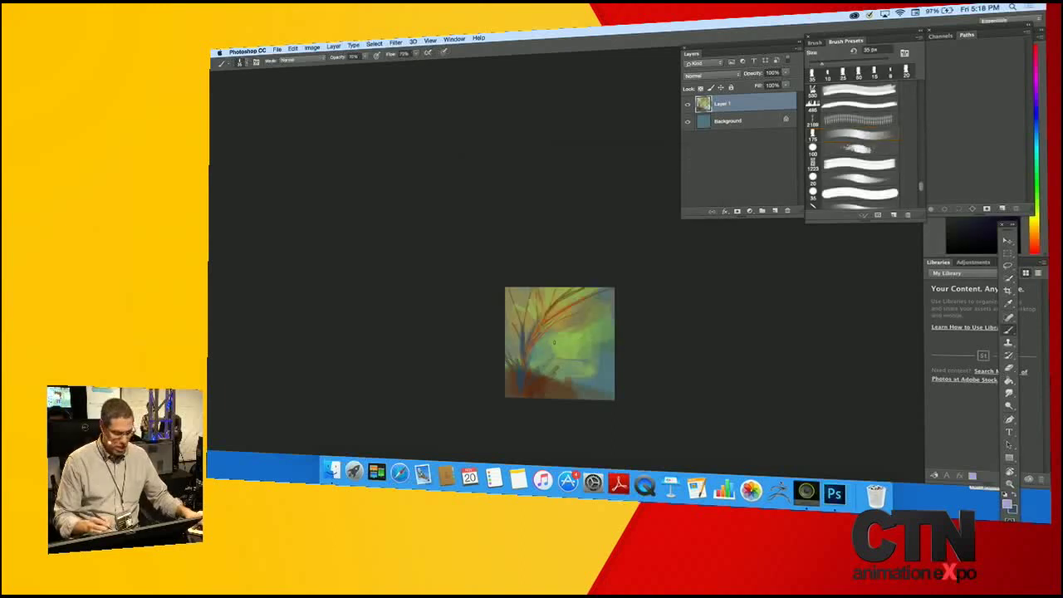
Paint pale violet into the lower right of the picture and blend it with tones sampled from nearby areas.
{"action": "mouse_move", "coordinate": [596, 382]}
{"action": "left_mouse_down"}
{"action": "mouse_move", "coordinate": [603, 369]}
{"action": "mouse_move", "coordinate": [604, 382]}
{"action": "mouse_move", "coordinate": [573, 393]}
{"action": "mouse_move", "coordinate": [598, 385]}
{"action": "left_mouse_up"}
{"action": "left_click", "coordinate": [575, 369], "text": "alt"}
{"action": "left_click", "coordinate": [565, 390], "text": "alt"}
{"action": "mouse_move", "coordinate": [568, 387]}
{"action": "left_mouse_down"}
{"action": "mouse_move", "coordinate": [585, 365]}
{"action": "mouse_move", "coordinate": [597, 382]}
{"action": "mouse_move", "coordinate": [616, 347]}
{"action": "mouse_move", "coordinate": [590, 396]}
{"action": "left_mouse_up"}
{"action": "left_click", "coordinate": [584, 368], "text": "alt"}
{"action": "left_click", "coordinate": [612, 348], "text": "alt"}
{"action": "left_click", "coordinate": [593, 384], "text": "alt"}
{"action": "left_click", "coordinate": [590, 376], "text": "alt"}
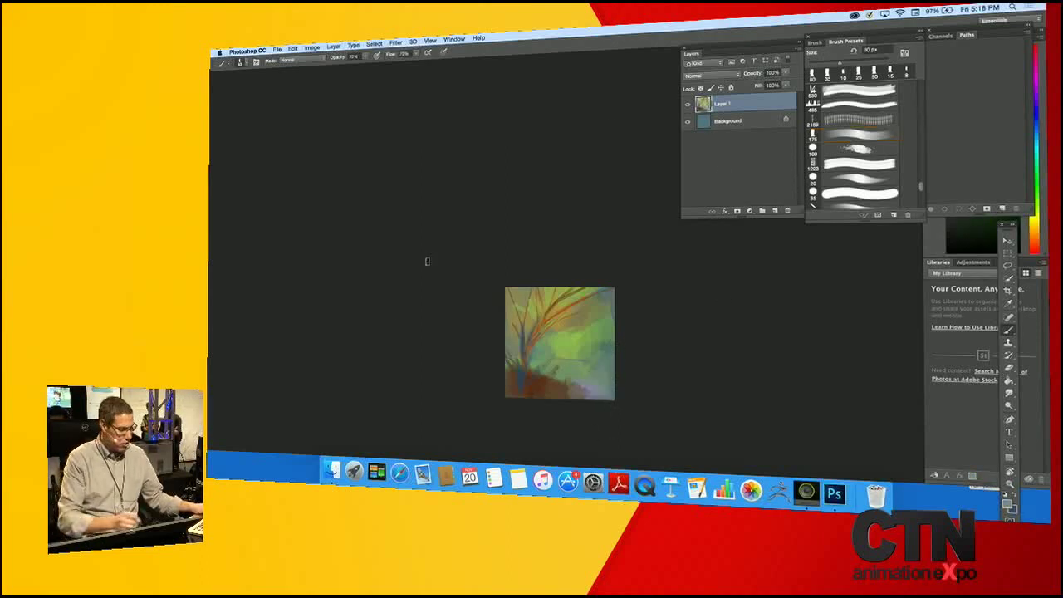
Mix a muted yellow-green foreground colour and work it with sampled ground tones into the lower right edge of the mound.
{"action": "left_click", "coordinate": [1008, 504]}
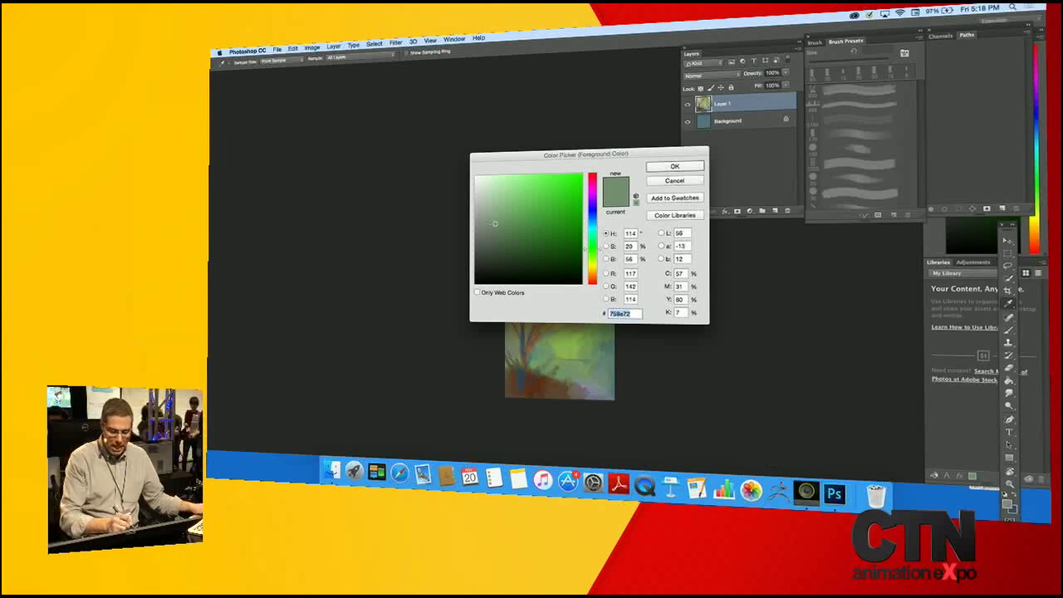
{"action": "left_click_drag", "start_coordinate": [601, 249], "coordinate": [599, 266]}
{"action": "left_click_drag", "start_coordinate": [508, 208], "coordinate": [526, 211]}
{"action": "left_click", "coordinate": [674, 166]}
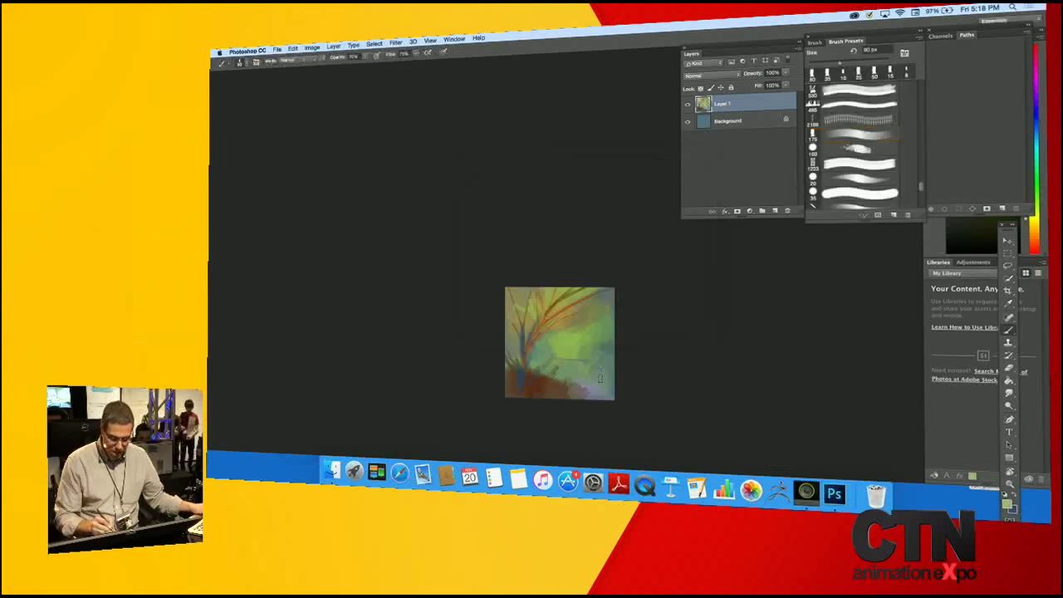
{"action": "left_click", "coordinate": [543, 385], "text": "alt"}
{"action": "left_click_drag", "start_coordinate": [546, 386], "coordinate": [579, 398]}
{"action": "left_click", "coordinate": [573, 382], "text": "alt"}
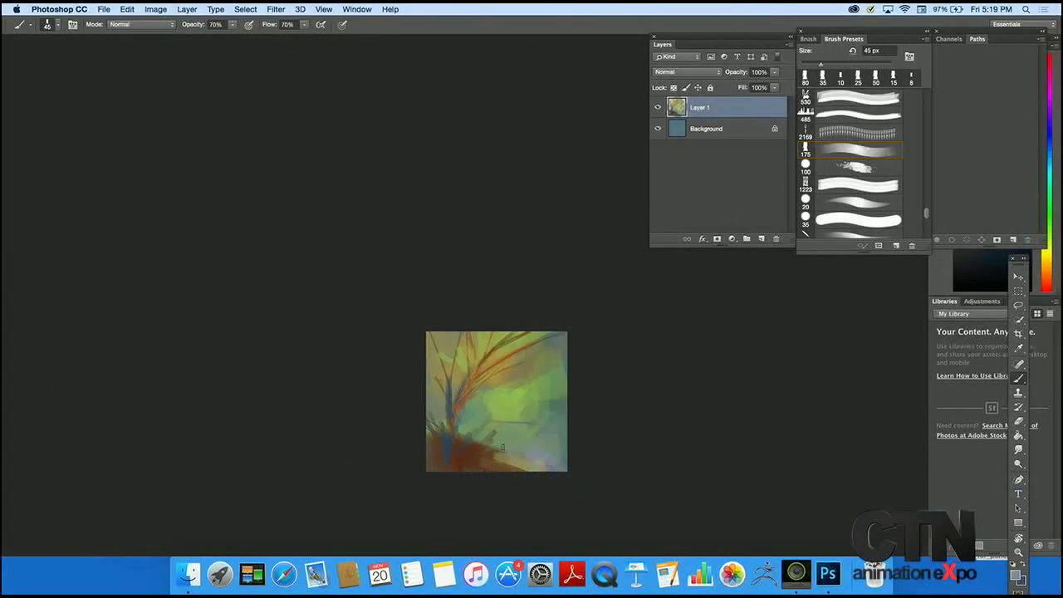
{"action": "left_click_drag", "start_coordinate": [502, 447], "coordinate": [459, 440]}
Change the foreground colour to turquoise and paint a horizontal band behind the trunk with an enlarged brush.
{"action": "left_click", "coordinate": [1017, 577]}
{"action": "left_click_drag", "start_coordinate": [548, 253], "coordinate": [525, 262]}
{"action": "left_click_drag", "start_coordinate": [440, 240], "coordinate": [453, 232]}
{"action": "left_click", "coordinate": [642, 182]}
{"action": "key", "text": "bracketright"}
{"action": "key", "text": "bracketright"}
{"action": "key", "text": "bracketright"}
{"action": "mouse_move", "coordinate": [500, 423]}
{"action": "left_mouse_down"}
{"action": "mouse_move", "coordinate": [535, 420]}
{"action": "mouse_move", "coordinate": [467, 417]}
{"action": "left_mouse_up"}
Reduce the brush to 45 px, sample a colour beside the branches and retouch the area left of the trunk.
{"action": "key", "text": "bracketleft"}
{"action": "key", "text": "bracketleft"}
{"action": "key", "text": "bracketleft"}
{"action": "key", "text": "bracketleft"}
{"action": "key", "text": "bracketleft"}
{"action": "key", "text": "bracketleft"}
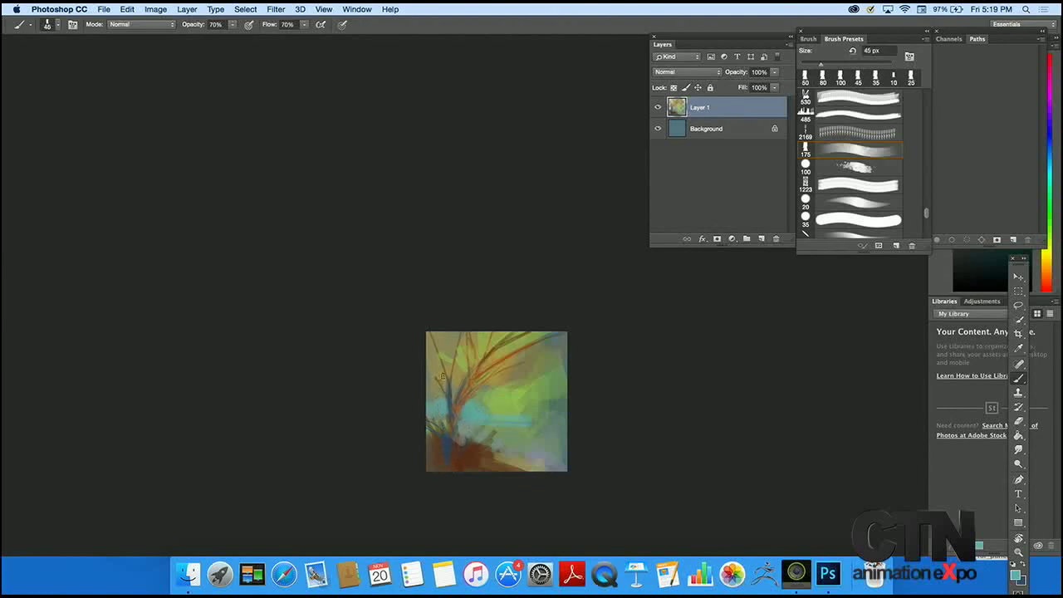
{"action": "left_click", "coordinate": [439, 384], "text": "alt"}
{"action": "left_click_drag", "start_coordinate": [438, 405], "coordinate": [444, 438]}
Sample the tree and mound browns and paint grass blades rising from the mound with a 30 px brush.
{"action": "left_click", "coordinate": [465, 397], "text": "alt"}
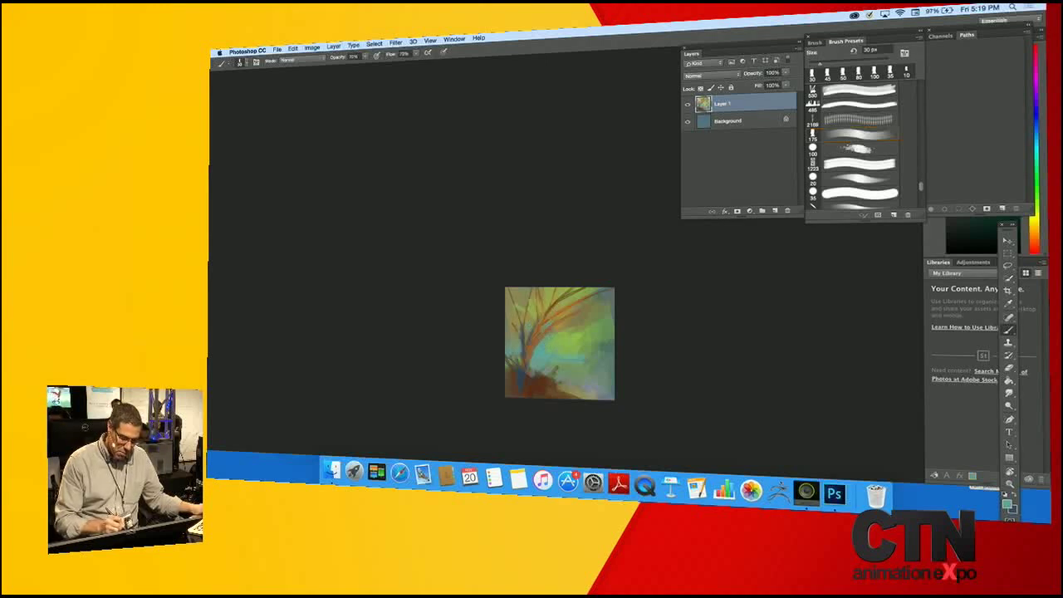
{"action": "left_click", "coordinate": [541, 384], "text": "alt"}
{"action": "left_click_drag", "start_coordinate": [541, 382], "coordinate": [556, 365]}
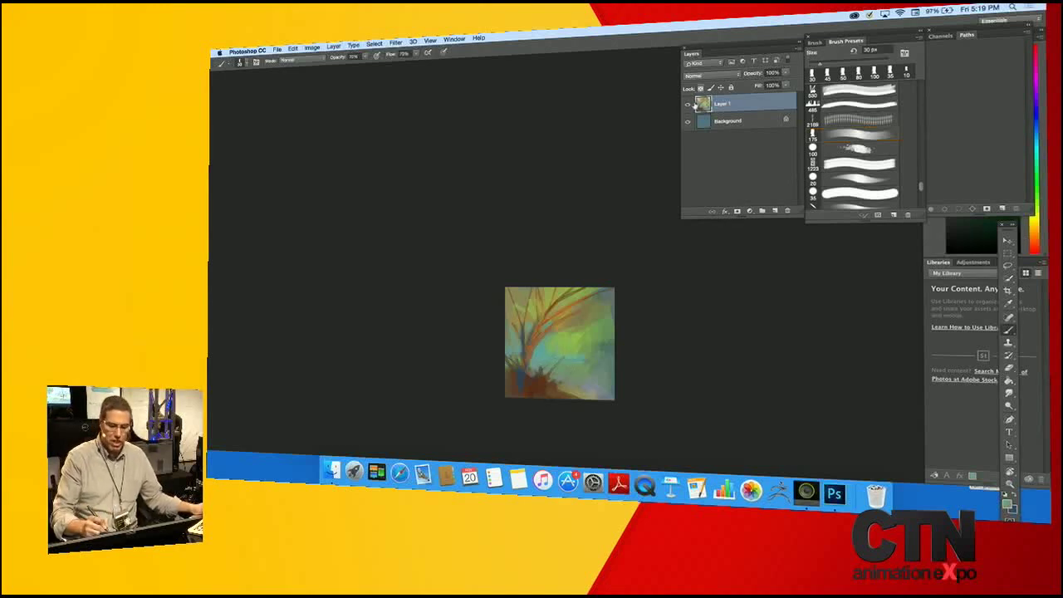
Hide the painted layer and add a new empty layer above it.
{"action": "left_click", "coordinate": [688, 104]}
{"action": "left_click", "coordinate": [775, 211]}
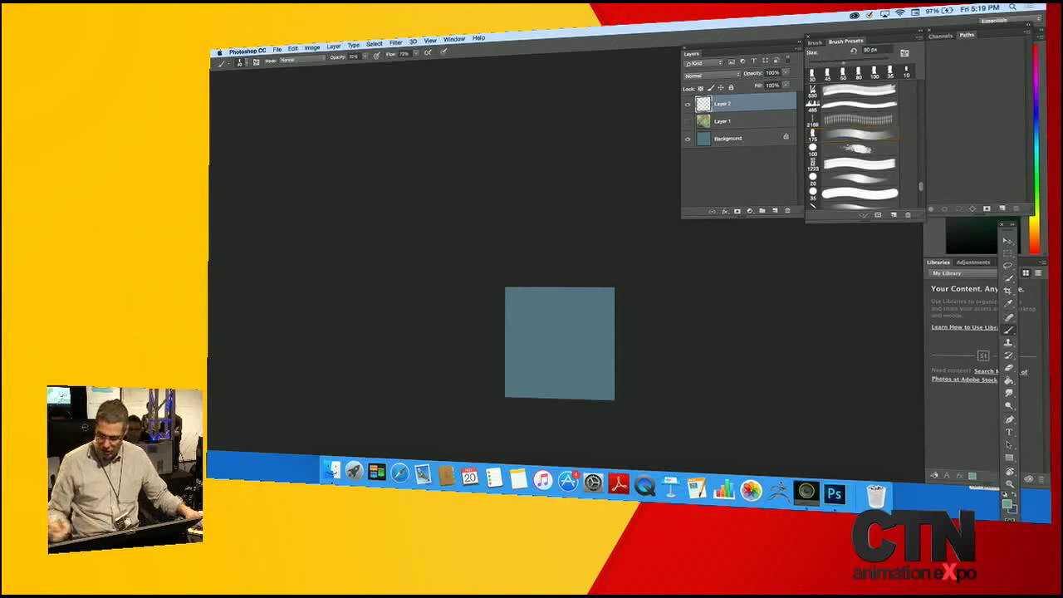
Set the foreground colour to dark olive brown #57470e and paint broad, loose strokes across the blue square.
{"action": "left_click", "coordinate": [1009, 504]}
{"action": "left_click_drag", "start_coordinate": [601, 239], "coordinate": [598, 271]}
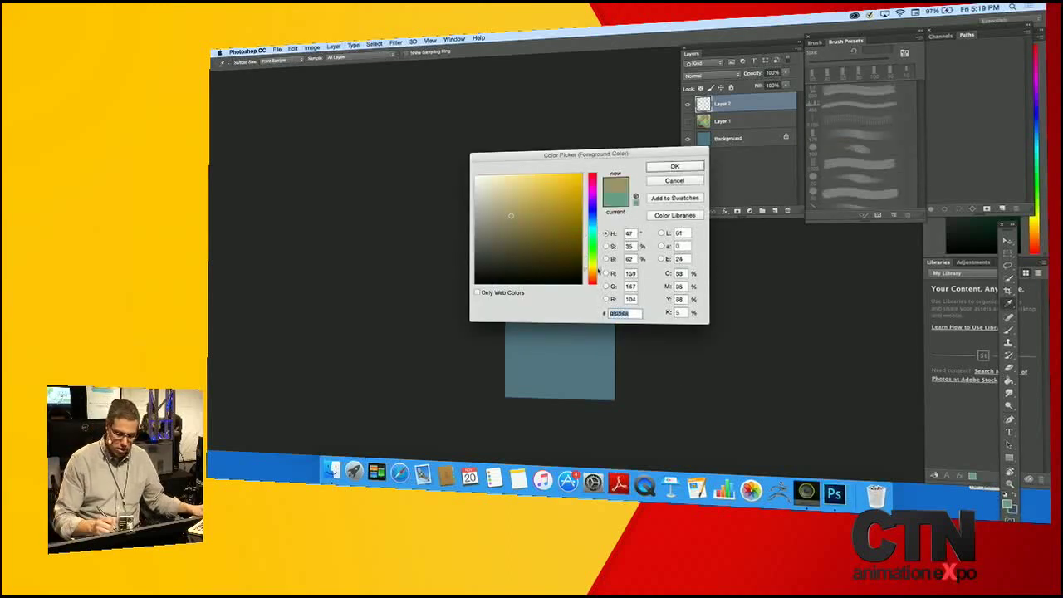
{"action": "left_click_drag", "start_coordinate": [546, 233], "coordinate": [564, 246]}
{"action": "left_click", "coordinate": [674, 166]}
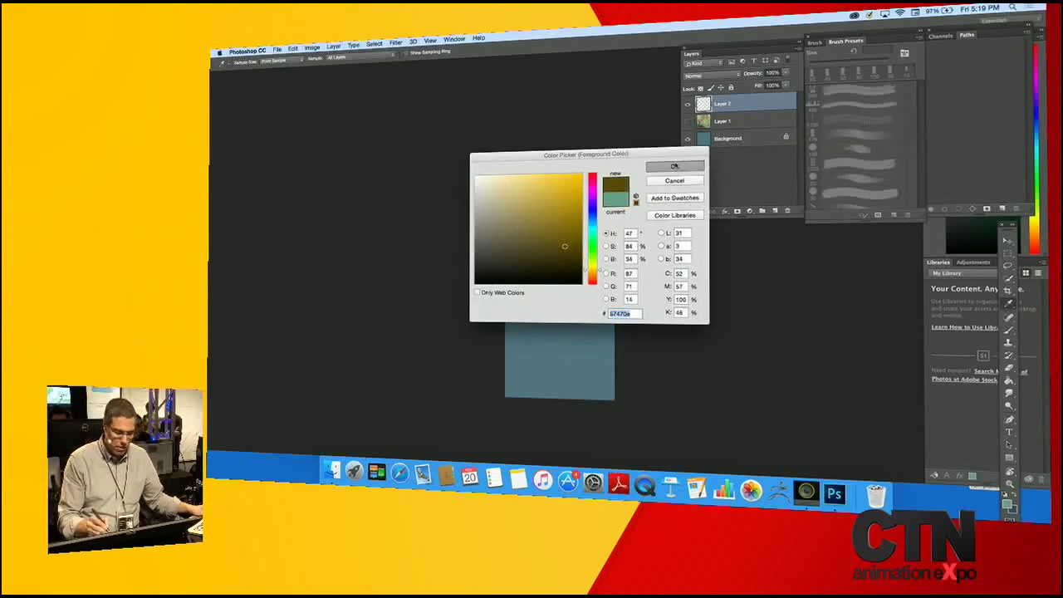
{"action": "mouse_move", "coordinate": [534, 310]}
{"action": "left_mouse_down"}
{"action": "mouse_move", "coordinate": [568, 320]}
{"action": "mouse_move", "coordinate": [551, 331]}
{"action": "mouse_move", "coordinate": [535, 310]}
{"action": "mouse_move", "coordinate": [537, 324]}
{"action": "mouse_move", "coordinate": [560, 320]}
{"action": "mouse_move", "coordinate": [530, 357]}
{"action": "mouse_move", "coordinate": [523, 328]}
{"action": "mouse_move", "coordinate": [537, 371]}
{"action": "mouse_move", "coordinate": [554, 370]}
{"action": "mouse_move", "coordinate": [527, 368]}
{"action": "mouse_move", "coordinate": [526, 386]}
{"action": "mouse_move", "coordinate": [623, 334]}
{"action": "mouse_move", "coordinate": [553, 335]}
{"action": "mouse_move", "coordinate": [564, 323]}
{"action": "mouse_move", "coordinate": [584, 363]}
{"action": "mouse_move", "coordinate": [603, 387]}
{"action": "left_mouse_up"}
{"action": "key", "text": "bracketleft"}
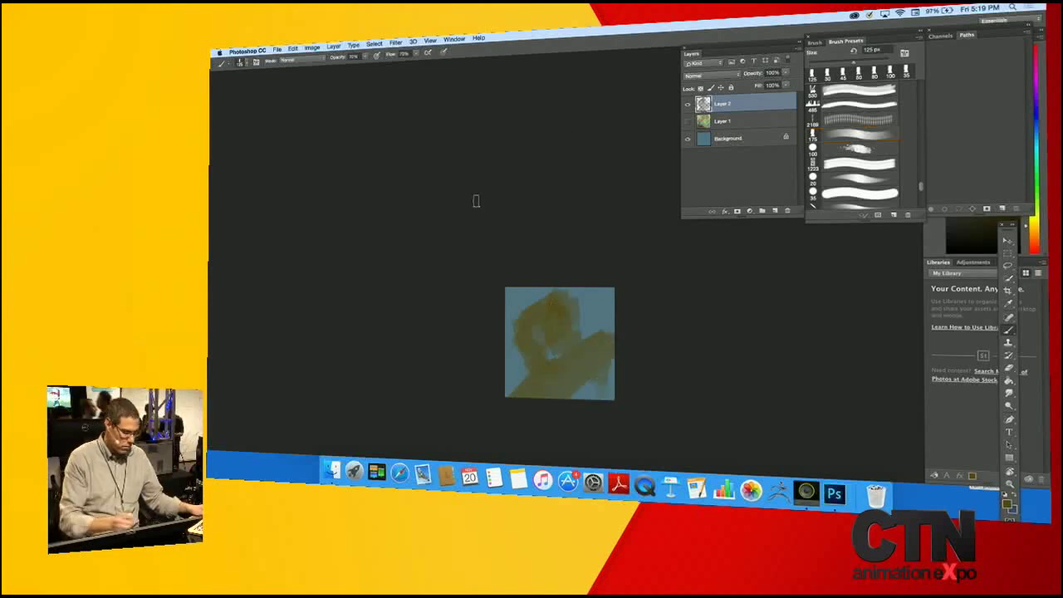
Set the foreground colour to yellow-green #b0c330 and paint light strokes down the left side of the brown mass with a smaller brush.
{"action": "left_click", "coordinate": [1008, 506]}
{"action": "left_click_drag", "start_coordinate": [563, 243], "coordinate": [562, 210]}
{"action": "left_click_drag", "start_coordinate": [600, 270], "coordinate": [599, 261]}
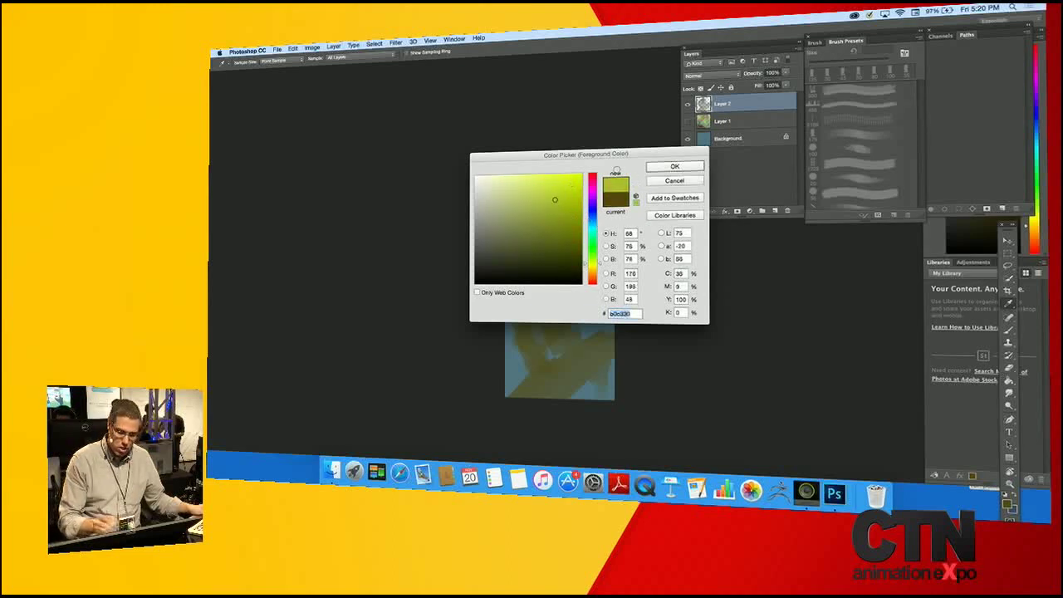
{"action": "left_click", "coordinate": [674, 166]}
{"action": "key", "text": "bracketleft"}
{"action": "key", "text": "bracketleft"}
{"action": "key", "text": "bracketleft"}
{"action": "key", "text": "bracketleft"}
{"action": "mouse_move", "coordinate": [553, 299]}
{"action": "left_mouse_down"}
{"action": "mouse_move", "coordinate": [512, 340]}
{"action": "mouse_move", "coordinate": [529, 319]}
{"action": "mouse_move", "coordinate": [538, 372]}
{"action": "mouse_move", "coordinate": [528, 316]}
{"action": "mouse_move", "coordinate": [542, 314]}
{"action": "mouse_move", "coordinate": [529, 333]}
{"action": "mouse_move", "coordinate": [538, 392]}
{"action": "mouse_move", "coordinate": [533, 353]}
{"action": "mouse_move", "coordinate": [523, 390]}
{"action": "left_mouse_up"}
Enlarge the brush and paint a broad yellow-green band along the diagonal slope in the lower part of the study.
{"action": "key", "text": "bracketright"}
{"action": "key", "text": "bracketright"}
{"action": "key", "text": "bracketright"}
{"action": "key", "text": "bracketright"}
{"action": "left_click_drag", "start_coordinate": [595, 355], "coordinate": [506, 402]}
Sample colours around the upper mass, rework its centre and add smaller strokes on its lit side with a 70 px brush.
{"action": "left_click", "coordinate": [575, 305], "text": "alt"}
{"action": "mouse_move", "coordinate": [558, 296]}
{"action": "left_mouse_down"}
{"action": "mouse_move", "coordinate": [579, 391]}
{"action": "mouse_move", "coordinate": [569, 337]}
{"action": "left_mouse_up"}
{"action": "left_click", "coordinate": [560, 328], "text": "alt"}
{"action": "key", "text": "bracketleft"}
{"action": "key", "text": "bracketleft"}
{"action": "key", "text": "bracketleft"}
{"action": "key", "text": "bracketleft"}
{"action": "key", "text": "bracketleft"}
{"action": "key", "text": "bracketleft"}
{"action": "key", "text": "bracketleft"}
{"action": "key", "text": "bracketleft"}
{"action": "key", "text": "bracketleft"}
{"action": "left_click_drag", "start_coordinate": [554, 328], "coordinate": [526, 353]}
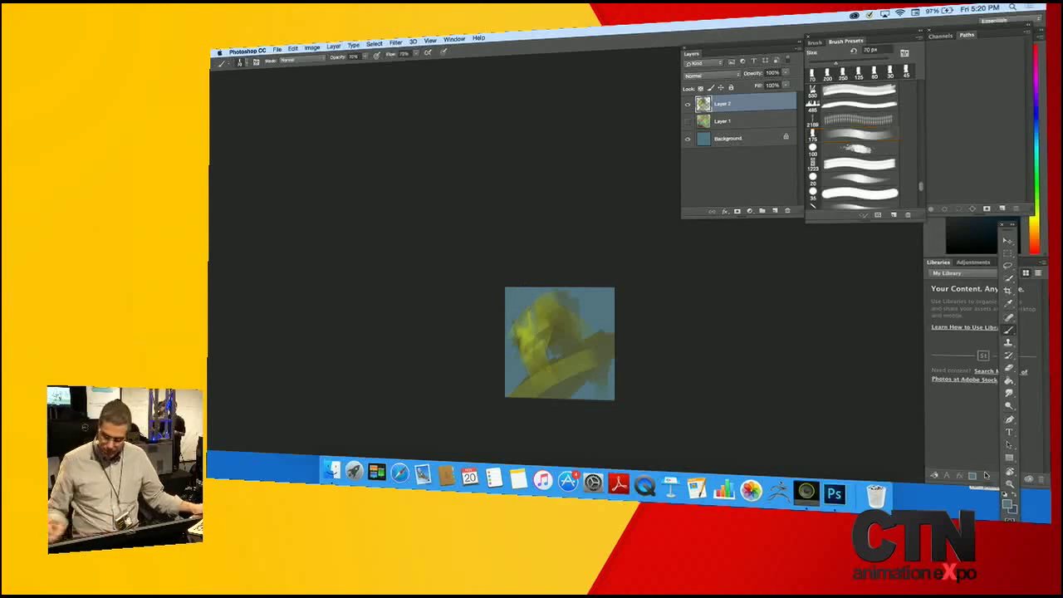
Set the foreground colour to bright blue #3ebff1 and paint the upper sky with an enlarged brush.
{"action": "left_click", "coordinate": [1009, 502]}
{"action": "left_click", "coordinate": [517, 225]}
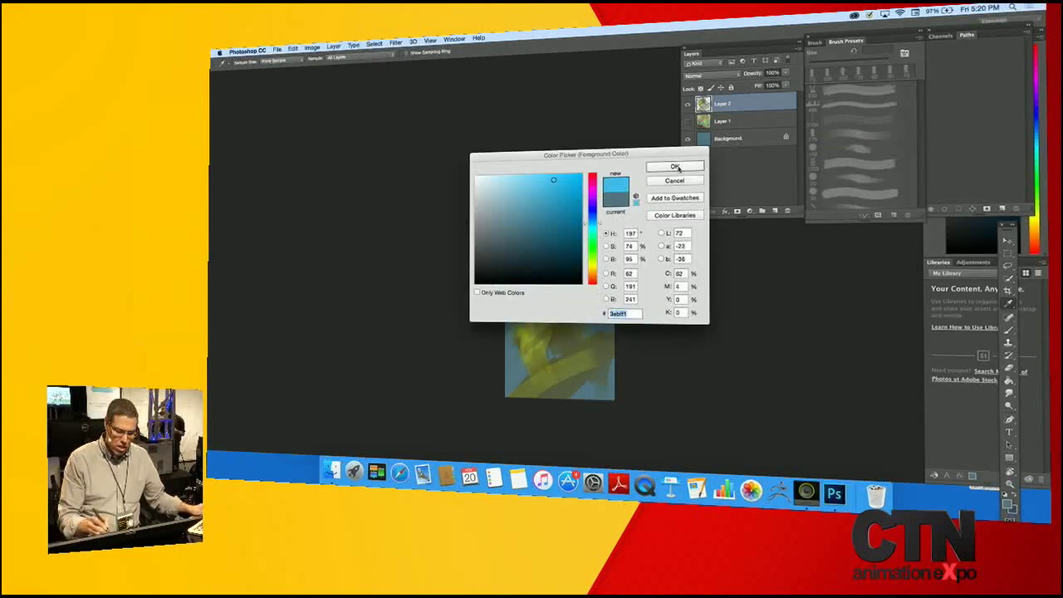
{"action": "left_click", "coordinate": [676, 169]}
{"action": "key", "text": "bracketright"}
{"action": "key", "text": "bracketright"}
{"action": "key", "text": "bracketright"}
{"action": "key", "text": "bracketright"}
{"action": "key", "text": "bracketright"}
{"action": "key", "text": "bracketright"}
{"action": "key", "text": "bracketright"}
{"action": "mouse_move", "coordinate": [513, 286]}
{"action": "left_mouse_down"}
{"action": "mouse_move", "coordinate": [509, 314]}
{"action": "mouse_move", "coordinate": [526, 278]}
{"action": "mouse_move", "coordinate": [539, 292]}
{"action": "mouse_move", "coordinate": [509, 330]}
{"action": "mouse_move", "coordinate": [662, 222]}
{"action": "left_mouse_up"}
Reduce the brush and cut bright blue strokes around the left tower and its top to shape its silhouette.
{"action": "key", "text": "bracketleft"}
{"action": "key", "text": "bracketleft"}
{"action": "key", "text": "bracketleft"}
{"action": "key", "text": "bracketleft"}
{"action": "key", "text": "bracketleft"}
{"action": "key", "text": "bracketleft"}
{"action": "mouse_move", "coordinate": [515, 340]}
{"action": "left_mouse_down"}
{"action": "mouse_move", "coordinate": [533, 348]}
{"action": "mouse_move", "coordinate": [551, 387]}
{"action": "left_mouse_up"}
{"action": "mouse_move", "coordinate": [543, 331]}
{"action": "left_mouse_down"}
{"action": "mouse_move", "coordinate": [530, 294]}
{"action": "mouse_move", "coordinate": [554, 294]}
{"action": "left_mouse_up"}
Refine the tower tops with a 35 px brush, using sampled blue and olive tones.
{"action": "key", "text": "bracketleft"}
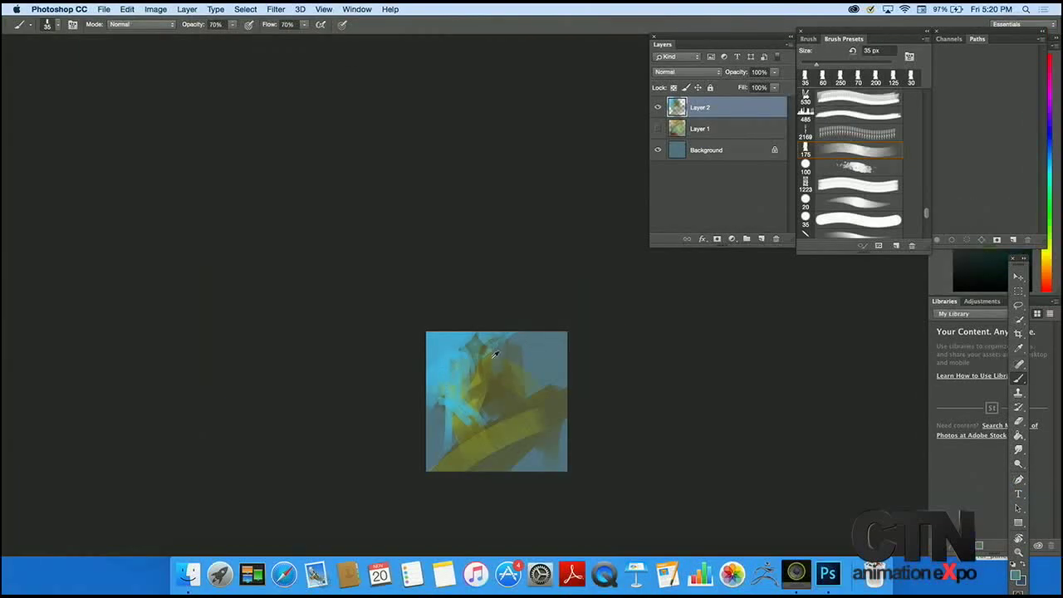
{"action": "left_click", "coordinate": [453, 351], "text": "alt"}
{"action": "mouse_move", "coordinate": [491, 352]}
{"action": "left_mouse_down"}
{"action": "mouse_move", "coordinate": [488, 373]}
{"action": "mouse_move", "coordinate": [504, 373]}
{"action": "left_mouse_up"}
{"action": "left_click", "coordinate": [477, 353], "text": "alt"}
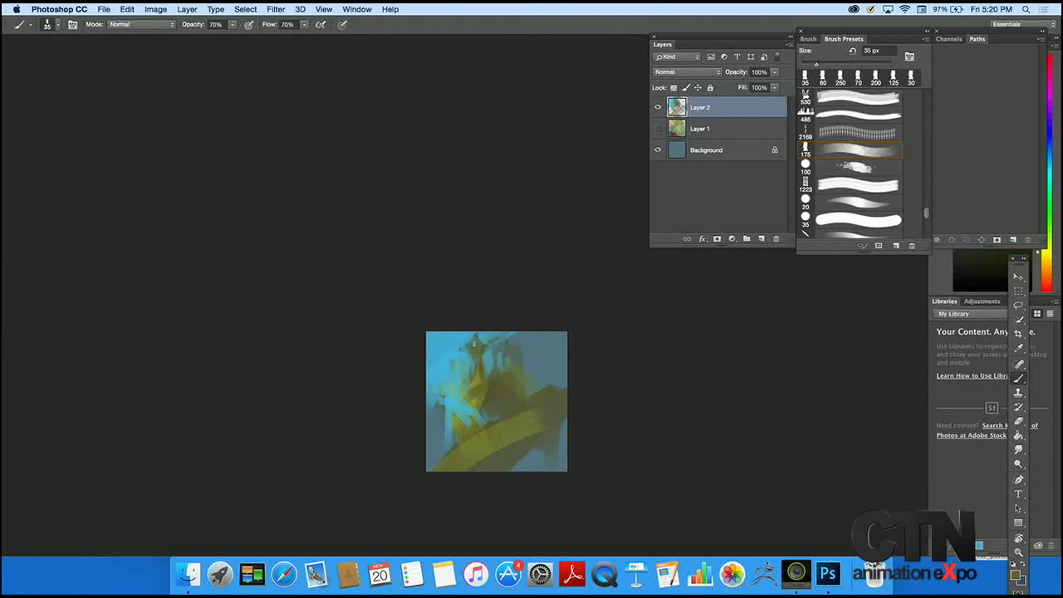
{"action": "left_click", "coordinate": [469, 342], "text": "alt"}
{"action": "left_click", "coordinate": [475, 343], "text": "alt"}
{"action": "left_click", "coordinate": [493, 351], "text": "alt"}
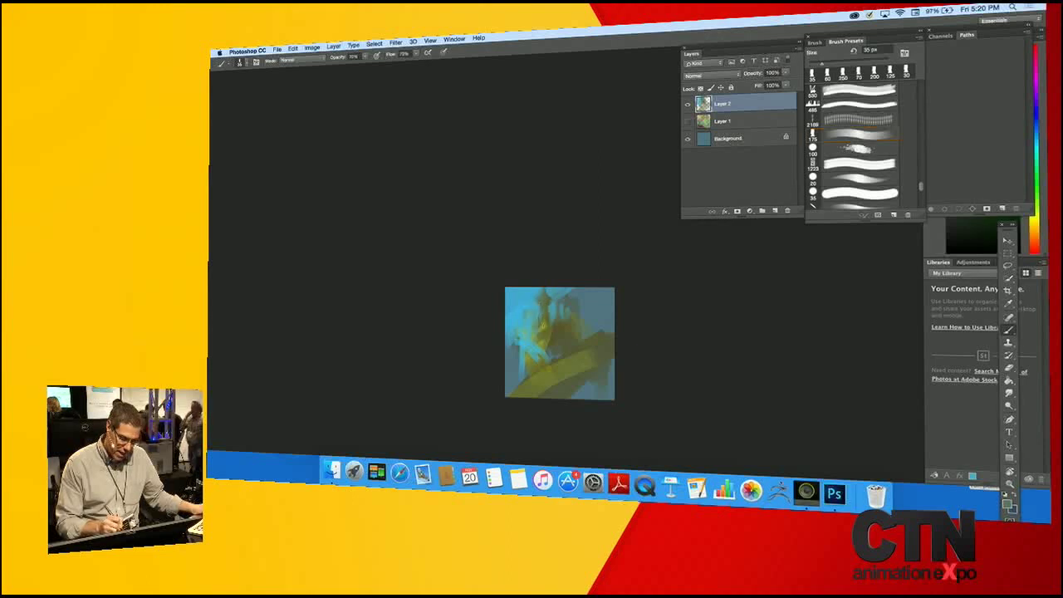
Enlarge the brush to 60 px, sample a fresh colour and reshape the left tower's side and flared base.
{"action": "key", "text": "bracketright"}
{"action": "key", "text": "bracketright"}
{"action": "key", "text": "bracketright"}
{"action": "key", "text": "bracketright"}
{"action": "left_click", "coordinate": [541, 393], "text": "alt"}
{"action": "mouse_move", "coordinate": [549, 298]}
{"action": "left_mouse_down"}
{"action": "mouse_move", "coordinate": [541, 327]}
{"action": "mouse_move", "coordinate": [547, 297]}
{"action": "mouse_move", "coordinate": [542, 353]}
{"action": "mouse_move", "coordinate": [547, 327]}
{"action": "mouse_move", "coordinate": [533, 356]}
{"action": "left_mouse_up"}
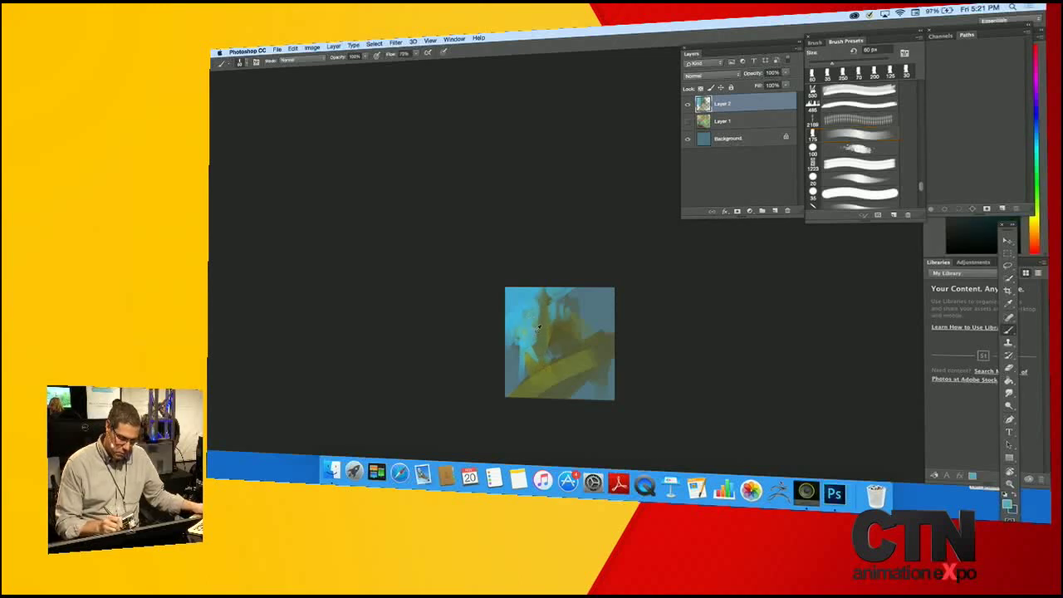
{"action": "mouse_move", "coordinate": [540, 327]}
{"action": "left_mouse_down"}
{"action": "mouse_move", "coordinate": [513, 355]}
{"action": "mouse_move", "coordinate": [536, 301]}
{"action": "mouse_move", "coordinate": [510, 357]}
{"action": "left_mouse_up"}
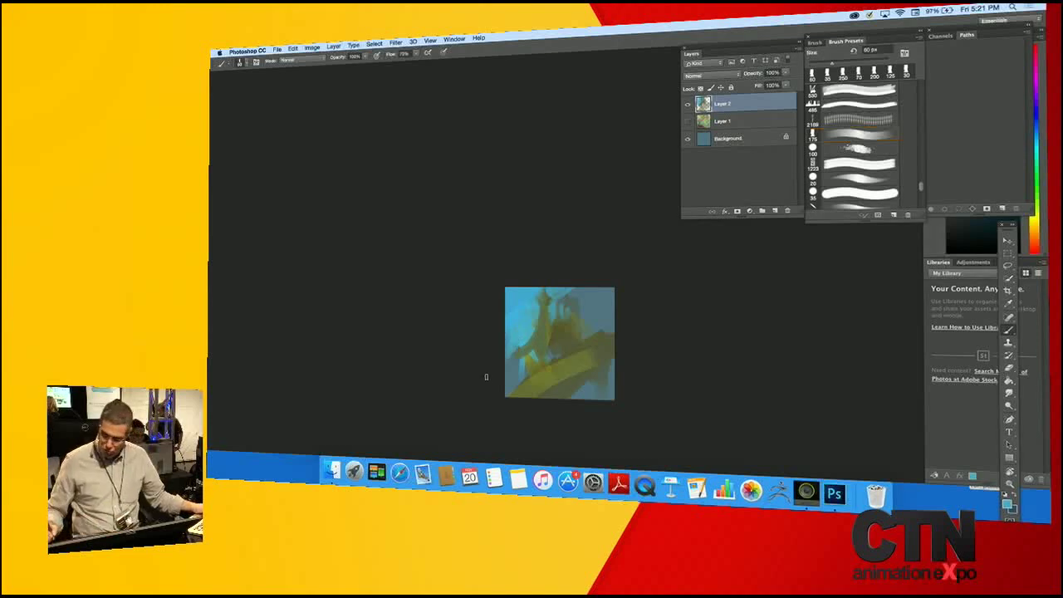
Pick a lighter, less saturated blue and paint soft clouds on both sides of the towers.
{"action": "left_click", "coordinate": [1008, 505]}
{"action": "left_click_drag", "start_coordinate": [599, 228], "coordinate": [599, 219]}
{"action": "left_click_drag", "start_coordinate": [540, 196], "coordinate": [523, 187]}
{"action": "left_click", "coordinate": [675, 167]}
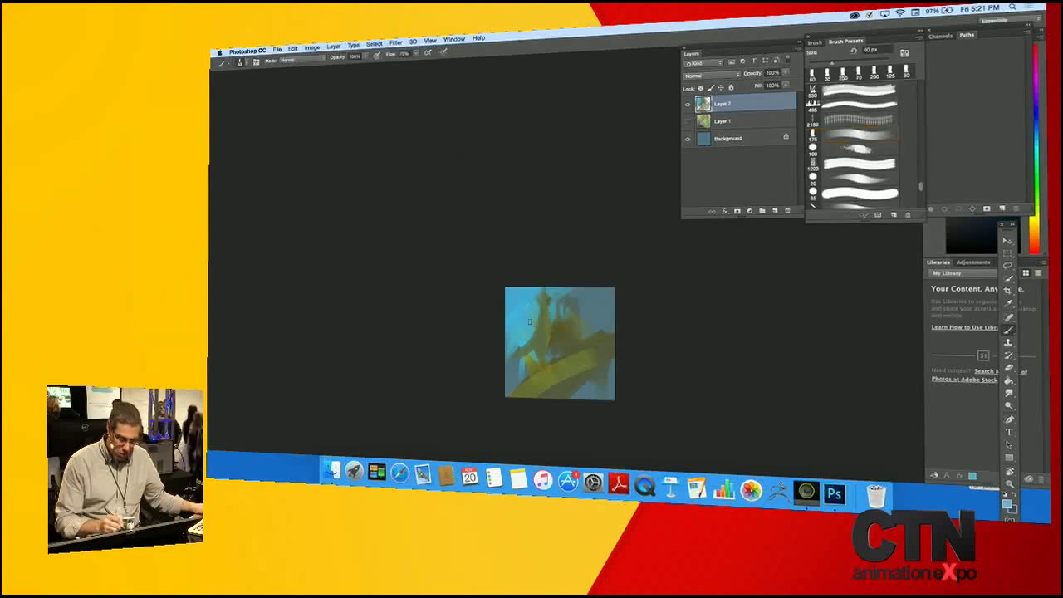
{"action": "left_click_drag", "start_coordinate": [513, 341], "coordinate": [508, 348]}
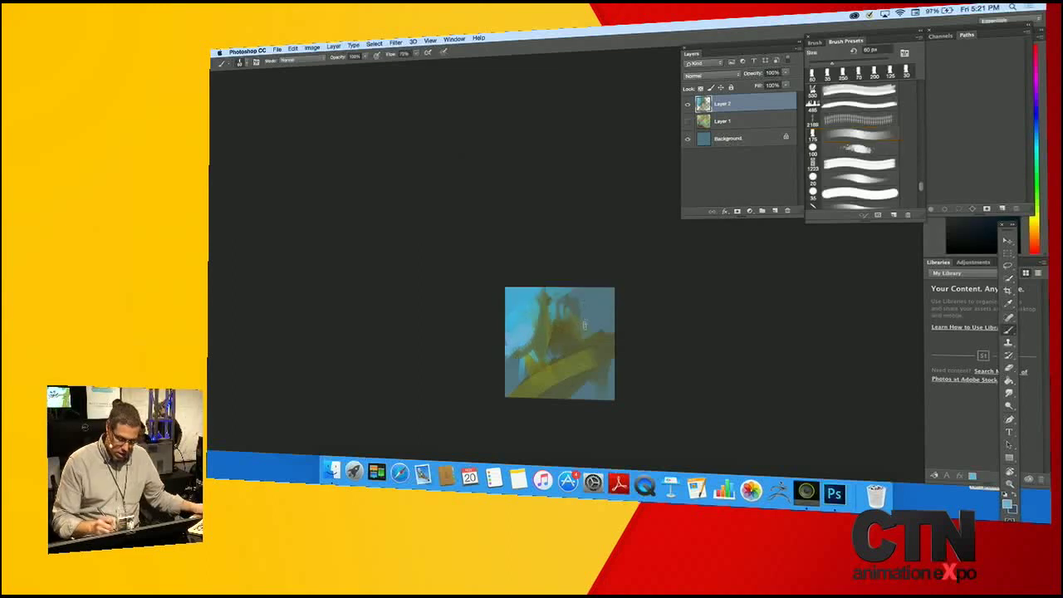
{"action": "mouse_move", "coordinate": [586, 335]}
{"action": "left_mouse_down"}
{"action": "mouse_move", "coordinate": [591, 312]}
{"action": "mouse_move", "coordinate": [575, 305]}
{"action": "left_mouse_up"}
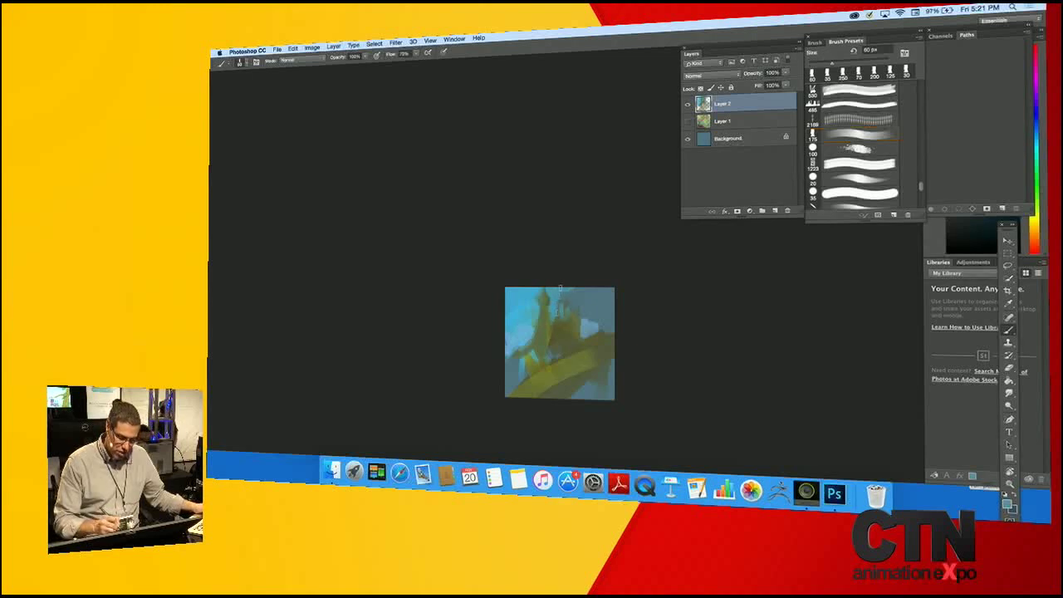
Repaint the sky over the right-hand structure with a brush of up to 250 px and reduce the brush to 70 px.
{"action": "mouse_move", "coordinate": [557, 300]}
{"action": "left_mouse_down"}
{"action": "mouse_move", "coordinate": [597, 289]}
{"action": "mouse_move", "coordinate": [617, 302]}
{"action": "left_mouse_up"}
{"action": "key", "text": "bracketright"}
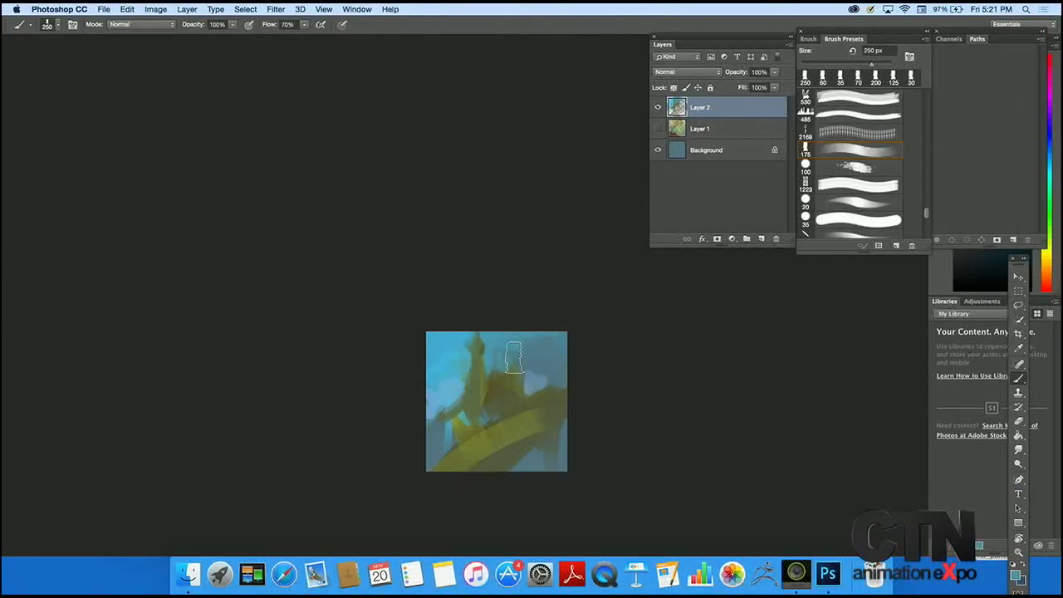
{"action": "left_click_drag", "start_coordinate": [515, 357], "coordinate": [571, 379]}
{"action": "key", "text": "bracketleft"}
{"action": "key", "text": "bracketleft"}
{"action": "key", "text": "bracketleft"}
{"action": "key", "text": "bracketleft"}
{"action": "key", "text": "bracketleft"}
{"action": "key", "text": "bracketleft"}
{"action": "key", "text": "bracketleft"}
{"action": "key", "text": "bracketleft"}
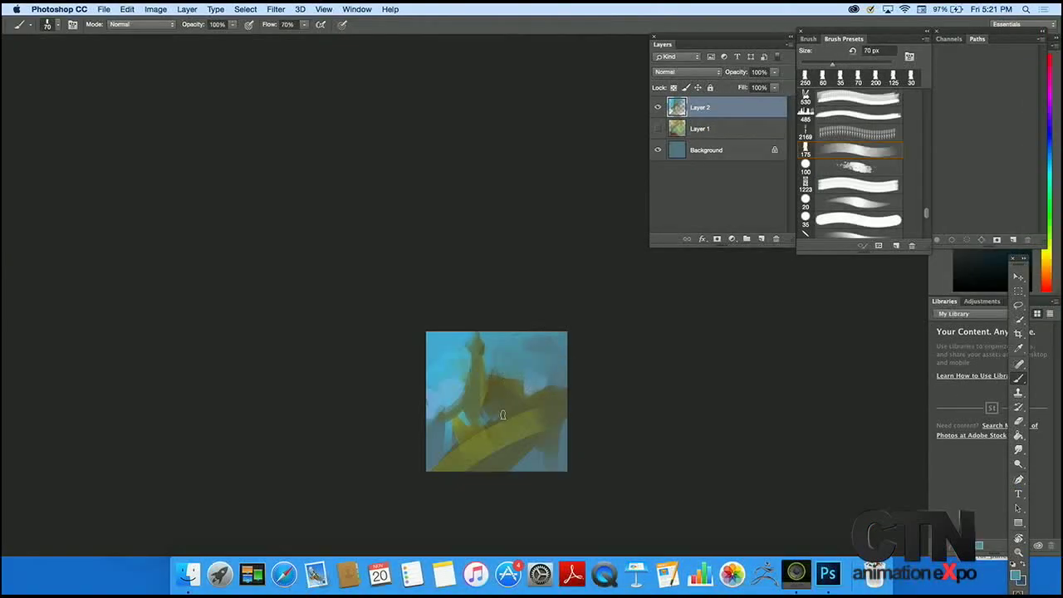
Outline a narrow pointed spire beside the left tower with the Lasso, paint inside it with a 100 px brush and deselect.
{"action": "key", "text": "bracketleft"}
{"action": "key", "text": "bracketleft"}
{"action": "key", "text": "l"}
{"action": "mouse_move", "coordinate": [500, 349]}
{"action": "left_mouse_down"}
{"action": "mouse_move", "coordinate": [512, 370]}
{"action": "mouse_move", "coordinate": [496, 389]}
{"action": "mouse_move", "coordinate": [501, 365]}
{"action": "left_mouse_up"}
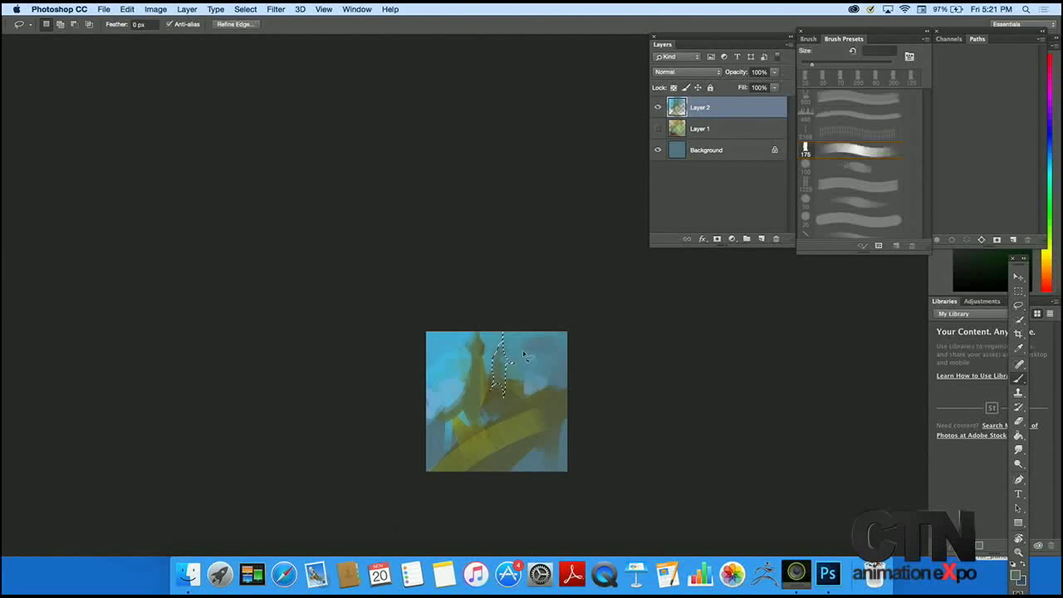
{"action": "key", "text": "b"}
{"action": "key", "text": "bracketright"}
{"action": "key", "text": "bracketright"}
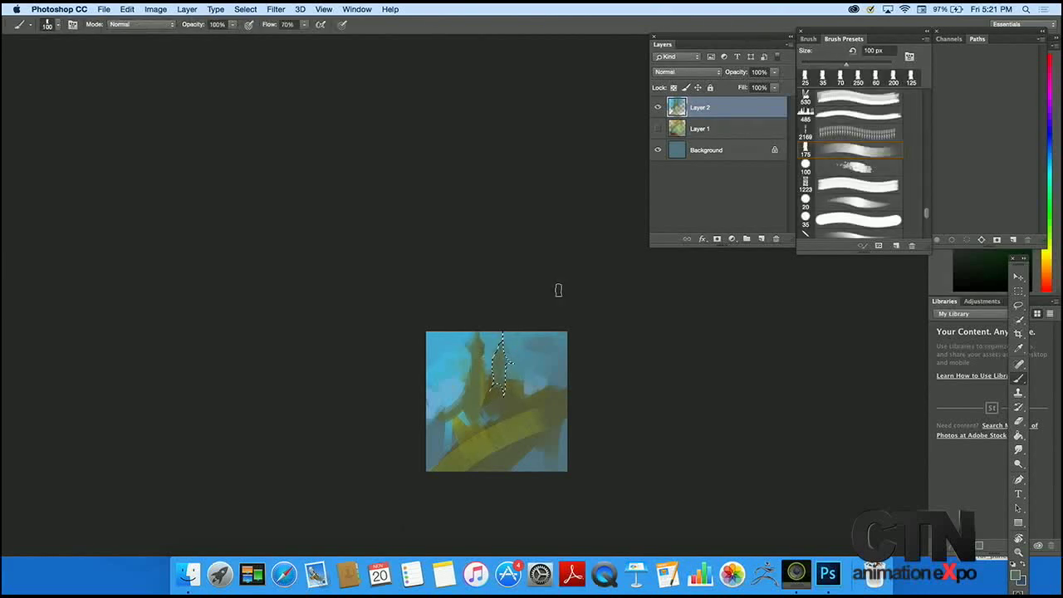
{"action": "key", "text": "super+h"}
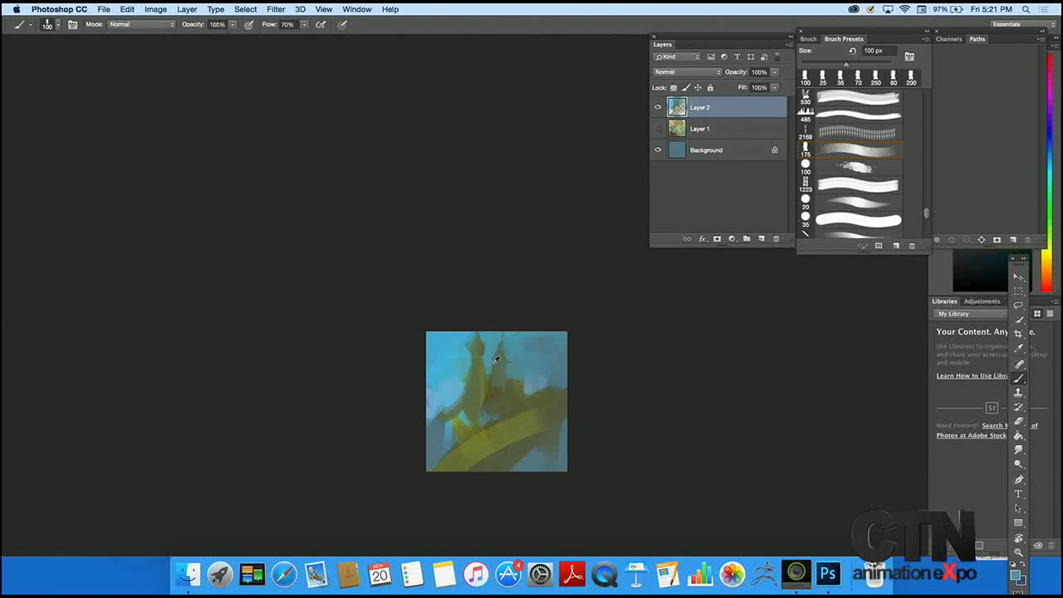
{"action": "left_click_drag", "start_coordinate": [496, 368], "coordinate": [497, 381]}
{"action": "key", "text": "super+d"}
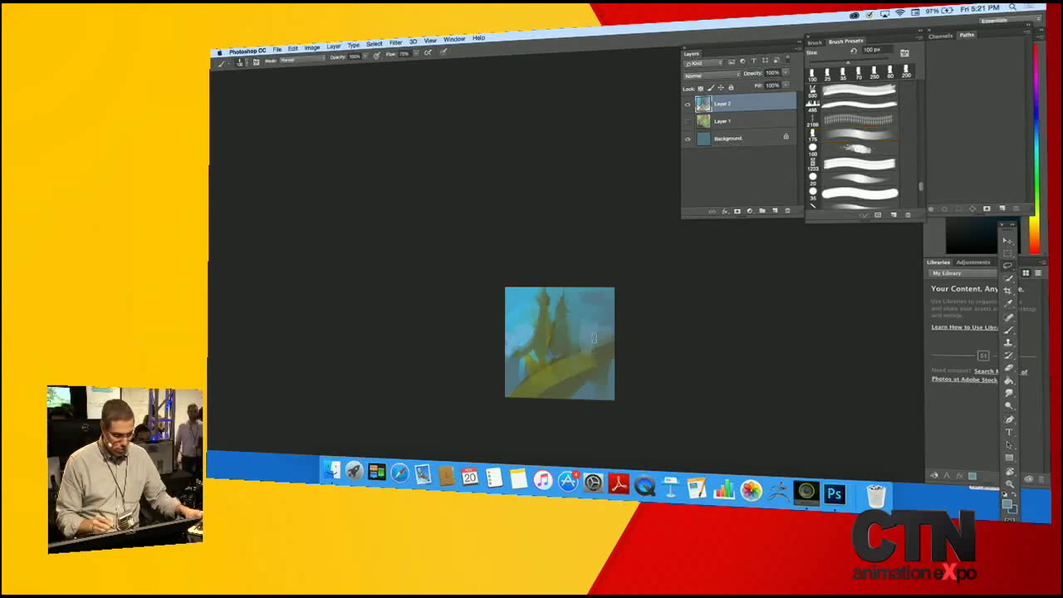
Lasso curved strips along the diagonal slope, paint sampled sky blue into them with a 400 px brush and deselect.
{"action": "key", "text": "l"}
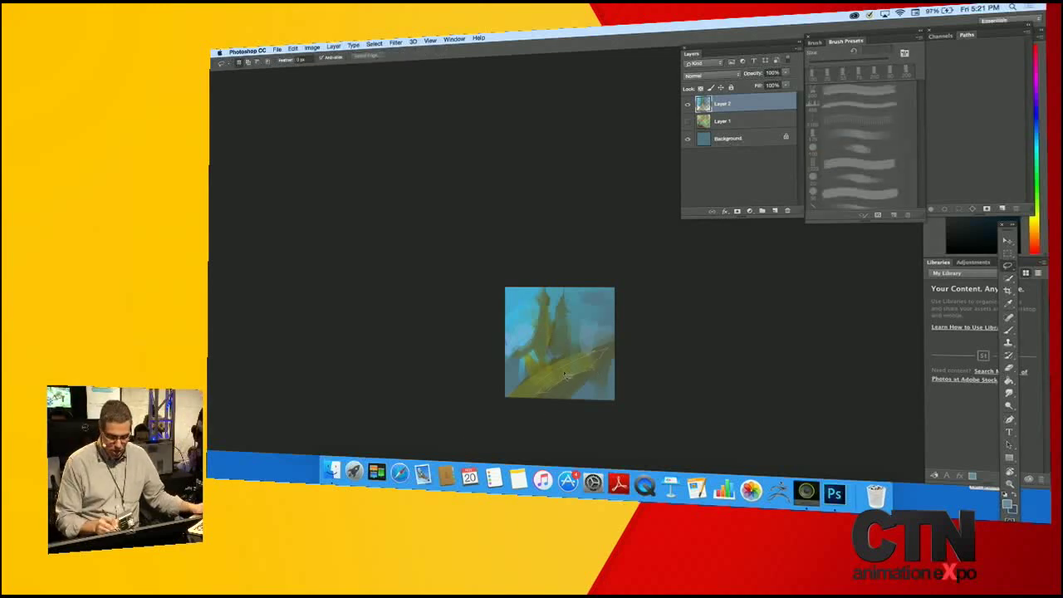
{"action": "key", "text": "b"}
{"action": "key", "text": "bracketright"}
{"action": "key", "text": "bracketright"}
{"action": "key", "text": "bracketright"}
{"action": "key", "text": "bracketright"}
{"action": "key", "text": "bracketright"}
{"action": "key", "text": "bracketright"}
{"action": "left_click", "coordinate": [533, 296], "text": "alt"}
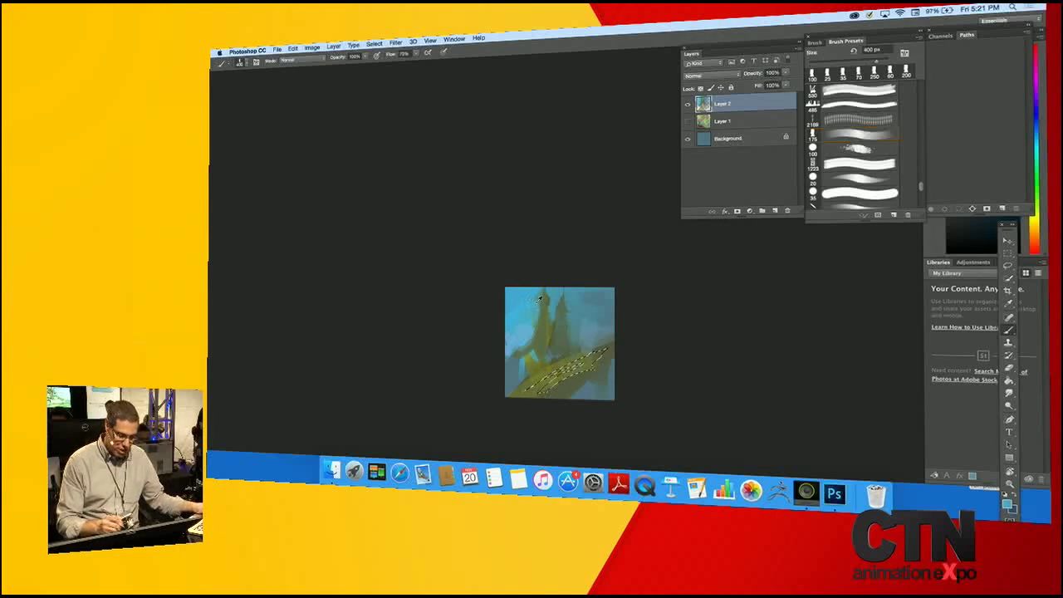
{"action": "left_click_drag", "start_coordinate": [584, 361], "coordinate": [662, 334]}
{"action": "mouse_move", "coordinate": [540, 355]}
{"action": "left_mouse_down"}
{"action": "mouse_move", "coordinate": [594, 349]}
{"action": "mouse_move", "coordinate": [598, 380]}
{"action": "mouse_move", "coordinate": [580, 369]}
{"action": "left_mouse_up"}
{"action": "left_click", "coordinate": [598, 352], "text": "alt"}
{"action": "left_click", "coordinate": [577, 365], "text": "alt"}
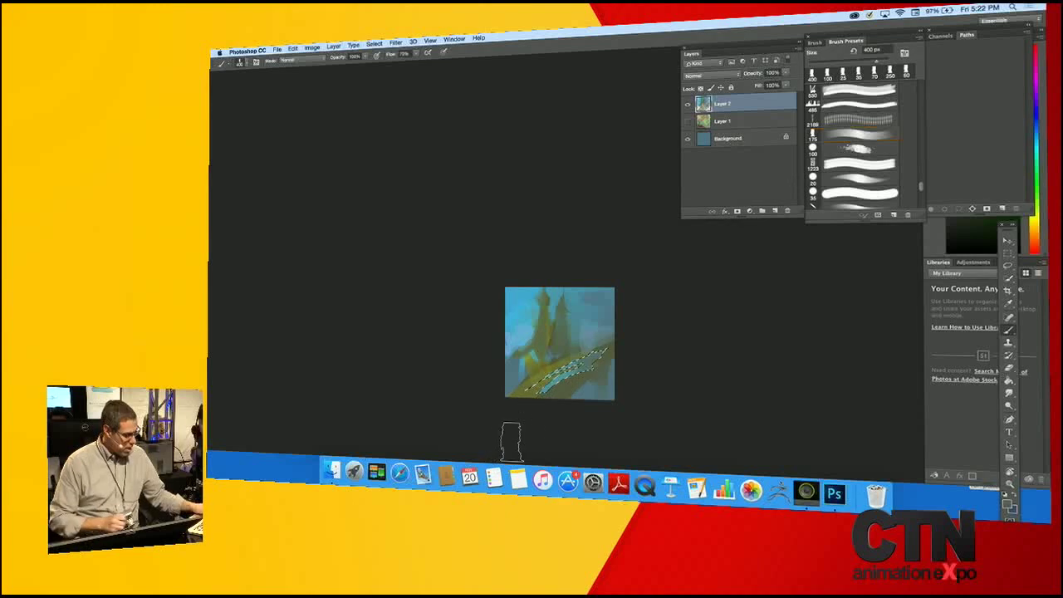
{"action": "key", "text": "super+d"}
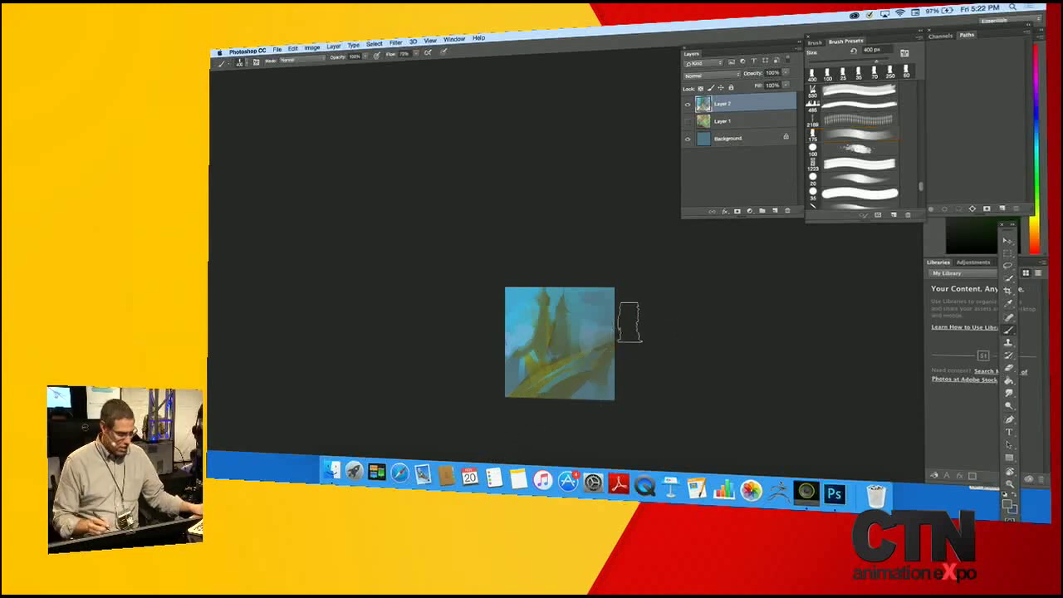
Lasso a thin strip below the towers on the slope's upper edge, brush blue into it and deselect.
{"action": "key", "text": "l"}
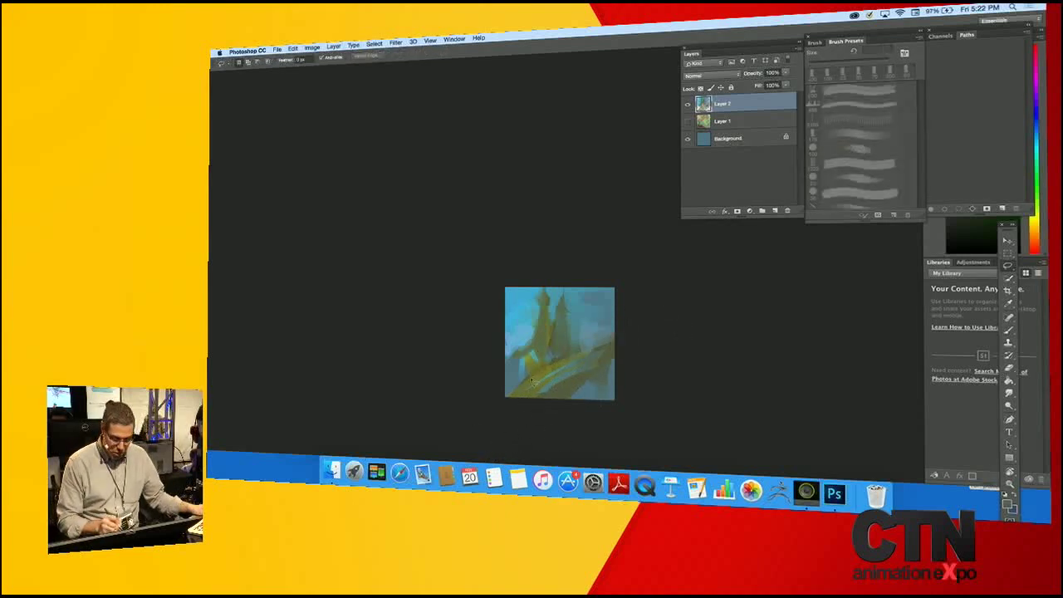
{"action": "left_click_drag", "start_coordinate": [534, 378], "coordinate": [519, 382]}
{"action": "key", "text": "b"}
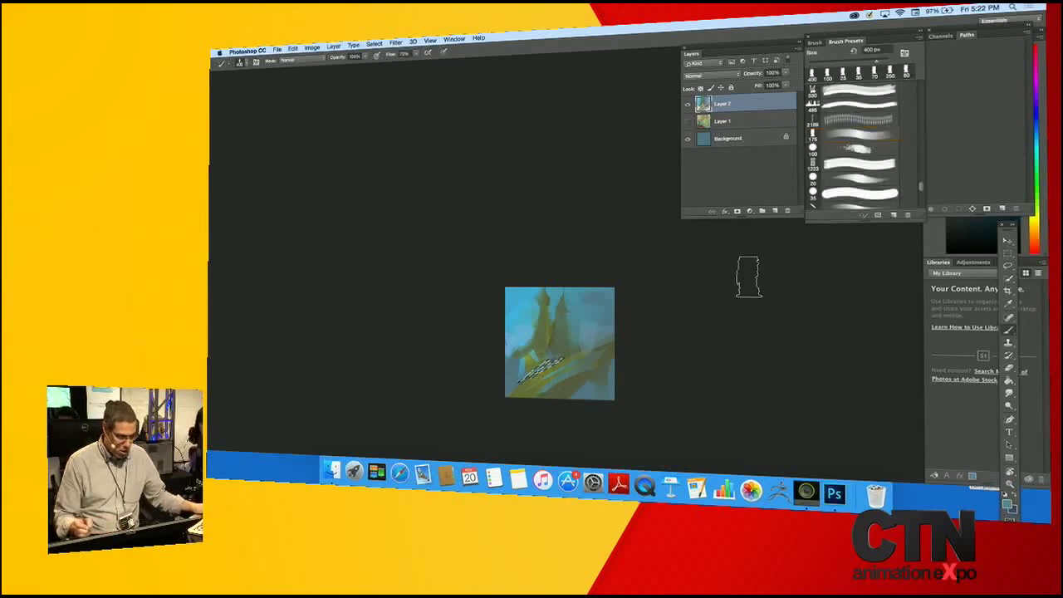
{"action": "key", "text": "super+d"}
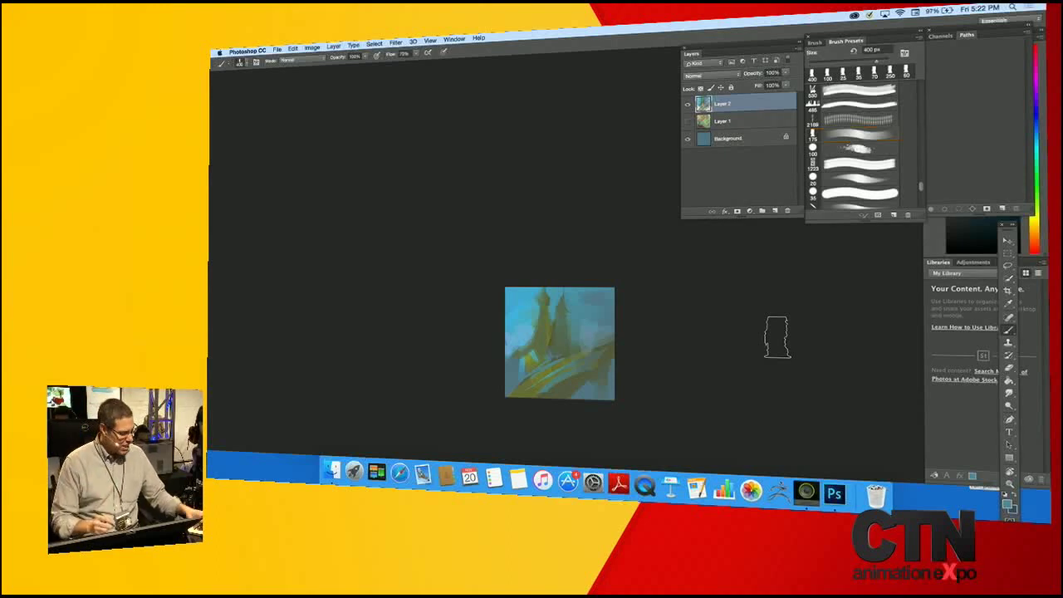
Outline the second tower's pointed tip with the Lasso and enter a feather value of 5.
{"action": "key", "text": "l"}
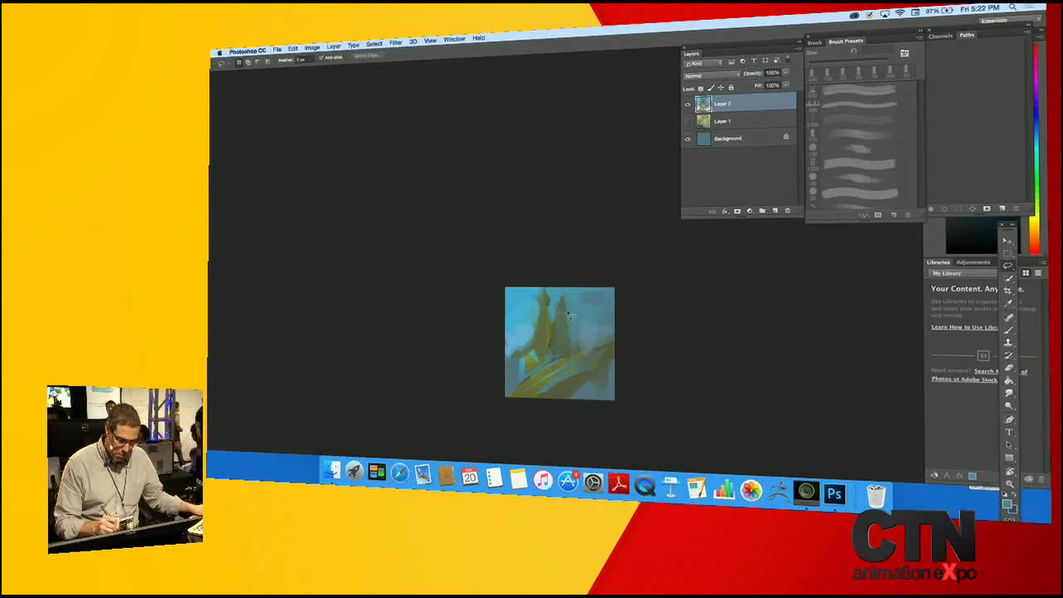
{"action": "left_click_drag", "start_coordinate": [554, 316], "coordinate": [558, 318]}
{"action": "key", "text": "Return"}
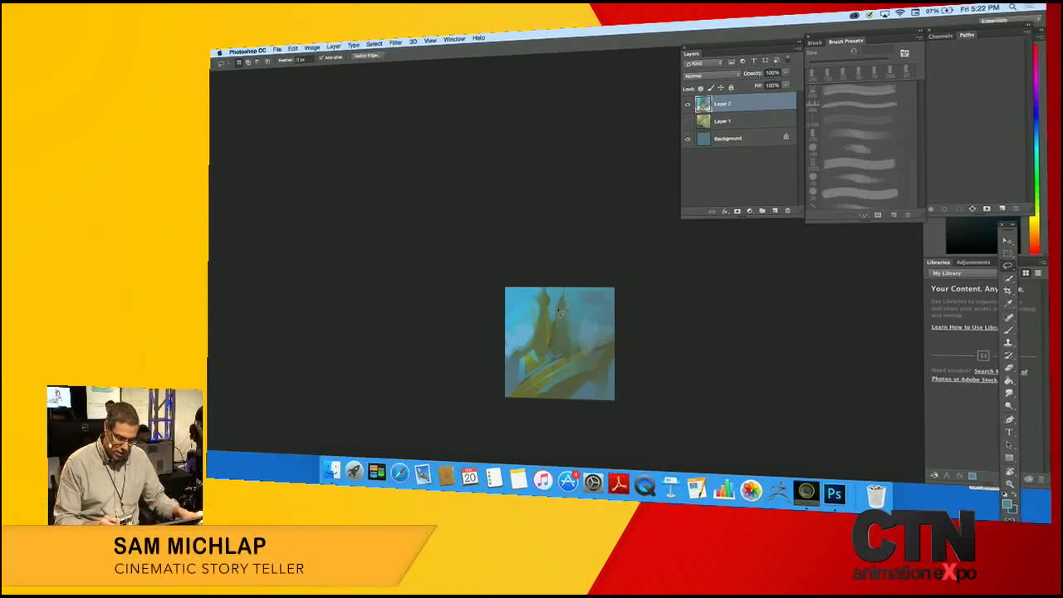
{"action": "left_click_drag", "start_coordinate": [565, 291], "coordinate": [566, 288]}
{"action": "key", "text": "Return"}
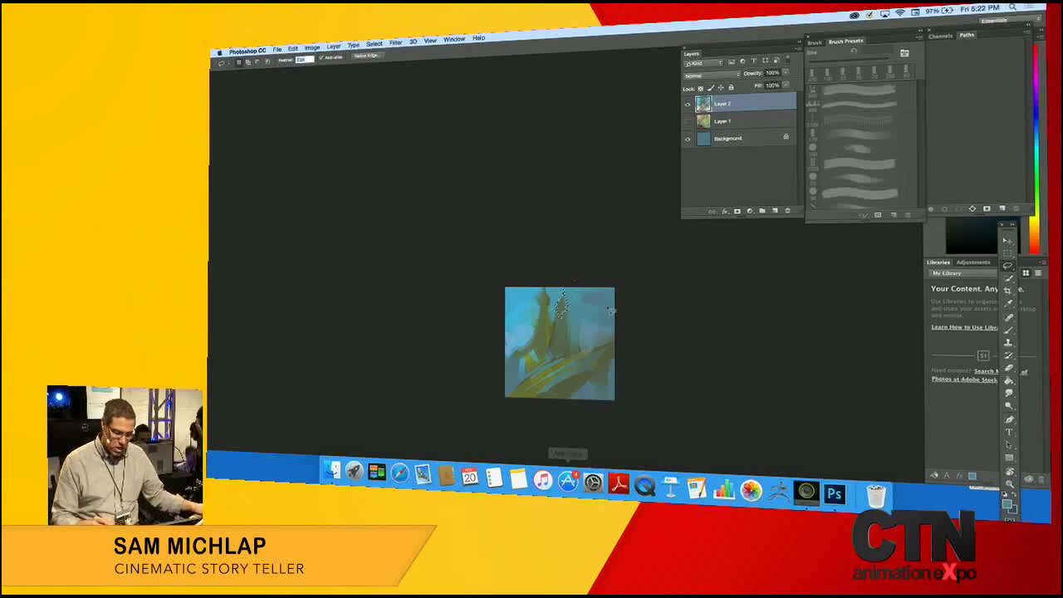
{"action": "type", "text": "5"}
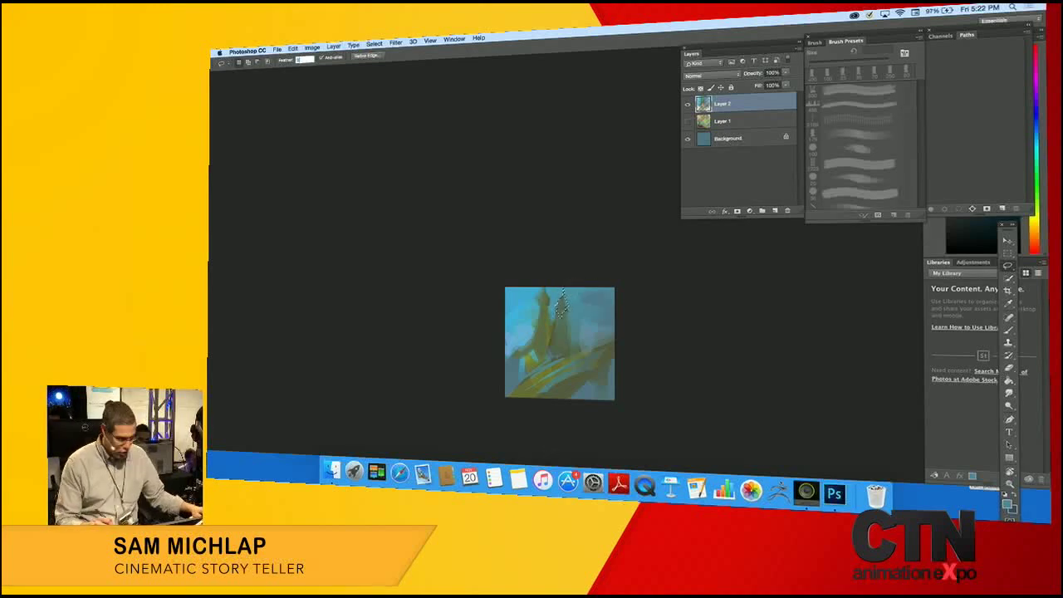
{"action": "key", "text": "Return"}
Restore the tip selection, sample the golden yellow near the tower base and paint the second tower's tip.
{"action": "left_click", "coordinate": [651, 183]}
{"action": "key", "text": "super+d"}
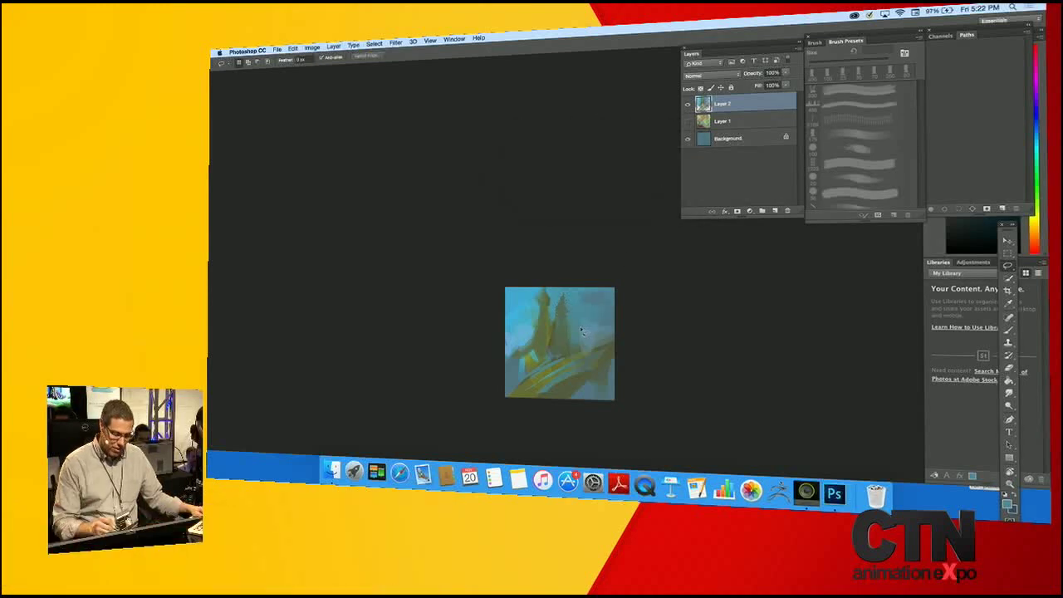
{"action": "key", "text": "super+z"}
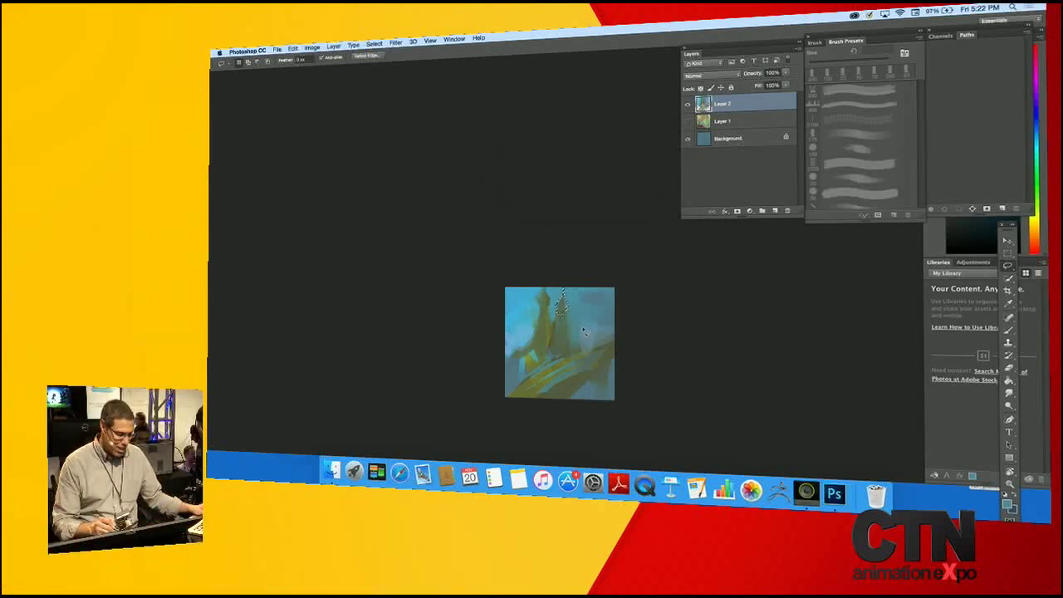
{"action": "key", "text": "b"}
{"action": "left_click", "coordinate": [534, 355], "text": "alt"}
{"action": "left_click_drag", "start_coordinate": [562, 299], "coordinate": [560, 317]}
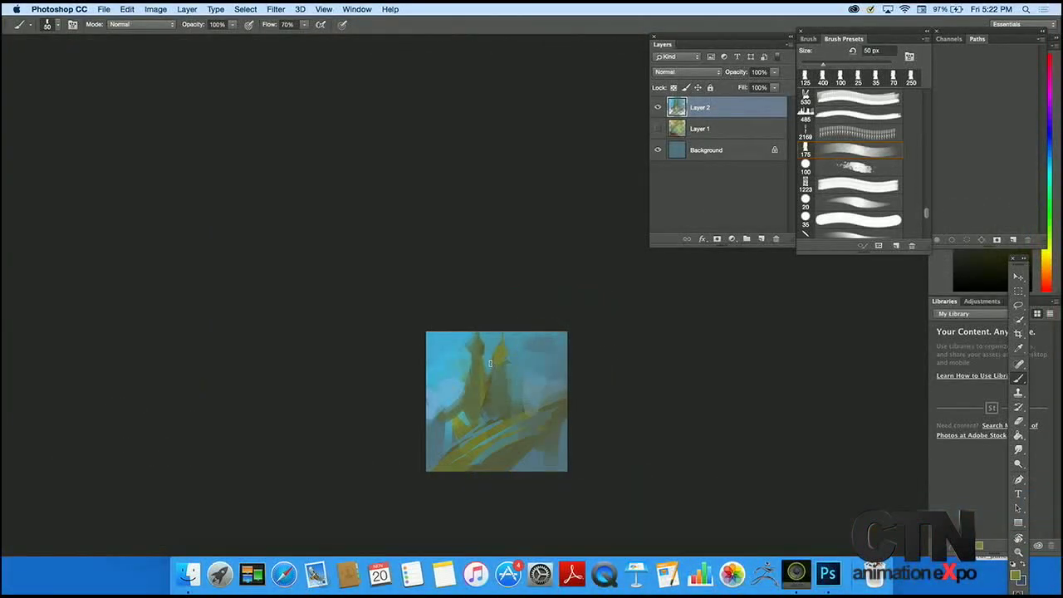
Paint the second tower's shaft upwards with a 50 px brush and trim its right edge with a sampled colour at 30 px.
{"action": "left_click_drag", "start_coordinate": [496, 402], "coordinate": [496, 372]}
{"action": "left_click", "coordinate": [495, 358], "text": "alt"}
{"action": "key", "text": "bracketleft"}
{"action": "key", "text": "bracketleft"}
{"action": "left_click_drag", "start_coordinate": [506, 363], "coordinate": [506, 376]}
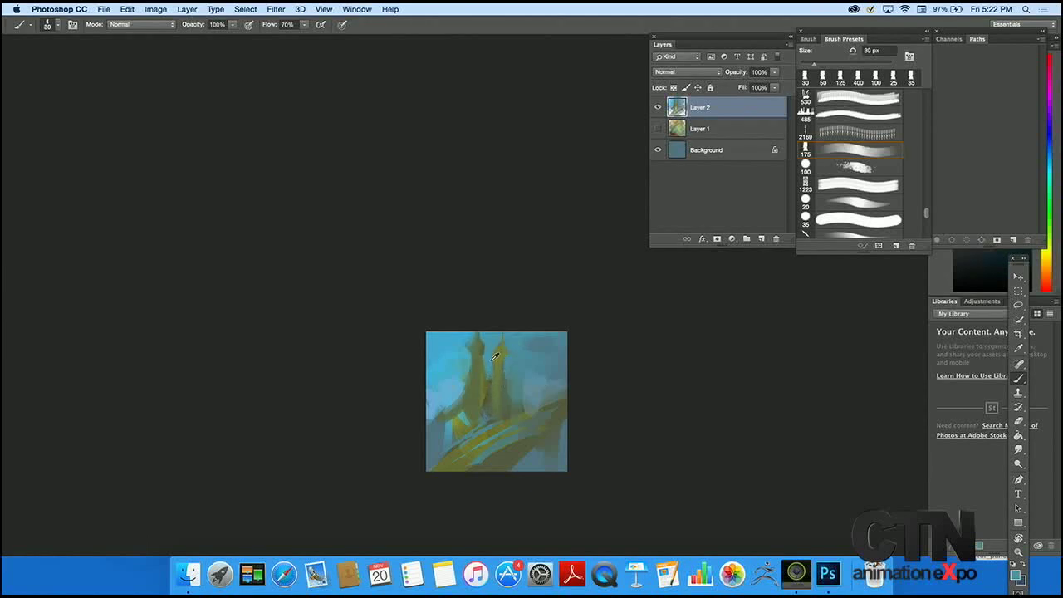
Sample tower and sky tones around the second tower and blend its shaft down to the base with a 70 px brush.
{"action": "left_click", "coordinate": [498, 347], "text": "alt"}
{"action": "left_click", "coordinate": [508, 335], "text": "alt"}
{"action": "left_click", "coordinate": [504, 352], "text": "alt"}
{"action": "left_click", "coordinate": [506, 391], "text": "alt"}
{"action": "key", "text": "bracketright"}
{"action": "key", "text": "bracketright"}
{"action": "key", "text": "bracketright"}
{"action": "key", "text": "bracketright"}
{"action": "key", "text": "bracketright"}
{"action": "left_click_drag", "start_coordinate": [499, 379], "coordinate": [497, 427]}
{"action": "left_click", "coordinate": [501, 361], "text": "alt"}
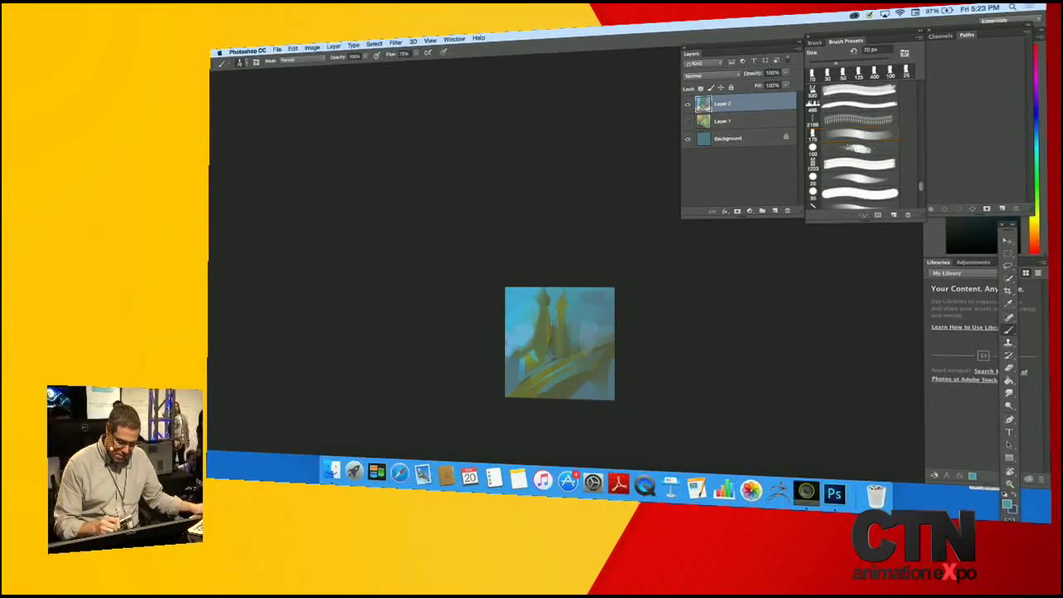
Lasso an arched opening between the two tower bases, fill it with the light sky blue using a large brush, and deselect.
{"action": "key", "text": "l"}
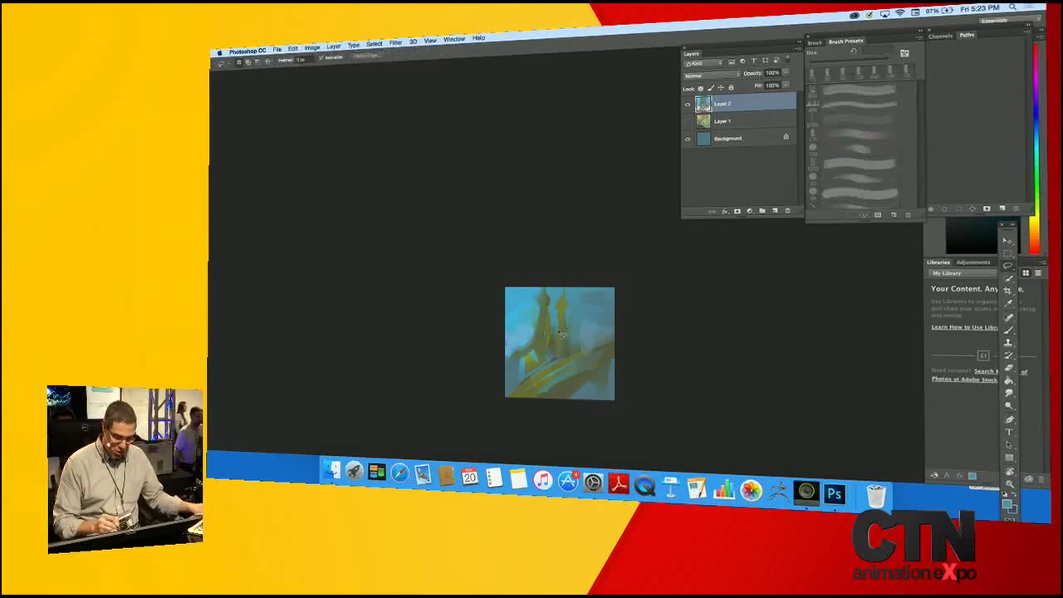
{"action": "key", "text": "b"}
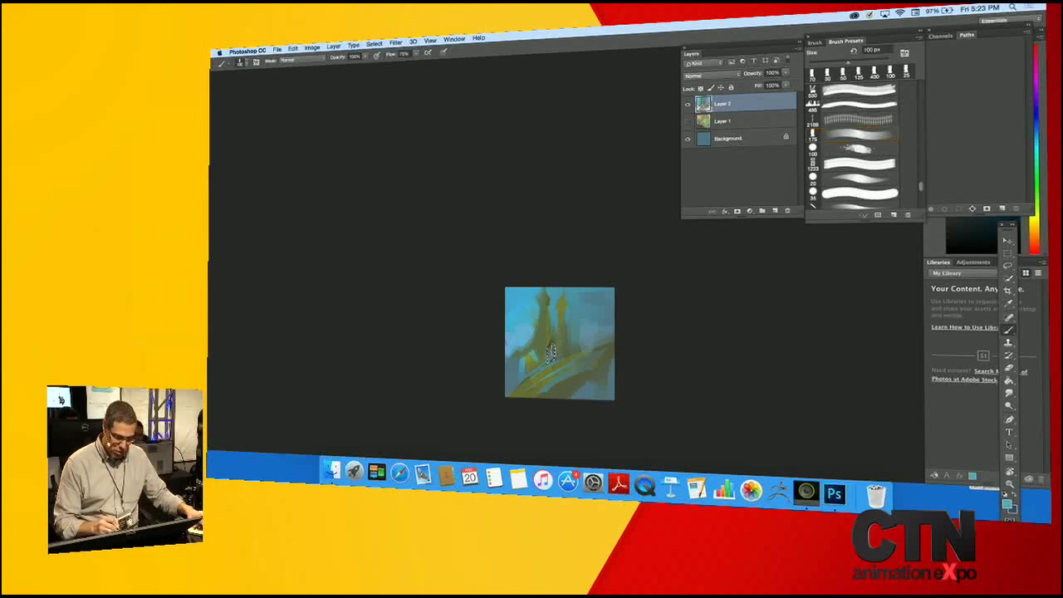
{"action": "left_click_drag", "start_coordinate": [549, 352], "coordinate": [545, 427]}
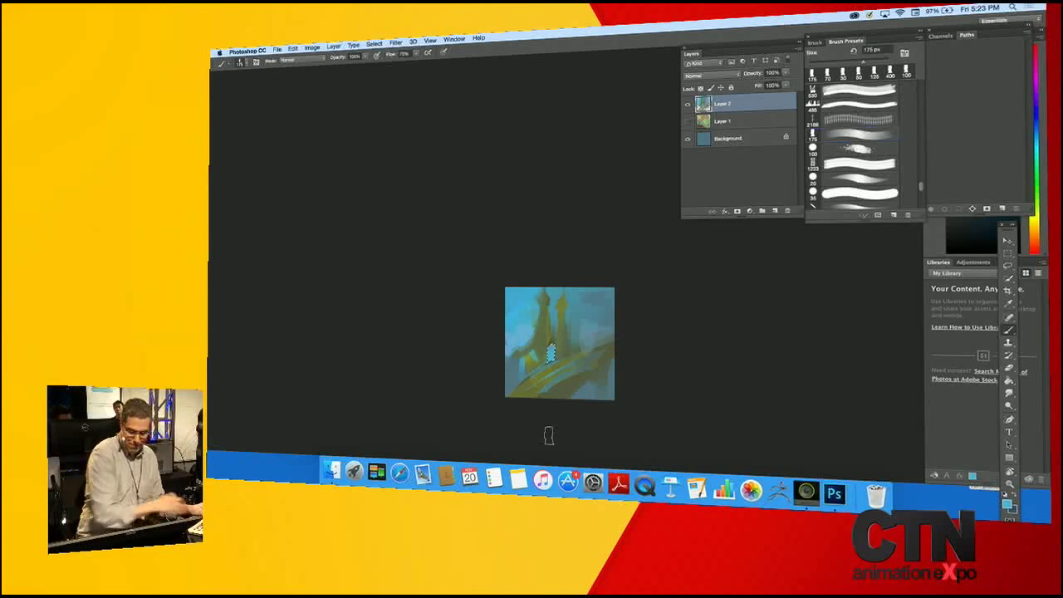
{"action": "key", "text": "super+d"}
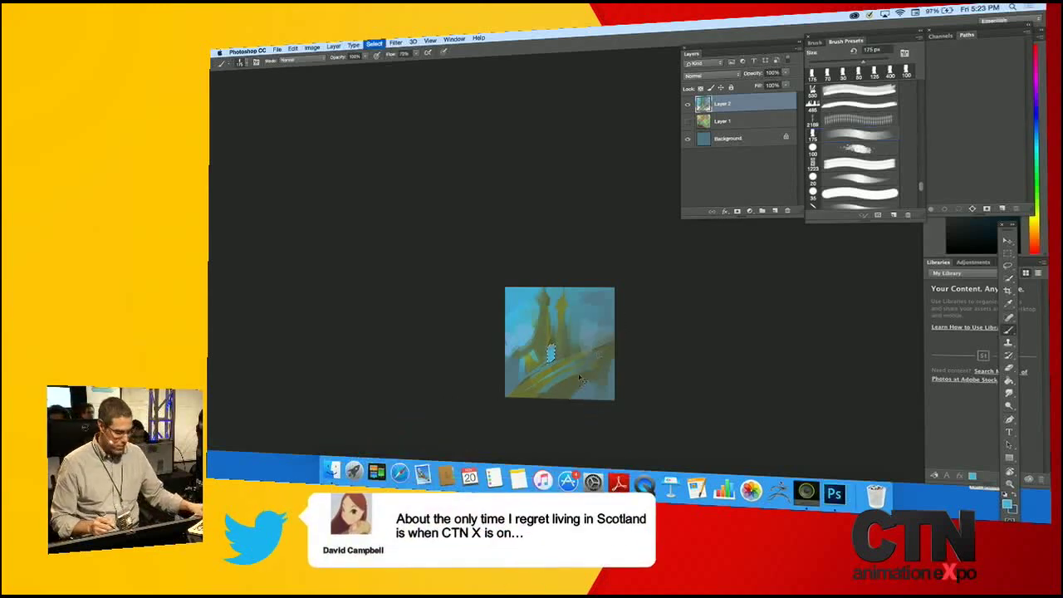
Pick a dark reddish brown as the foreground colour and paint it along the right edge of the arched opening.
{"action": "key", "text": "bracketleft"}
{"action": "key", "text": "bracketleft"}
{"action": "key", "text": "bracketleft"}
{"action": "key", "text": "bracketleft"}
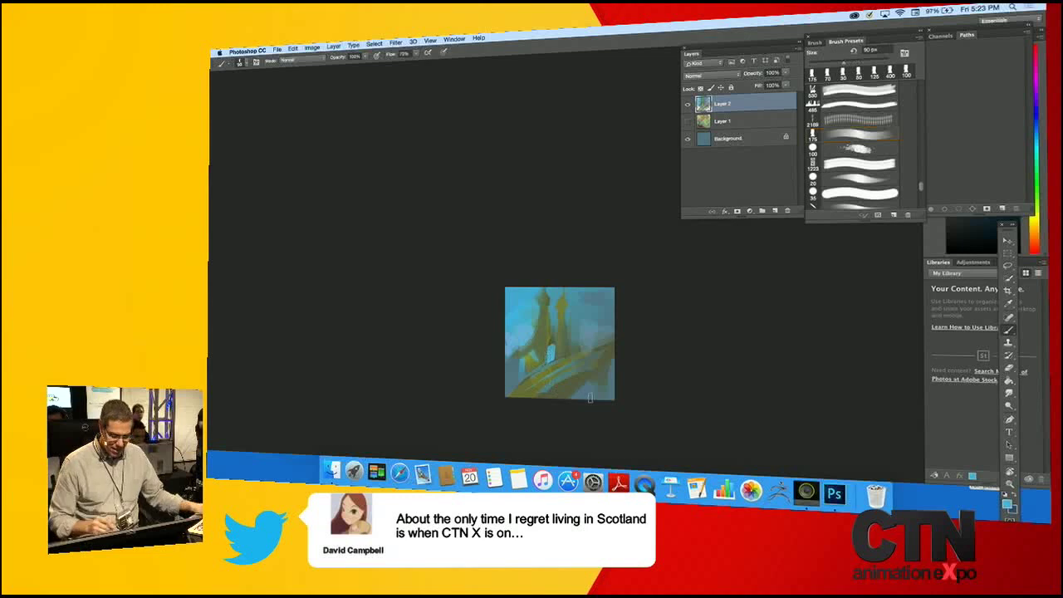
{"action": "left_click", "coordinate": [1008, 505]}
{"action": "left_click", "coordinate": [593, 280]}
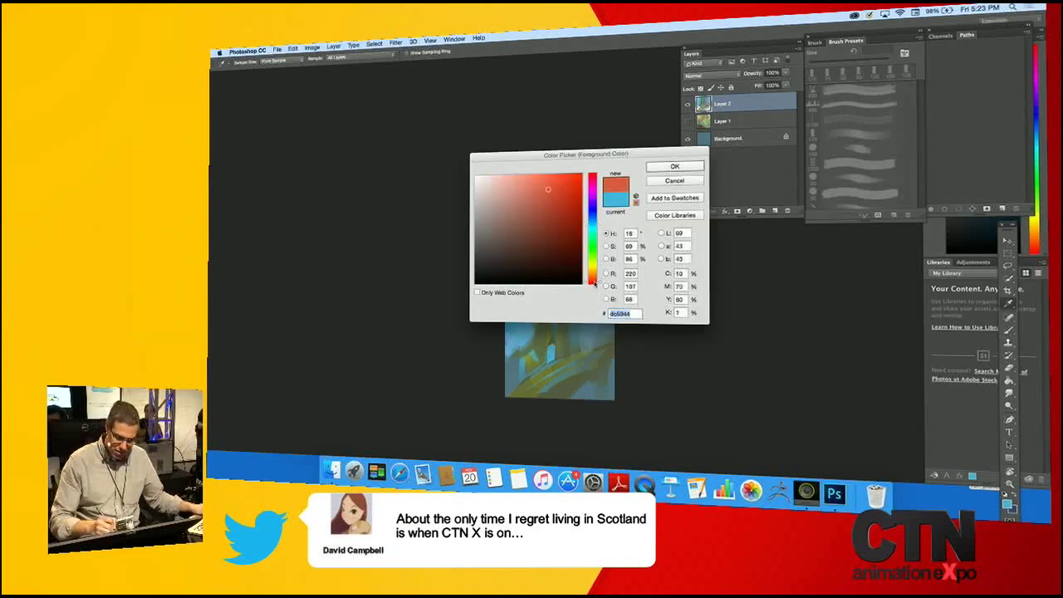
{"action": "left_click", "coordinate": [570, 248]}
{"action": "left_click", "coordinate": [680, 166]}
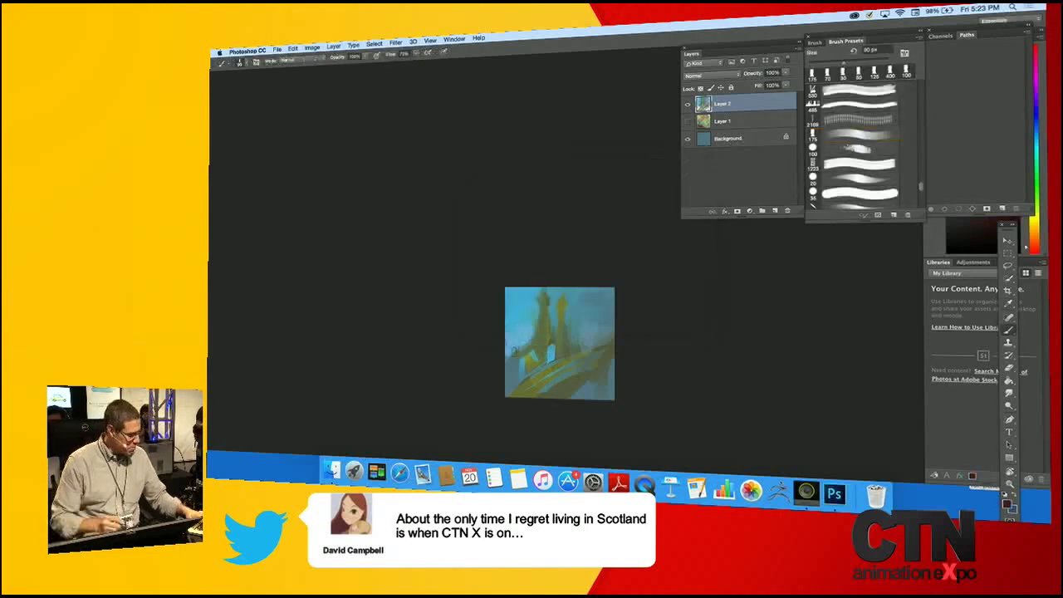
{"action": "left_click_drag", "start_coordinate": [556, 346], "coordinate": [555, 362]}
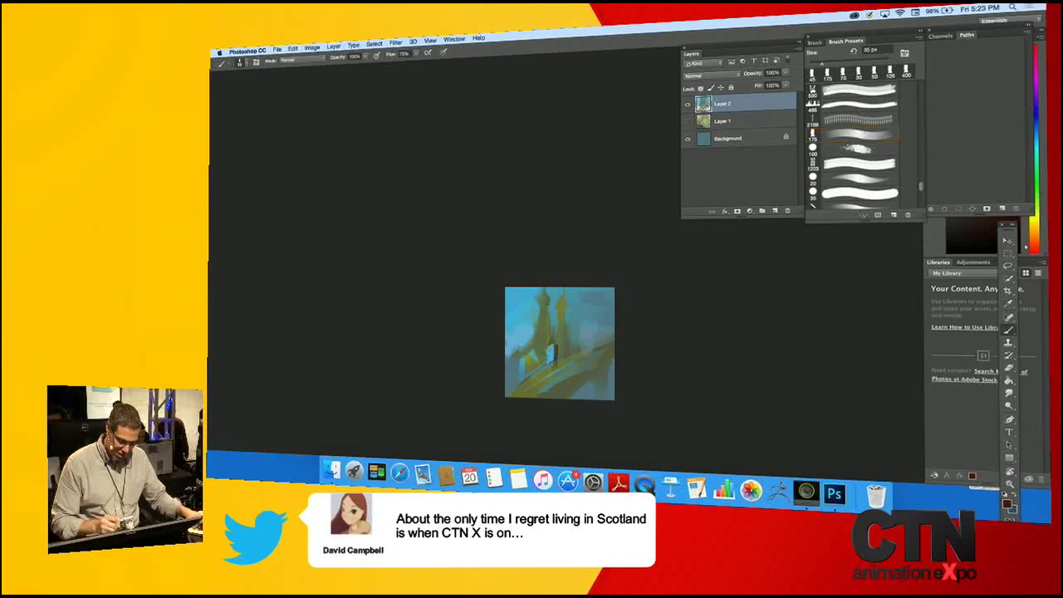
Enlarge the brush and paint dark brown from the arch's upper left corner down towards the lower wall.
{"action": "key", "text": "]"}
{"action": "key", "text": "]"}
{"action": "key", "text": "]"}
{"action": "key", "text": "]"}
{"action": "key", "text": "]"}
{"action": "key", "text": "]"}
{"action": "key", "text": "]"}
{"action": "key", "text": "]"}
{"action": "mouse_move", "coordinate": [546, 345]}
{"action": "left_mouse_down"}
{"action": "mouse_move", "coordinate": [543, 366]}
{"action": "mouse_move", "coordinate": [510, 382]}
{"action": "mouse_move", "coordinate": [523, 367]}
{"action": "left_mouse_up"}
Adjust the brush size and carry the dark brown down the left end of the slope beneath the wall.
{"action": "key", "text": "]"}
{"action": "key", "text": "]"}
{"action": "key", "text": "]"}
{"action": "key", "text": "]"}
{"action": "key", "text": "]"}
{"action": "key", "text": "["}
{"action": "key", "text": "["}
{"action": "key", "text": "["}
{"action": "key", "text": "["}
{"action": "key", "text": "["}
{"action": "key", "text": "]"}
{"action": "key", "text": "]"}
{"action": "left_click_drag", "start_coordinate": [524, 362], "coordinate": [515, 388]}
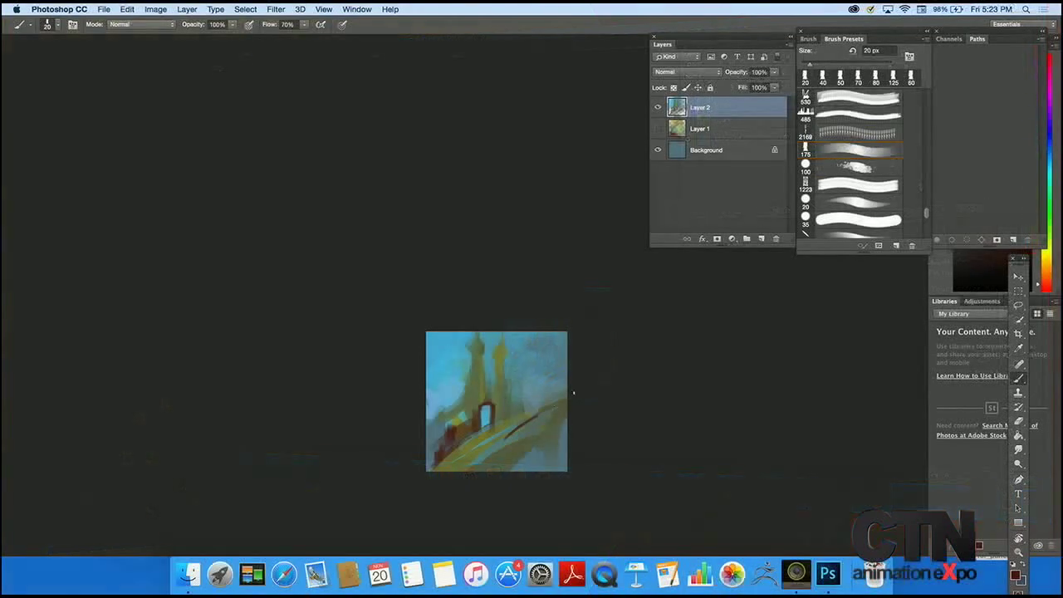
Sample the tone right of the arch with an enlarged brush and paint it down over the arch's right side.
{"action": "key", "text": "["}
{"action": "key", "text": "["}
{"action": "key", "text": "bracketright"}
{"action": "key", "text": "bracketright"}
{"action": "key", "text": "bracketright"}
{"action": "key", "text": "bracketright"}
{"action": "key", "text": "bracketright"}
{"action": "left_click", "coordinate": [496, 406], "text": "alt"}
{"action": "mouse_move", "coordinate": [500, 395]}
{"action": "left_mouse_down"}
{"action": "mouse_move", "coordinate": [498, 422]}
{"action": "mouse_move", "coordinate": [499, 403]}
{"action": "mouse_move", "coordinate": [500, 420]}
{"action": "mouse_move", "coordinate": [511, 416]}
{"action": "mouse_move", "coordinate": [484, 408]}
{"action": "mouse_move", "coordinate": [487, 419]}
{"action": "left_mouse_up"}
Sample tones from the second tower, the sky and the arch, and blend the edges around the opening.
{"action": "left_click", "coordinate": [500, 365], "text": "alt"}
{"action": "left_click", "coordinate": [493, 408], "text": "alt"}
{"action": "left_click", "coordinate": [507, 406], "text": "alt"}
{"action": "left_click", "coordinate": [498, 411], "text": "alt"}
{"action": "left_click", "coordinate": [487, 423], "text": "alt"}
{"action": "left_click", "coordinate": [494, 407], "text": "alt"}
{"action": "left_click", "coordinate": [493, 407], "text": "alt"}
Shrink the brush, sample sky and arch tones, and add fine details to the arch and small dark spires on the right ridge.
{"action": "key", "text": "bracketleft"}
{"action": "left_click", "coordinate": [523, 387], "text": "alt"}
{"action": "key", "text": "bracketleft"}
{"action": "key", "text": "bracketleft"}
{"action": "key", "text": "bracketleft"}
{"action": "key", "text": "bracketleft"}
{"action": "key", "text": "bracketleft"}
{"action": "left_click", "coordinate": [492, 408], "text": "alt"}
{"action": "left_click", "coordinate": [483, 403], "text": "alt"}
Sample the tone at the left wall and sweep it from the tower base down to the canvas's left edge with a 90 px brush.
{"action": "key", "text": "bracketright"}
{"action": "key", "text": "bracketright"}
{"action": "key", "text": "bracketright"}
{"action": "key", "text": "bracketright"}
{"action": "key", "text": "bracketright"}
{"action": "key", "text": "bracketright"}
{"action": "key", "text": "bracketright"}
{"action": "key", "text": "bracketright"}
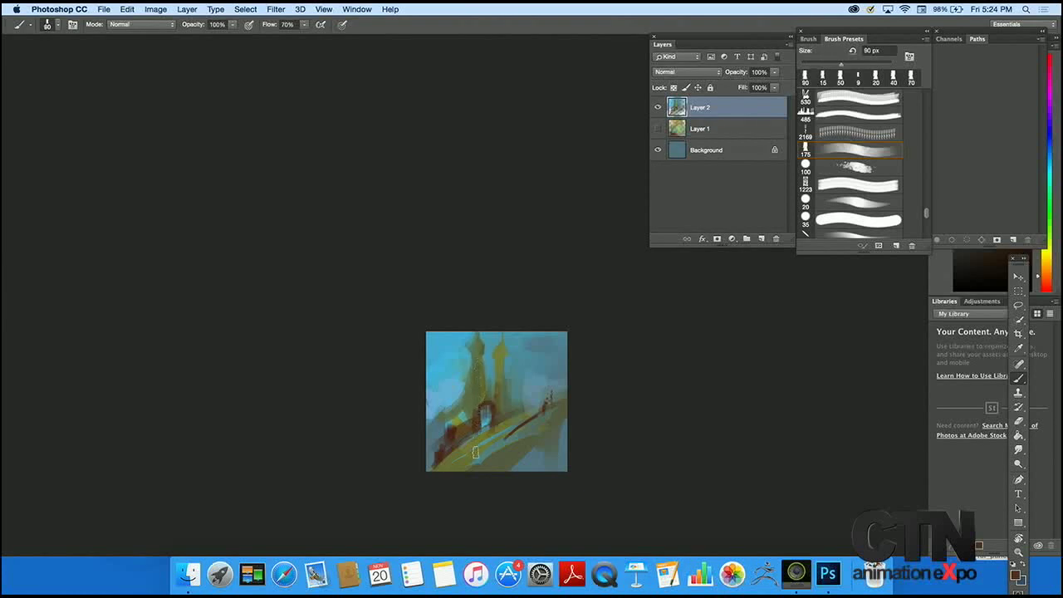
{"action": "left_click", "coordinate": [464, 397], "text": "alt"}
{"action": "mouse_move", "coordinate": [467, 391]}
{"action": "left_mouse_down"}
{"action": "mouse_move", "coordinate": [436, 415]}
{"action": "mouse_move", "coordinate": [458, 392]}
{"action": "mouse_move", "coordinate": [435, 422]}
{"action": "mouse_move", "coordinate": [440, 450]}
{"action": "mouse_move", "coordinate": [432, 440]}
{"action": "left_mouse_up"}
{"action": "left_click", "coordinate": [450, 387], "text": "alt"}
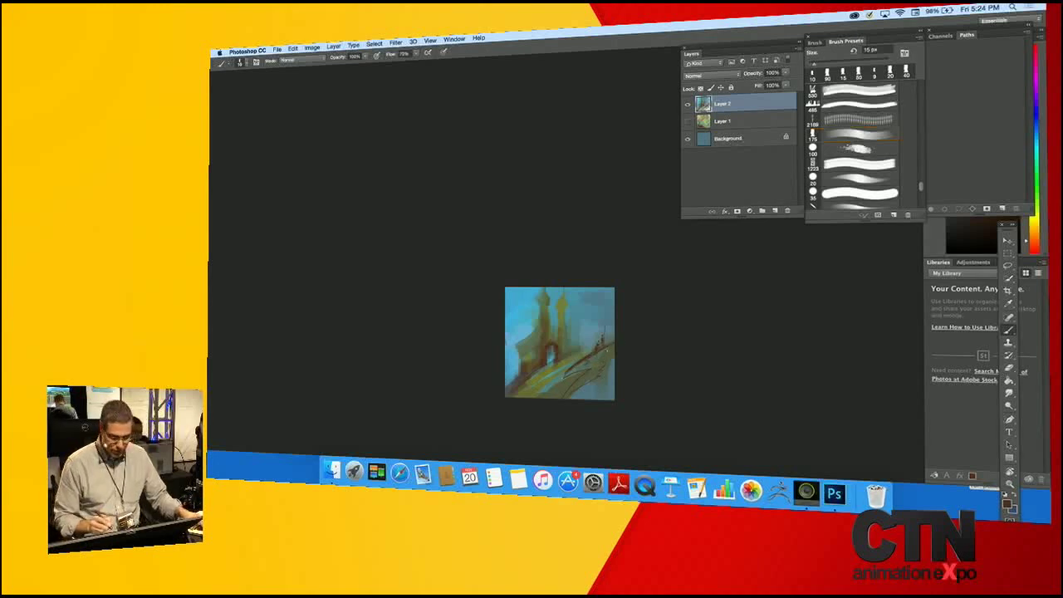
Draw dark 15 px lines down the right slope and add strokes between them in a colour sampled from the slope.
{"action": "mouse_move", "coordinate": [616, 342]}
{"action": "left_mouse_down"}
{"action": "mouse_move", "coordinate": [590, 364]}
{"action": "mouse_move", "coordinate": [555, 370]}
{"action": "mouse_move", "coordinate": [603, 350]}
{"action": "mouse_move", "coordinate": [572, 366]}
{"action": "mouse_move", "coordinate": [589, 366]}
{"action": "mouse_move", "coordinate": [627, 343]}
{"action": "mouse_move", "coordinate": [563, 398]}
{"action": "left_mouse_up"}
{"action": "key", "text": "]"}
{"action": "left_click", "coordinate": [553, 376], "text": "alt"}
{"action": "key", "text": "["}
{"action": "key", "text": "["}
{"action": "key", "text": "["}
{"action": "key", "text": "]"}
{"action": "key", "text": "]"}
{"action": "mouse_move", "coordinate": [603, 366]}
{"action": "left_mouse_down"}
{"action": "mouse_move", "coordinate": [583, 381]}
{"action": "mouse_move", "coordinate": [592, 365]}
{"action": "left_mouse_up"}
{"action": "key", "text": "["}
{"action": "key", "text": "["}
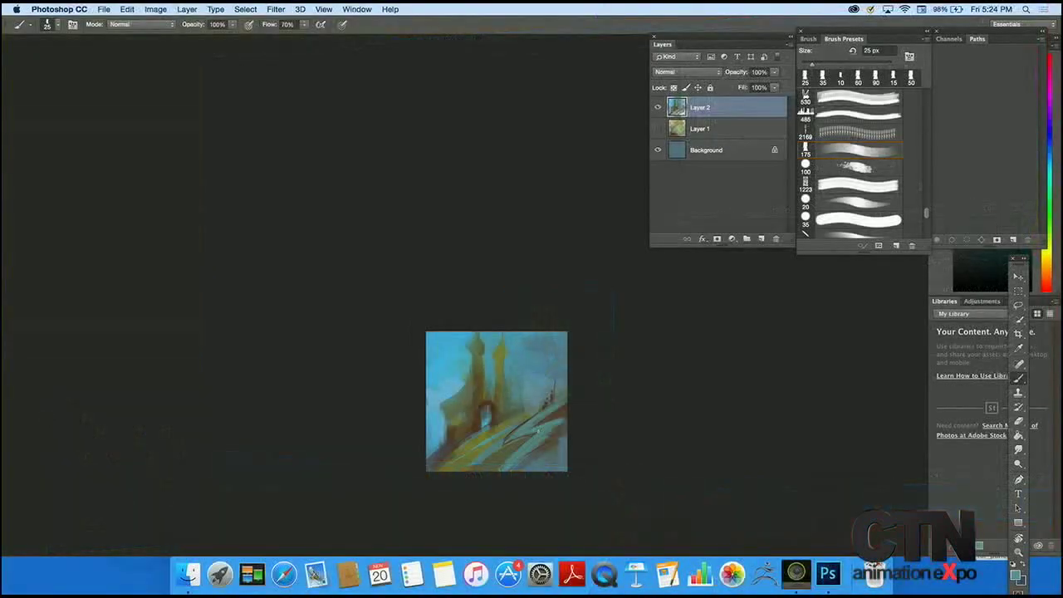
Extend the blue-green strokes to the slope's right edge and resample tones from the slope.
{"action": "left_click_drag", "start_coordinate": [559, 432], "coordinate": [571, 430]}
{"action": "left_click", "coordinate": [567, 423], "text": "alt"}
{"action": "left_click", "coordinate": [549, 423], "text": "alt"}
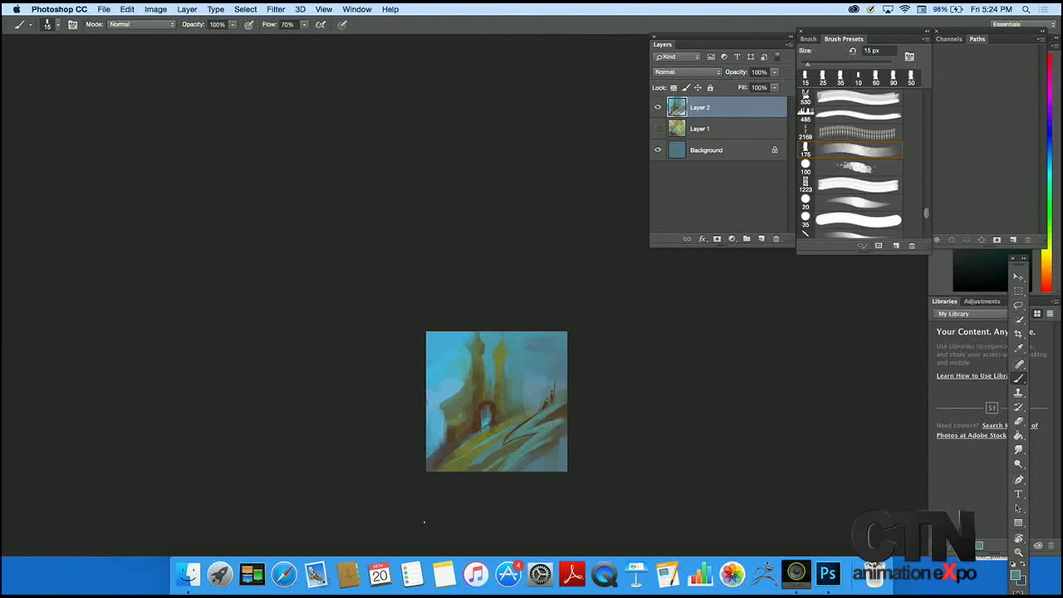
Sample tones at the right ridge and repaint its upper edge and the small spires on it.
{"action": "key", "text": "]"}
{"action": "left_click", "coordinate": [528, 413], "text": "alt"}
{"action": "left_click_drag", "start_coordinate": [531, 414], "coordinate": [583, 387]}
{"action": "left_click", "coordinate": [548, 400], "text": "alt"}
{"action": "left_click_drag", "start_coordinate": [553, 401], "coordinate": [547, 408]}
{"action": "key", "text": "["}
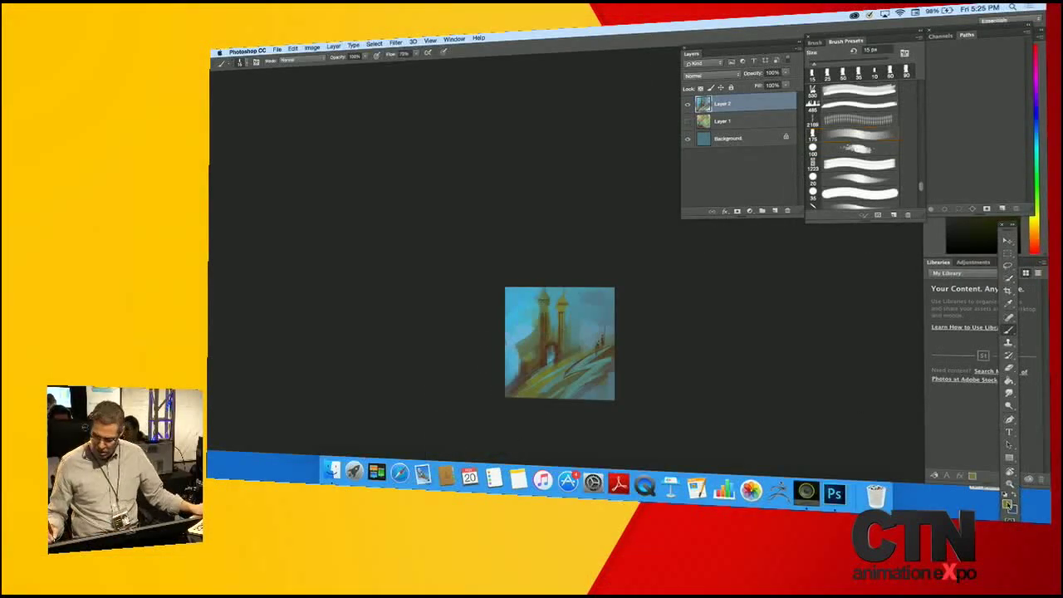
Pick a pale yellow-green and highlight the first tower's left edge at 15 px and the wall beside it at 70 px.
{"action": "left_click", "coordinate": [1008, 503]}
{"action": "left_click", "coordinate": [658, 170]}
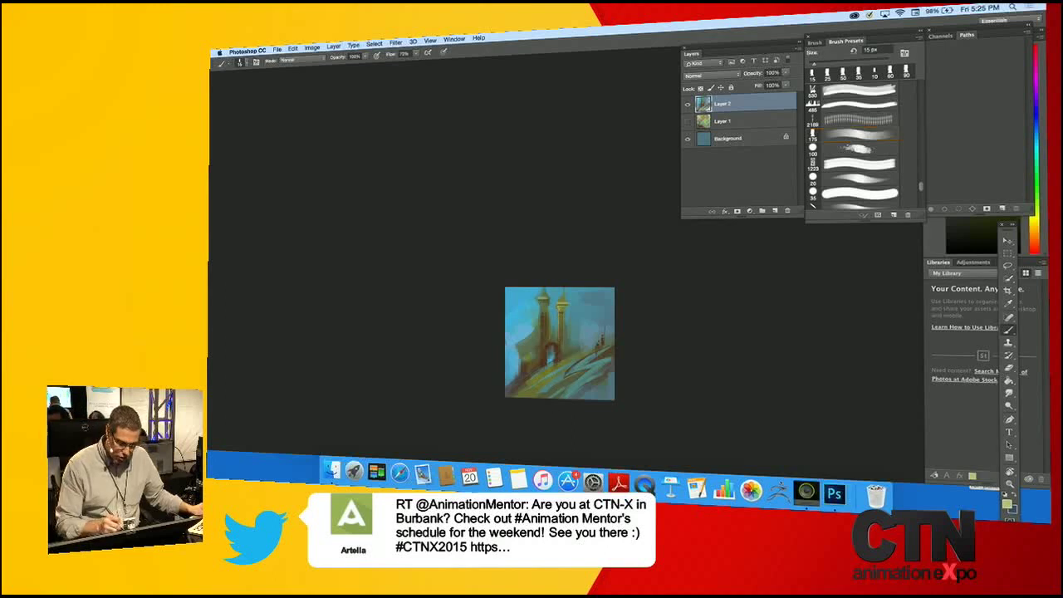
{"action": "left_click_drag", "start_coordinate": [541, 310], "coordinate": [540, 352]}
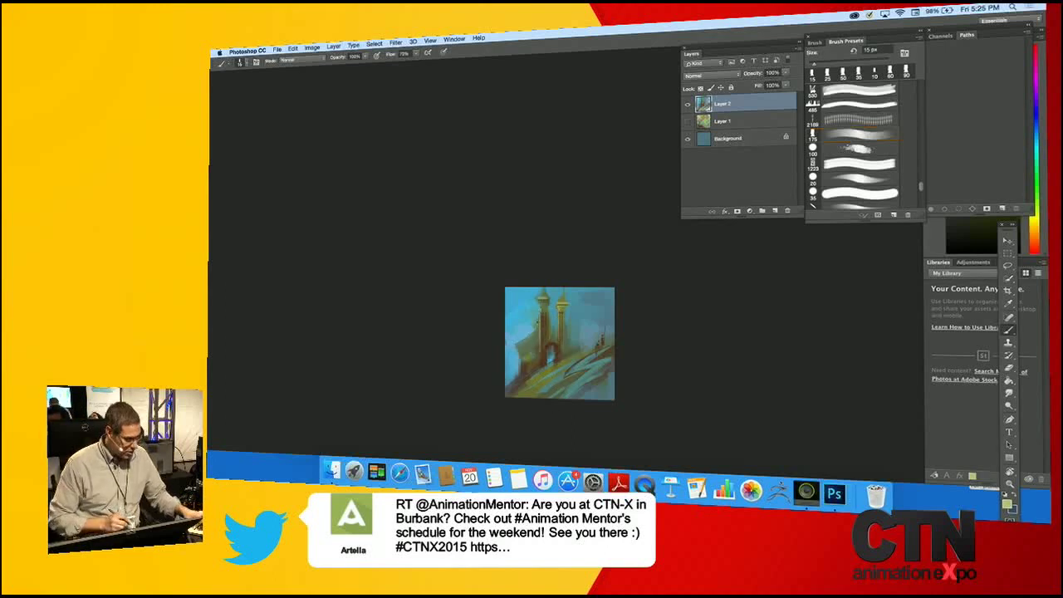
{"action": "key", "text": "bracketright"}
{"action": "key", "text": "bracketright"}
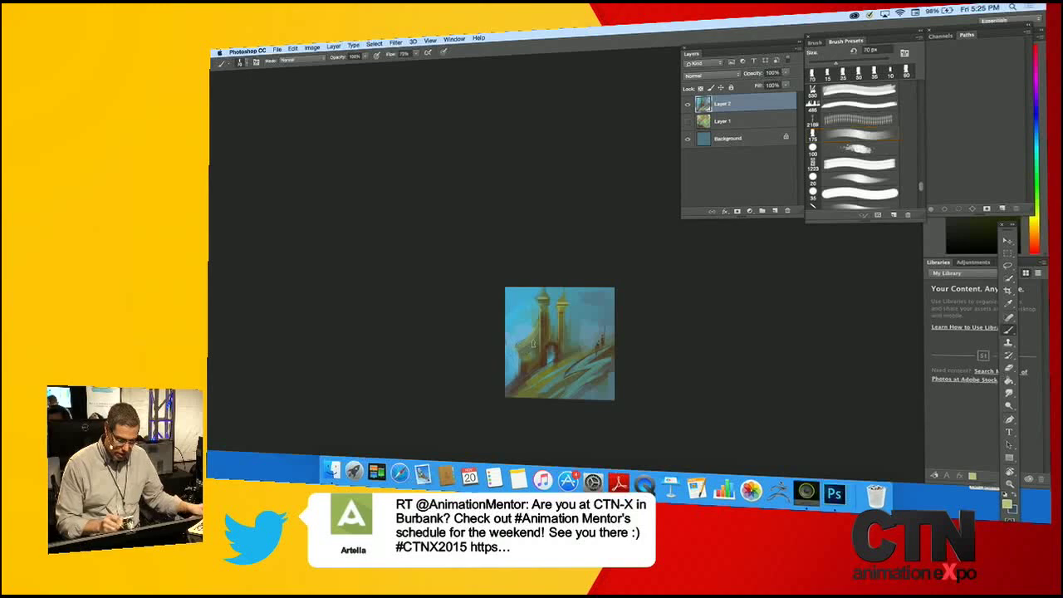
{"action": "left_click_drag", "start_coordinate": [538, 327], "coordinate": [520, 344]}
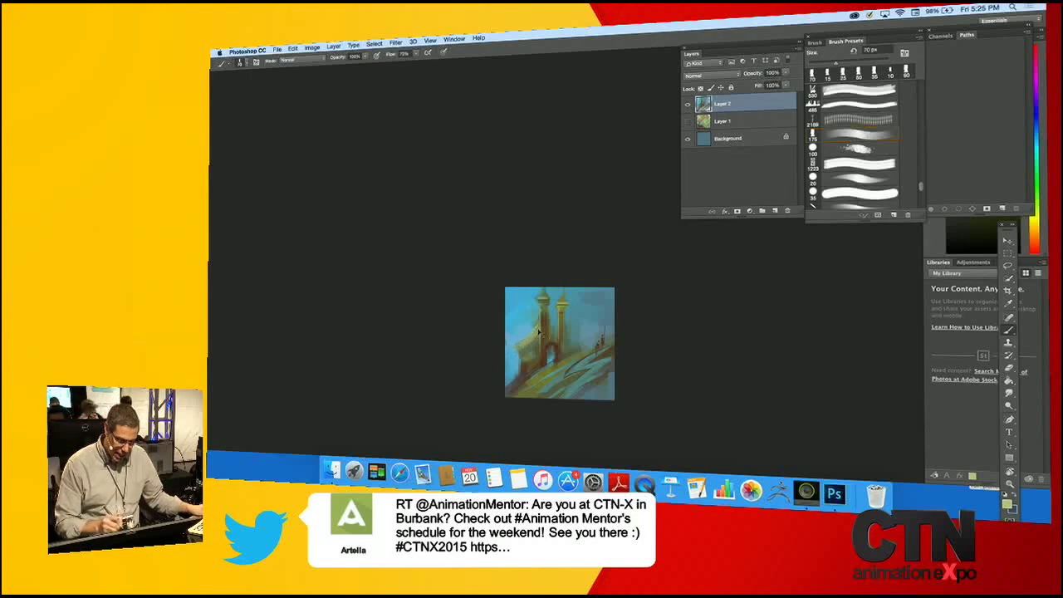
Sample the arch's brown, paint small distant towers behind the slope at 10 and 20 px, and brush the lower right corner at 150 px.
{"action": "left_click", "coordinate": [546, 352], "text": "alt"}
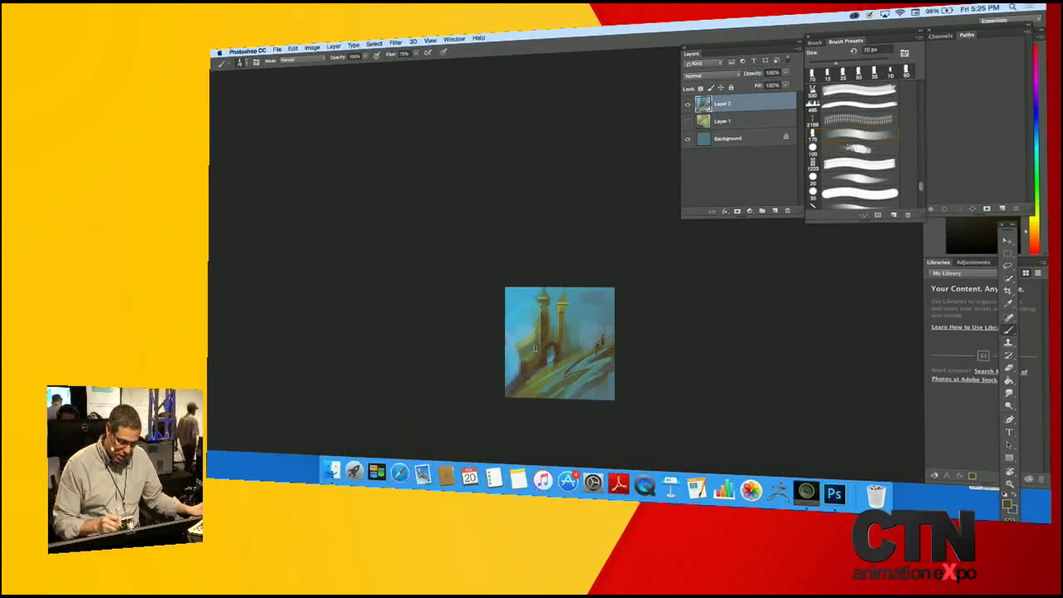
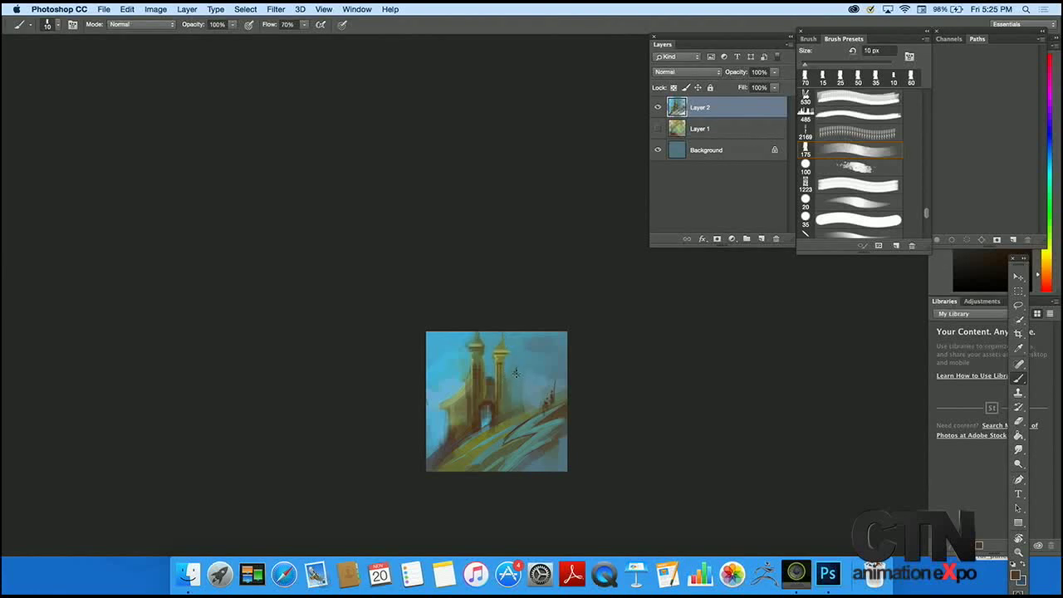
{"action": "left_click_drag", "start_coordinate": [515, 371], "coordinate": [515, 373]}
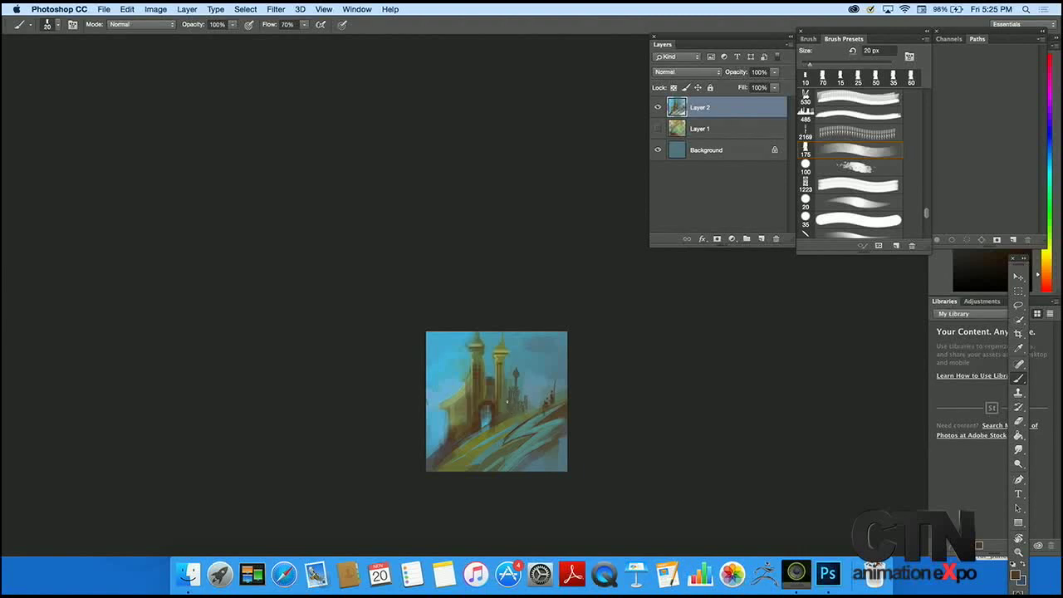
{"action": "left_click_drag", "start_coordinate": [511, 405], "coordinate": [534, 404]}
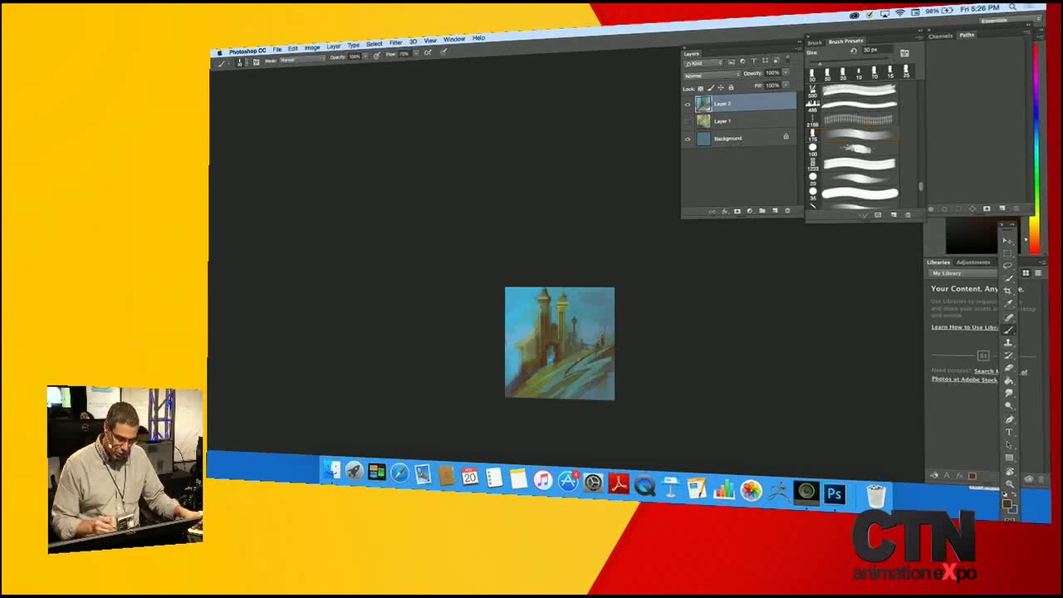
{"action": "key", "text": "bracketright"}
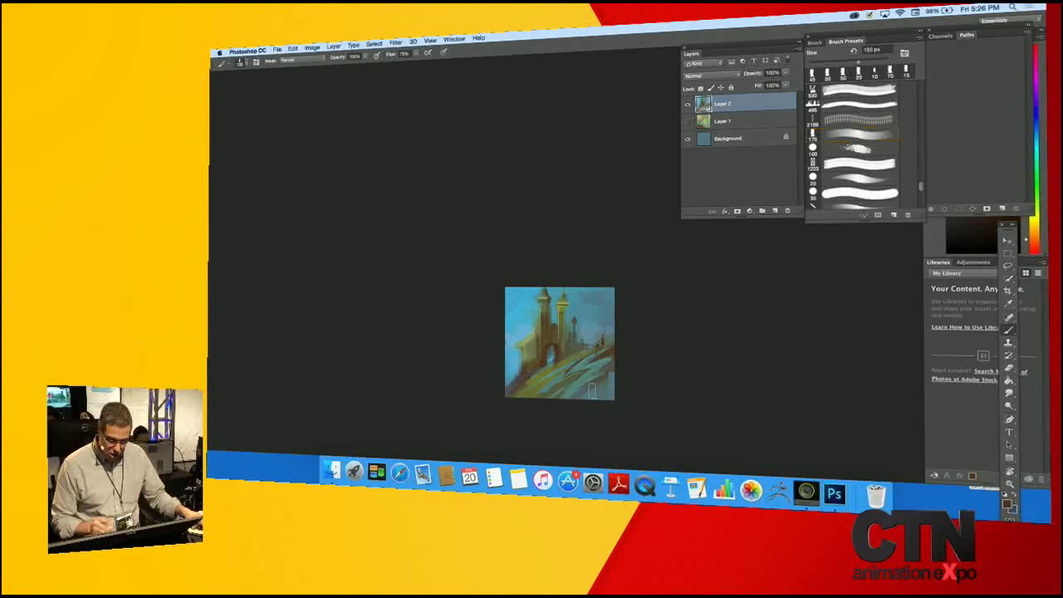
{"action": "left_click_drag", "start_coordinate": [611, 379], "coordinate": [657, 391]}
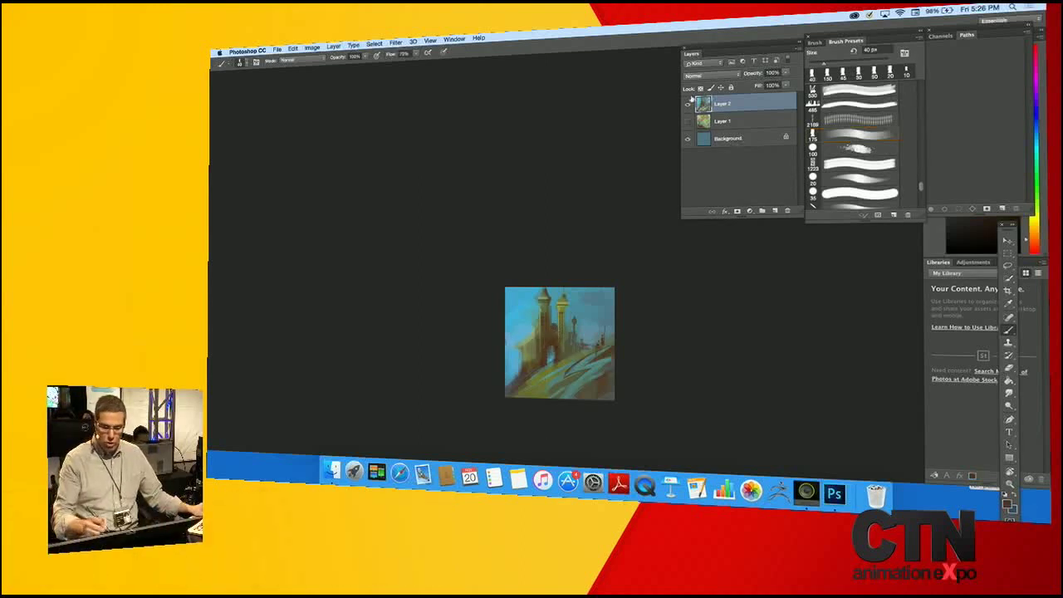
Hide Layer 2, set the Rectangle tool to Pixels mode and add a new empty layer for the next study.
{"action": "left_click", "coordinate": [689, 103]}
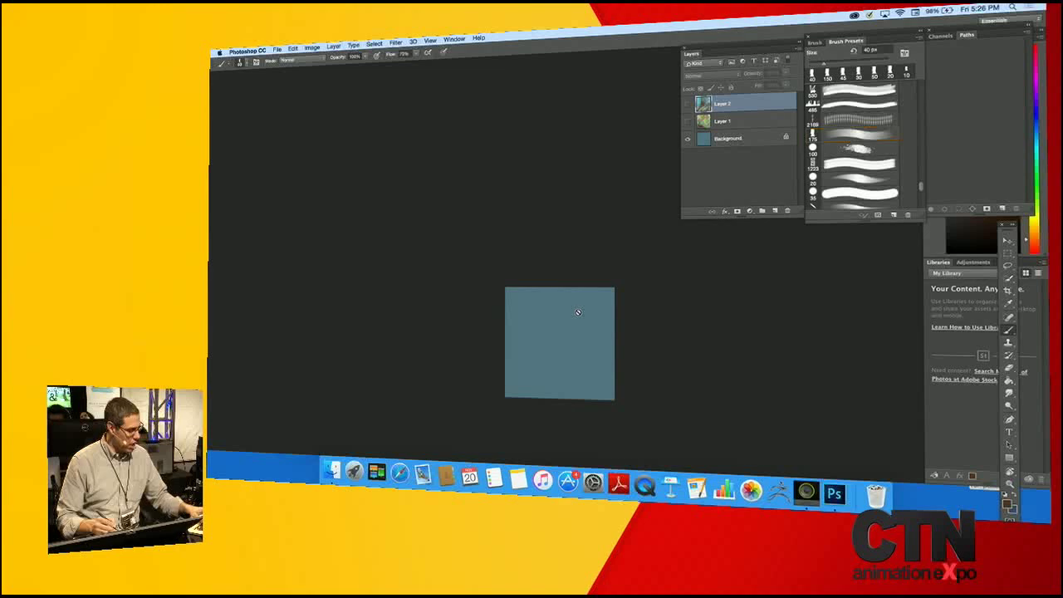
{"action": "key", "text": "u"}
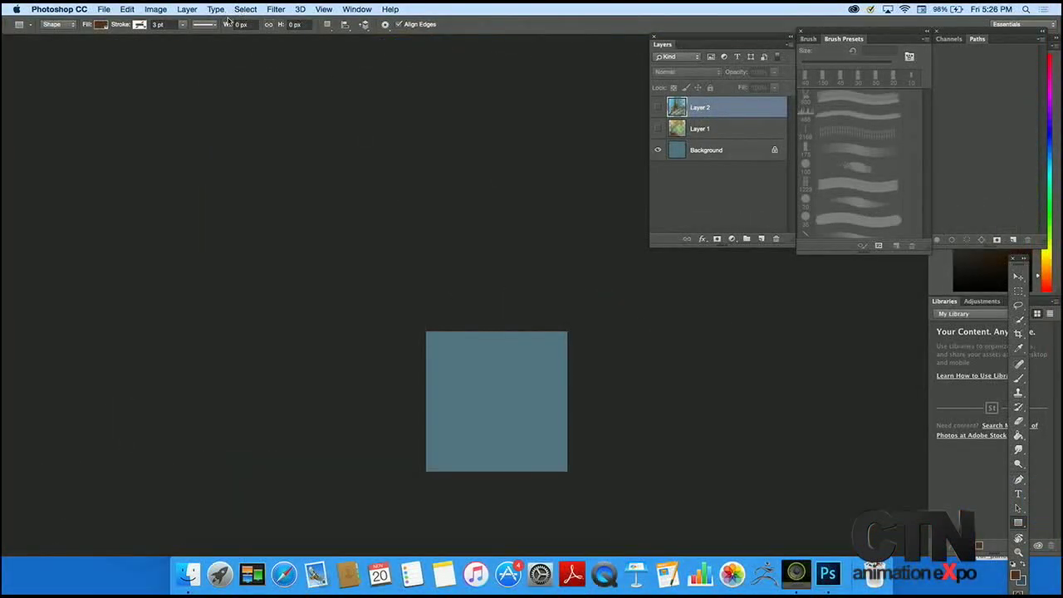
{"action": "left_click", "coordinate": [73, 24]}
{"action": "left_click", "coordinate": [70, 42]}
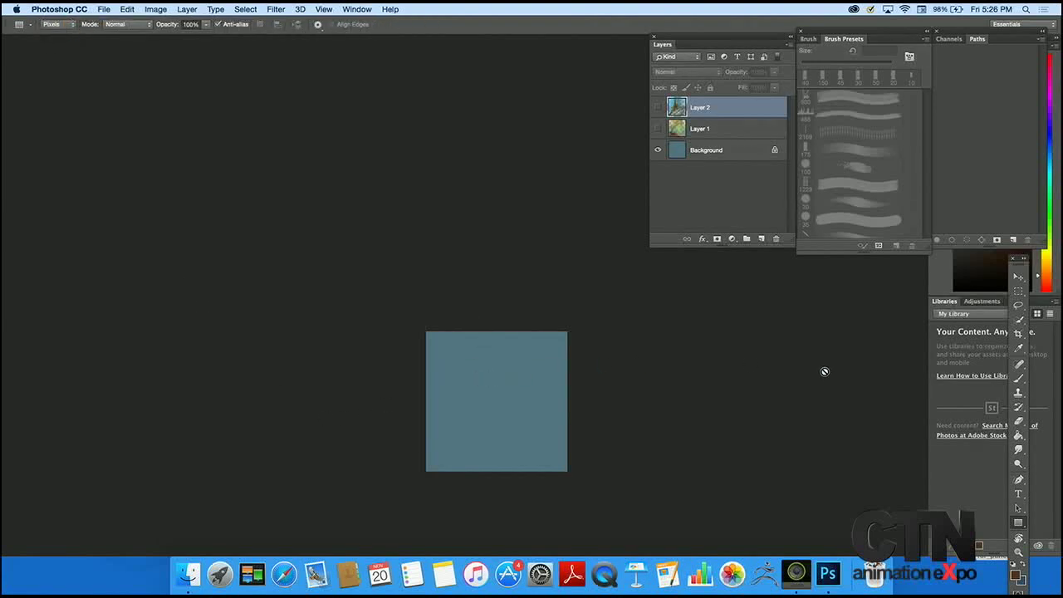
{"action": "left_click", "coordinate": [760, 238]}
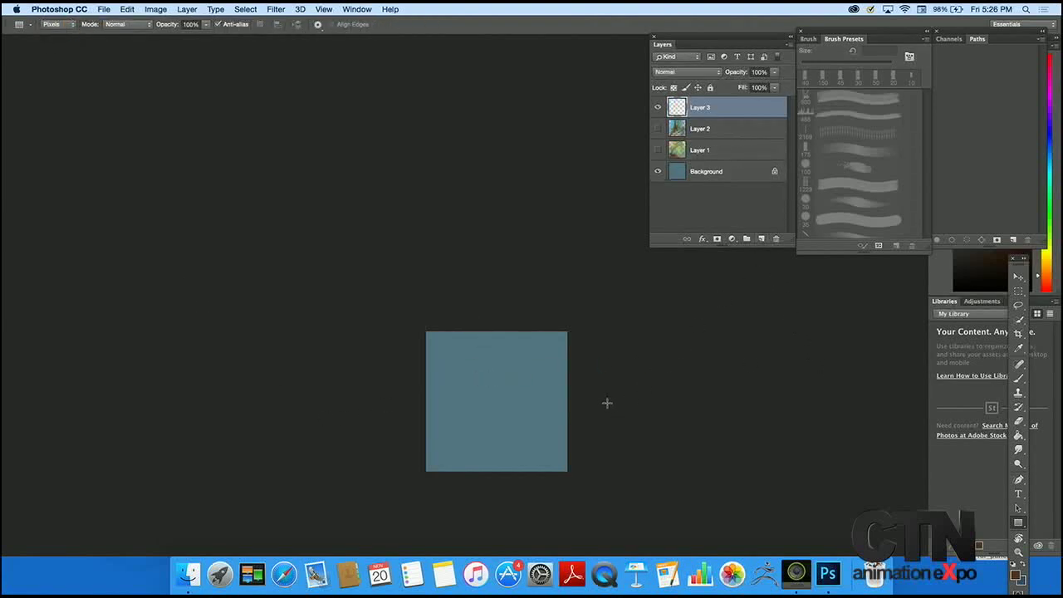
Choose the brown #643312 as the foreground colour, draw a trial rectangle and undo it.
{"action": "left_click", "coordinate": [1018, 576]}
{"action": "mouse_move", "coordinate": [479, 286]}
{"action": "left_mouse_down"}
{"action": "mouse_move", "coordinate": [473, 277]}
{"action": "mouse_move", "coordinate": [500, 272]}
{"action": "left_mouse_up"}
{"action": "left_click", "coordinate": [634, 182]}
{"action": "left_click_drag", "start_coordinate": [480, 369], "coordinate": [478, 430]}
{"action": "key", "text": "super+z"}
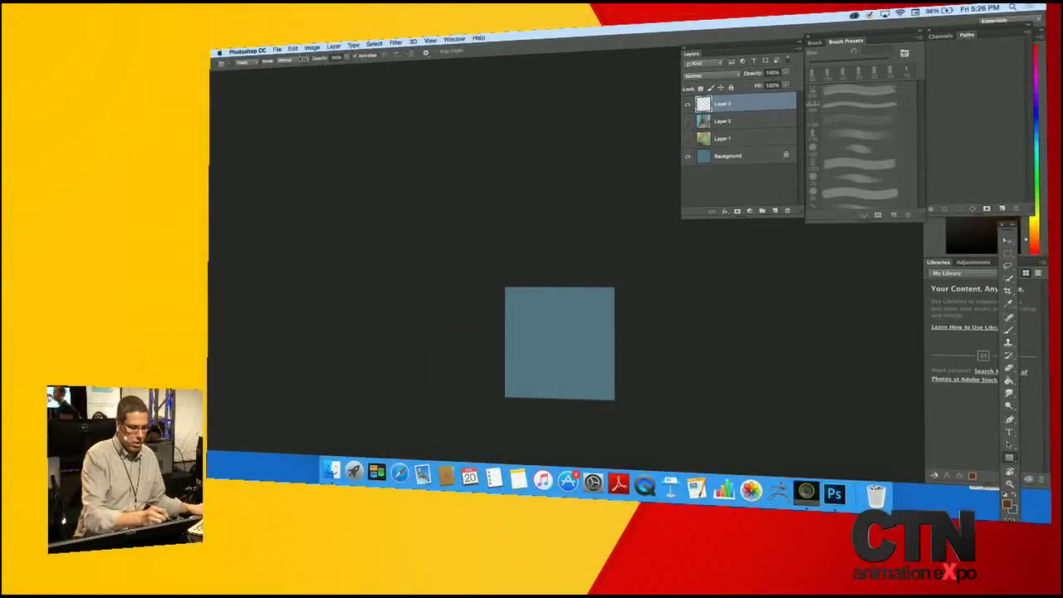
Draw brown rectangles for a large building block, thin beams on its right, a long slab underneath and supports below the slab.
{"action": "mouse_move", "coordinate": [512, 324]}
{"action": "left_mouse_down"}
{"action": "mouse_move", "coordinate": [579, 322]}
{"action": "mouse_move", "coordinate": [570, 347]}
{"action": "mouse_move", "coordinate": [587, 341]}
{"action": "left_mouse_up"}
{"action": "left_click_drag", "start_coordinate": [586, 330], "coordinate": [587, 351]}
{"action": "left_click_drag", "start_coordinate": [505, 347], "coordinate": [594, 353]}
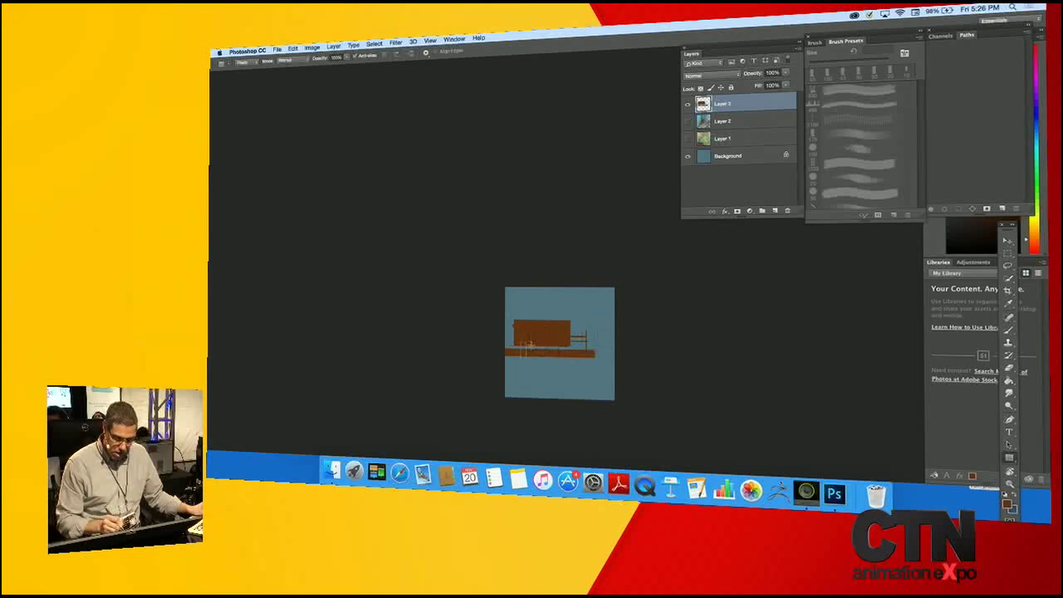
{"action": "left_click_drag", "start_coordinate": [518, 357], "coordinate": [540, 367]}
{"action": "left_click_drag", "start_coordinate": [544, 356], "coordinate": [554, 369]}
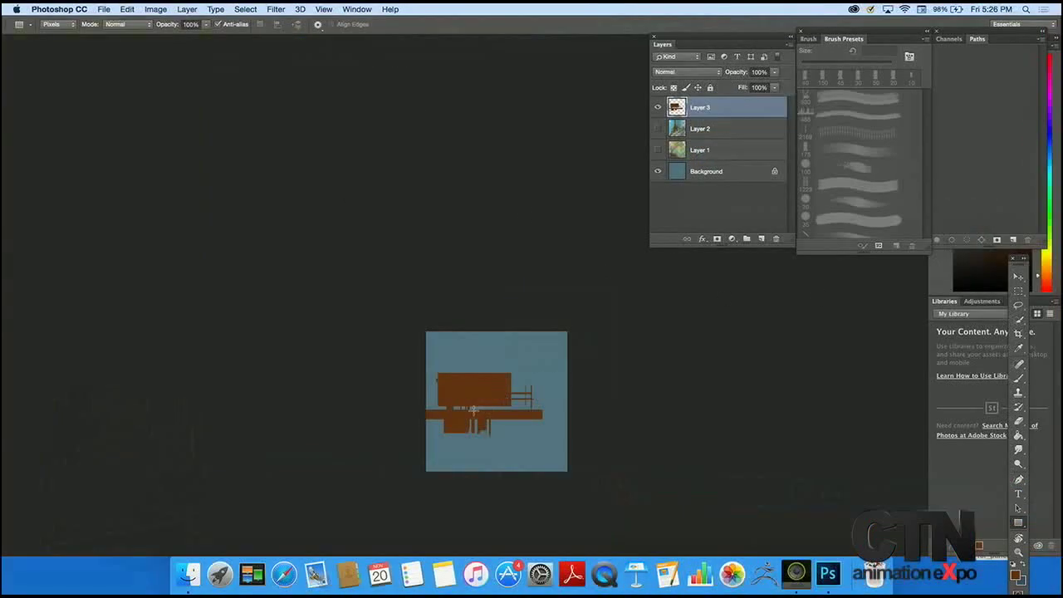
Pick a darker brown and draw two full-width horizontal bands across the bottom of the canvas.
{"action": "left_click_drag", "start_coordinate": [421, 437], "coordinate": [498, 435]}
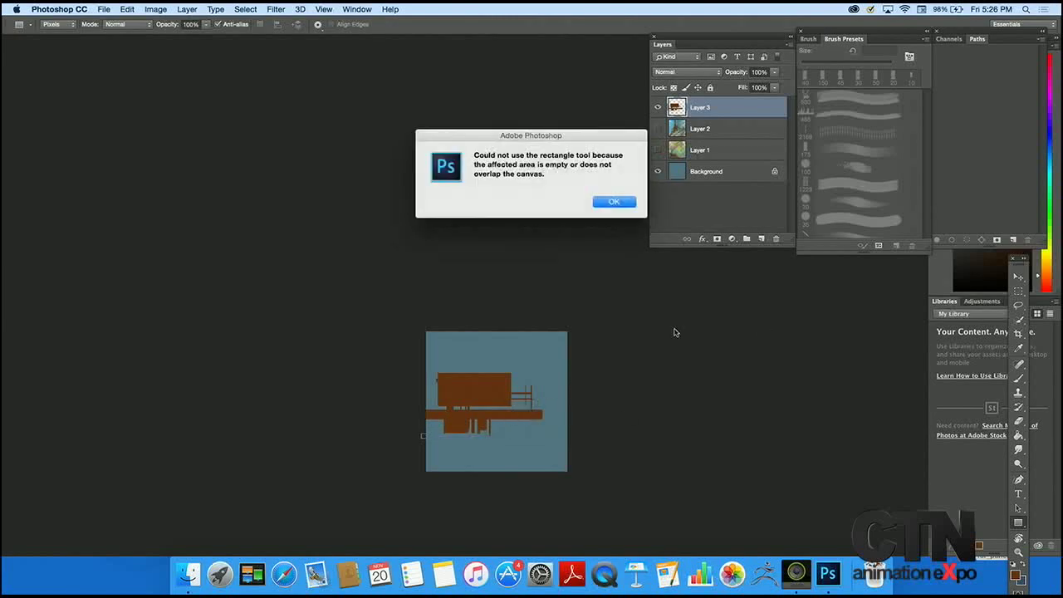
{"action": "left_click", "coordinate": [613, 202]}
{"action": "left_click", "coordinate": [1015, 573]}
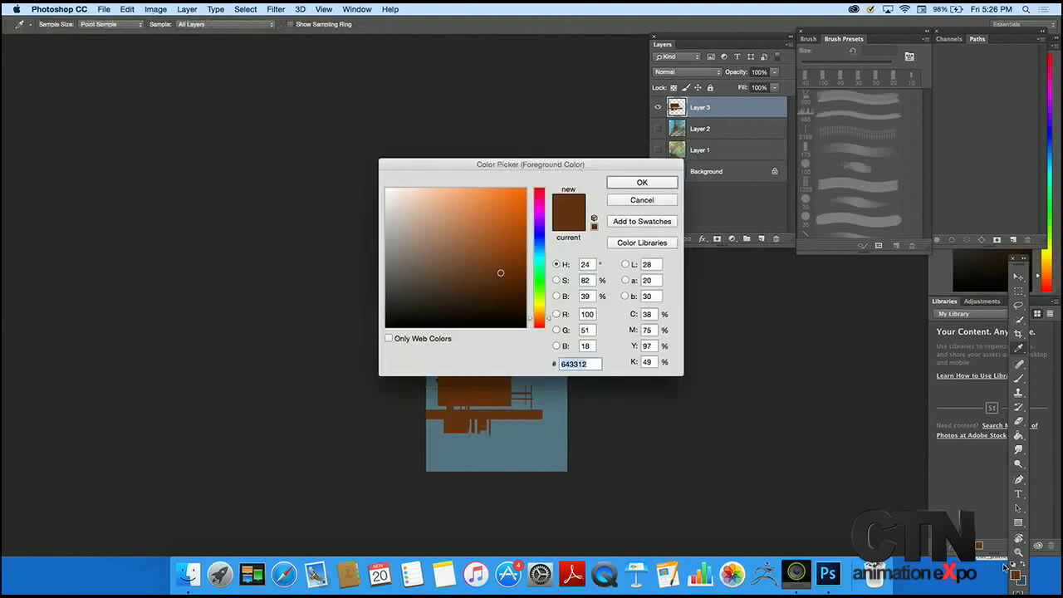
{"action": "left_click", "coordinate": [501, 299]}
{"action": "left_click", "coordinate": [633, 184]}
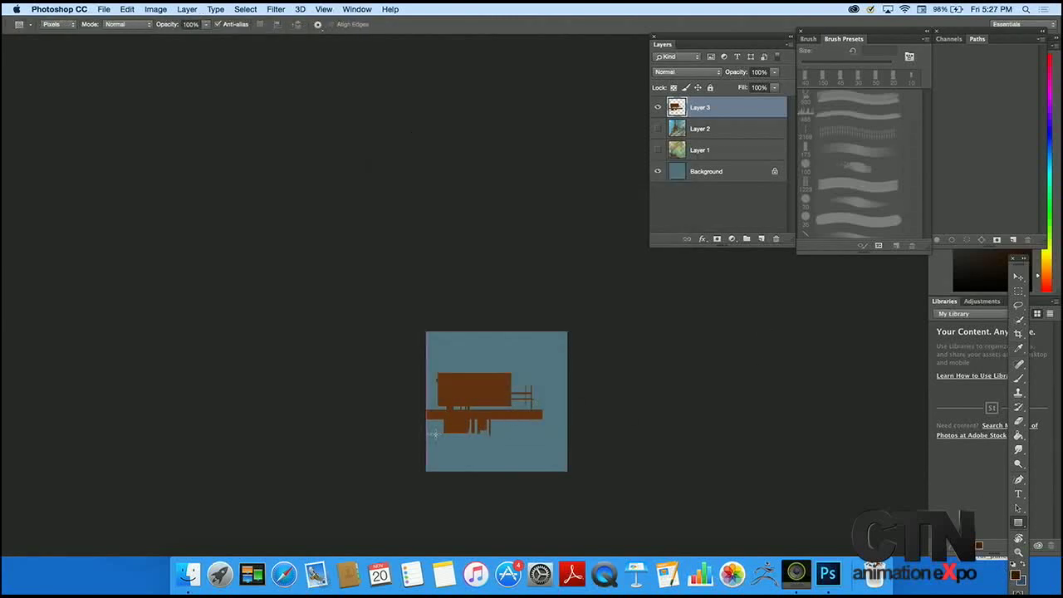
{"action": "left_click_drag", "start_coordinate": [426, 432], "coordinate": [573, 457]}
{"action": "left_click_drag", "start_coordinate": [418, 466], "coordinate": [573, 459]}
Draw thin dark brown rectangles as railing posts in the right half of the gap between the two bottom bands.
{"action": "left_click_drag", "start_coordinate": [503, 443], "coordinate": [521, 474]}
{"action": "left_click_drag", "start_coordinate": [525, 451], "coordinate": [529, 470]}
{"action": "left_click_drag", "start_coordinate": [538, 469], "coordinate": [542, 450]}
{"action": "left_click_drag", "start_coordinate": [550, 452], "coordinate": [557, 471]}
{"action": "left_click_drag", "start_coordinate": [513, 453], "coordinate": [499, 471]}
Draw two tall thin masts through the building's left side, a beam across the canvas top, and more railing posts below.
{"action": "left_click_drag", "start_coordinate": [454, 375], "coordinate": [447, 434]}
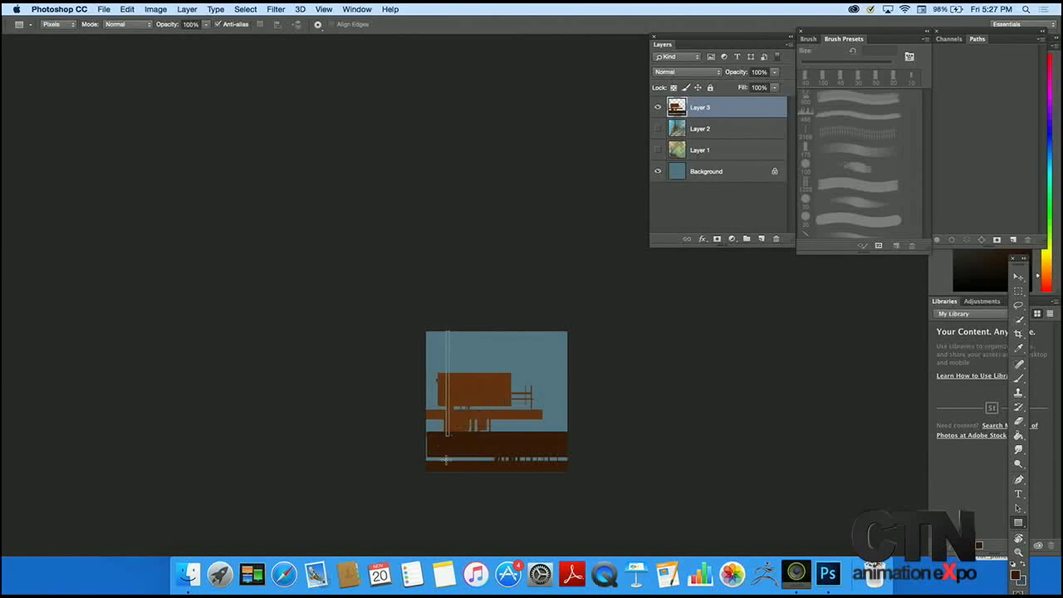
{"action": "left_click_drag", "start_coordinate": [451, 326], "coordinate": [451, 433]}
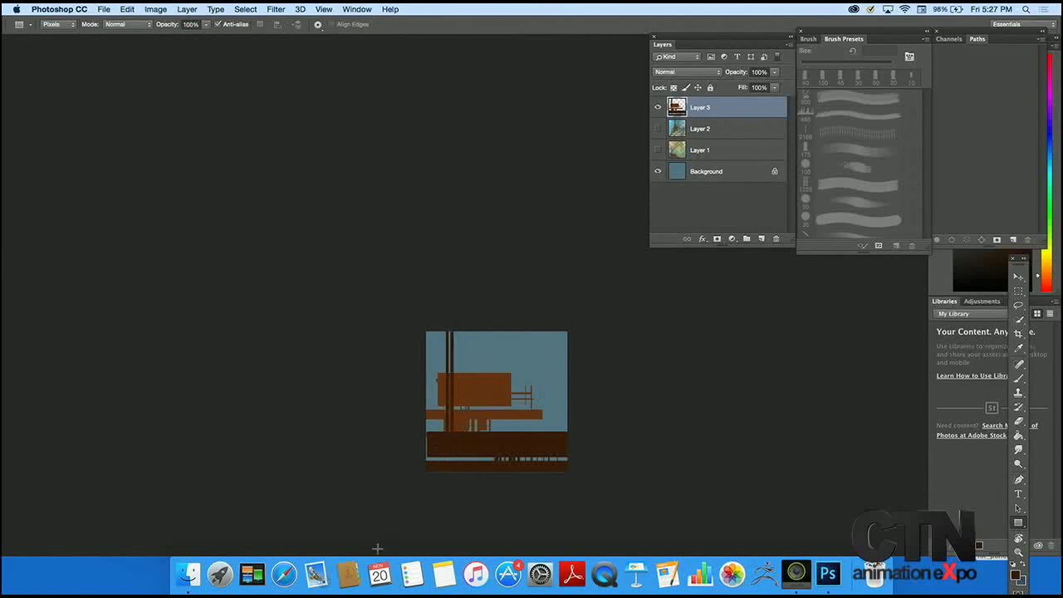
{"action": "left_click_drag", "start_coordinate": [428, 335], "coordinate": [572, 338]}
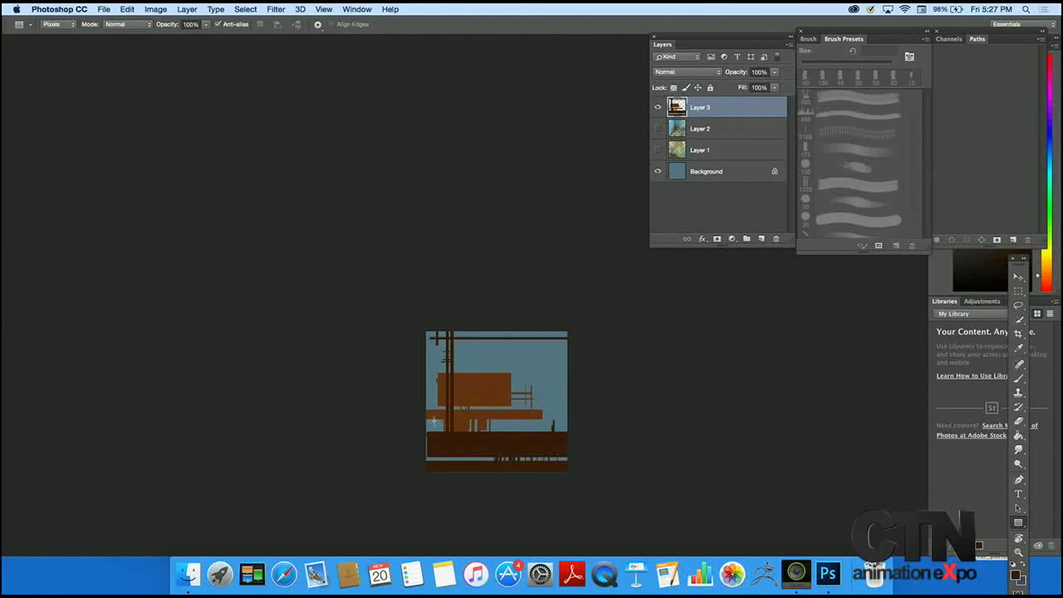
{"action": "left_click_drag", "start_coordinate": [428, 432], "coordinate": [425, 458]}
{"action": "left_click_drag", "start_coordinate": [492, 453], "coordinate": [490, 461]}
Add a new layer, load Layer 3's shapes as a selection and enlarge the brush to 600 px.
{"action": "left_click", "coordinate": [762, 239]}
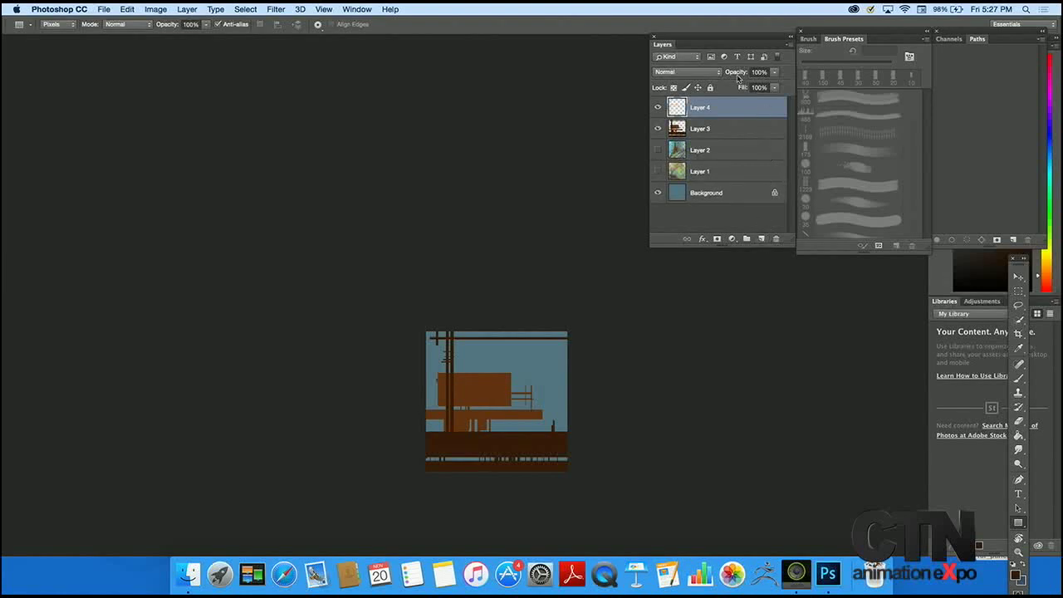
{"action": "key", "text": "b"}
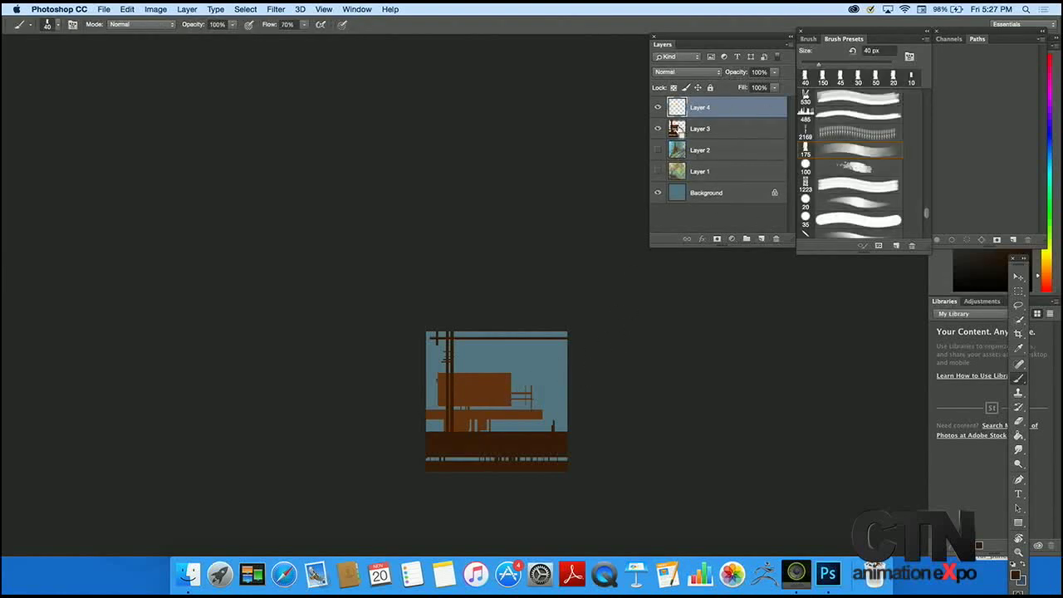
{"action": "left_click", "coordinate": [678, 129], "text": "super"}
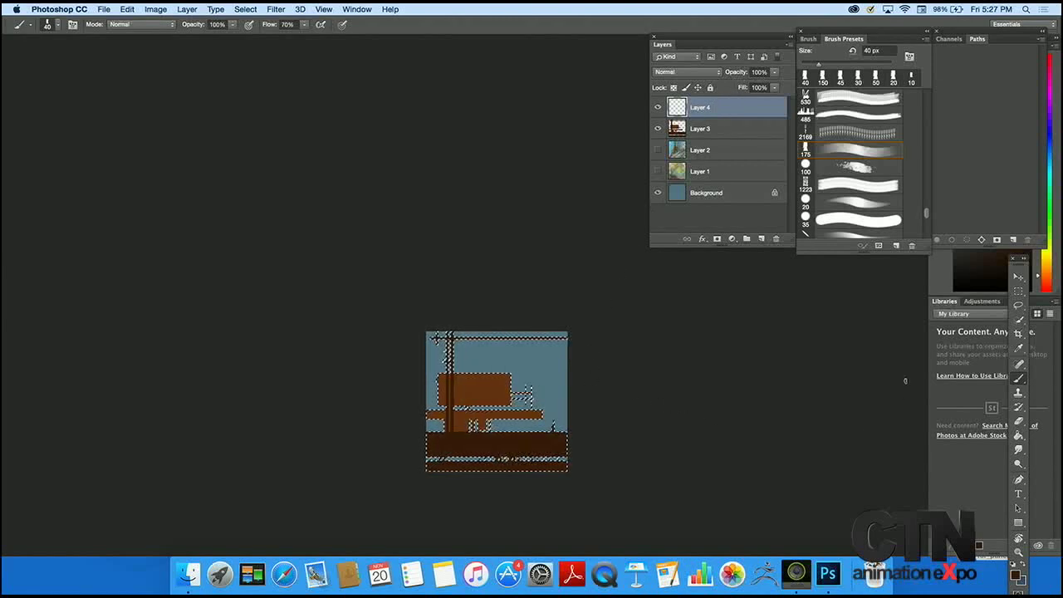
{"action": "key", "text": "bracketright"}
{"action": "key", "text": "bracketright"}
{"action": "key", "text": "bracketright"}
{"action": "key", "text": "bracketright"}
{"action": "key", "text": "bracketright"}
{"action": "key", "text": "bracketright"}
{"action": "key", "text": "bracketright"}
{"action": "key", "text": "bracketright"}
{"action": "key", "text": "bracketright"}
{"action": "key", "text": "bracketright"}
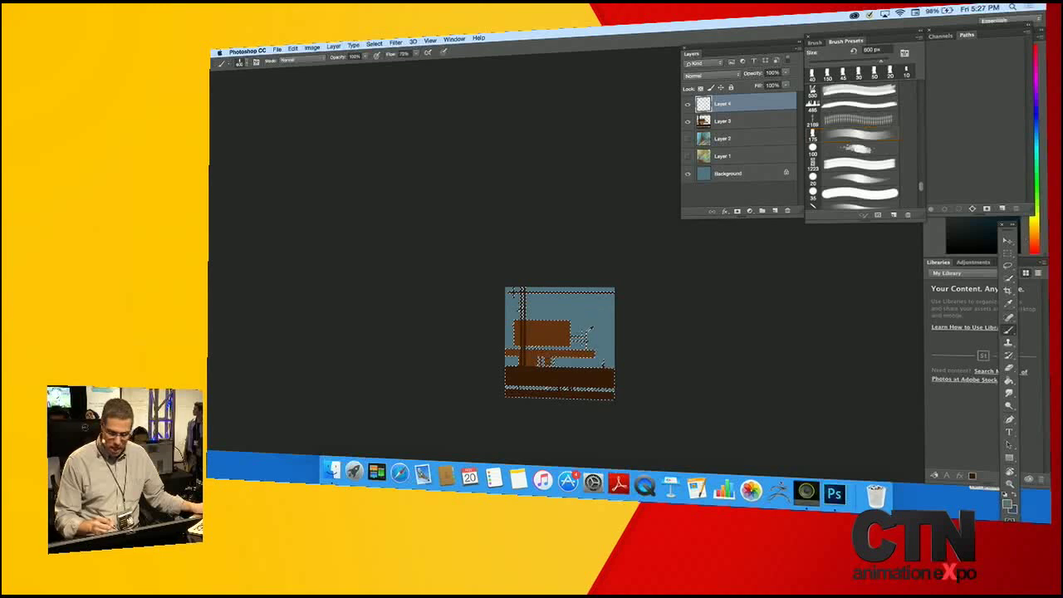
Choose the dark reddish brown #511905 as the foreground colour for the brush.
{"action": "key", "text": "n"}
{"action": "left_click", "coordinate": [563, 325]}
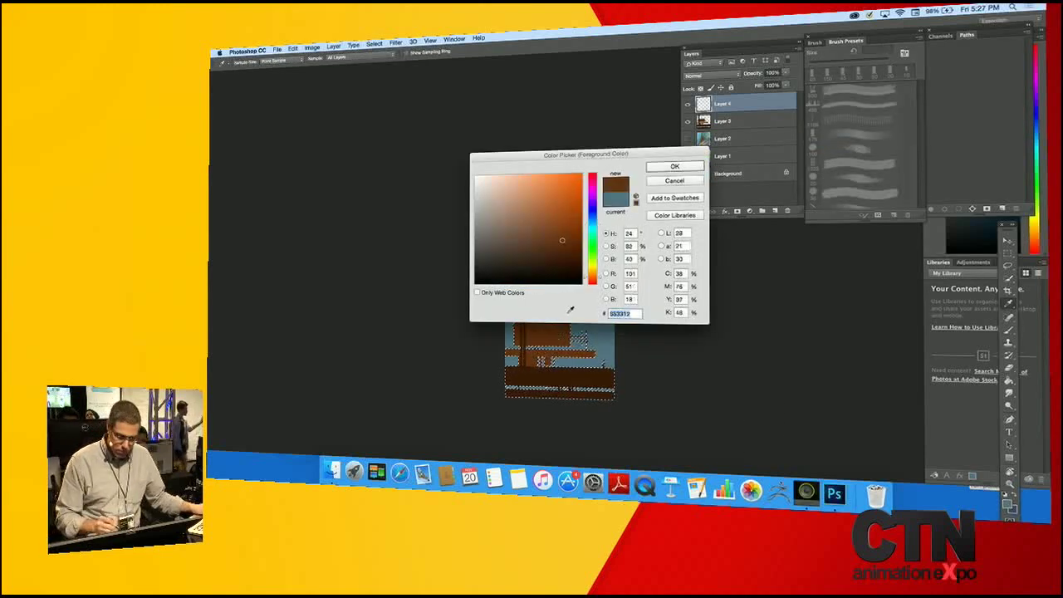
{"action": "left_click_drag", "start_coordinate": [567, 246], "coordinate": [596, 279]}
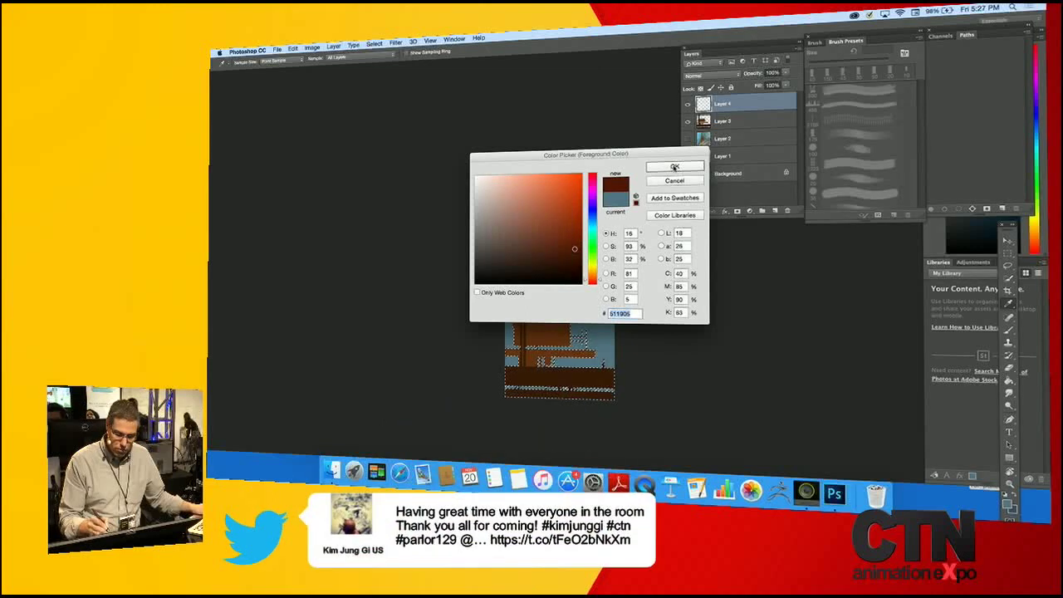
{"action": "left_click", "coordinate": [675, 166]}
{"action": "key", "text": "b"}
Set Layer 4 to Multiply, brush shading over the brown building shapes with sizes down to 200 px, and hide the selection outline.
{"action": "left_click", "coordinate": [710, 75]}
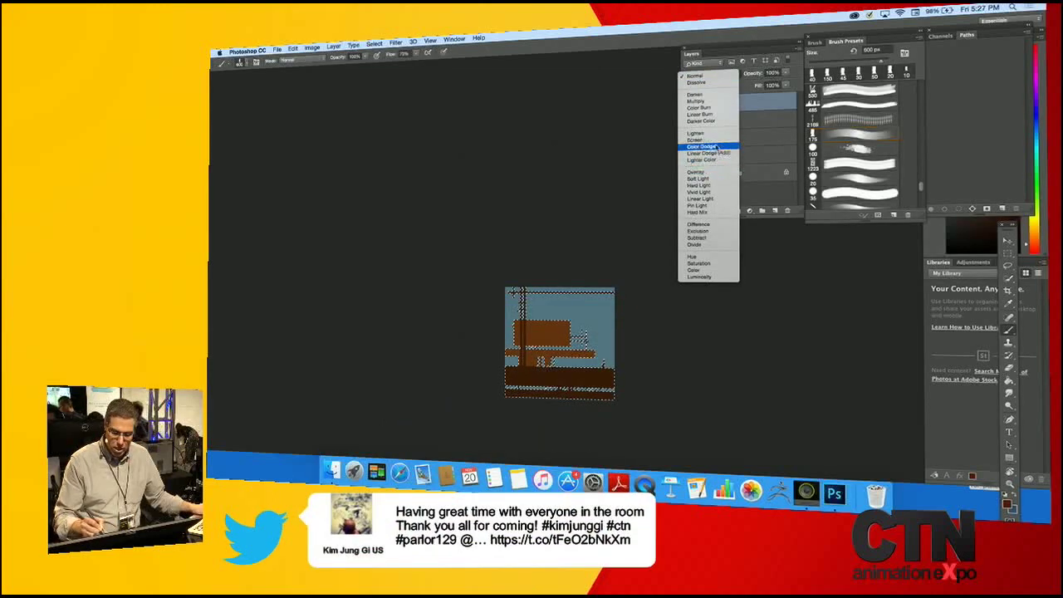
{"action": "left_click", "coordinate": [699, 101]}
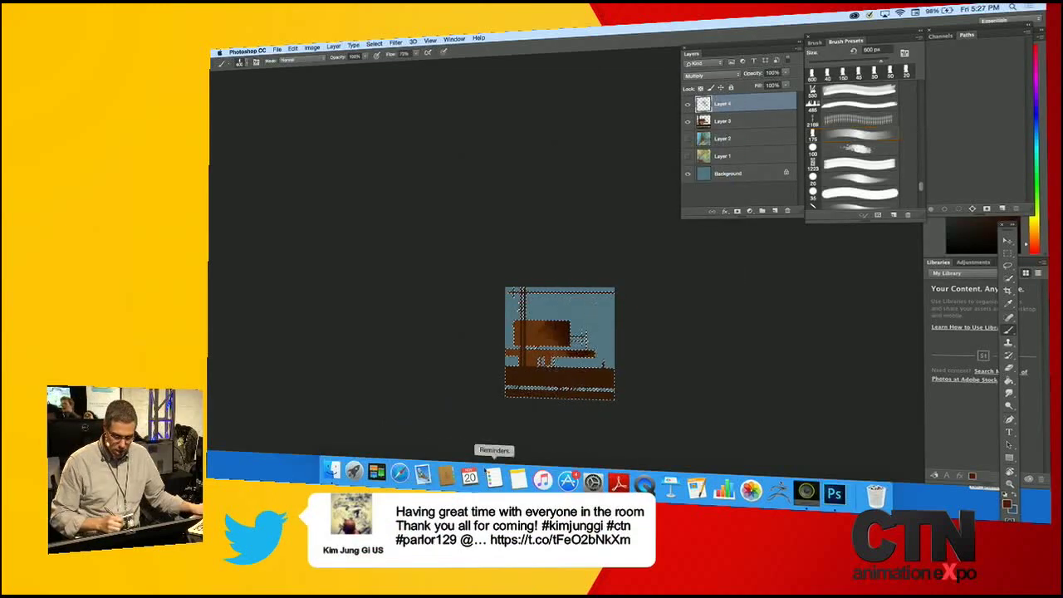
{"action": "key", "text": "bracketleft"}
{"action": "key", "text": "bracketleft"}
{"action": "key", "text": "bracketleft"}
{"action": "key", "text": "bracketleft"}
{"action": "left_click_drag", "start_coordinate": [553, 320], "coordinate": [525, 340]}
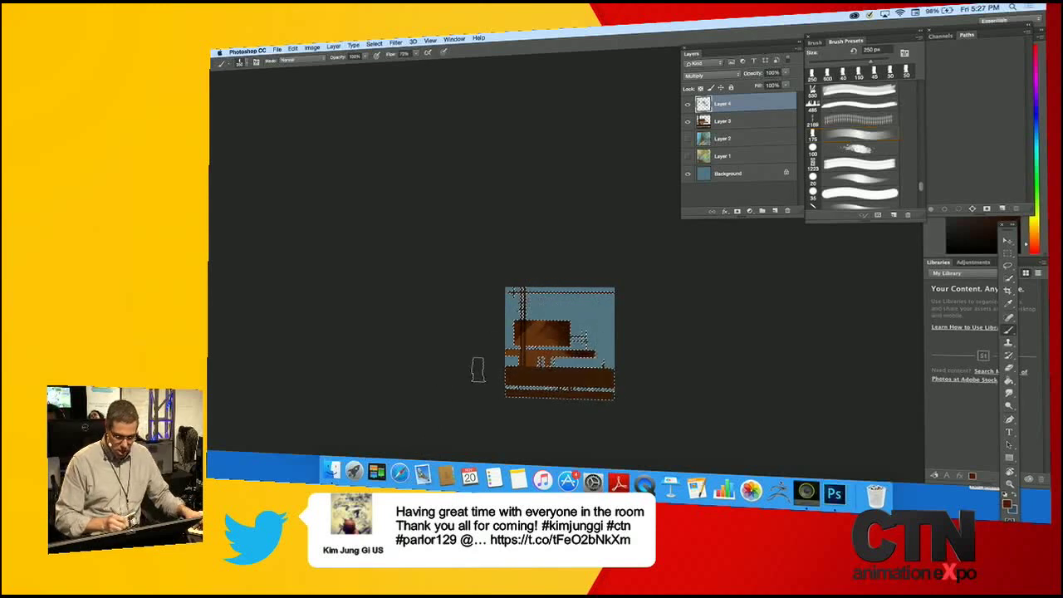
{"action": "key", "text": "bracketleft"}
{"action": "key", "text": "super+d"}
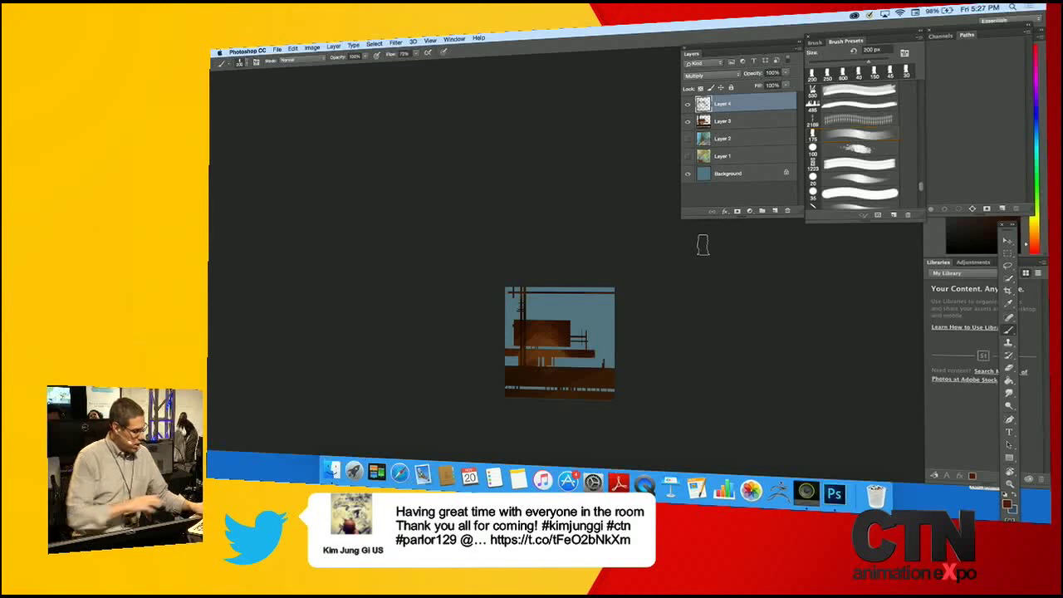
Switch the selection to the sky area around the building and add a new layer above Layer 4.
{"action": "key", "text": "super+shift+d"}
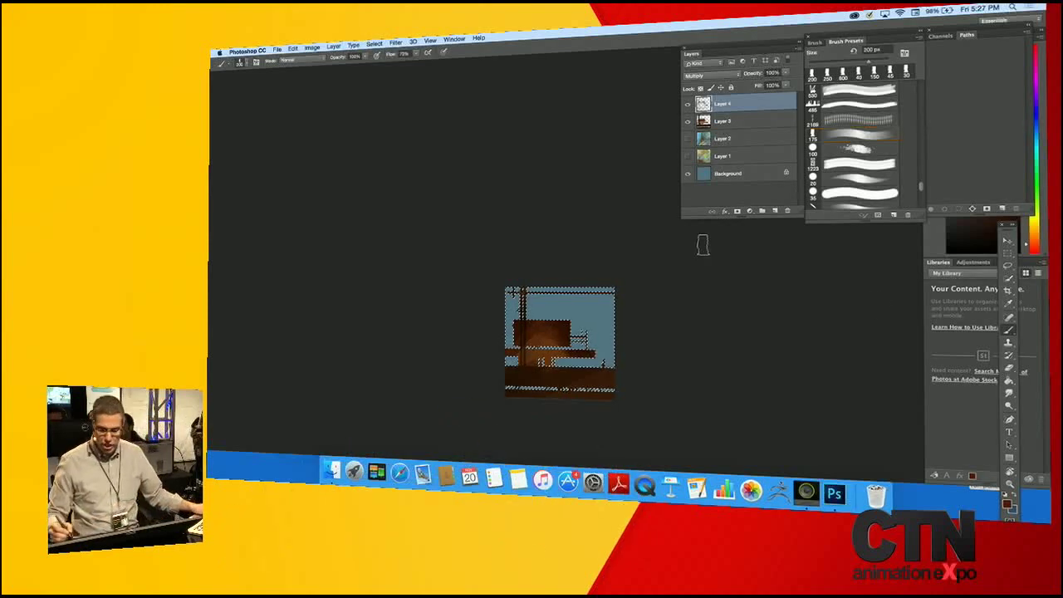
{"action": "left_click", "coordinate": [775, 211]}
{"action": "key", "text": "i"}
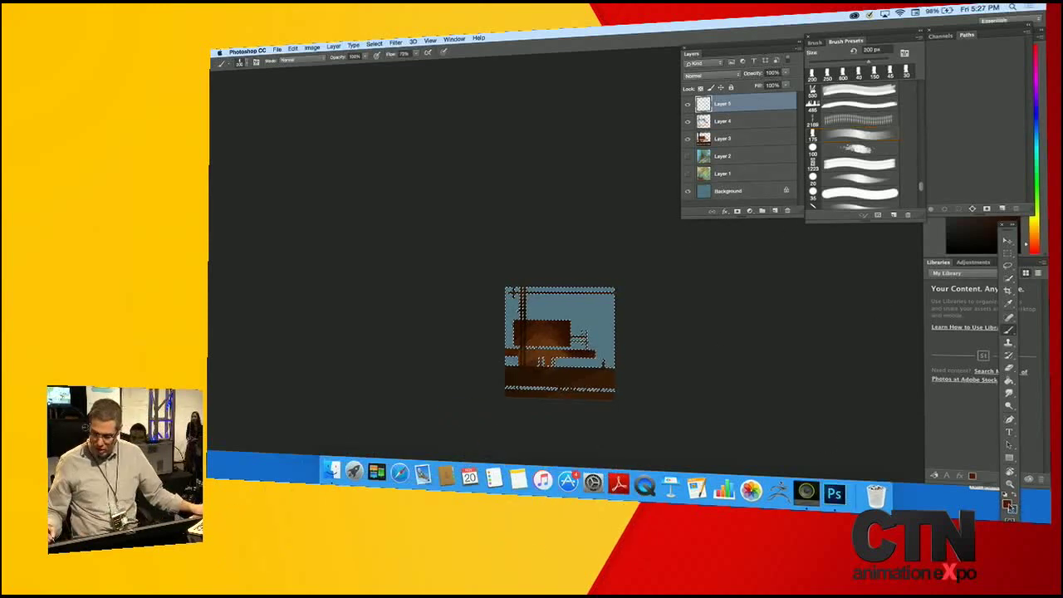
Choose the teal #1e6b6e, brush it across the sky at 200 px and hide the selection outline.
{"action": "left_click", "coordinate": [1005, 501]}
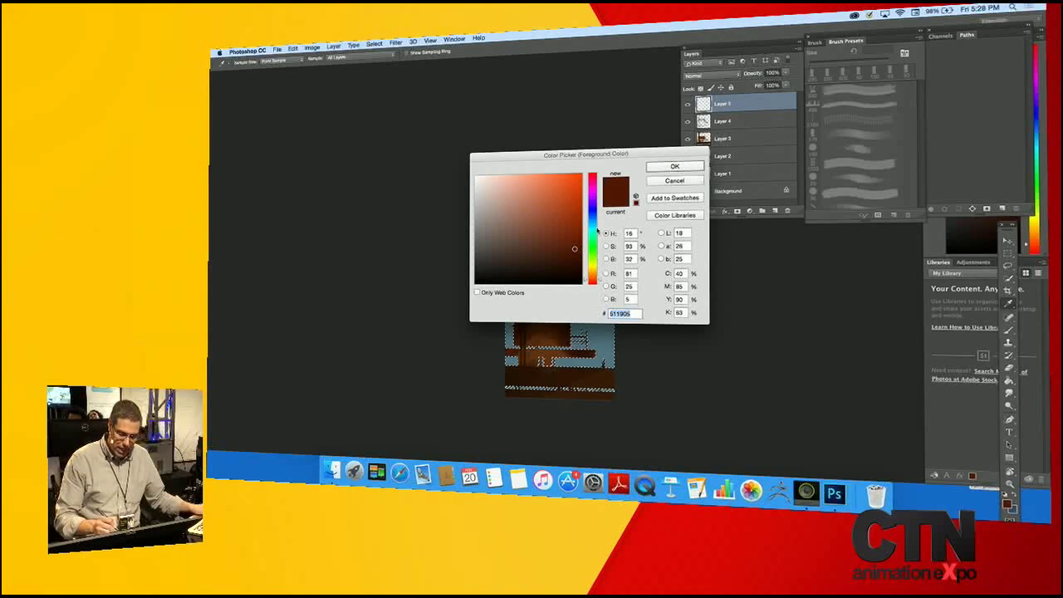
{"action": "left_click", "coordinate": [596, 230]}
{"action": "mouse_move", "coordinate": [574, 267]}
{"action": "left_mouse_down"}
{"action": "mouse_move", "coordinate": [574, 247]}
{"action": "mouse_move", "coordinate": [559, 252]}
{"action": "mouse_move", "coordinate": [553, 236]}
{"action": "left_mouse_up"}
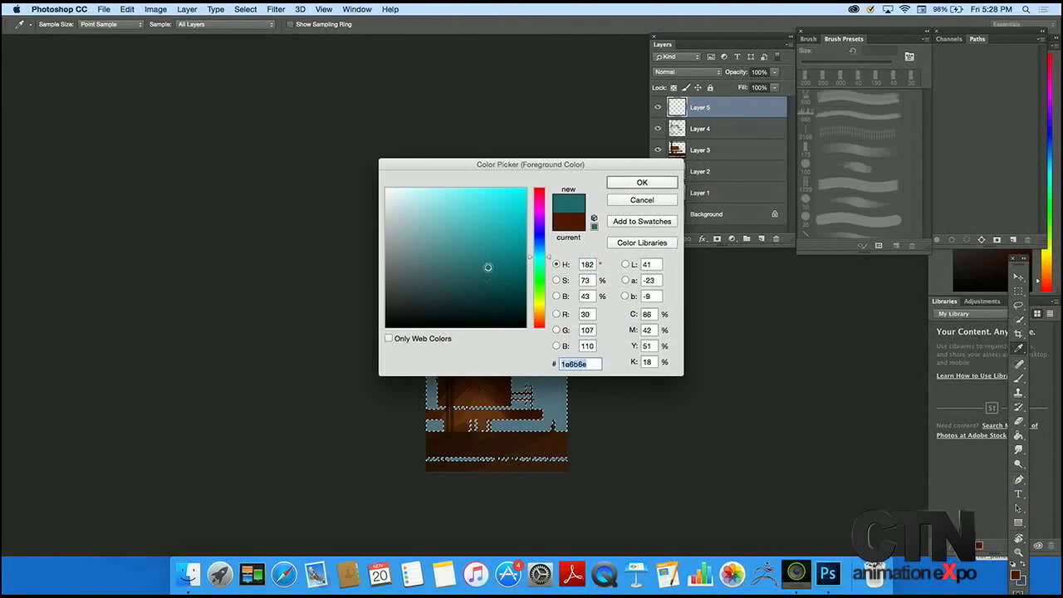
{"action": "left_click", "coordinate": [642, 181]}
{"action": "key", "text": "b"}
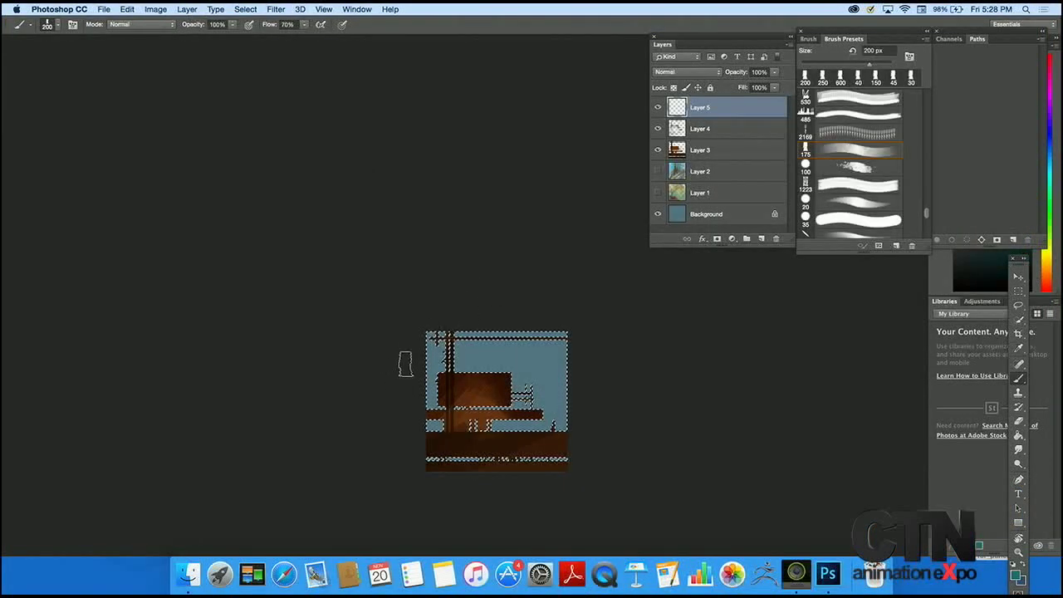
{"action": "key", "text": "super+d"}
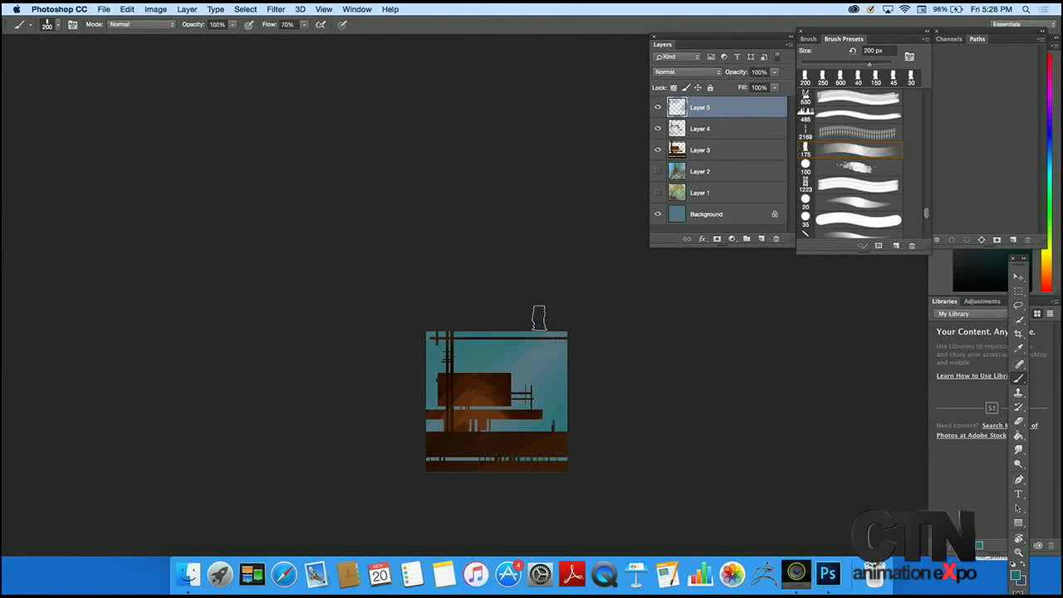
Choose a dark navy blue with a hue of 215° as the foreground colour.
{"action": "left_click", "coordinate": [1015, 573]}
{"action": "left_click", "coordinate": [500, 275]}
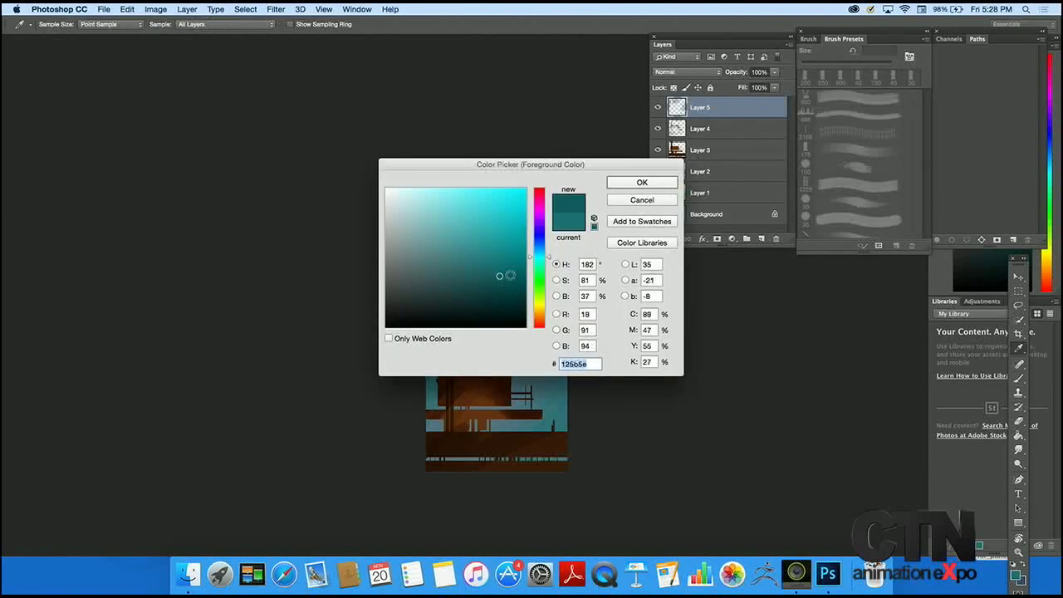
{"action": "left_click", "coordinate": [547, 252]}
{"action": "left_click", "coordinate": [454, 292]}
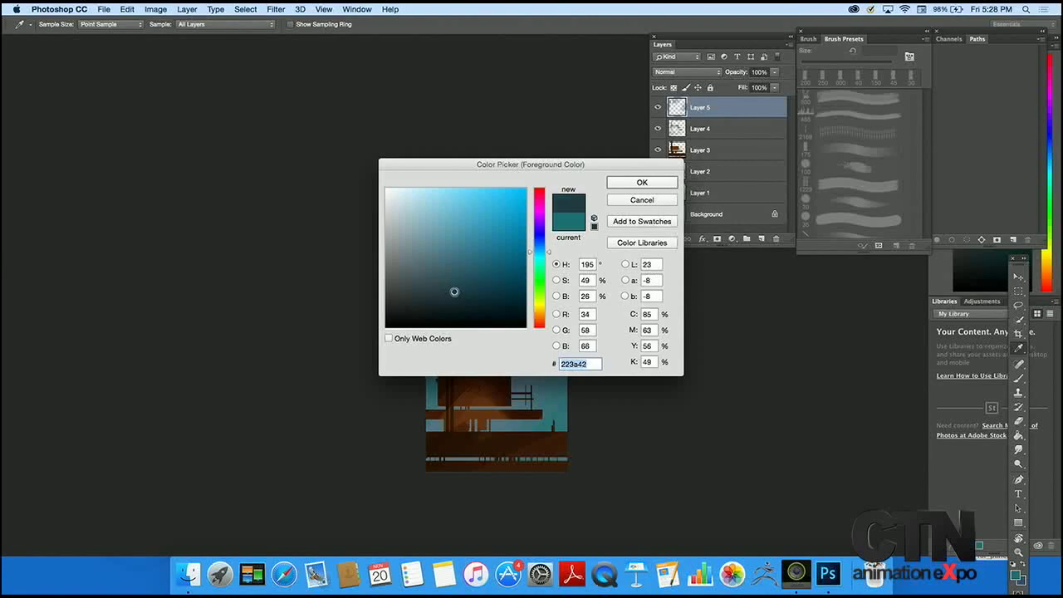
{"action": "left_click_drag", "start_coordinate": [548, 253], "coordinate": [549, 244]}
{"action": "left_click", "coordinate": [480, 283]}
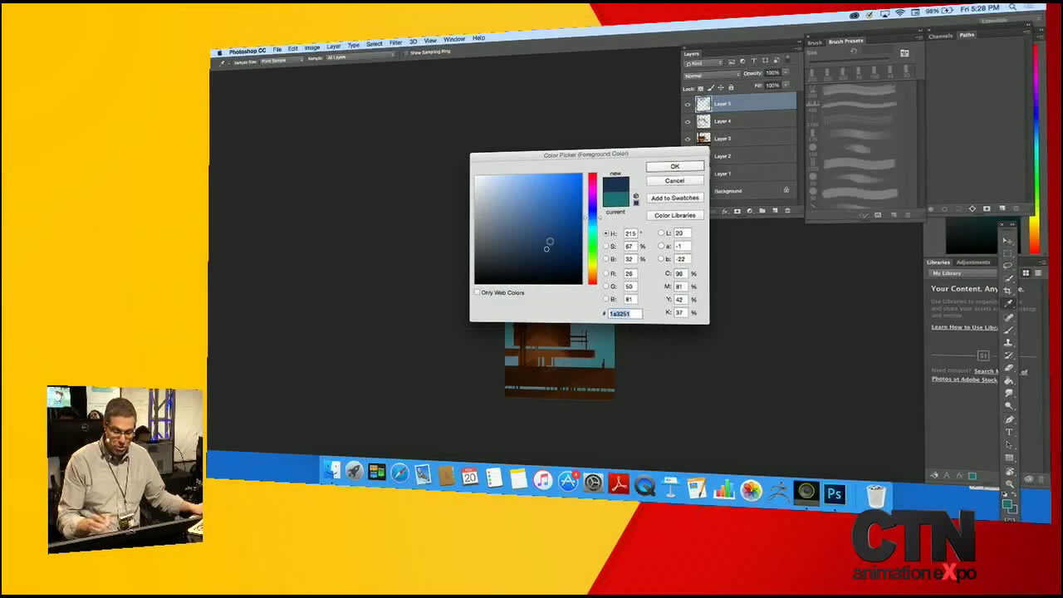
{"action": "key", "text": "Return"}
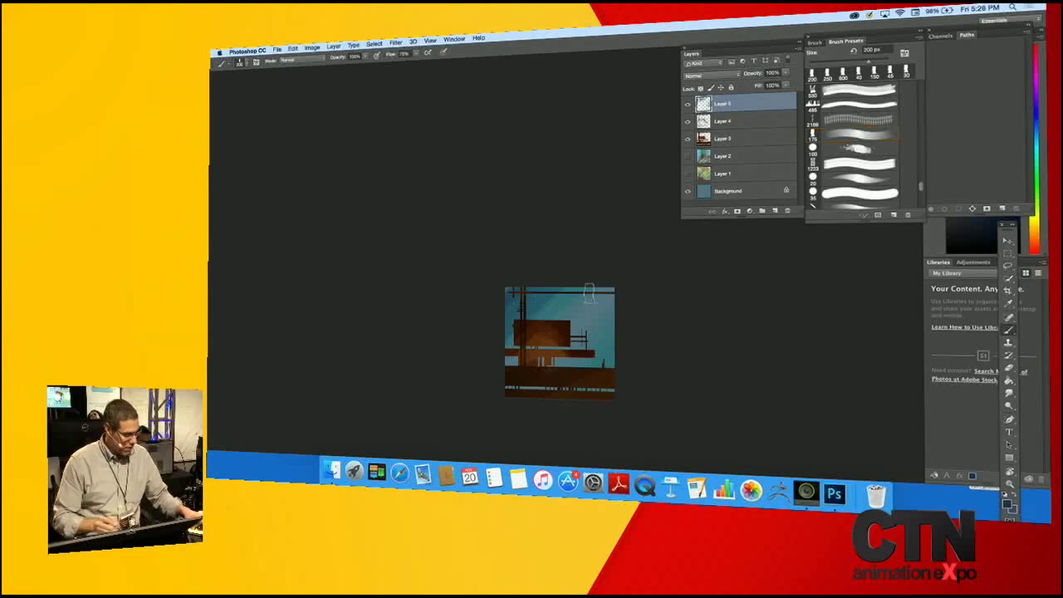
Paint dark blue diagonal streaks over the sky, reducing the brush down to 35 px.
{"action": "key", "text": "bracketleft"}
{"action": "key", "text": "bracketleft"}
{"action": "key", "text": "bracketleft"}
{"action": "key", "text": "bracketleft"}
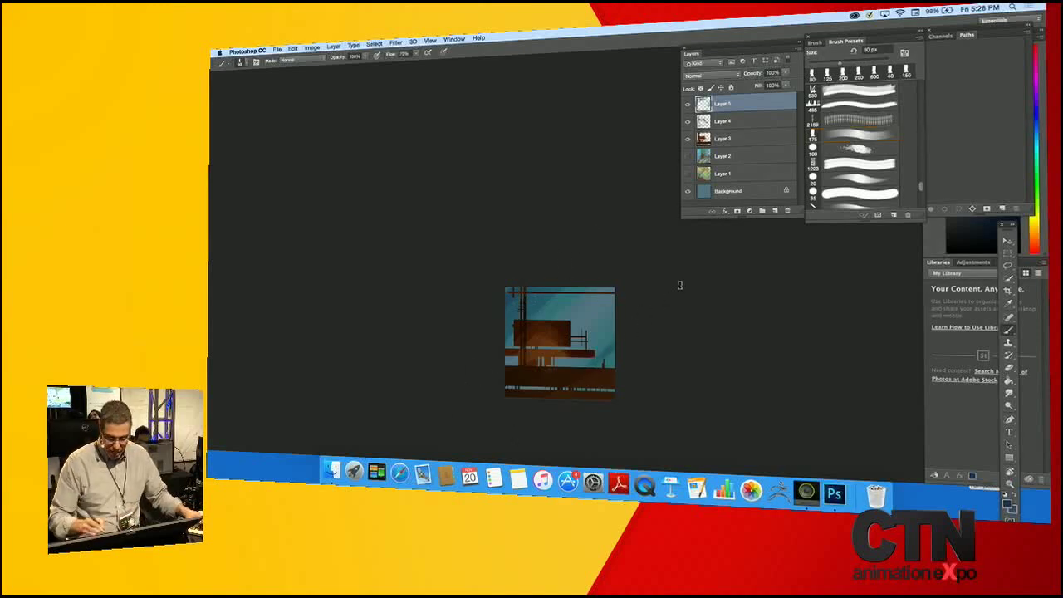
{"action": "key", "text": "bracketleft"}
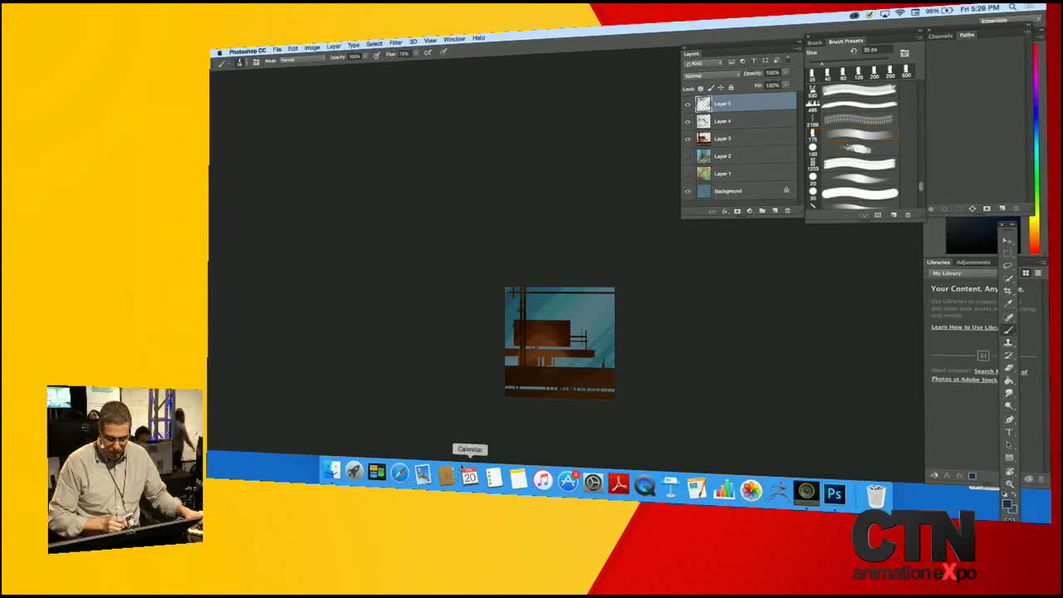
Switch the selection back to the building shapes, add a new layer above Layer 5 and hide the selection outline.
{"action": "key", "text": "shift+super+d"}
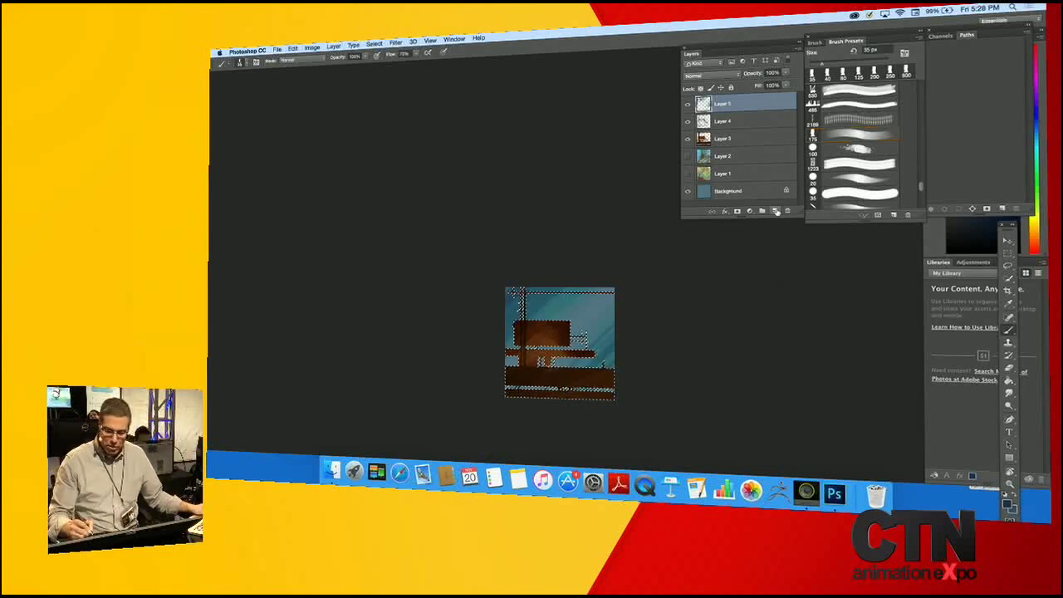
{"action": "key", "text": "alt+shift+super+n"}
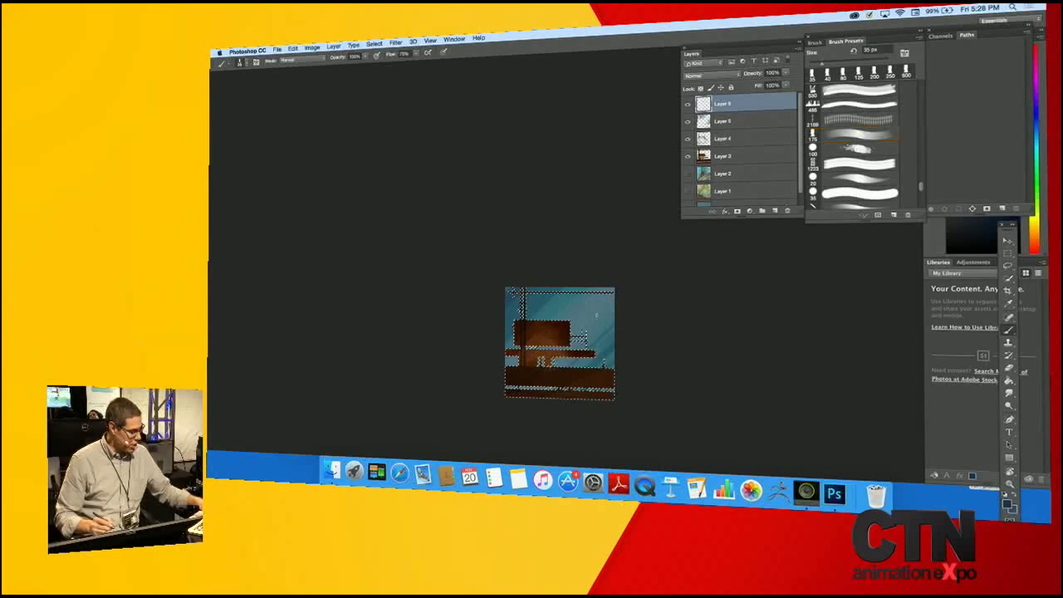
{"action": "key", "text": "super+d"}
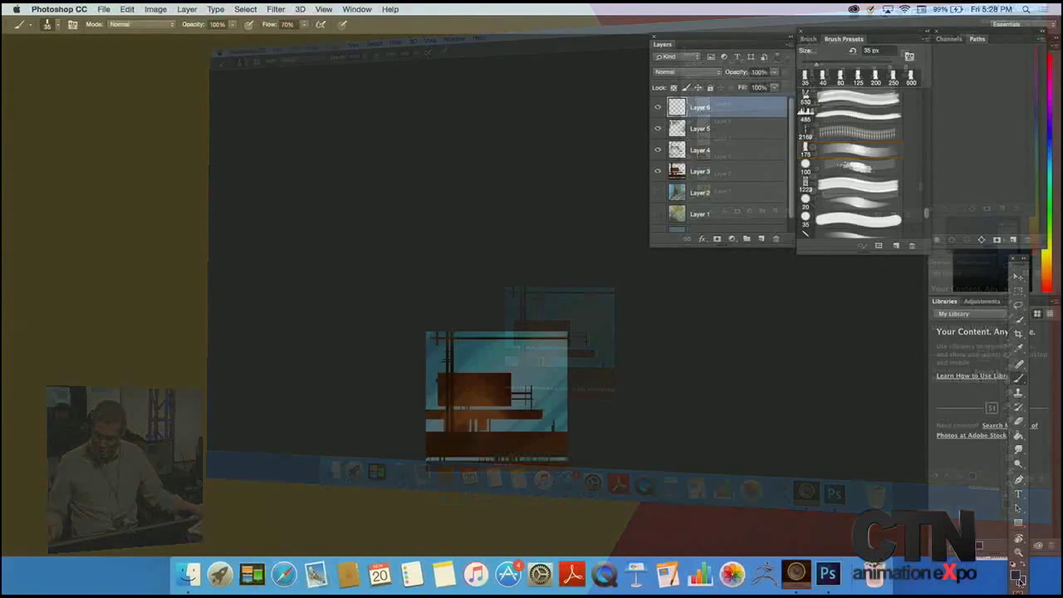
Paint thin bright blue #2071e0 accents on the building block and slab with a 10 px brush, and sample the building's brown.
{"action": "left_click", "coordinate": [1007, 504]}
{"action": "left_click", "coordinate": [503, 202]}
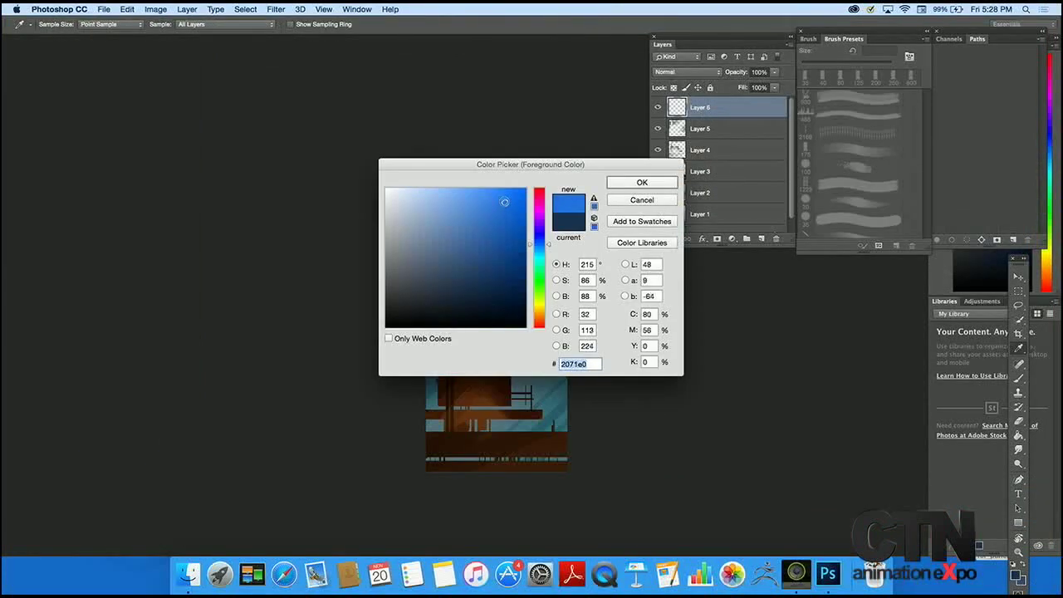
{"action": "left_click", "coordinate": [645, 182]}
{"action": "left_click_drag", "start_coordinate": [497, 417], "coordinate": [540, 420]}
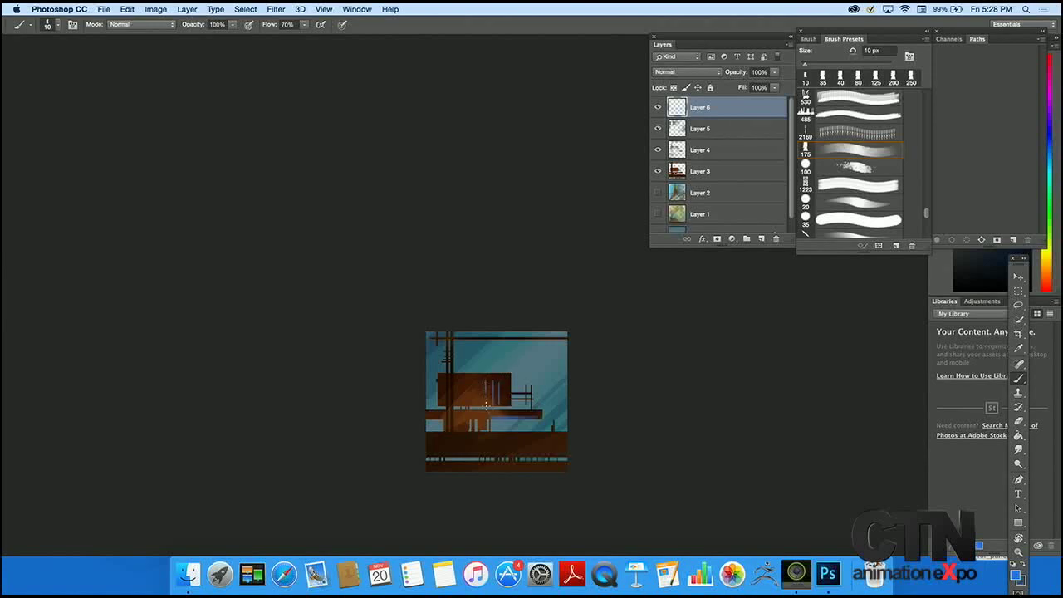
{"action": "left_click", "coordinate": [503, 376], "text": "alt"}
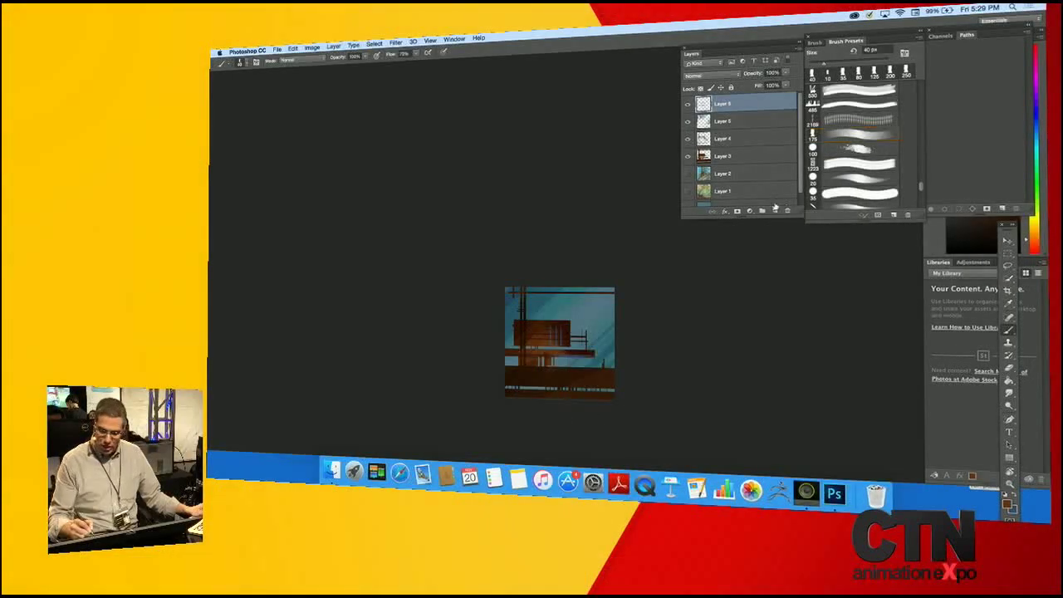
Add a new layer on top, choose near-black as the foreground colour and fill the layer with it.
{"action": "left_click", "coordinate": [775, 208]}
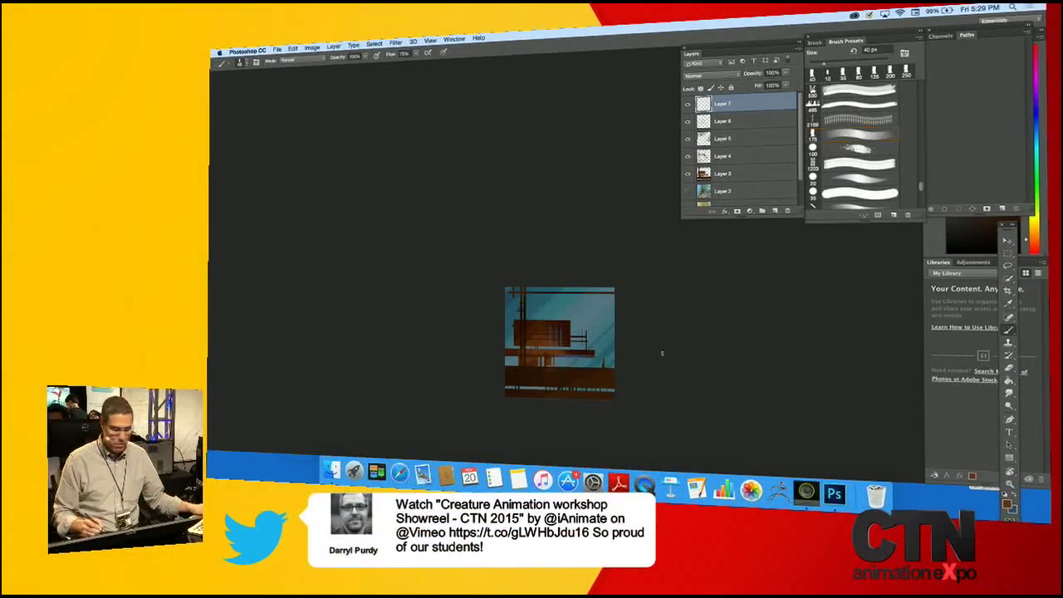
{"action": "left_click", "coordinate": [1008, 504]}
{"action": "left_click", "coordinate": [572, 275]}
{"action": "left_click", "coordinate": [690, 166]}
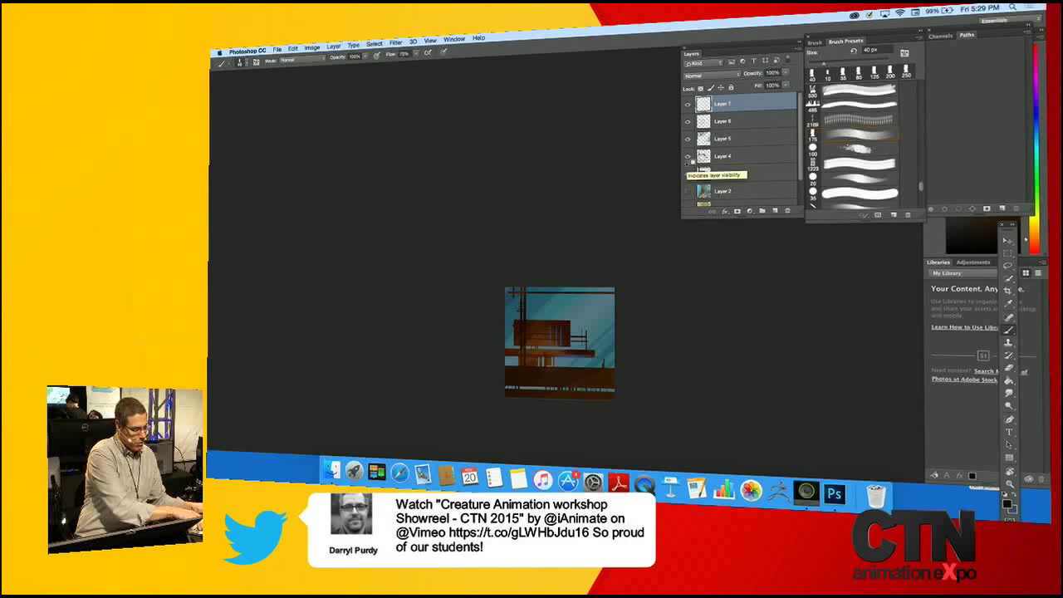
{"action": "key", "text": "alt+BackSpace"}
Lower the dark fill layer's opacity to about 56% and add a layer mask to it.
{"action": "left_click", "coordinate": [784, 75]}
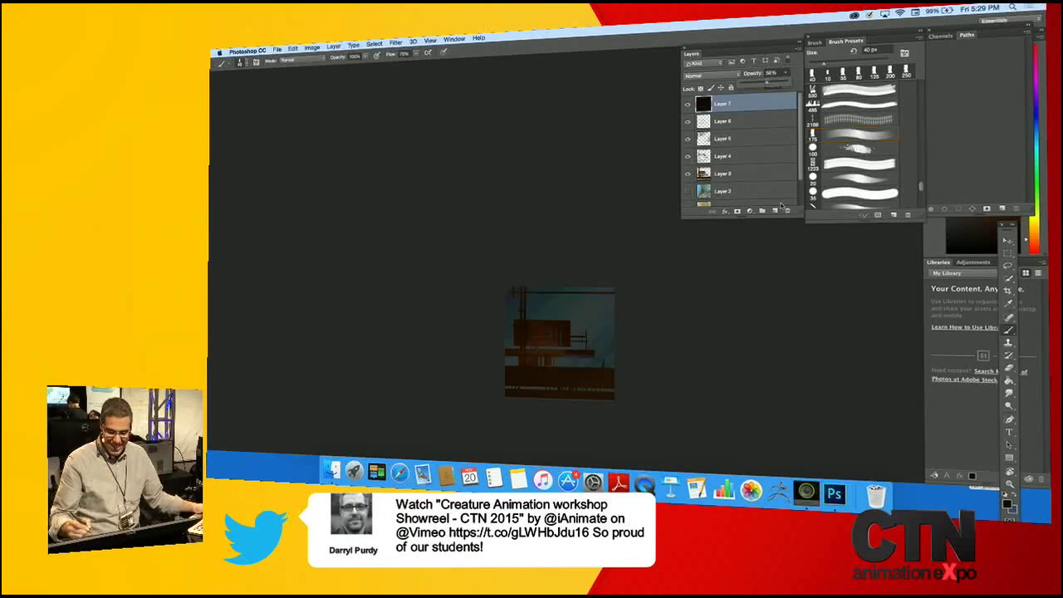
{"action": "left_click", "coordinate": [738, 212]}
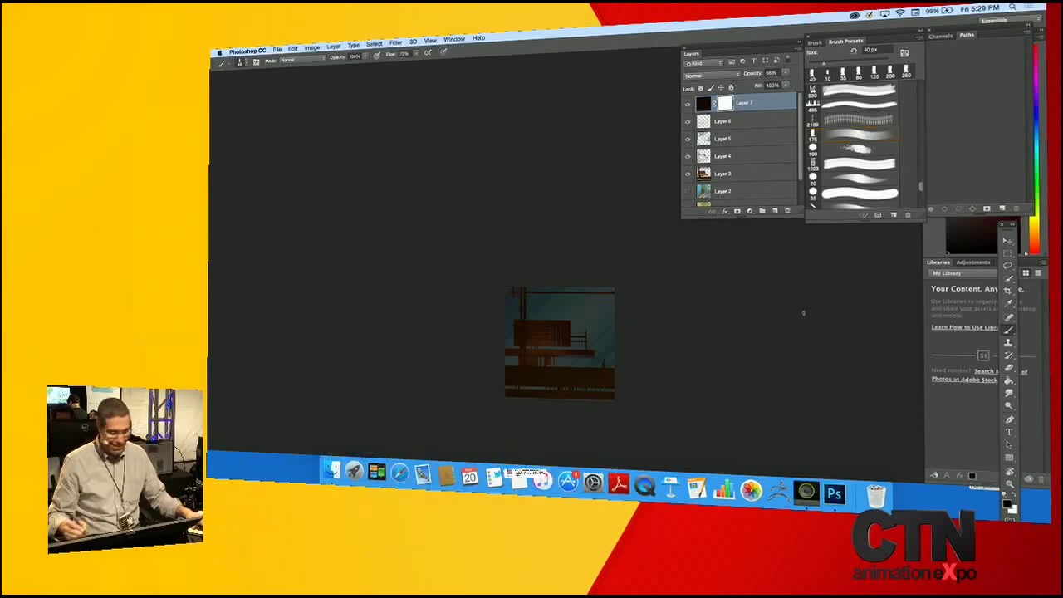
Choose the large soft round brush and paint black on Layer 7's mask at 700 px to reveal light around the building's right end.
{"action": "left_click_drag", "start_coordinate": [920, 188], "coordinate": [922, 218]}
{"action": "left_click", "coordinate": [859, 203]}
{"action": "key", "text": "["}
{"action": "left_click_drag", "start_coordinate": [593, 337], "coordinate": [524, 391]}
{"action": "key", "text": "x"}
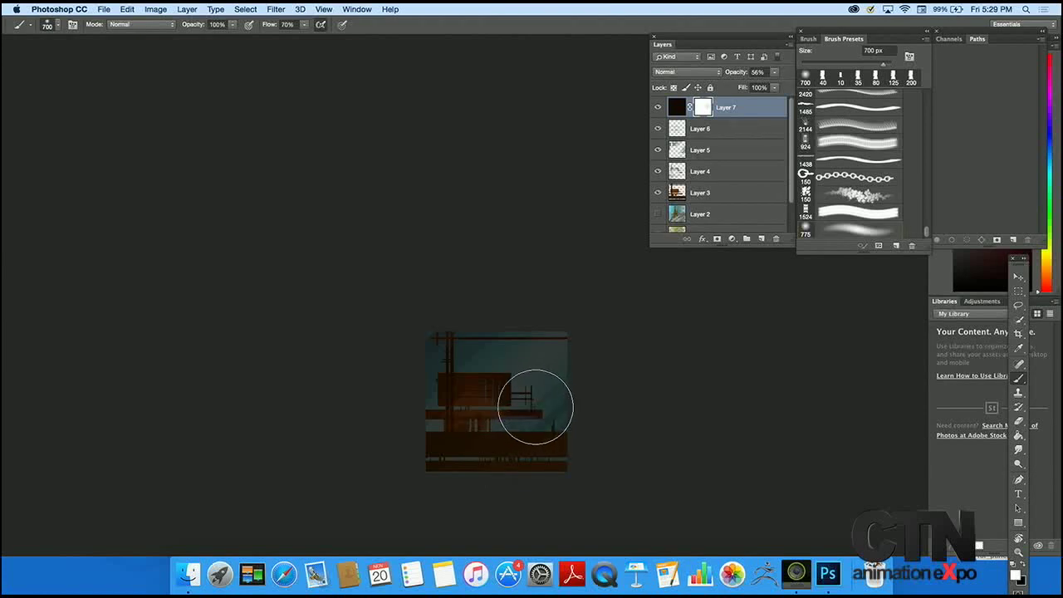
{"action": "left_click_drag", "start_coordinate": [536, 406], "coordinate": [534, 403]}
{"action": "key", "text": "bracketleft"}
{"action": "key", "text": "bracketleft"}
{"action": "key", "text": "bracketleft"}
{"action": "key", "text": "bracketleft"}
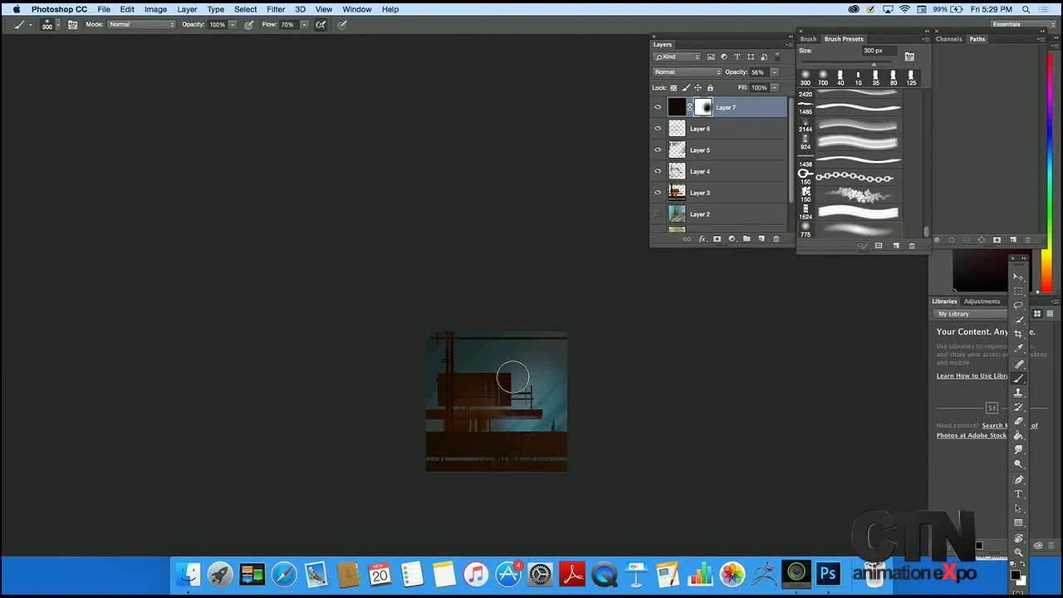
Raise the brush flow to 100% and paint away more of the dark layer's mask around the slab with a smaller brush.
{"action": "key", "text": "bracketright"}
{"action": "key", "text": "bracketright"}
{"action": "key", "text": "bracketright"}
{"action": "key", "text": "bracketright"}
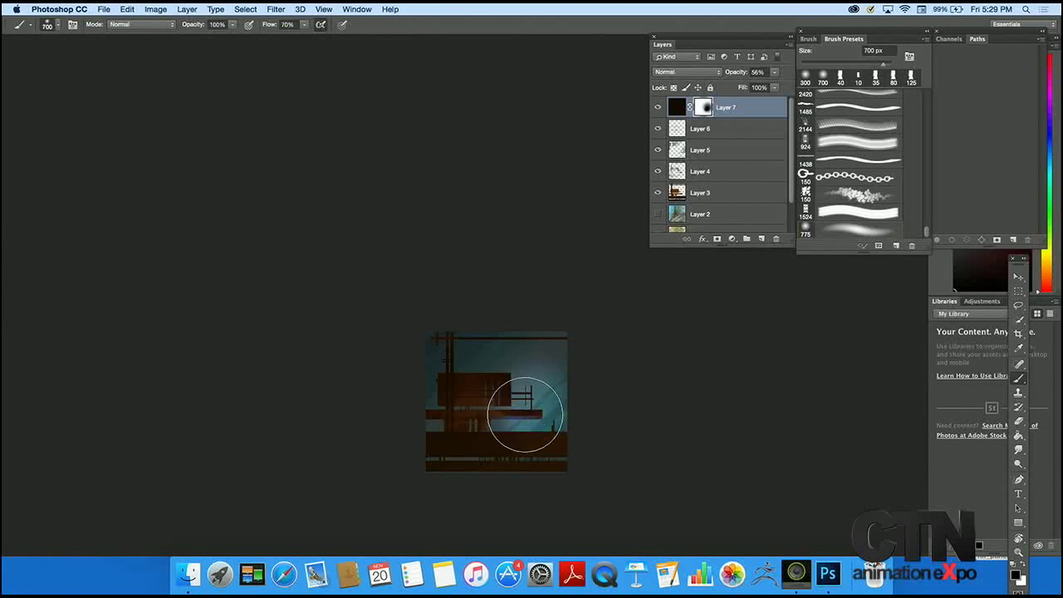
{"action": "key", "text": "shift+0"}
{"action": "key", "text": "bracketleft"}
{"action": "key", "text": "bracketleft"}
{"action": "key", "text": "bracketleft"}
{"action": "key", "text": "bracketleft"}
{"action": "key", "text": "bracketleft"}
{"action": "key", "text": "bracketleft"}
{"action": "key", "text": "bracketleft"}
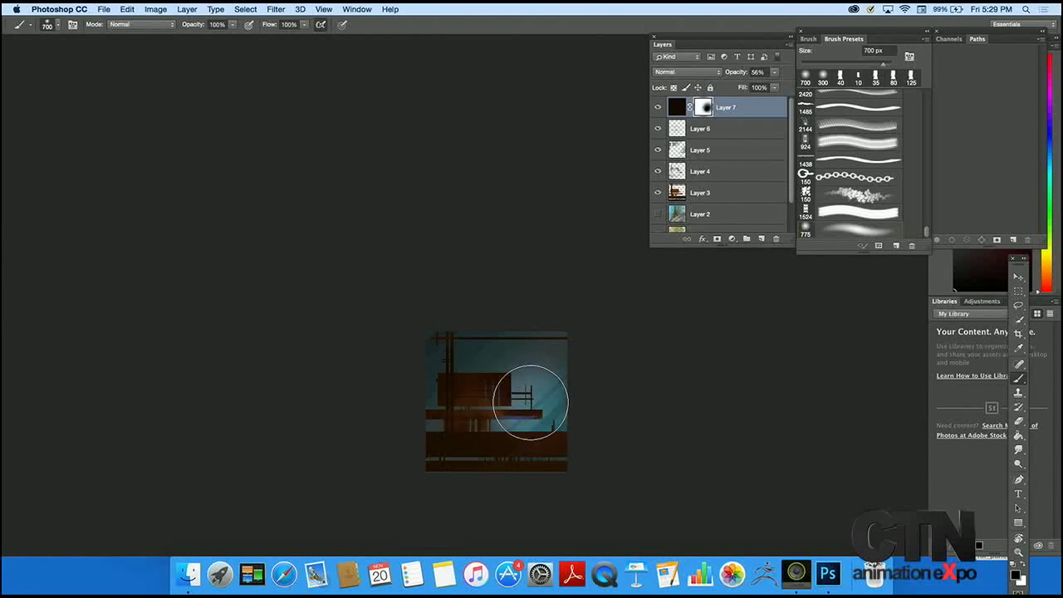
{"action": "mouse_move", "coordinate": [532, 399]}
{"action": "left_mouse_down"}
{"action": "mouse_move", "coordinate": [550, 416]}
{"action": "mouse_move", "coordinate": [515, 407]}
{"action": "left_mouse_up"}
Paint a broad diagonal light area on Layer 7's mask toward the upper-right sky with a 600 px brush, and reduce the brush to 300 px.
{"action": "key", "text": "bracketright"}
{"action": "key", "text": "bracketright"}
{"action": "key", "text": "bracketright"}
{"action": "key", "text": "bracketright"}
{"action": "key", "text": "bracketright"}
{"action": "key", "text": "bracketright"}
{"action": "left_click_drag", "start_coordinate": [528, 381], "coordinate": [590, 348]}
{"action": "key", "text": "bracketleft"}
{"action": "key", "text": "bracketleft"}
{"action": "key", "text": "bracketleft"}
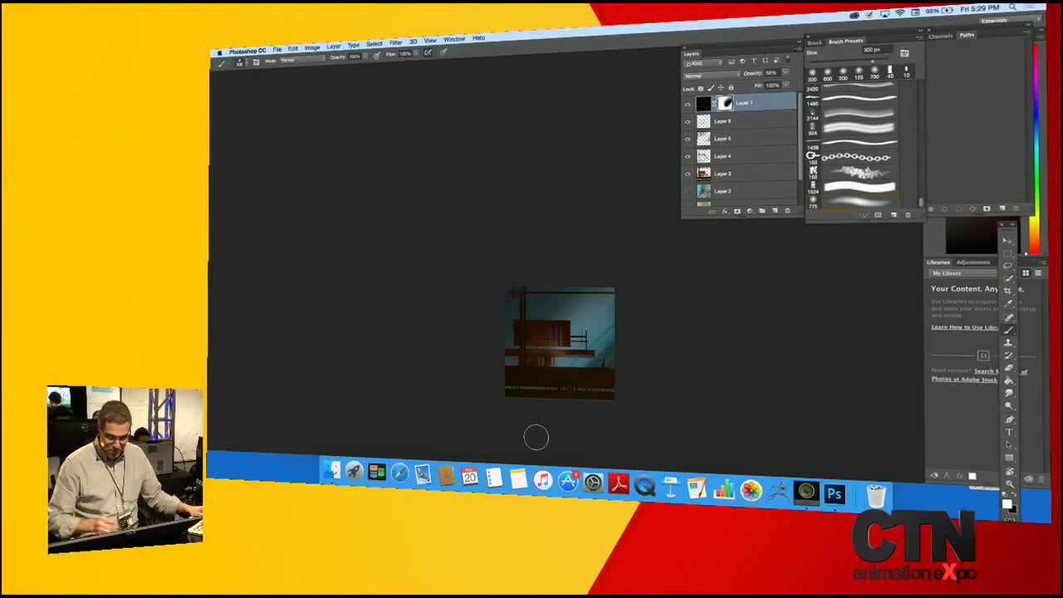
{"action": "key", "text": "x"}
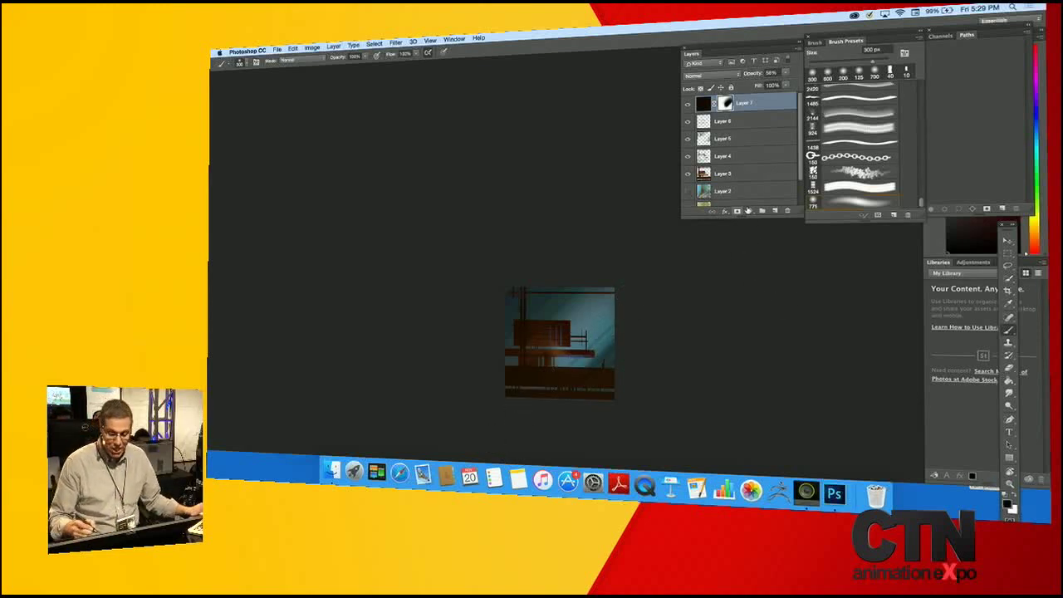
Group the architectural study layers from Layer 7 down to Layer 3, hide the group and show Layer 2's castle painting.
{"action": "mouse_move", "coordinate": [801, 174]}
{"action": "left_mouse_down"}
{"action": "mouse_move", "coordinate": [800, 198]}
{"action": "mouse_move", "coordinate": [797, 158]}
{"action": "left_mouse_up"}
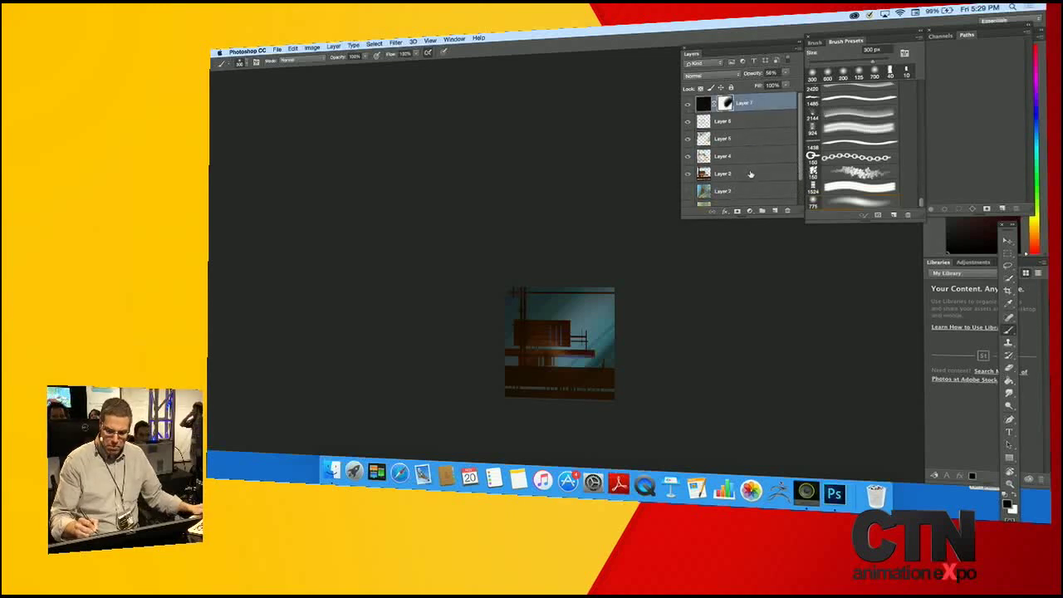
{"action": "left_click", "coordinate": [747, 175], "text": "shift"}
{"action": "key", "text": "super+g"}
{"action": "left_click", "coordinate": [688, 102]}
{"action": "left_click", "coordinate": [688, 115]}
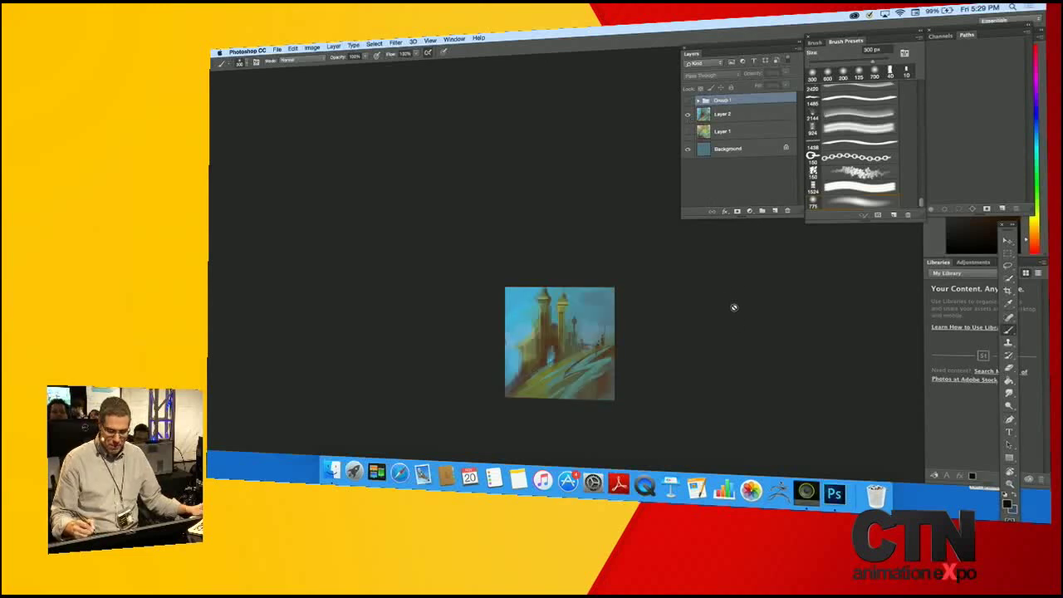
Copy the whole castle painting on Layer 2 and paste it as a new layer directly above.
{"action": "left_click", "coordinate": [746, 121]}
{"action": "key", "text": "super+a"}
{"action": "key", "text": "super+c"}
{"action": "key", "text": "super+v"}
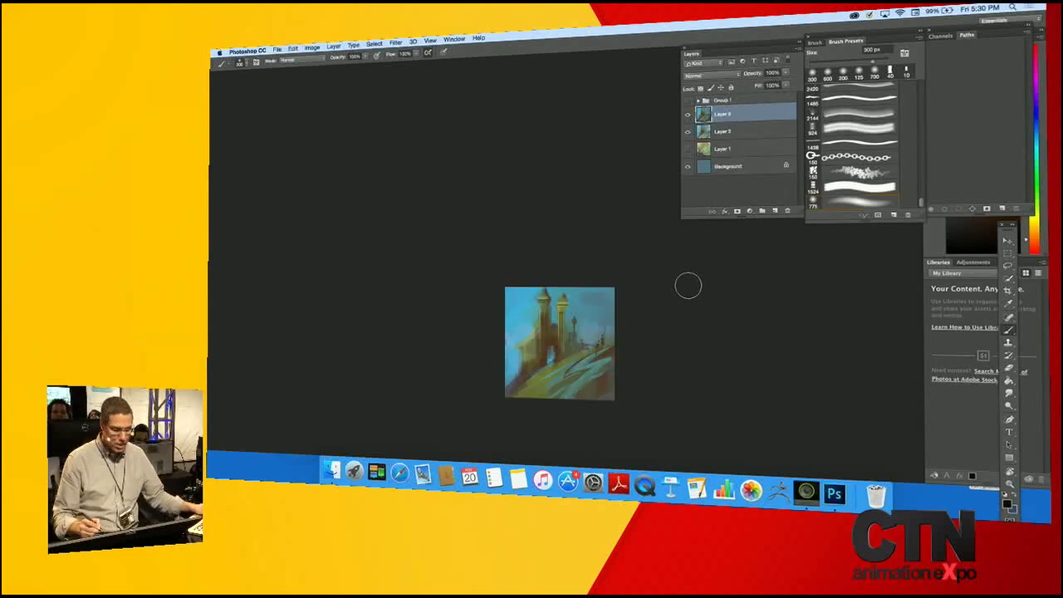
Start a Curves adjustment on the castle copy and shape the Red channel into a gentle S-curve, with an upper point near input 145, output 155.
{"action": "key", "text": "super+m"}
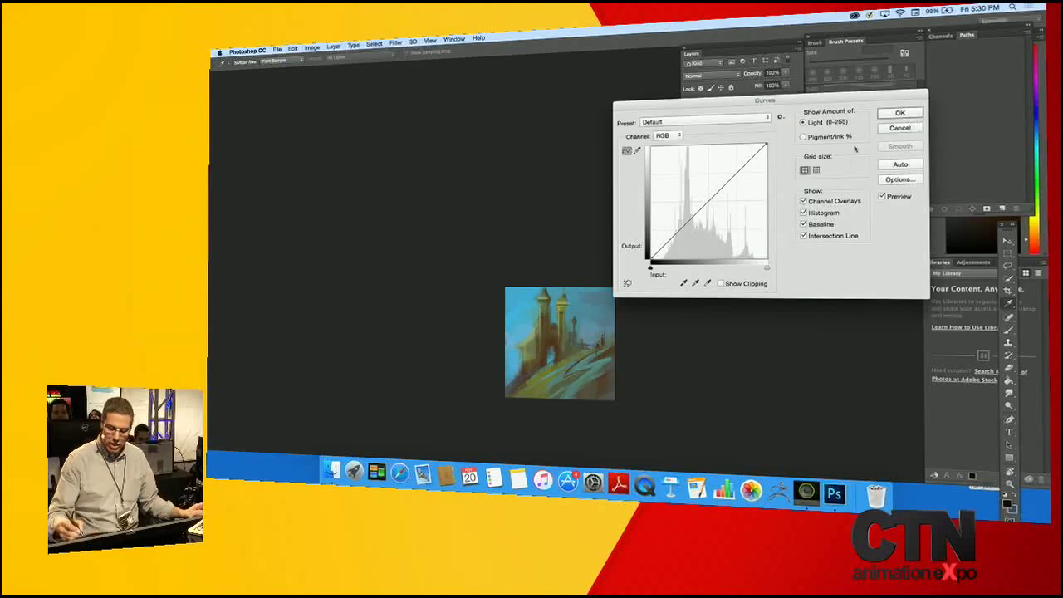
{"action": "left_click", "coordinate": [668, 135]}
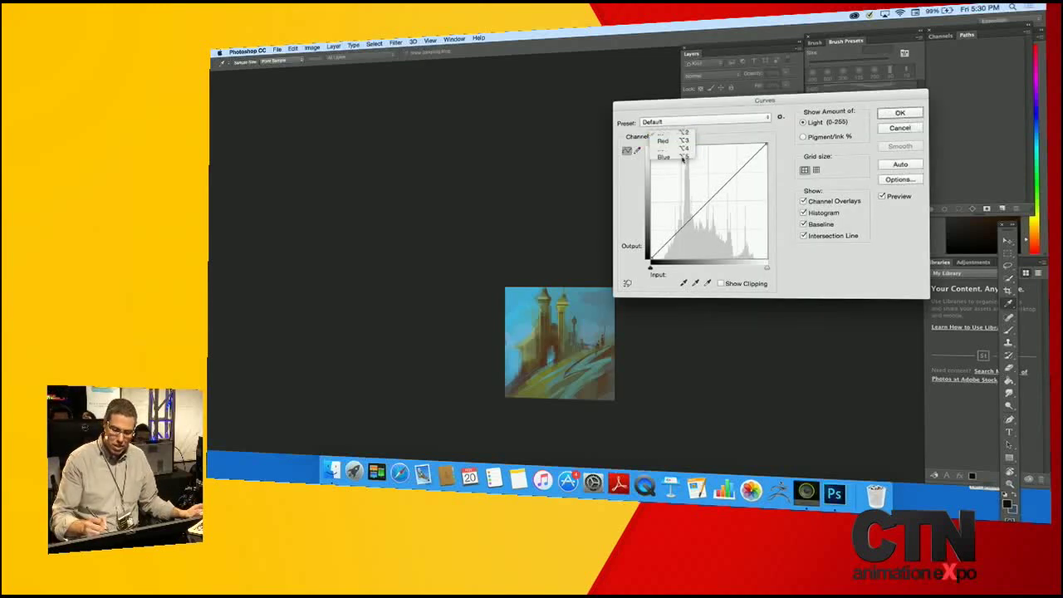
{"action": "left_click", "coordinate": [664, 146]}
{"action": "left_click_drag", "start_coordinate": [687, 221], "coordinate": [682, 231]}
{"action": "left_click_drag", "start_coordinate": [724, 191], "coordinate": [716, 189]}
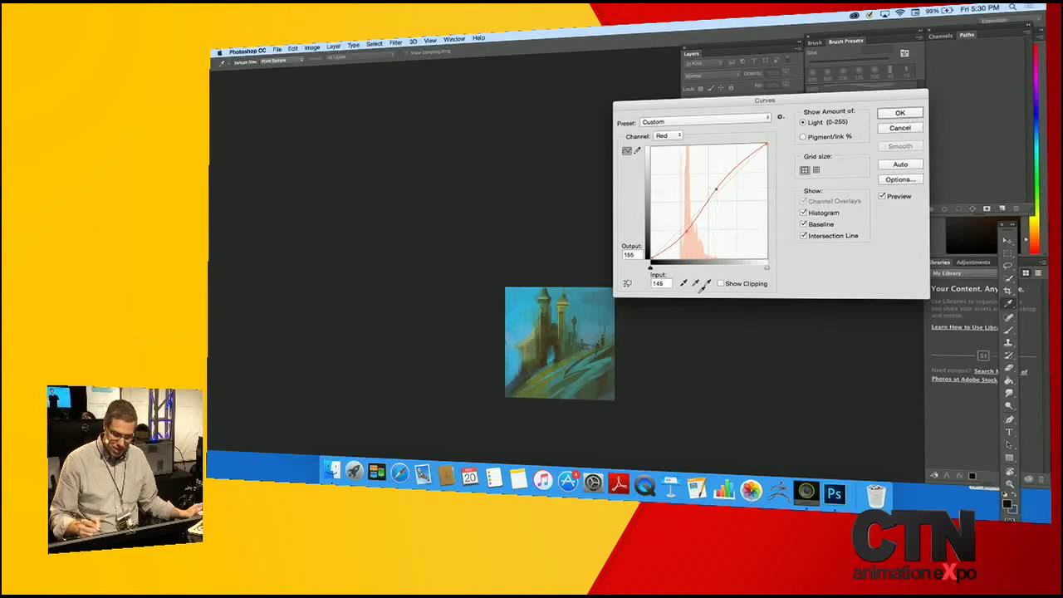
Shape the Green channel curve into an S, lowering the shadows and raising the highlights.
{"action": "left_click", "coordinate": [680, 134]}
{"action": "left_click", "coordinate": [680, 147]}
{"action": "left_click_drag", "start_coordinate": [687, 223], "coordinate": [685, 236]}
{"action": "left_click_drag", "start_coordinate": [725, 189], "coordinate": [718, 185]}
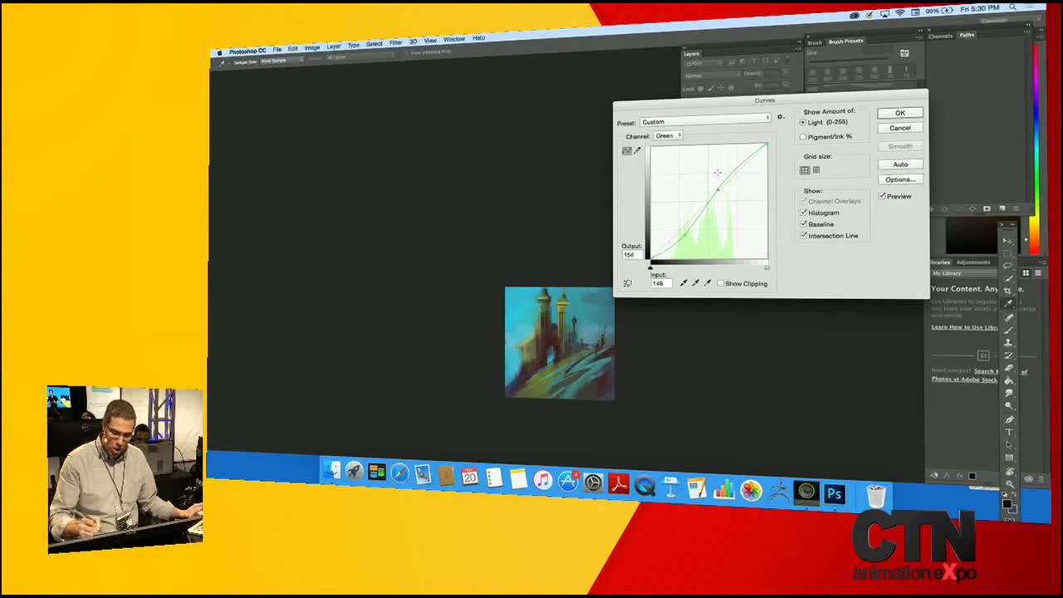
Bend the Blue channel into an inverted S, raising the shadows and lowering the highlights to input 164, output 130.
{"action": "left_click", "coordinate": [671, 136]}
{"action": "left_click", "coordinate": [672, 148]}
{"action": "left_click_drag", "start_coordinate": [682, 226], "coordinate": [678, 220]}
{"action": "left_click_drag", "start_coordinate": [724, 173], "coordinate": [722, 209]}
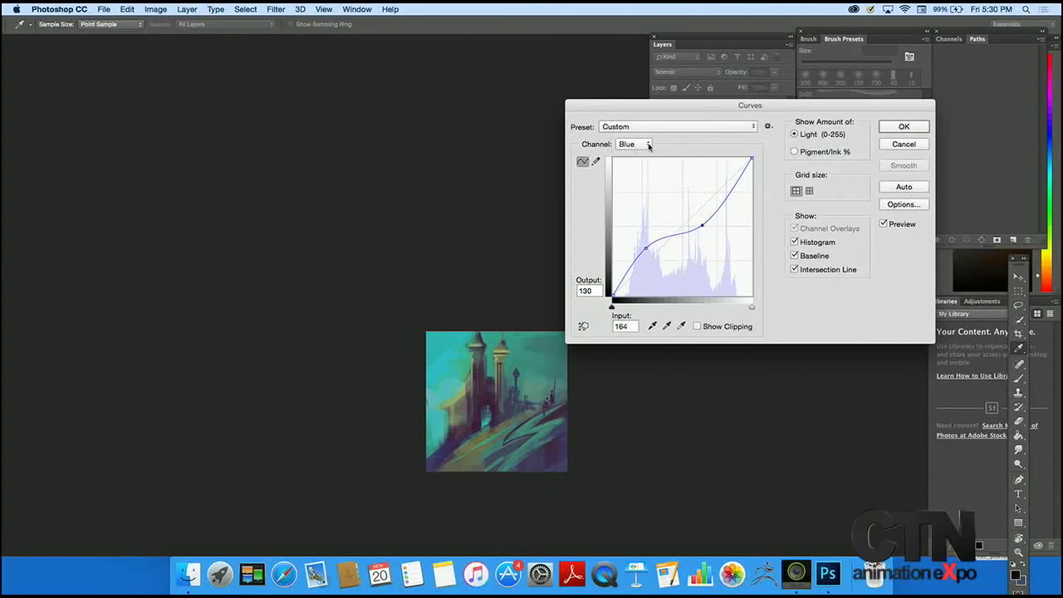
Add an S-curve to the composite RGB channel with an upper point around input 179, output 194, apply Curves and return to the Brush tool.
{"action": "left_click", "coordinate": [649, 144]}
{"action": "left_click", "coordinate": [639, 110]}
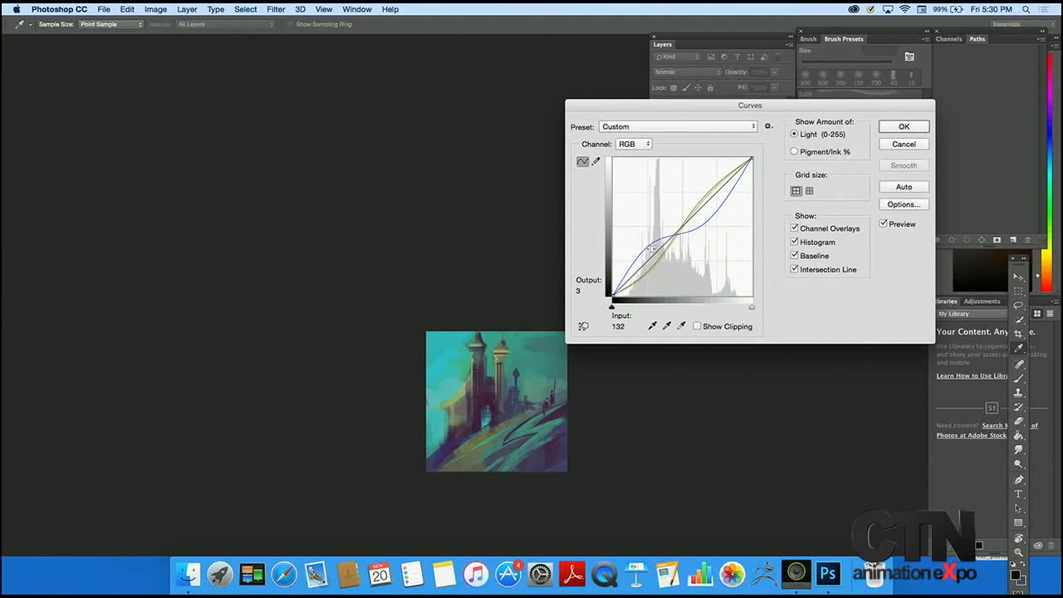
{"action": "left_click_drag", "start_coordinate": [651, 258], "coordinate": [651, 268]}
{"action": "left_click_drag", "start_coordinate": [715, 192], "coordinate": [706, 190]}
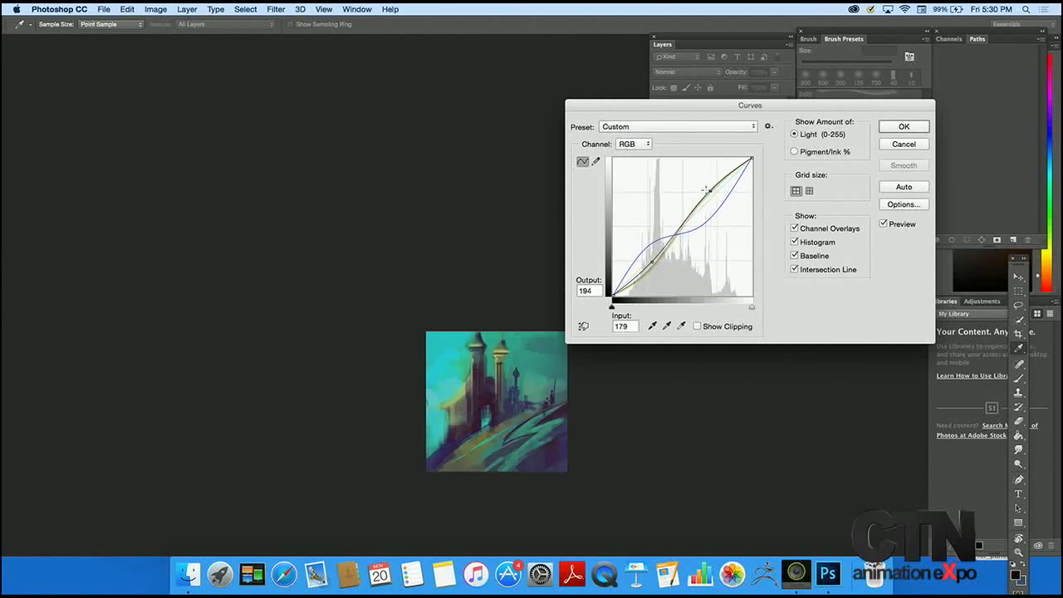
{"action": "left_click", "coordinate": [903, 126]}
{"action": "key", "text": "b"}
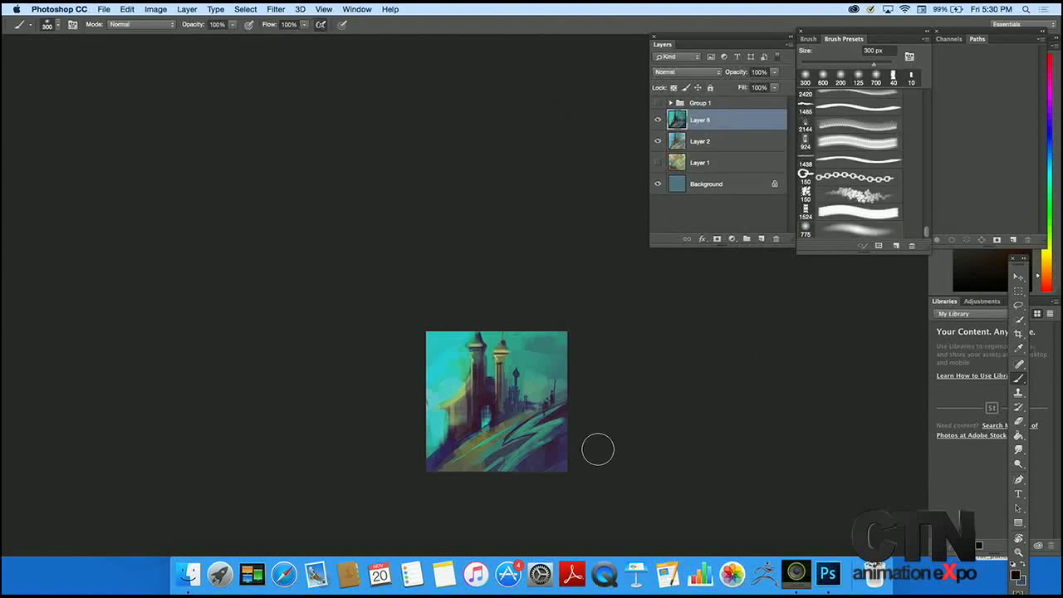
Undo and redo the Curves adjustment repeatedly to compare the castle study's colours before and after, leaving it applied.
{"action": "key", "text": "super+z"}
{"action": "key", "text": "super+z"}
{"action": "key", "text": "super+z"}
{"action": "key", "text": "super+z"}
{"action": "key", "text": "super+z"}
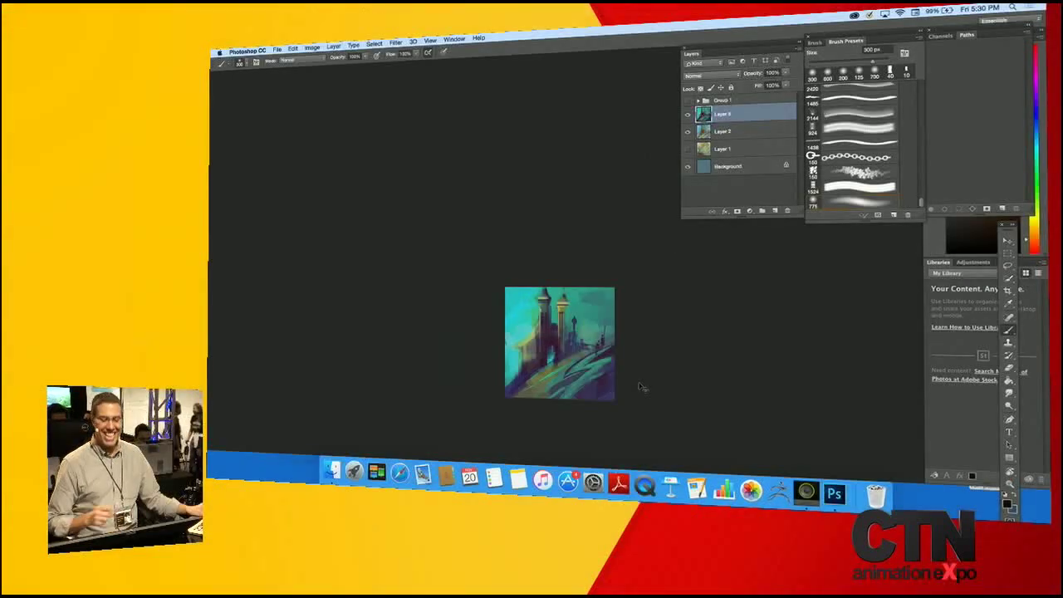
{"action": "key", "text": "super+z"}
{"action": "key", "text": "super+z"}
{"action": "key", "text": "super+z"}
{"action": "key", "text": "super+equal"}
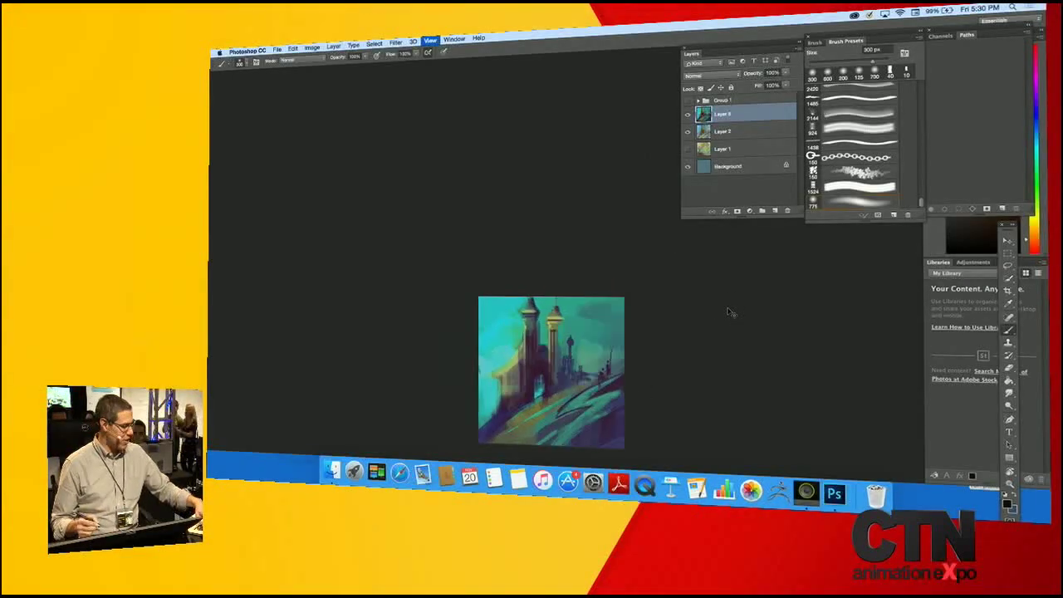
{"action": "left_click_drag", "start_coordinate": [612, 379], "coordinate": [612, 323]}
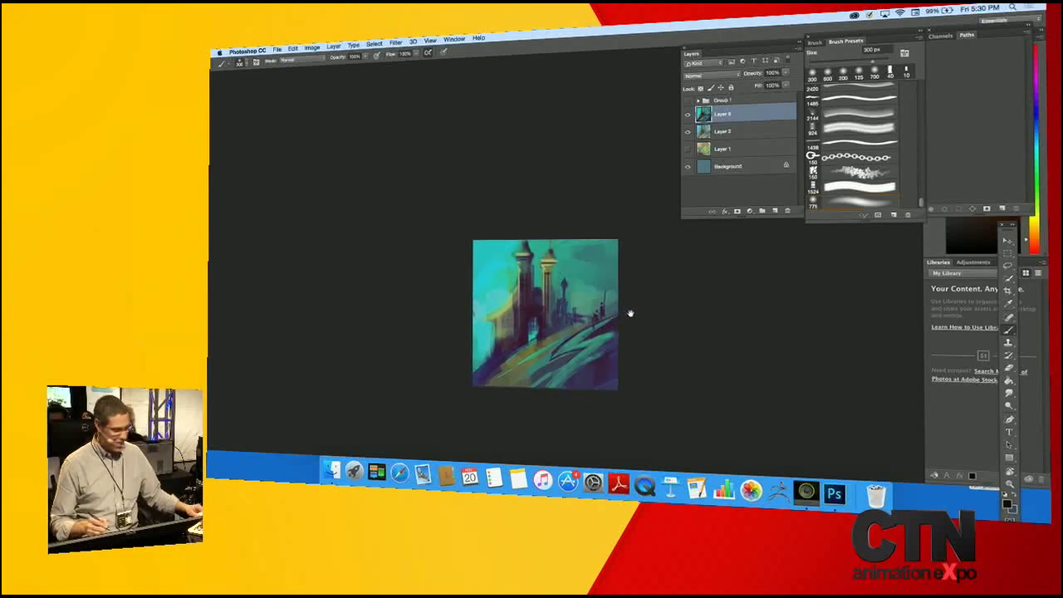